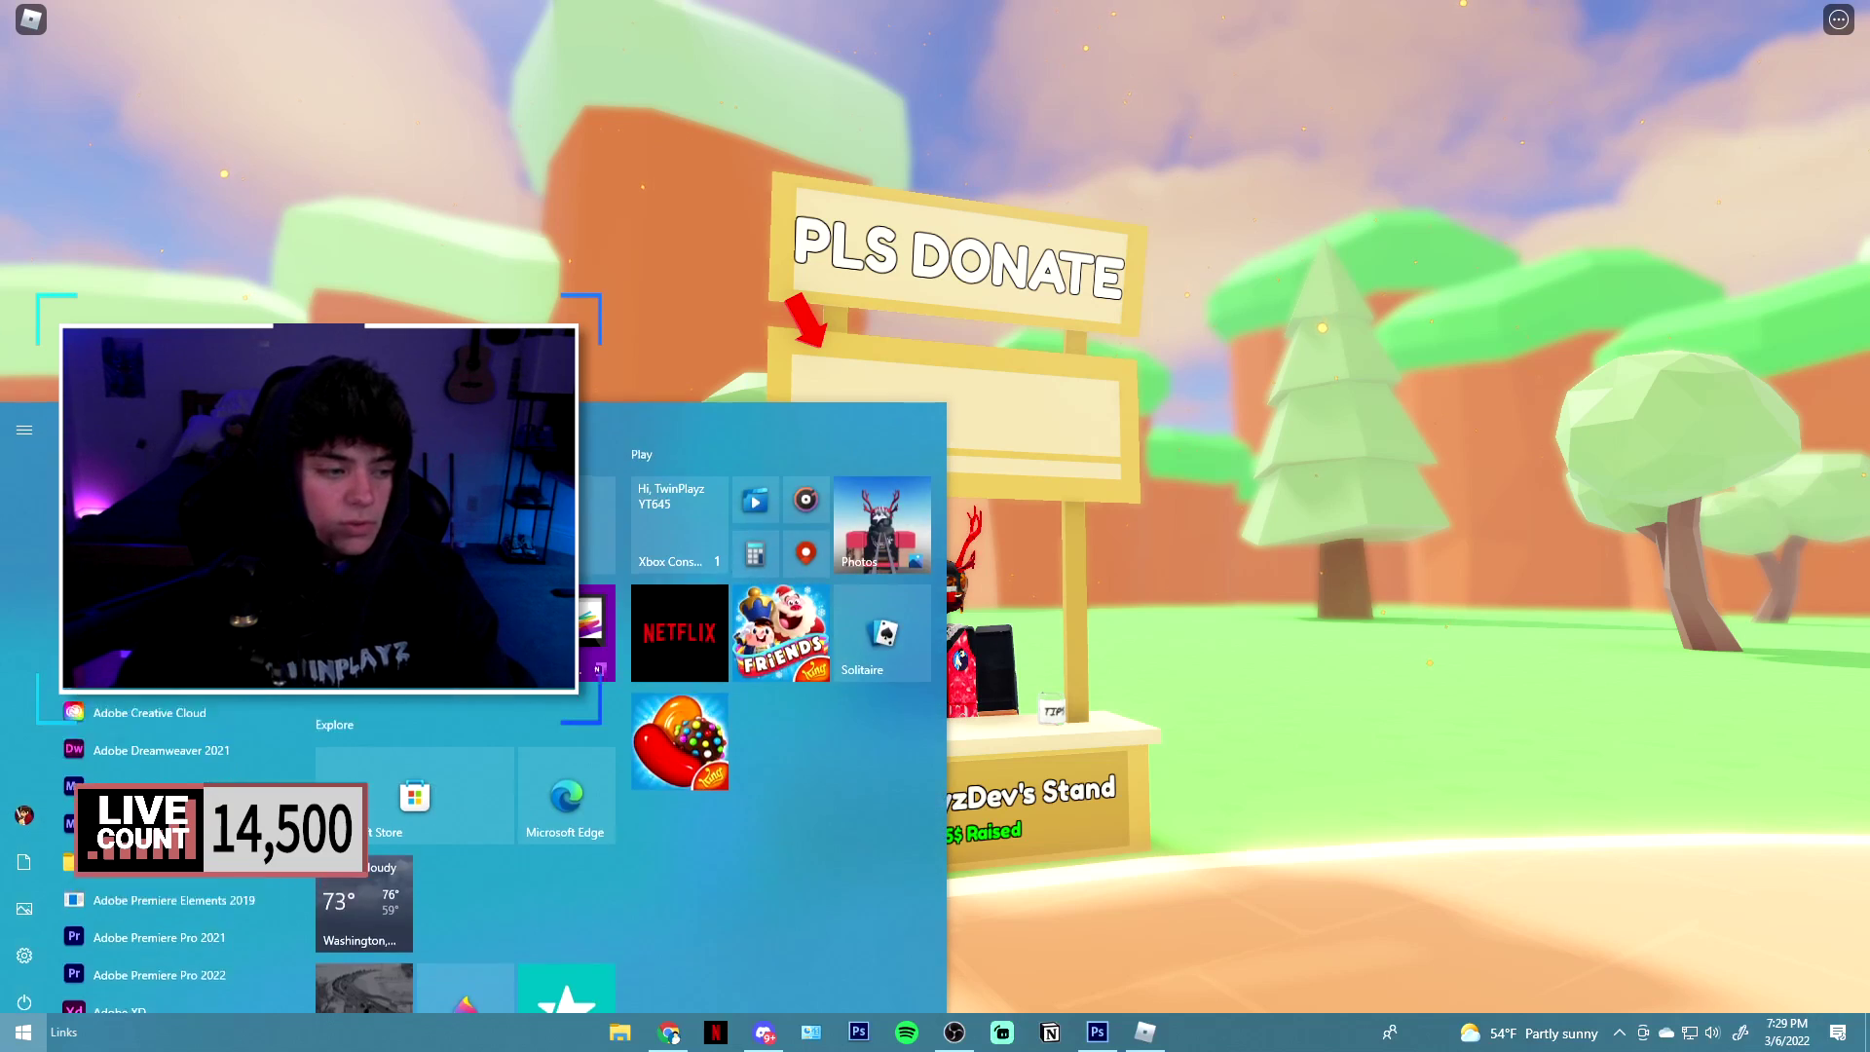
Zoom the camera to frame the whole PLS DONATE stand and capture a full-screen screenshot of it.
key("super")
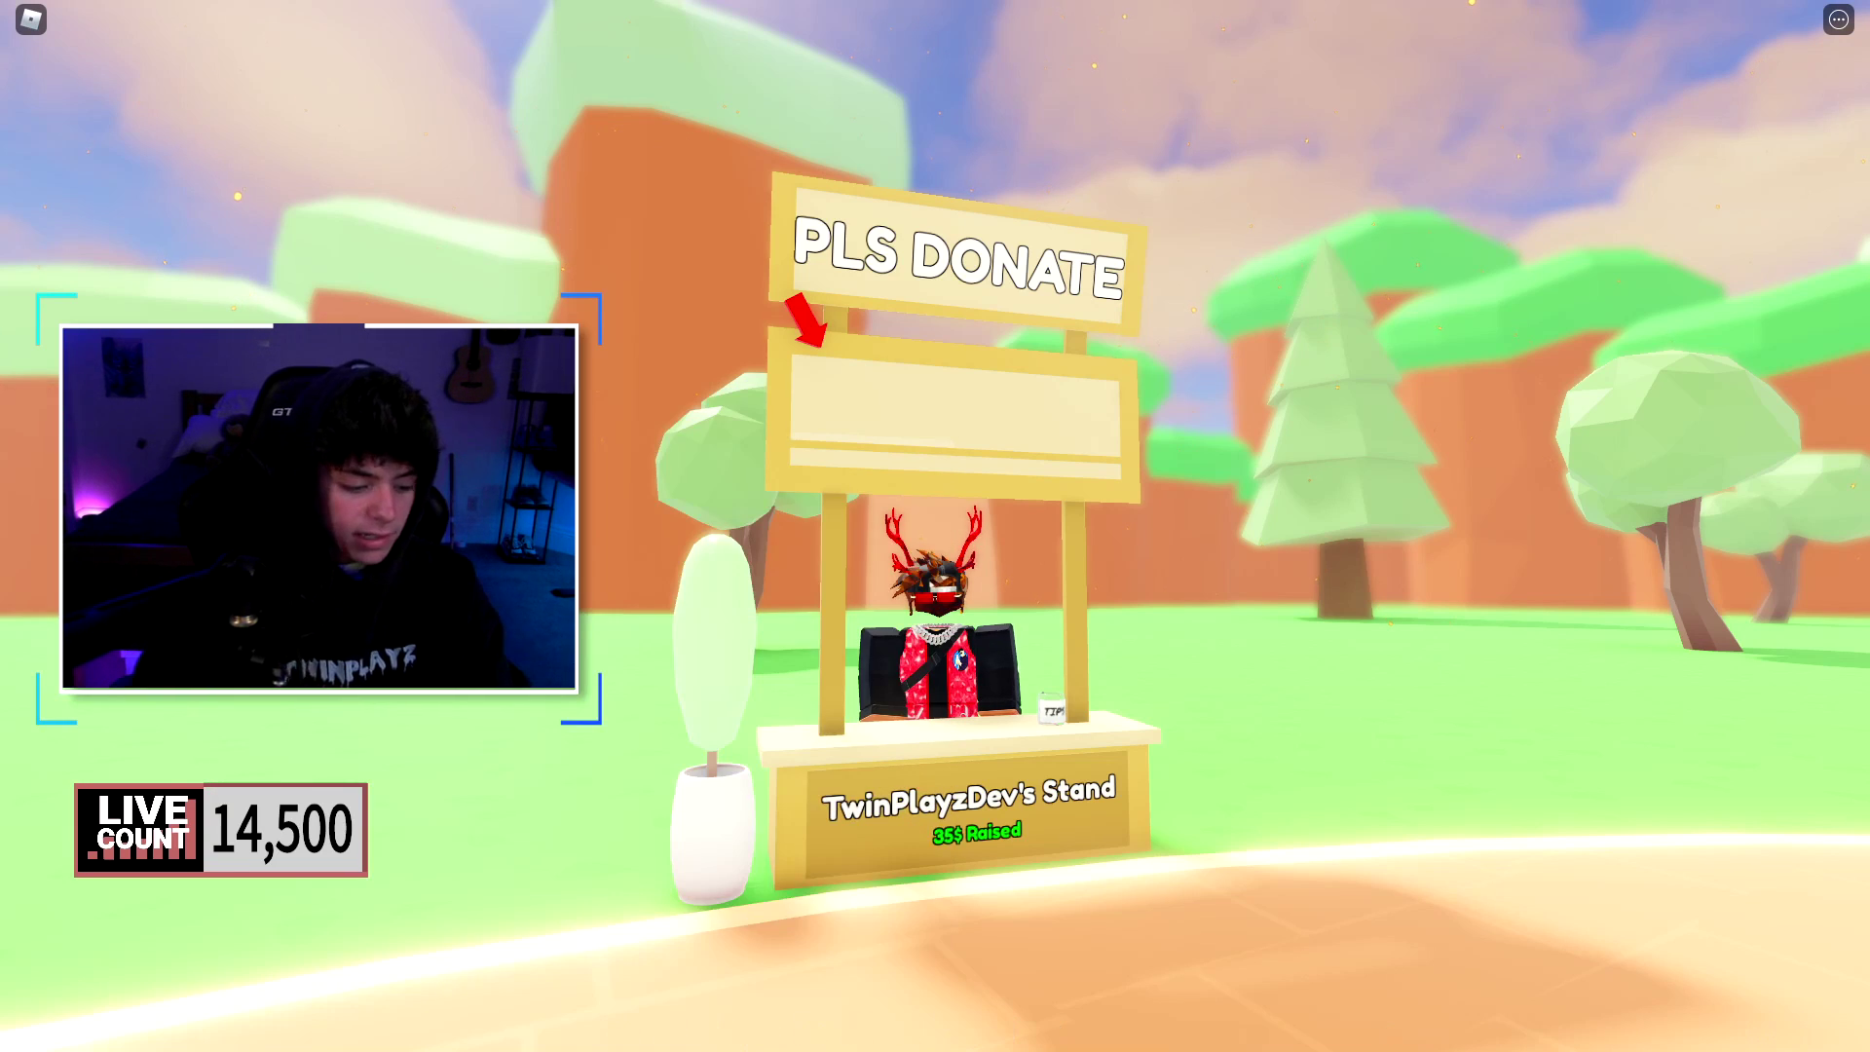
scroll(935, 526, "up", 3)
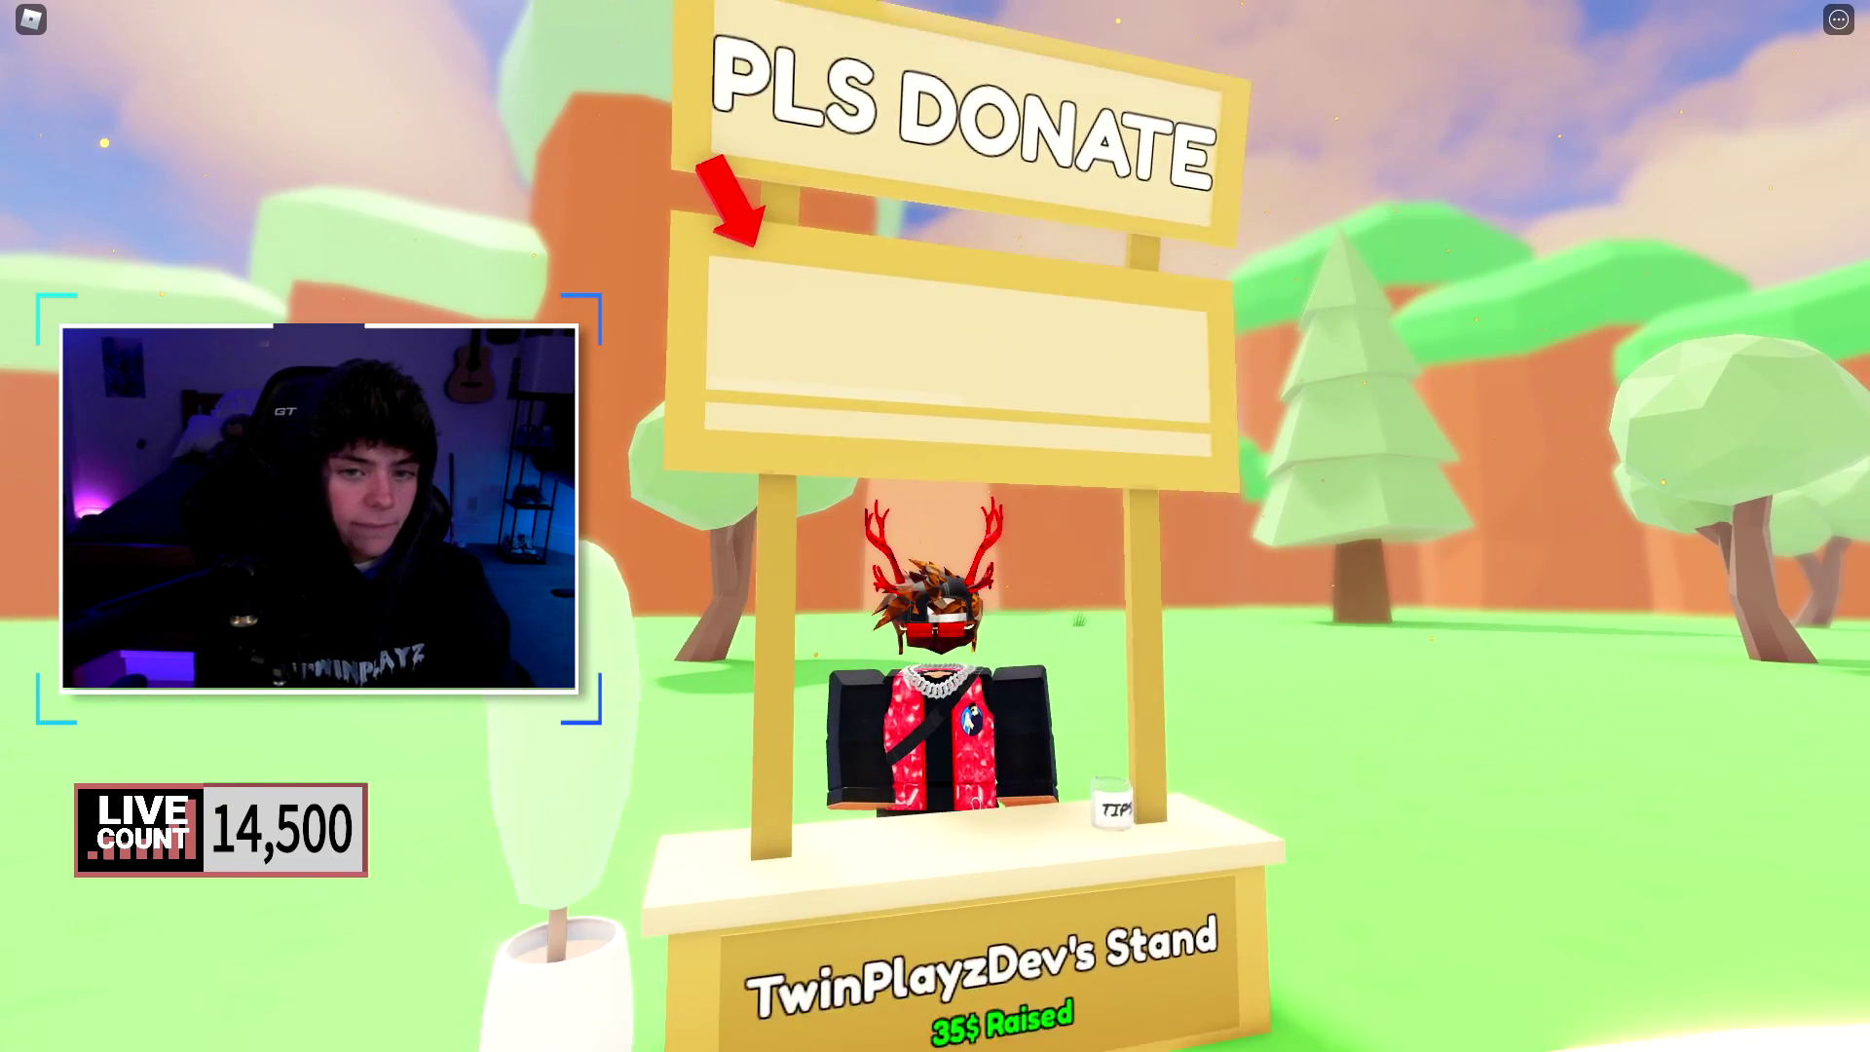
scroll(934, 526, "down", 3)
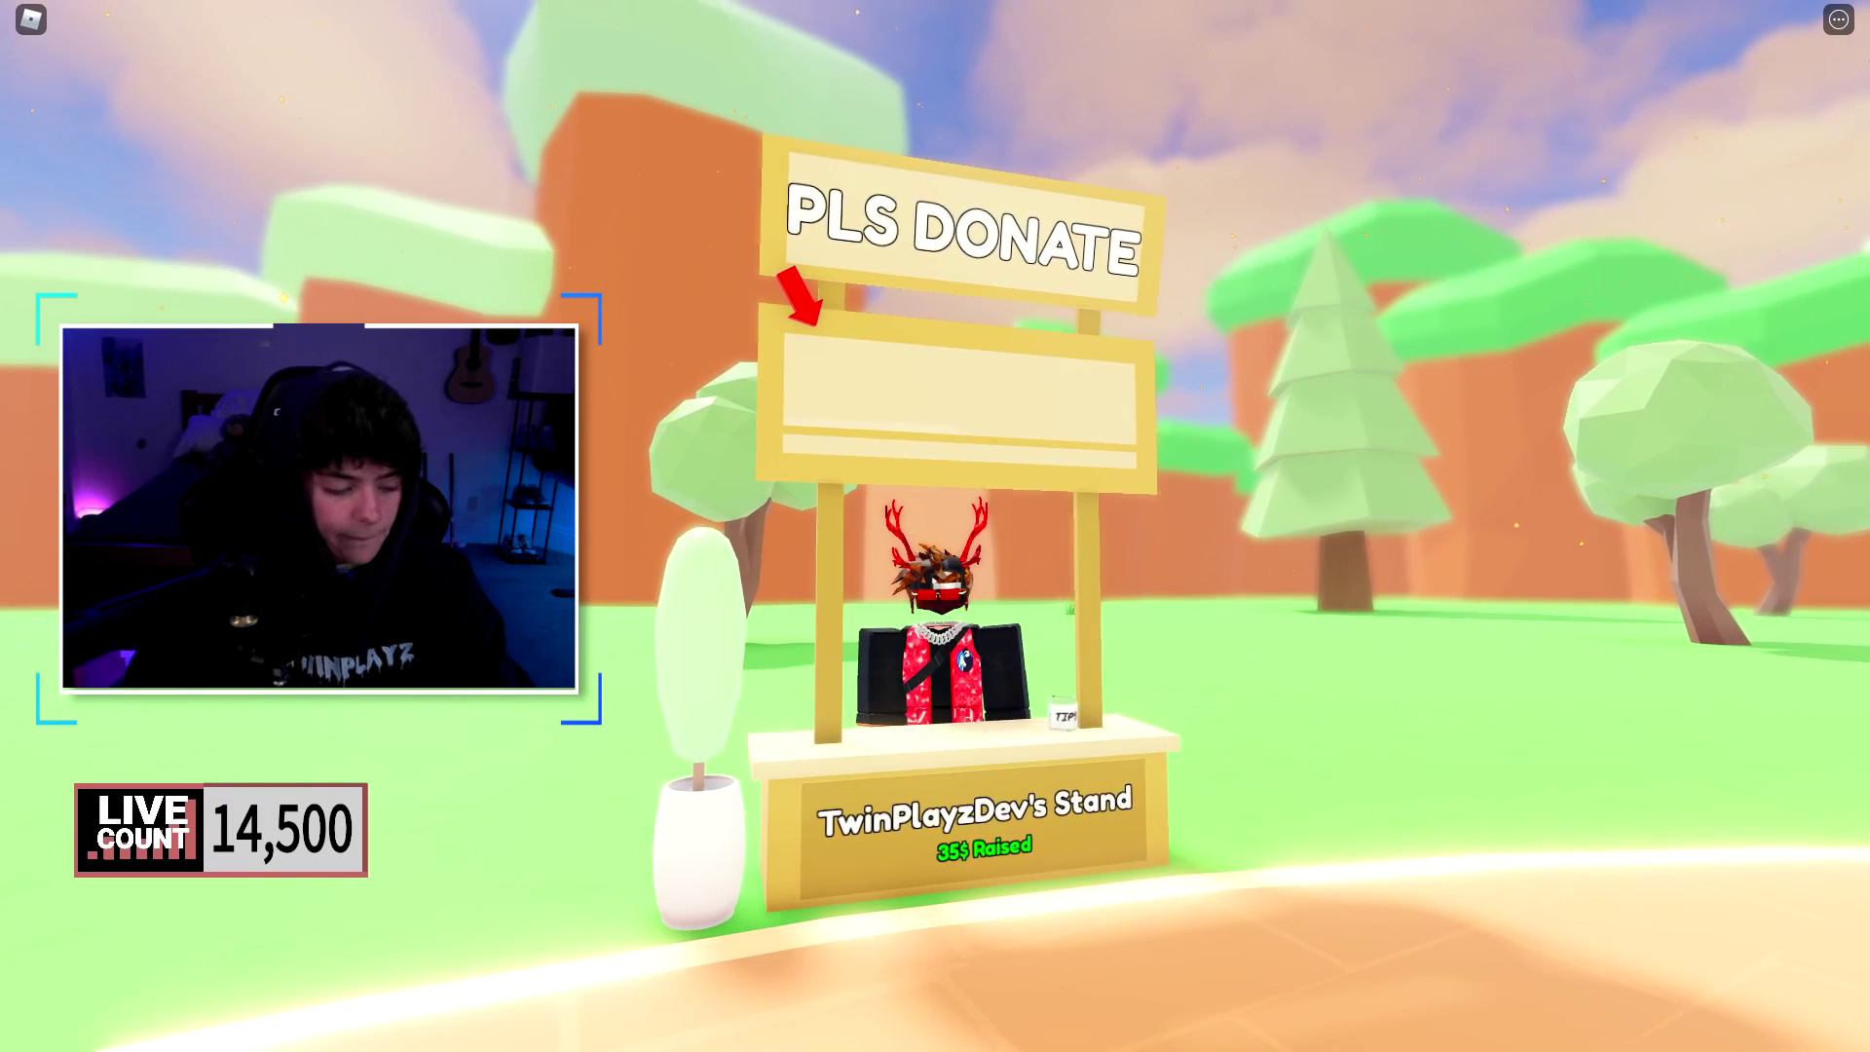
key("ctrl+Print")
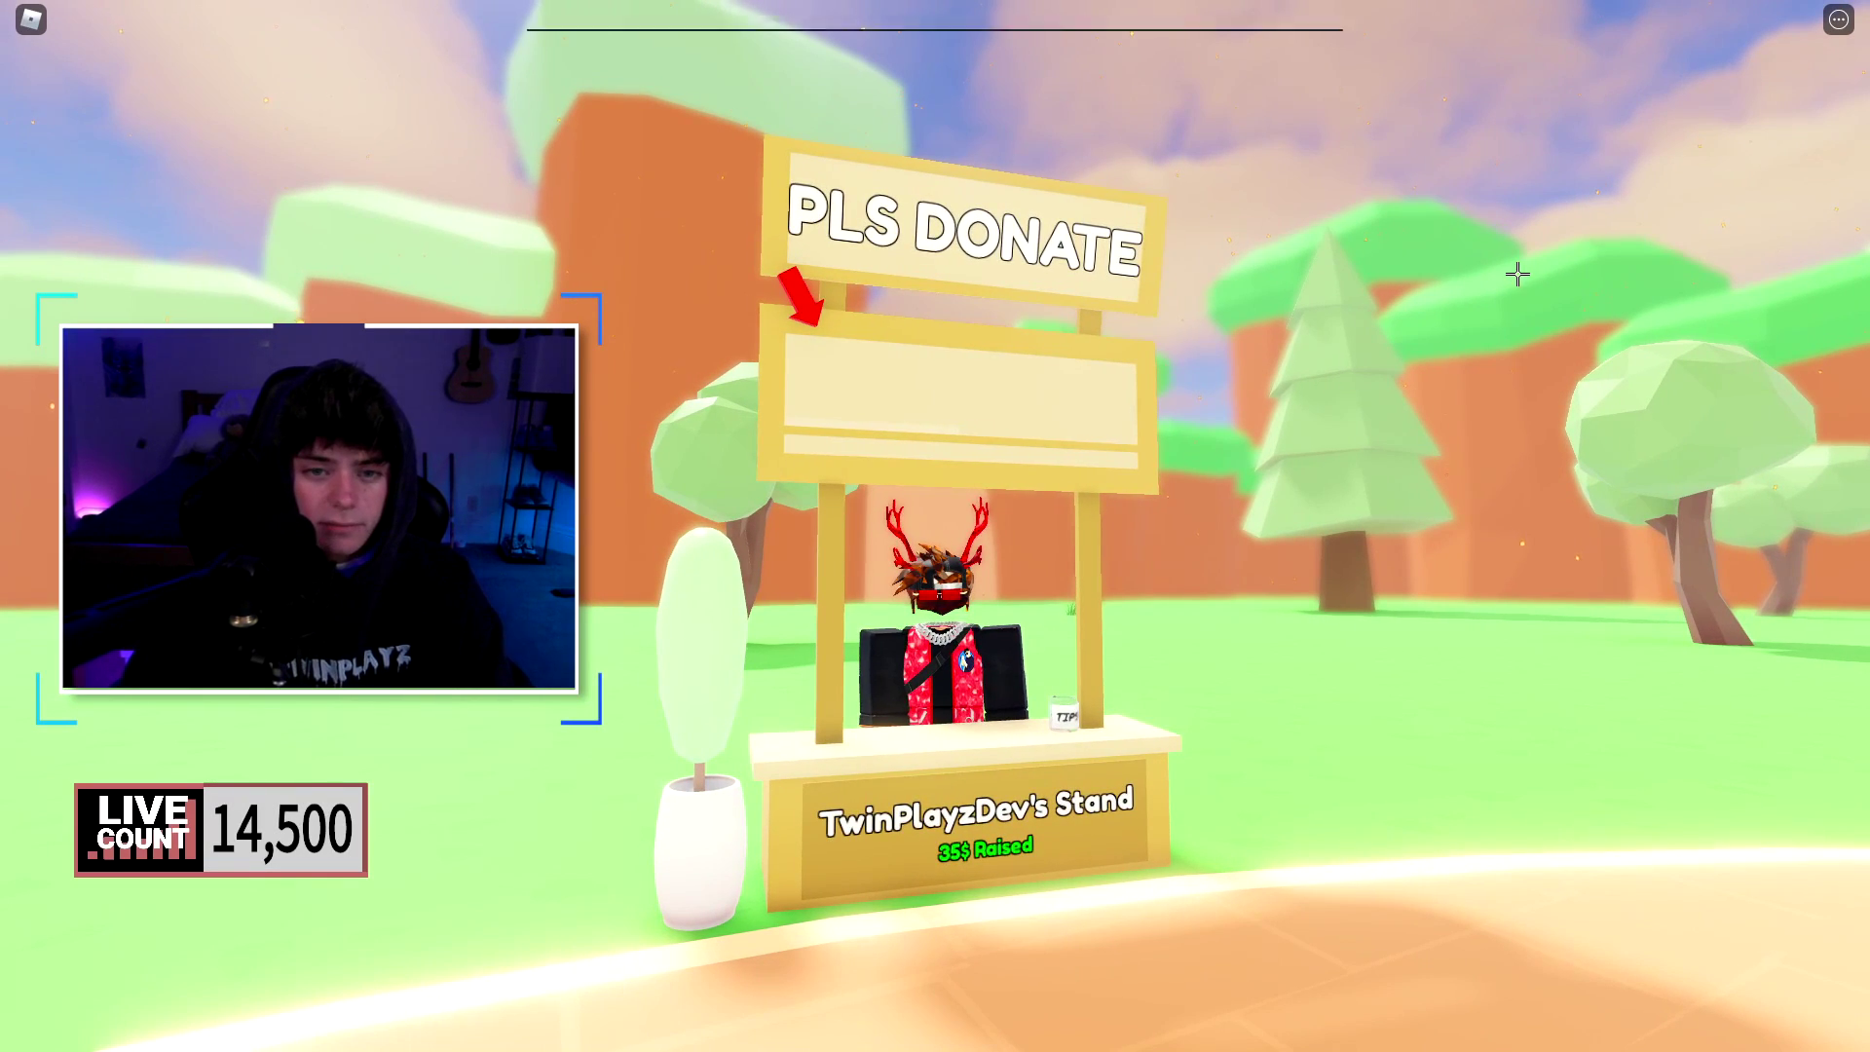
key("Escape")
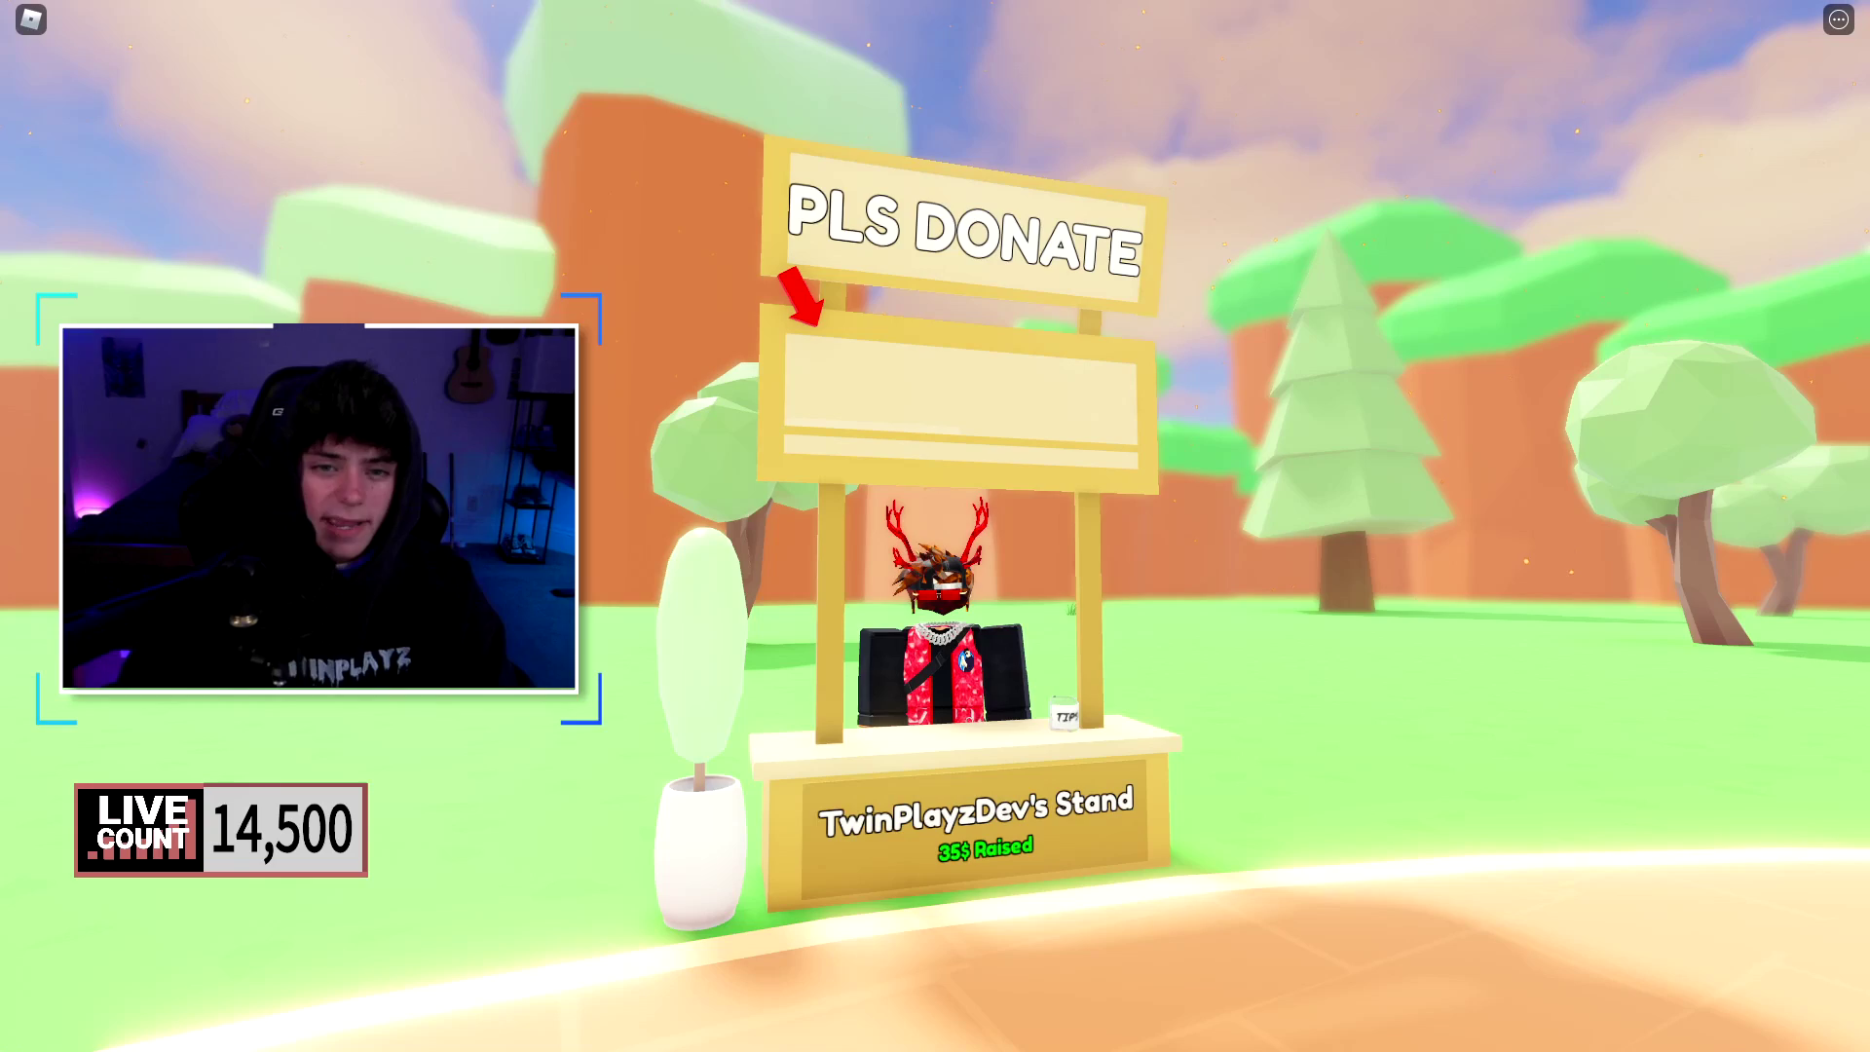
Reposition the free camera so the stand sits slightly left of centre with open scenery beside it.
key("d")
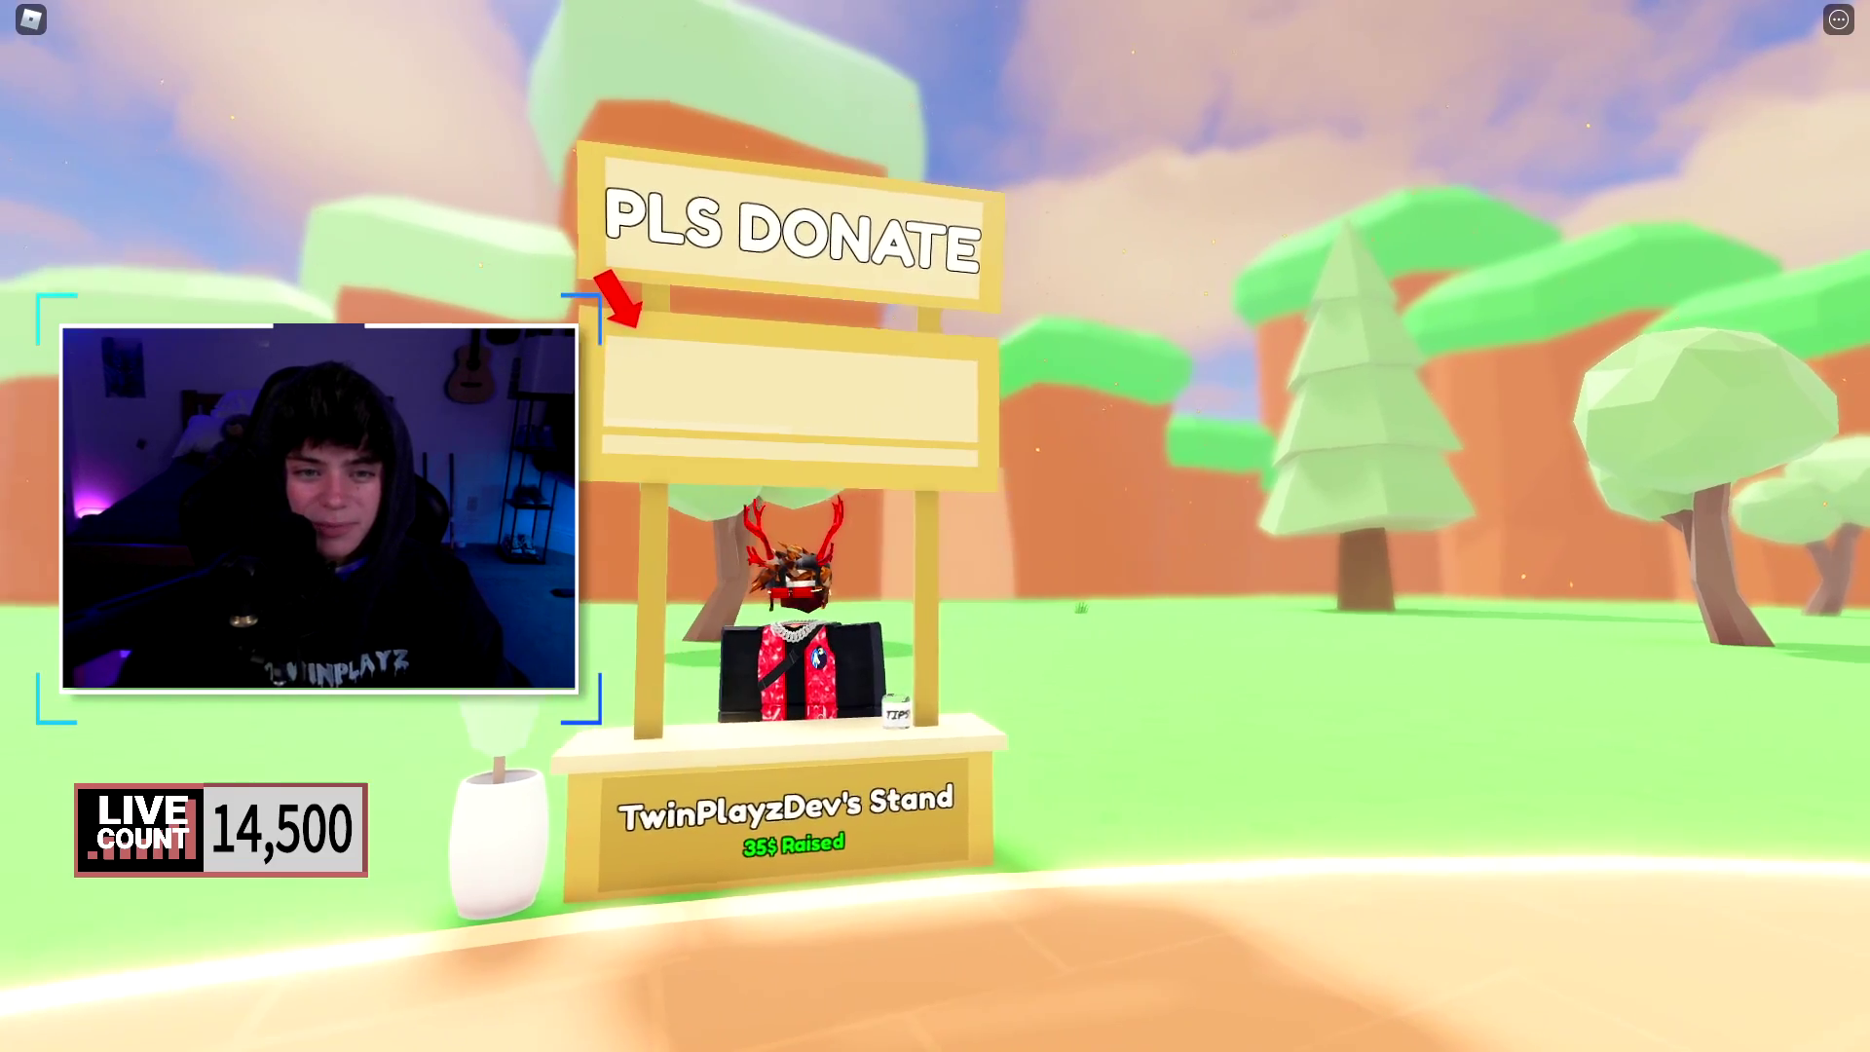
key("a")
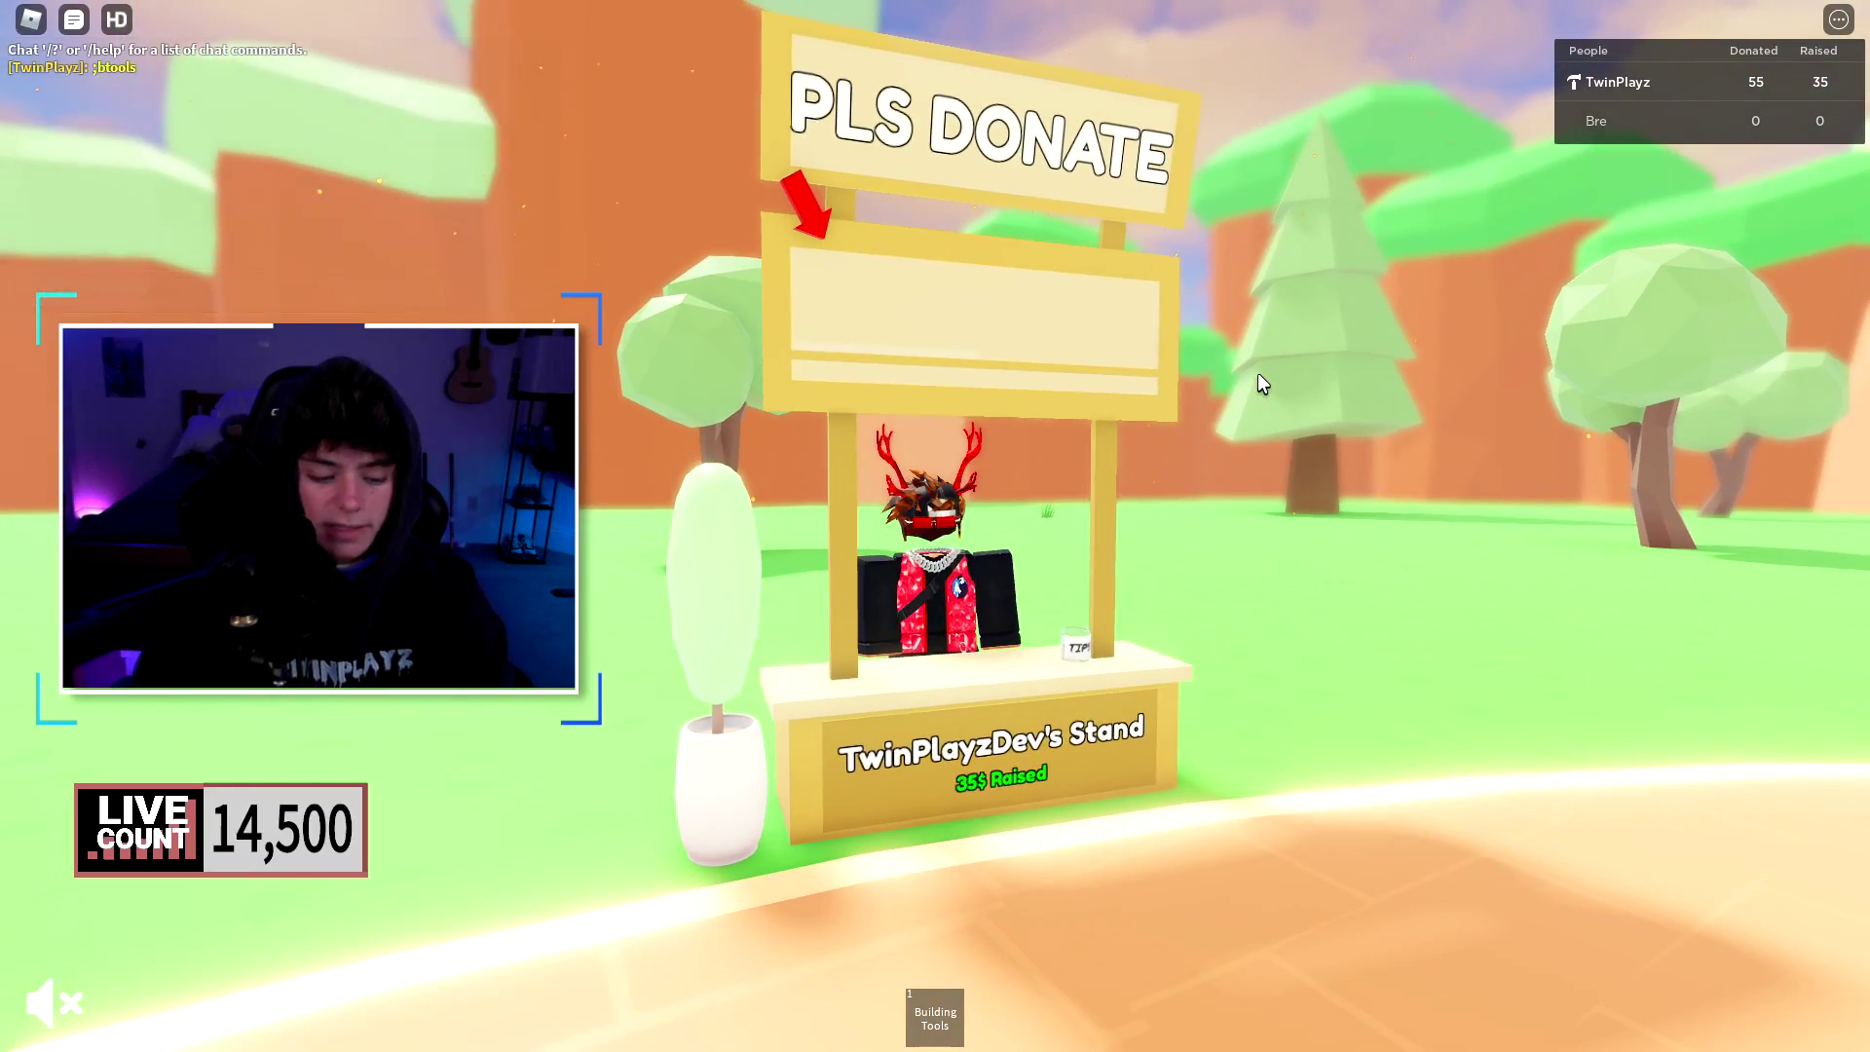
key("shift+p")
key("s")
key("d")
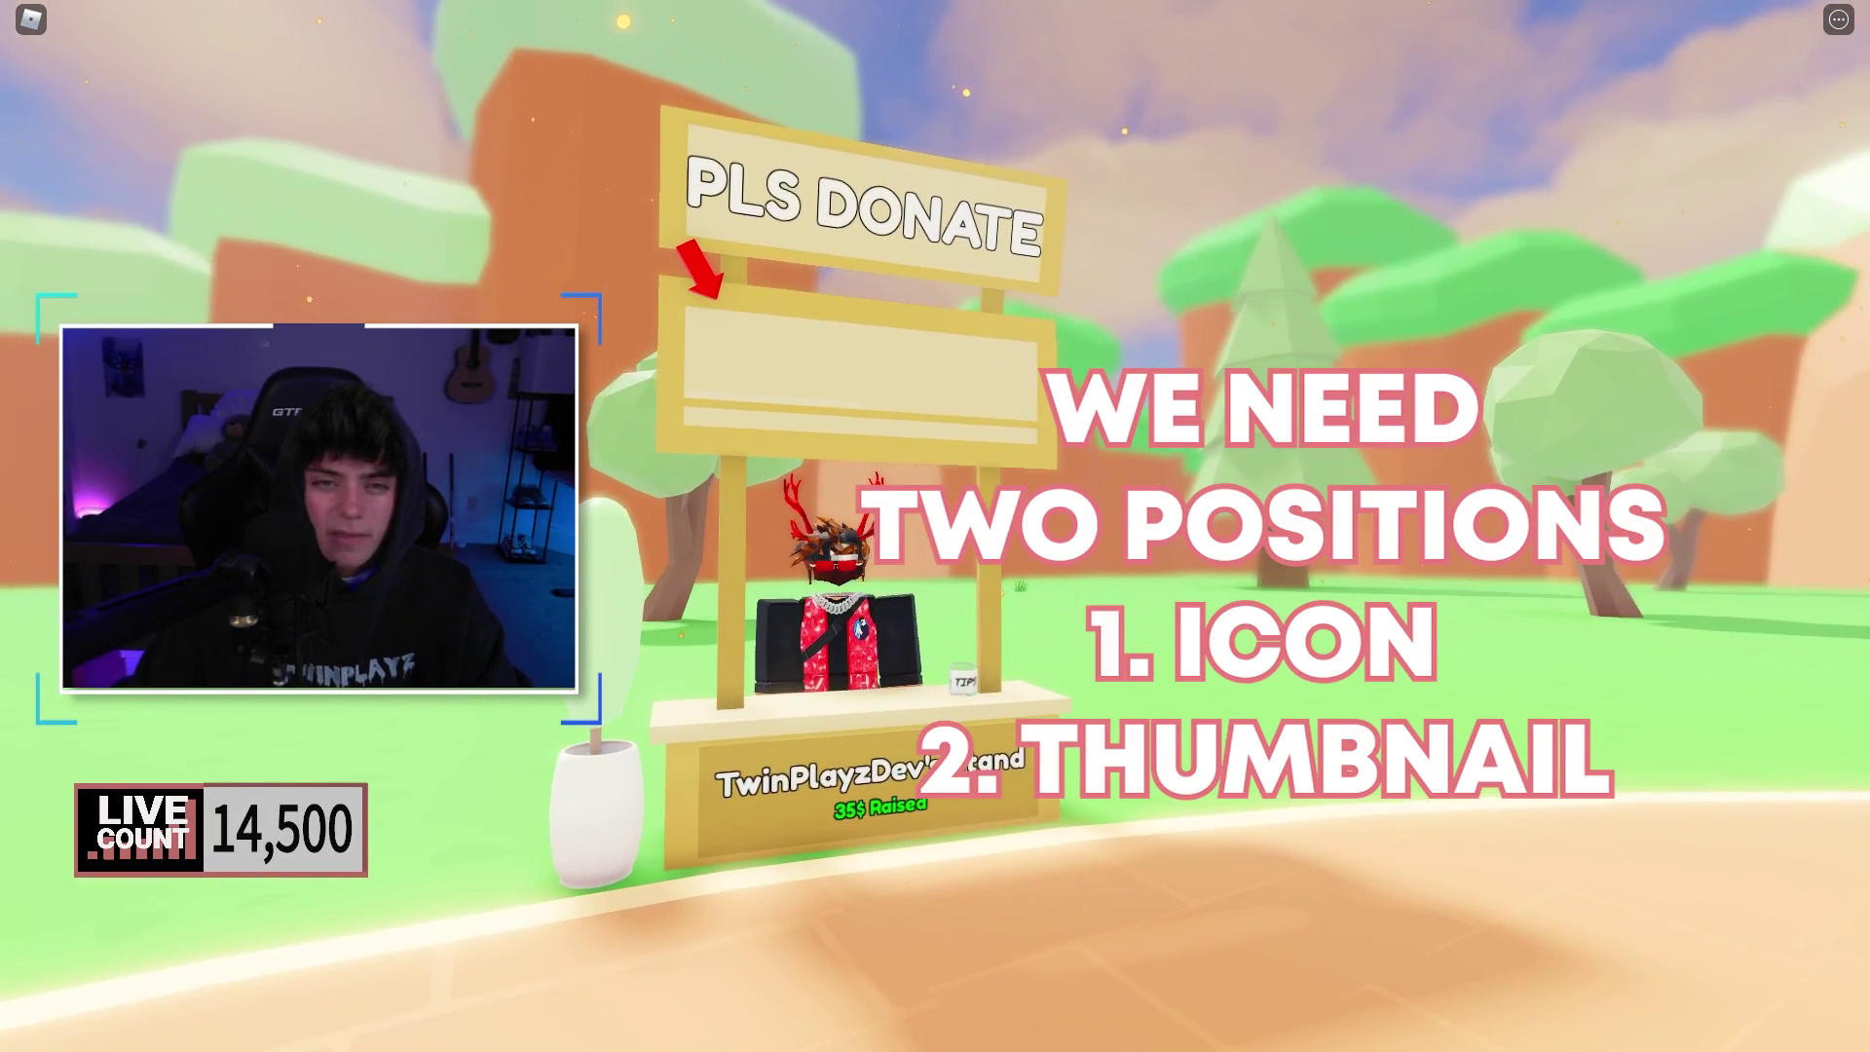
key("Escape")
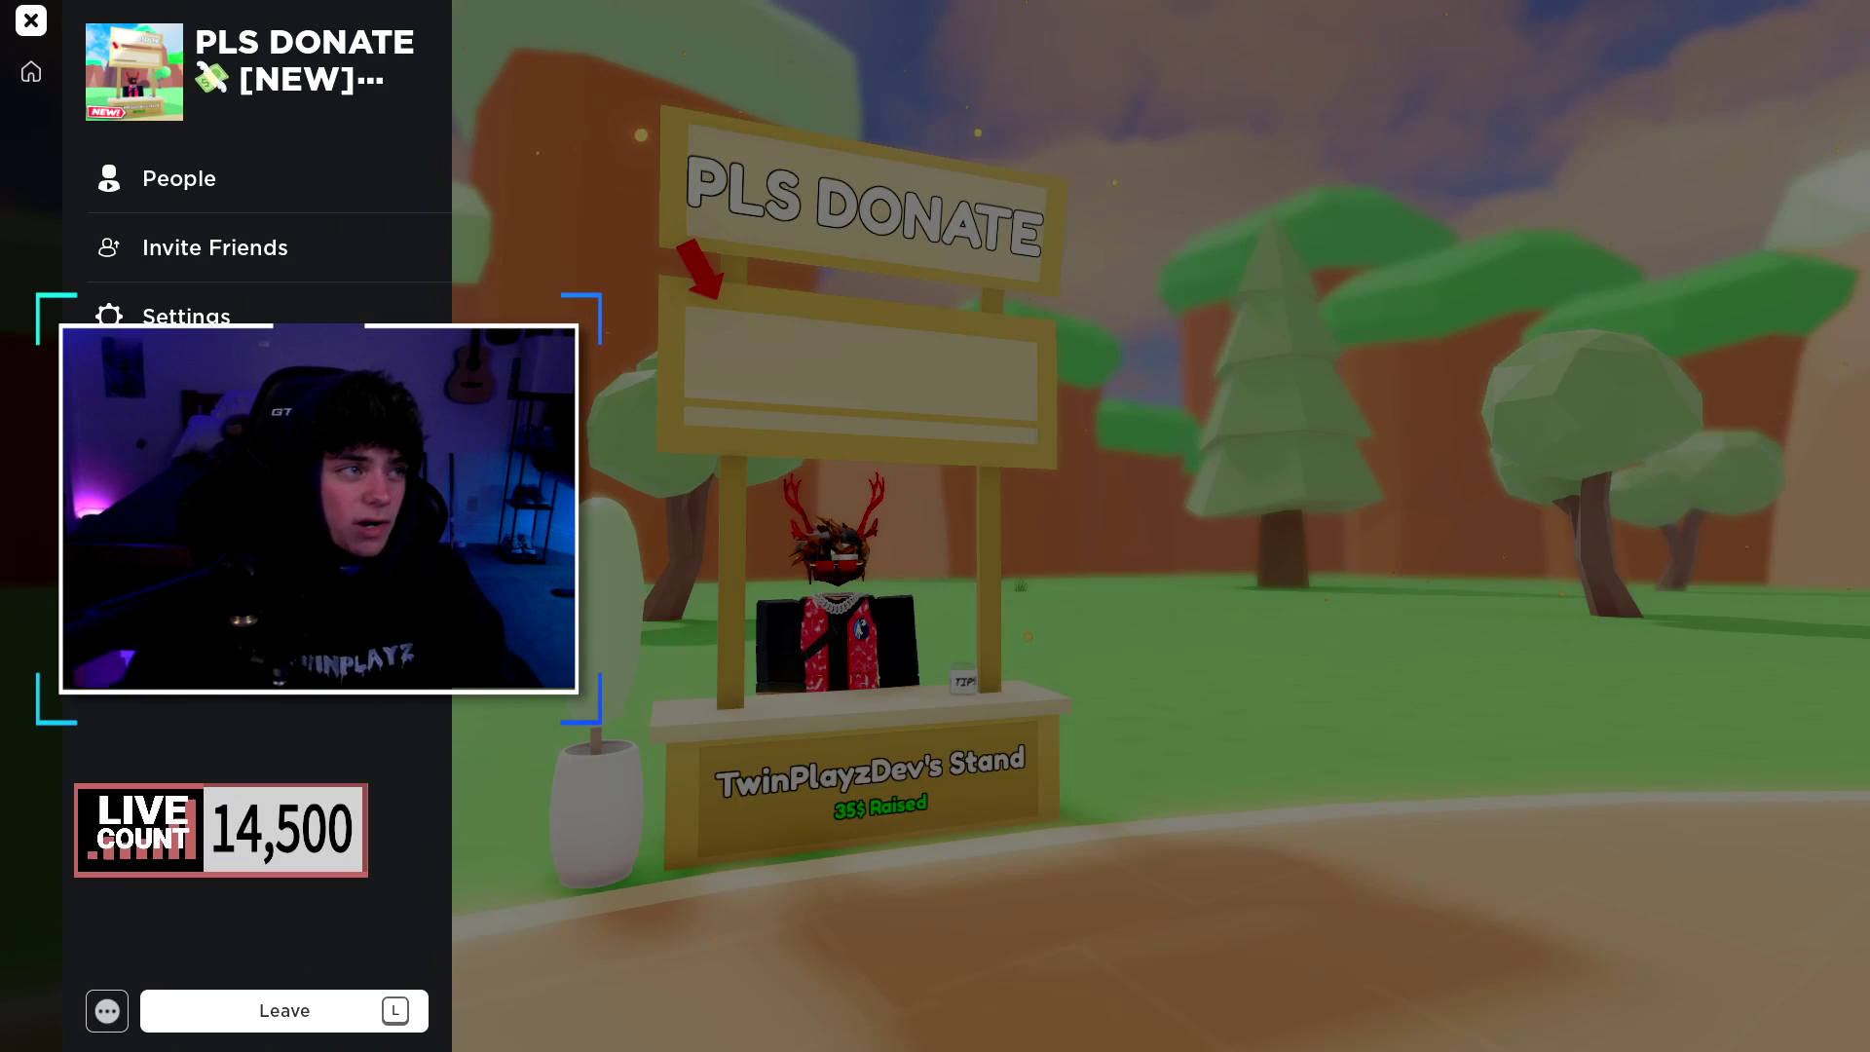
key("Escape")
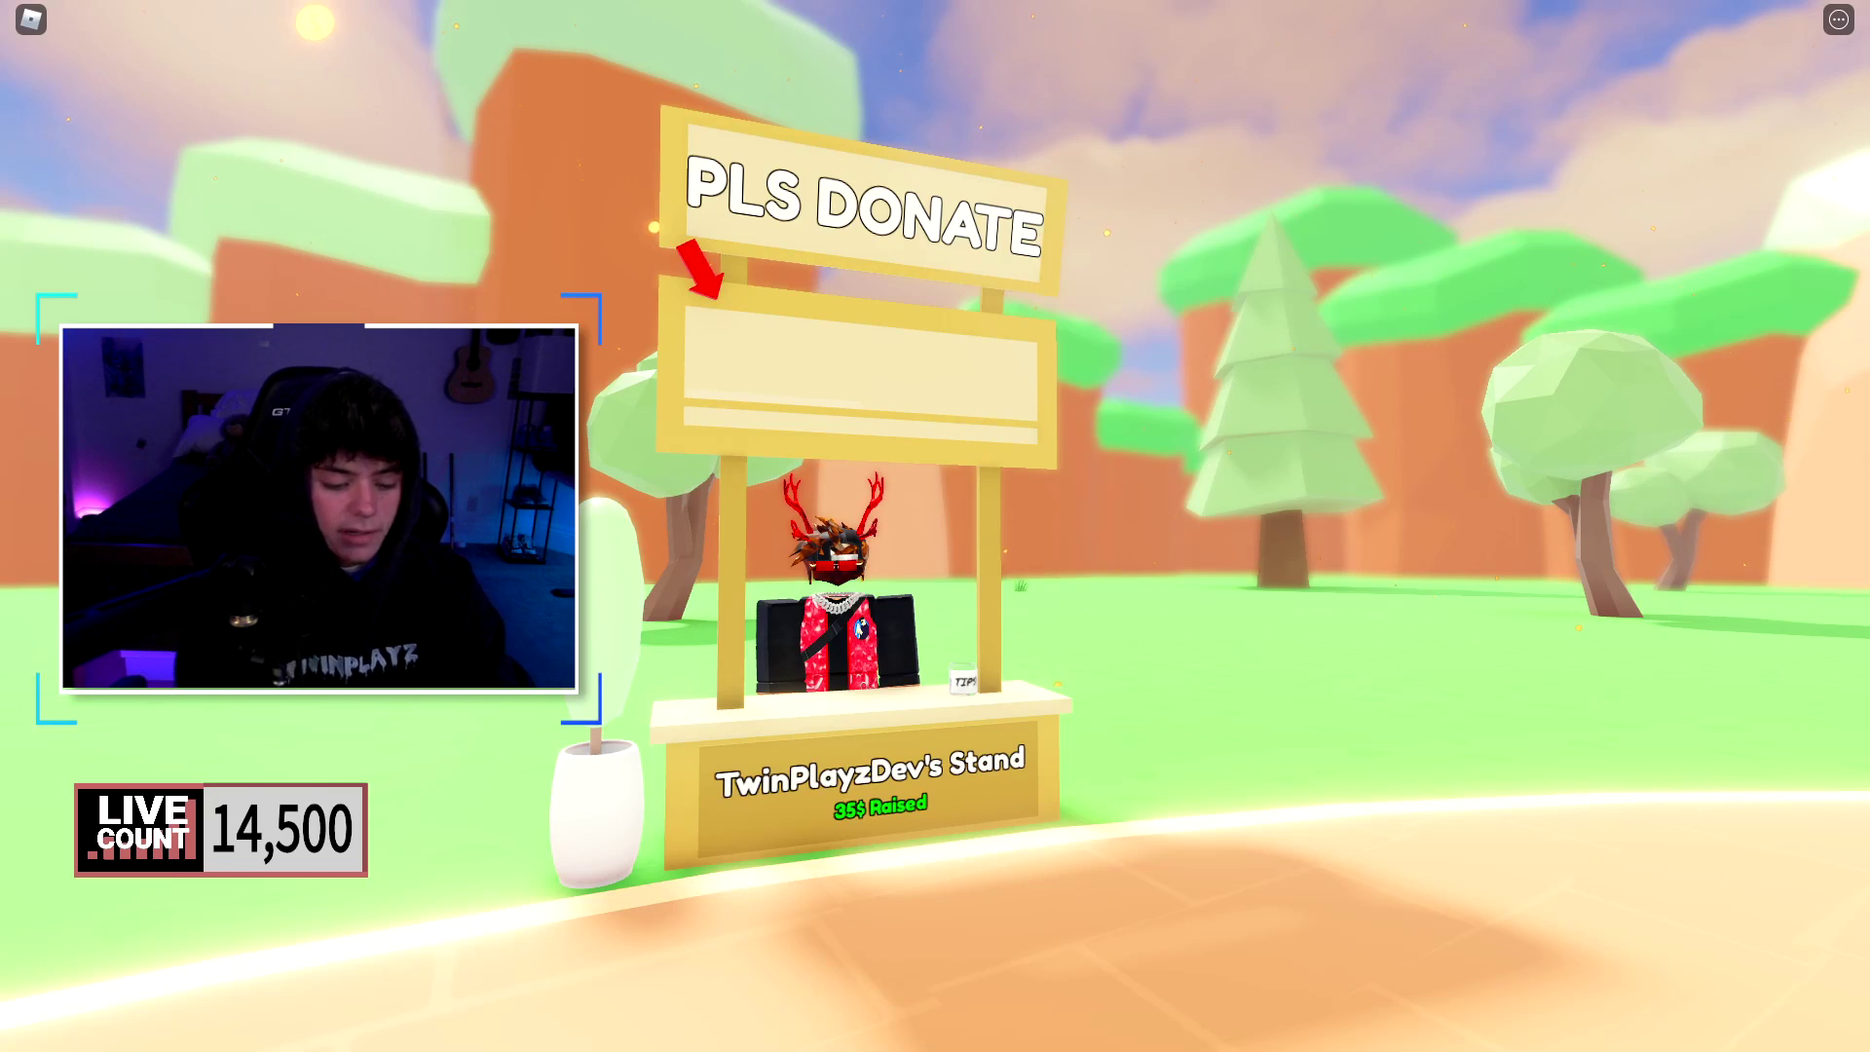
Capture a full-screen screenshot of the reframed stand.
key("ctrl+Print")
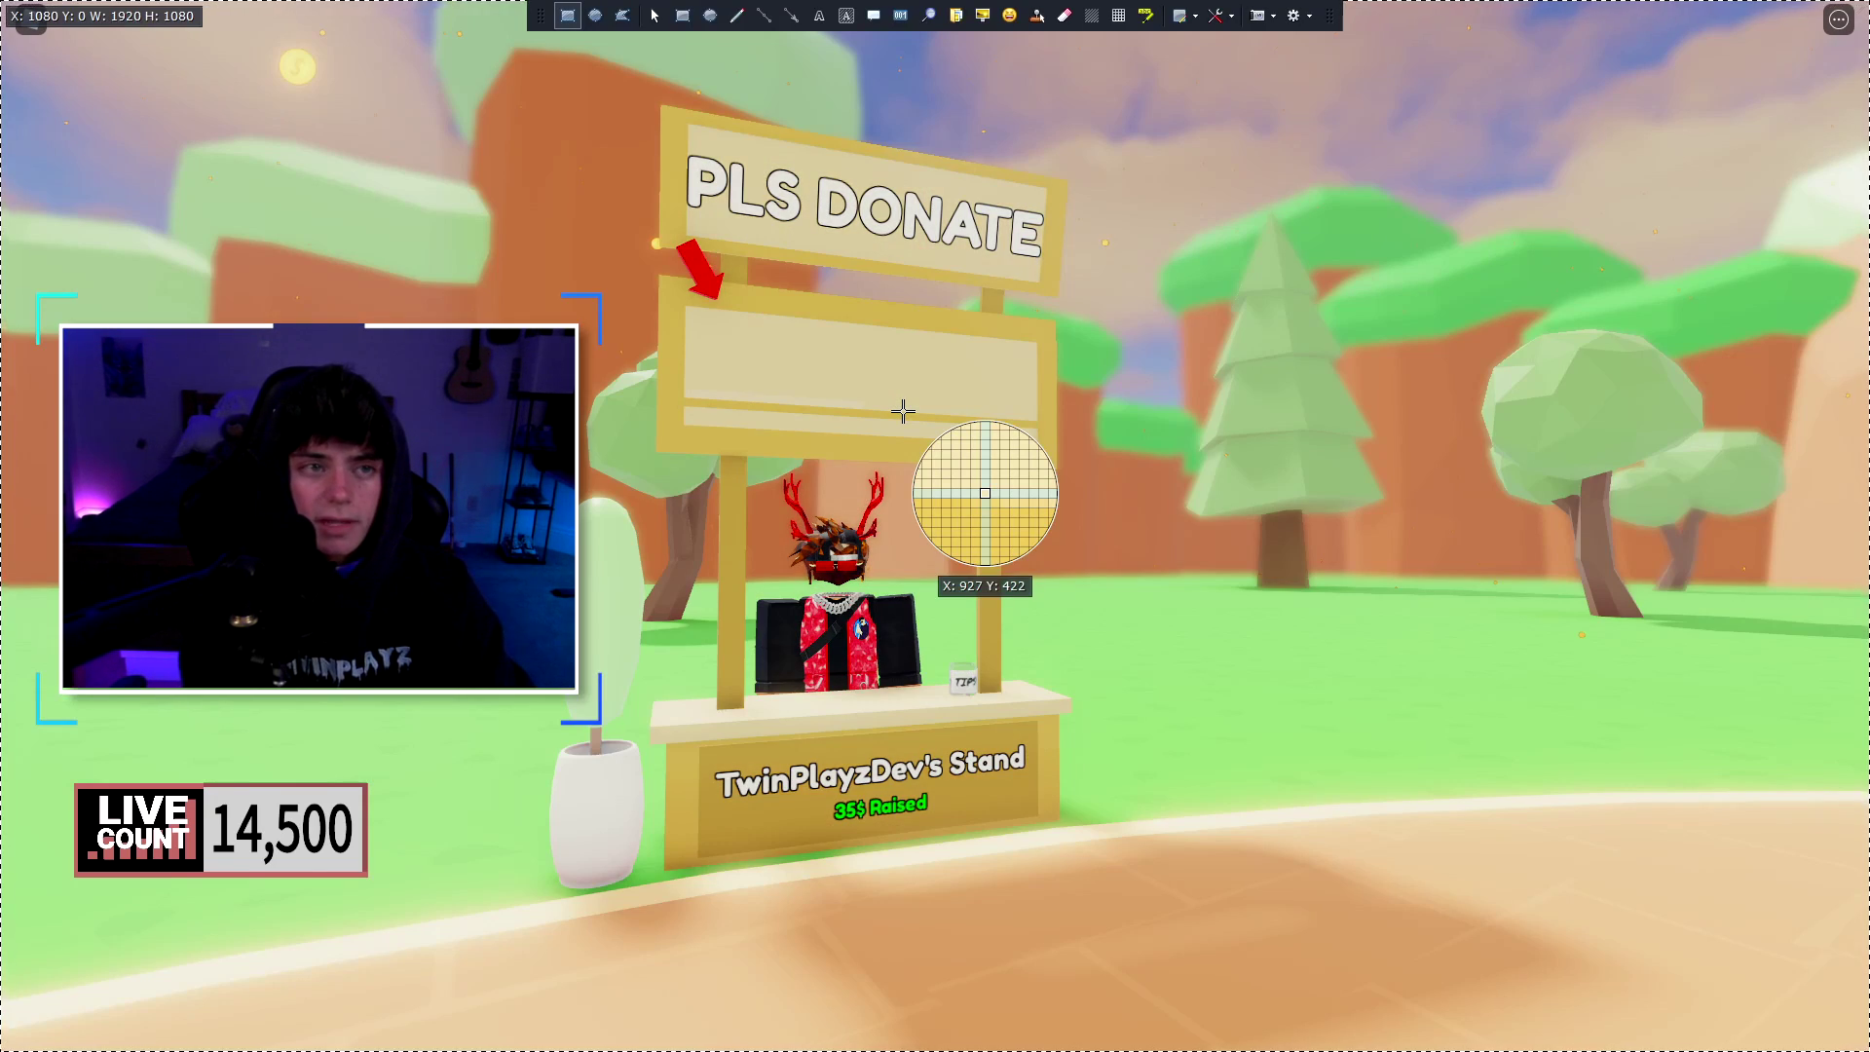
left_click(906, 410)
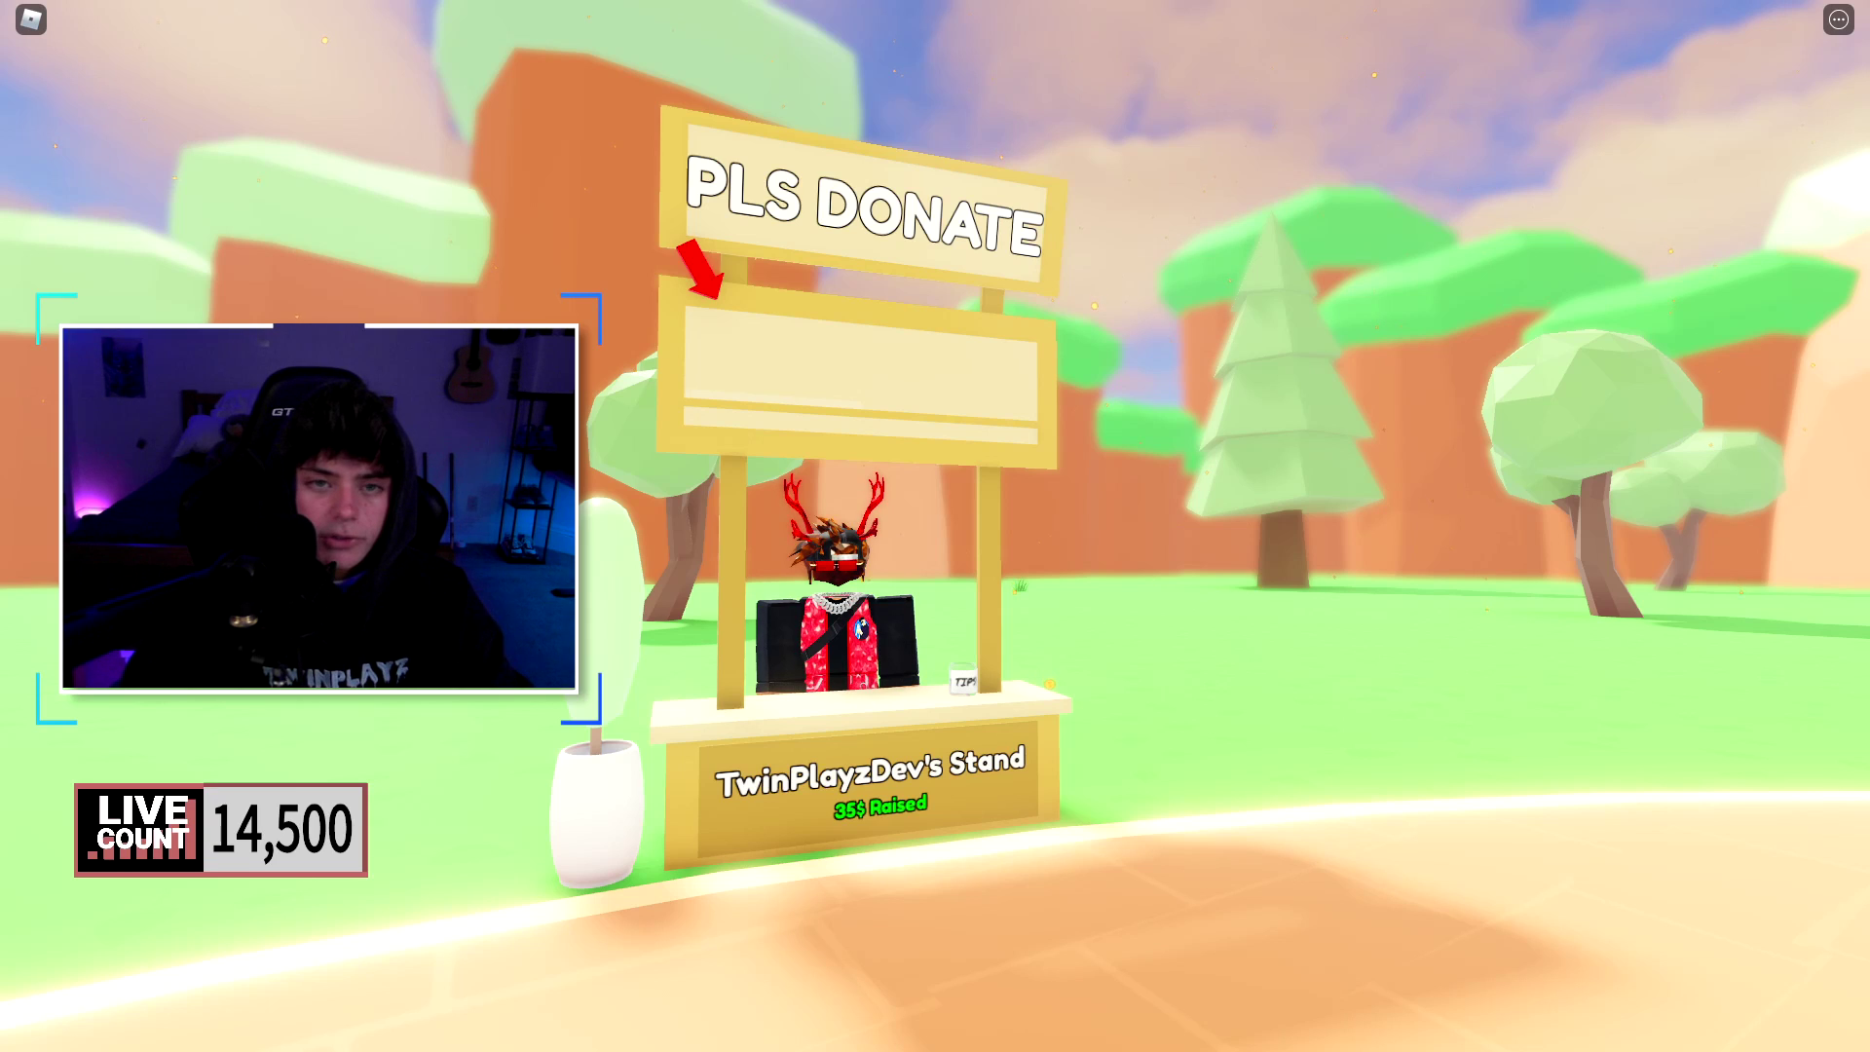
key("Print")
key("Escape")
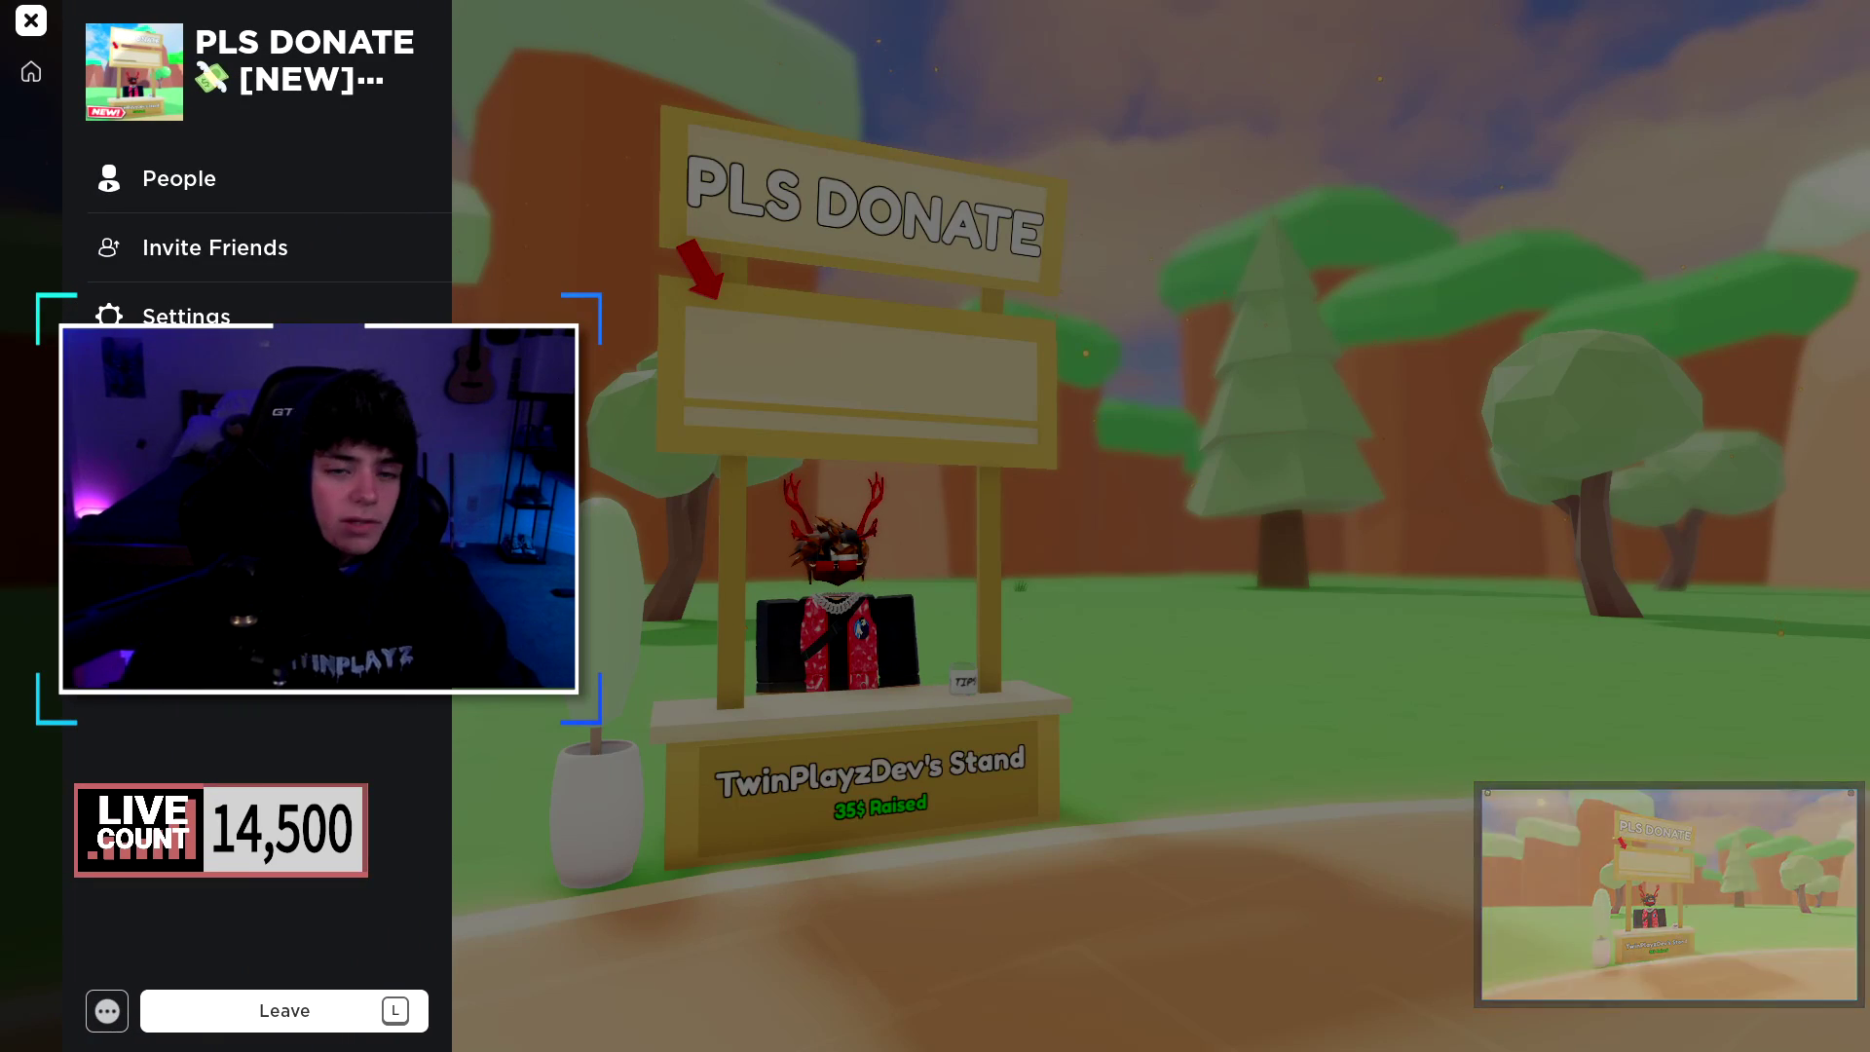
key("Escape")
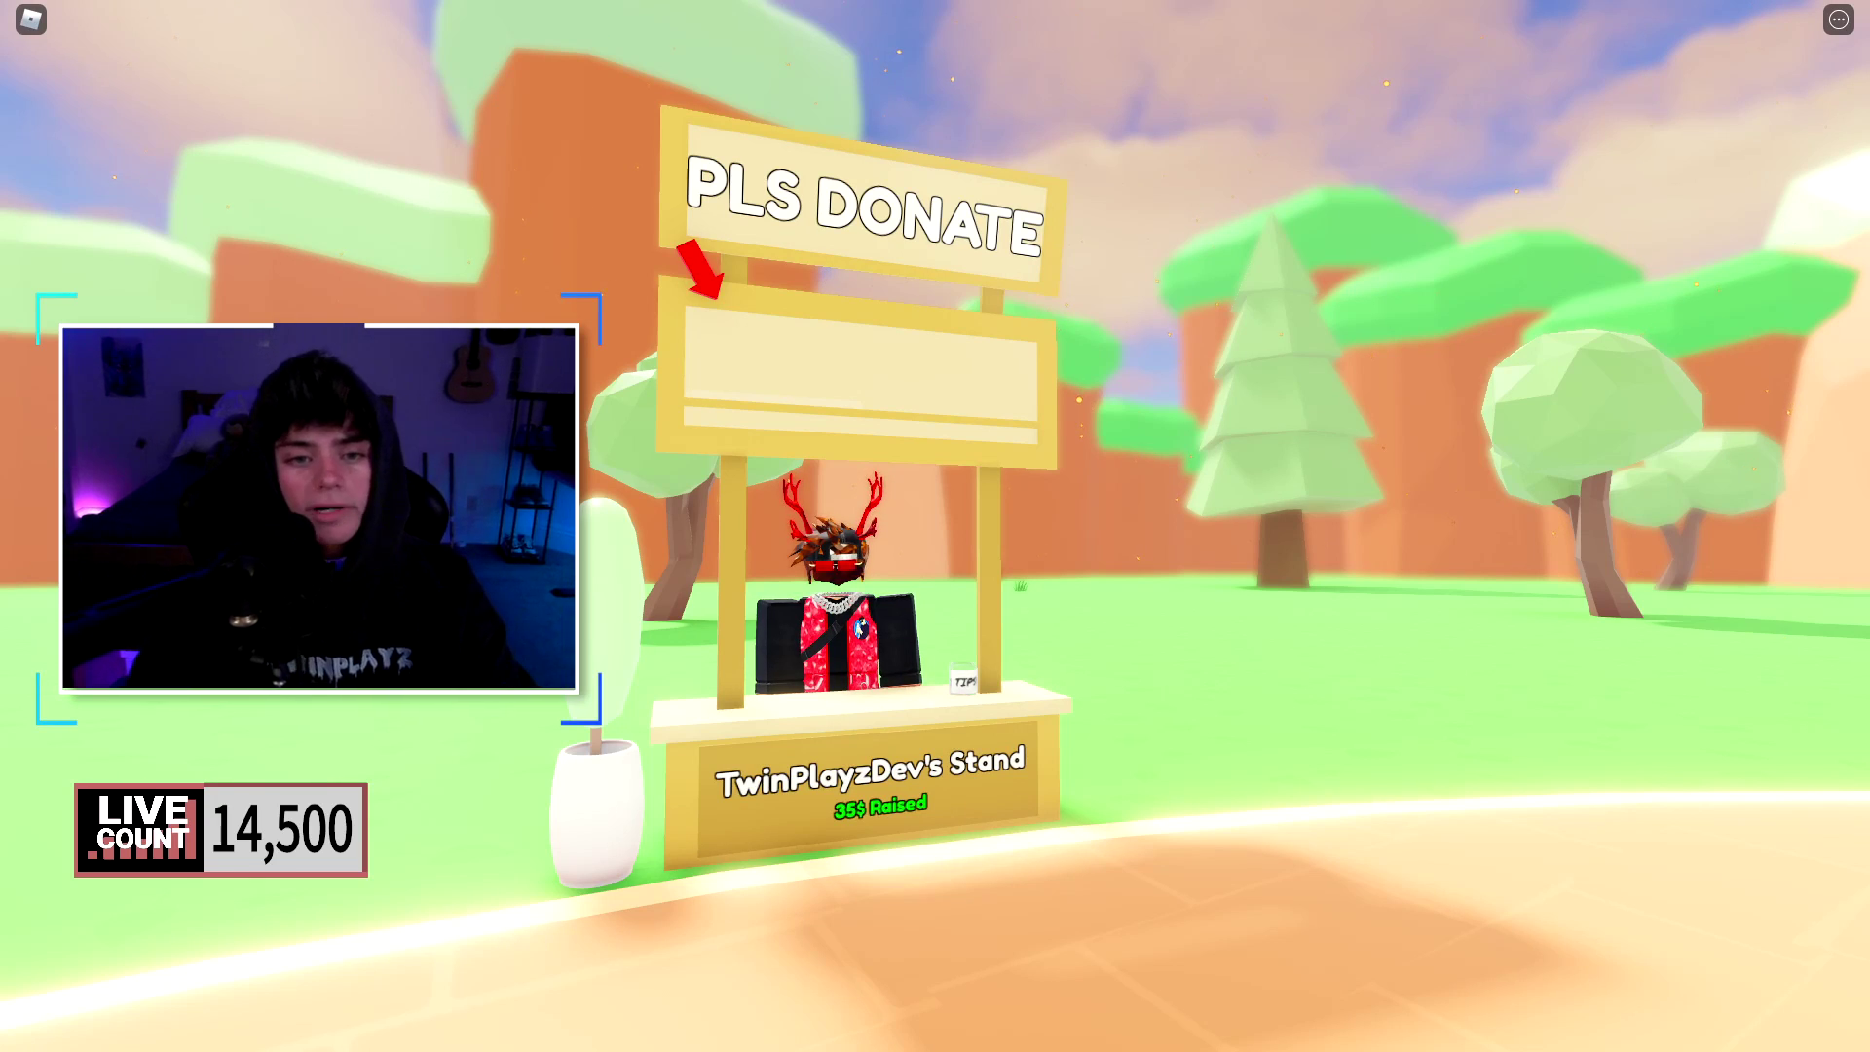
key("Escape")
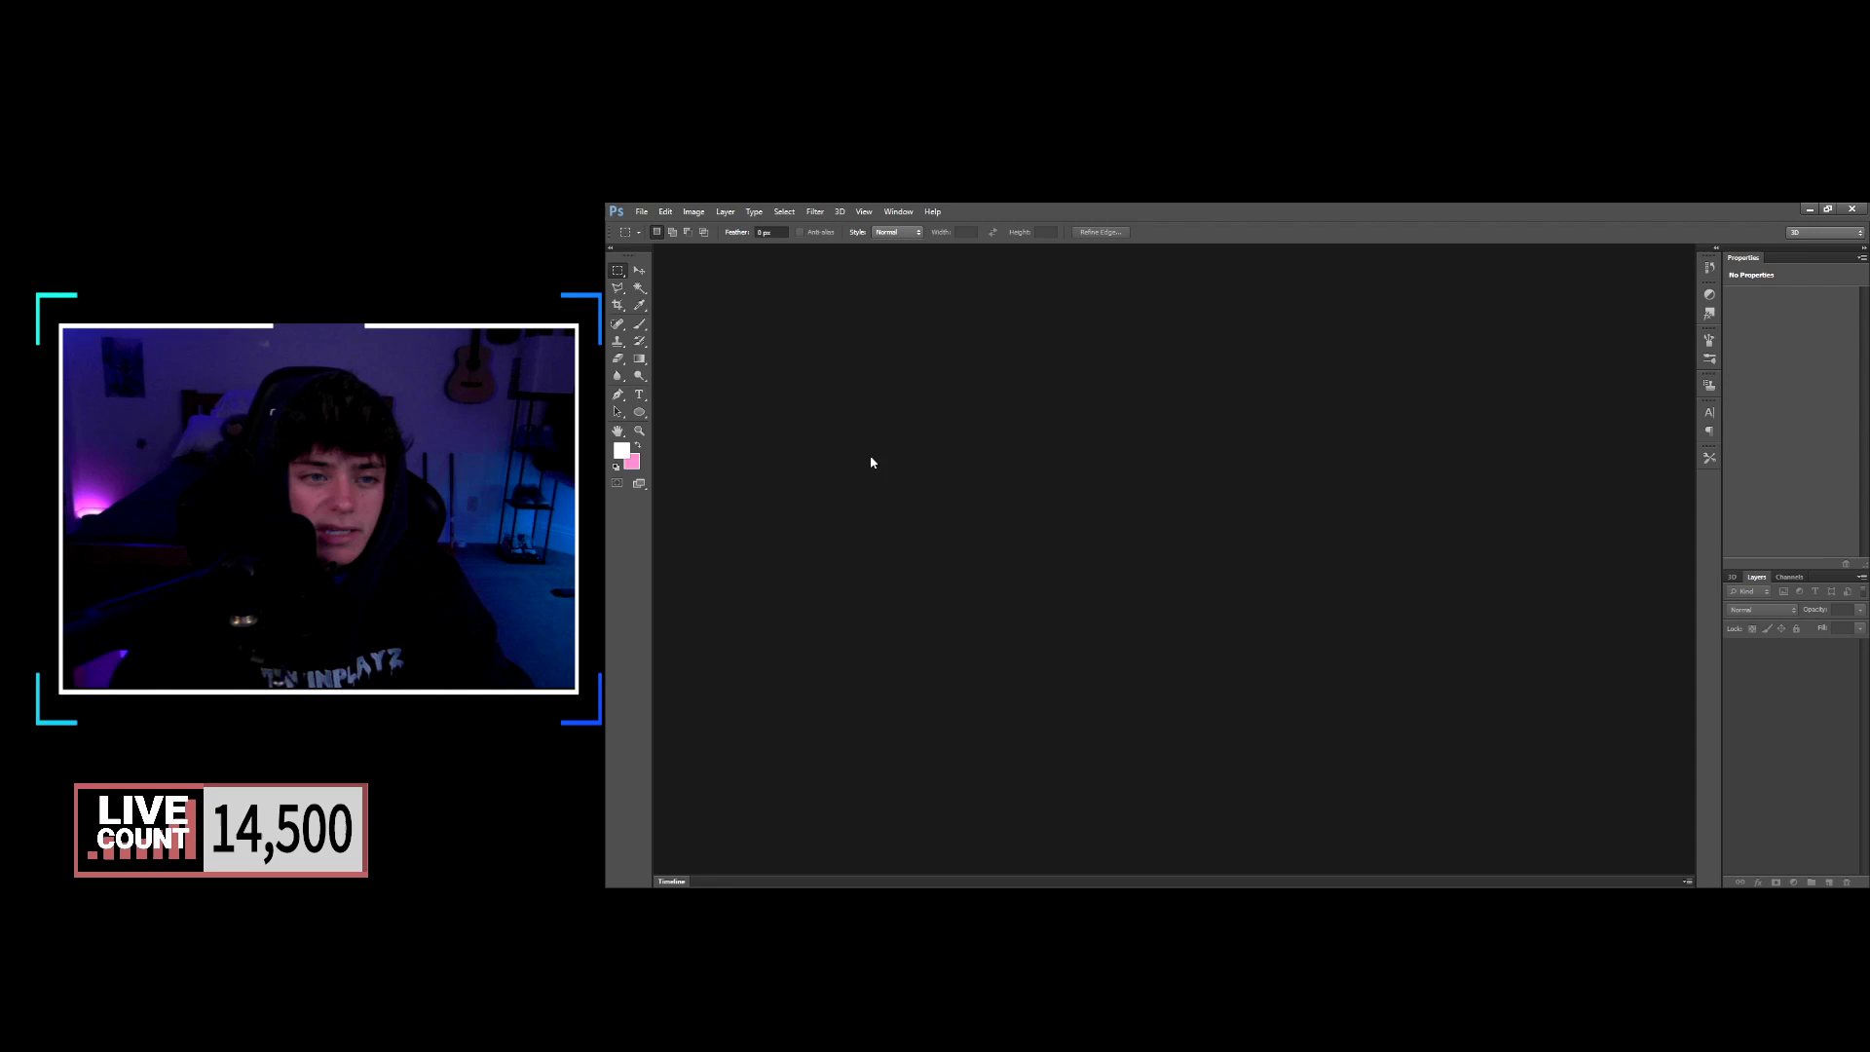
Switch to Photoshop and create a new 512 by 512 pixel document named Icon.
left_click(657, 231)
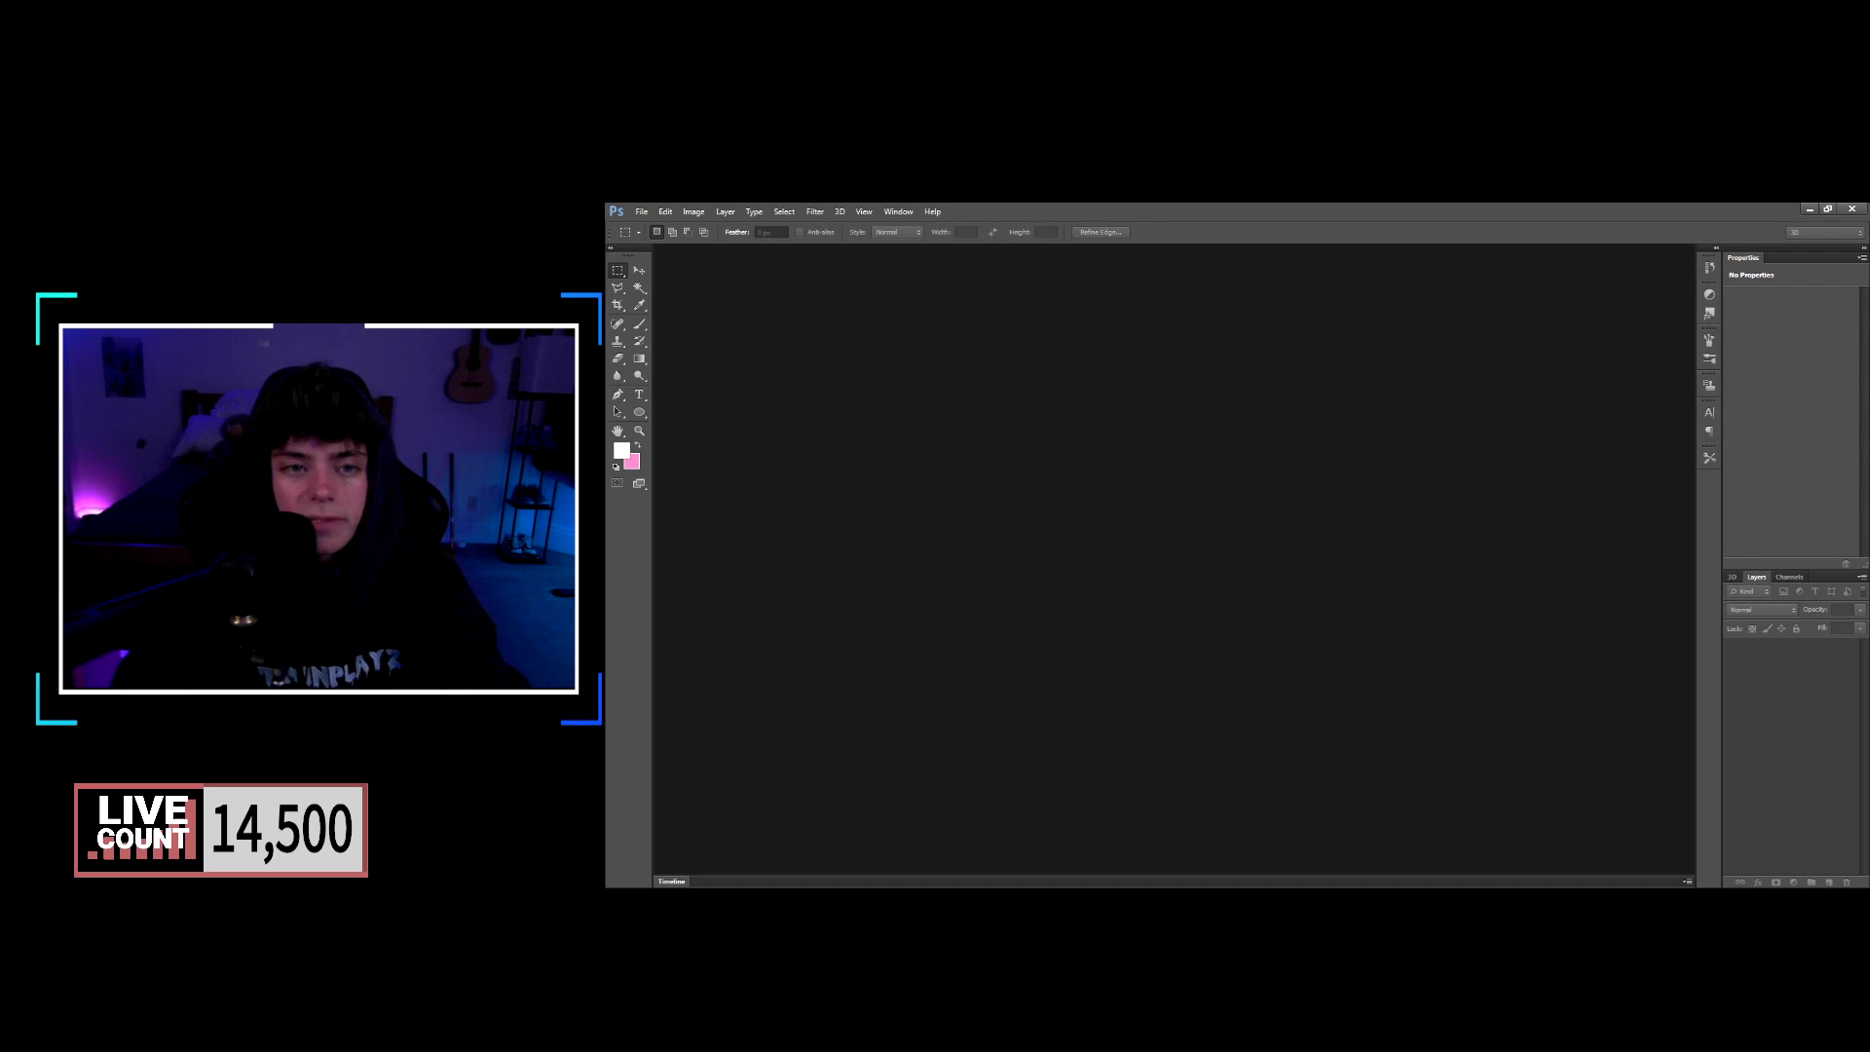
key("ctrl+n")
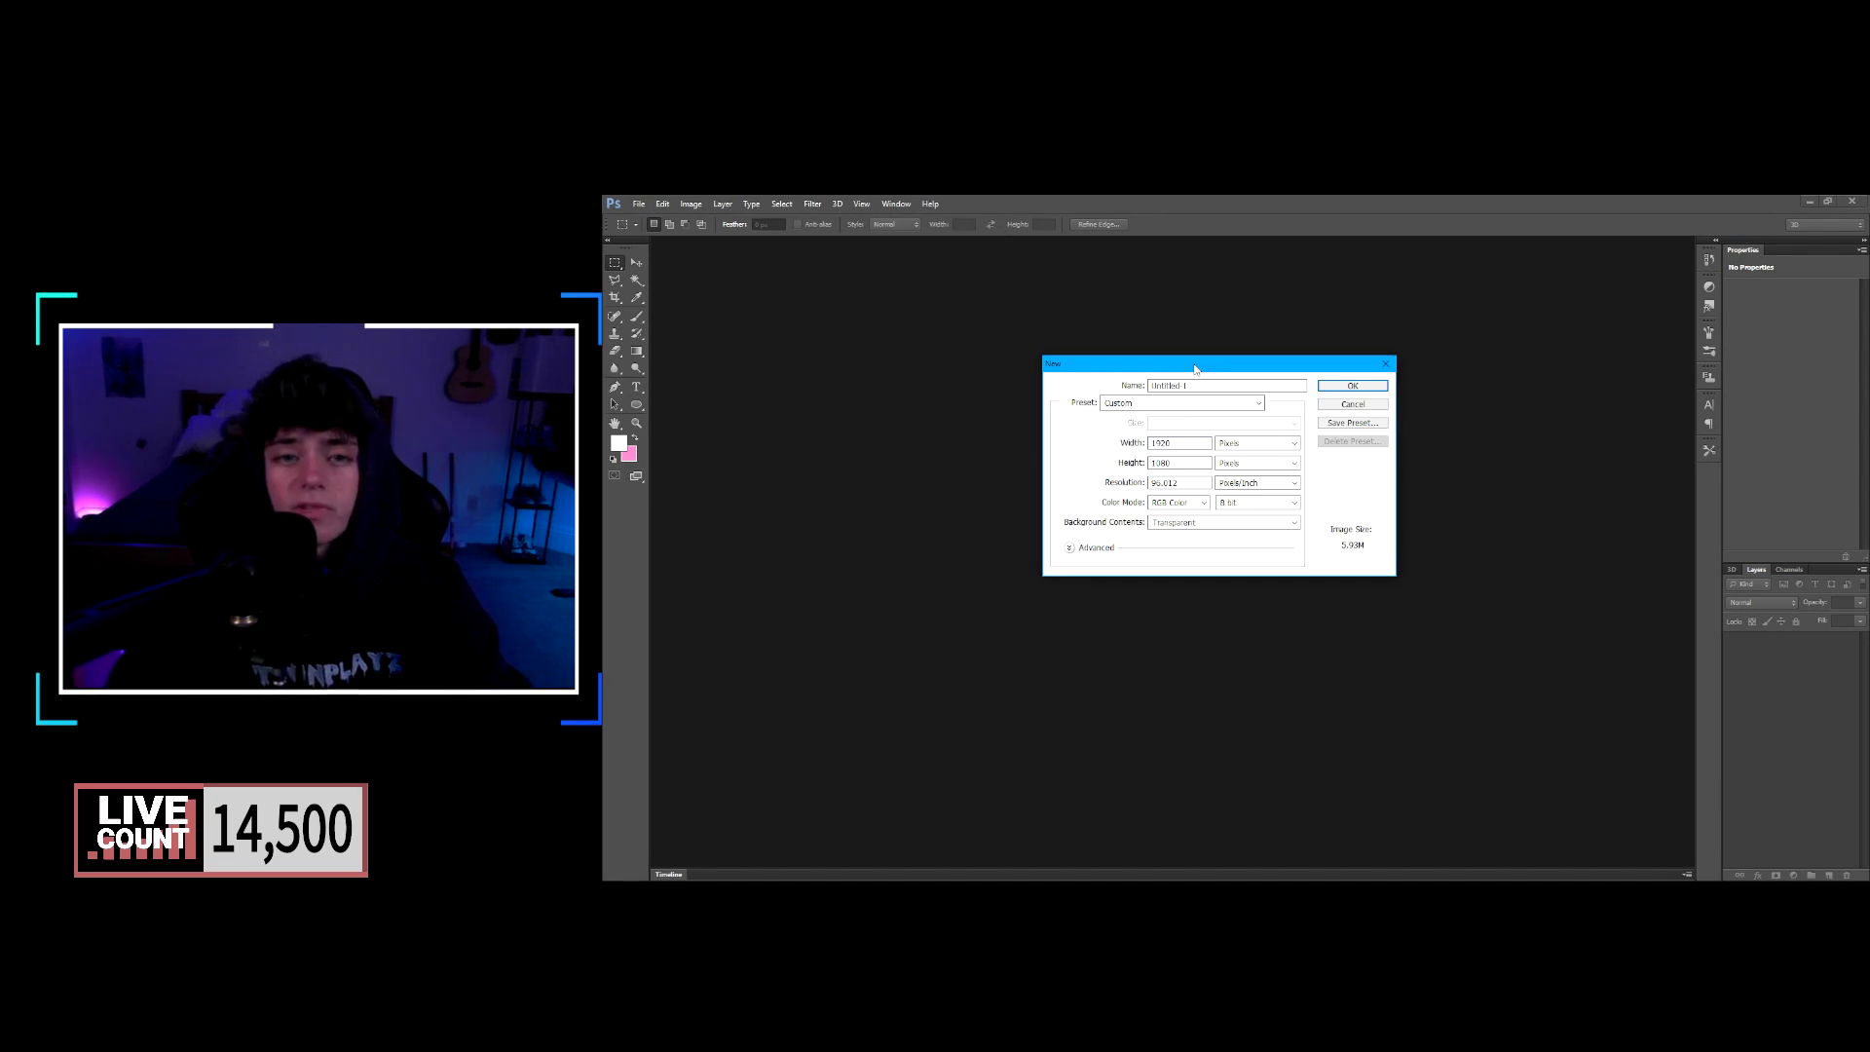
left_click_drag(1195, 368, 1198, 368)
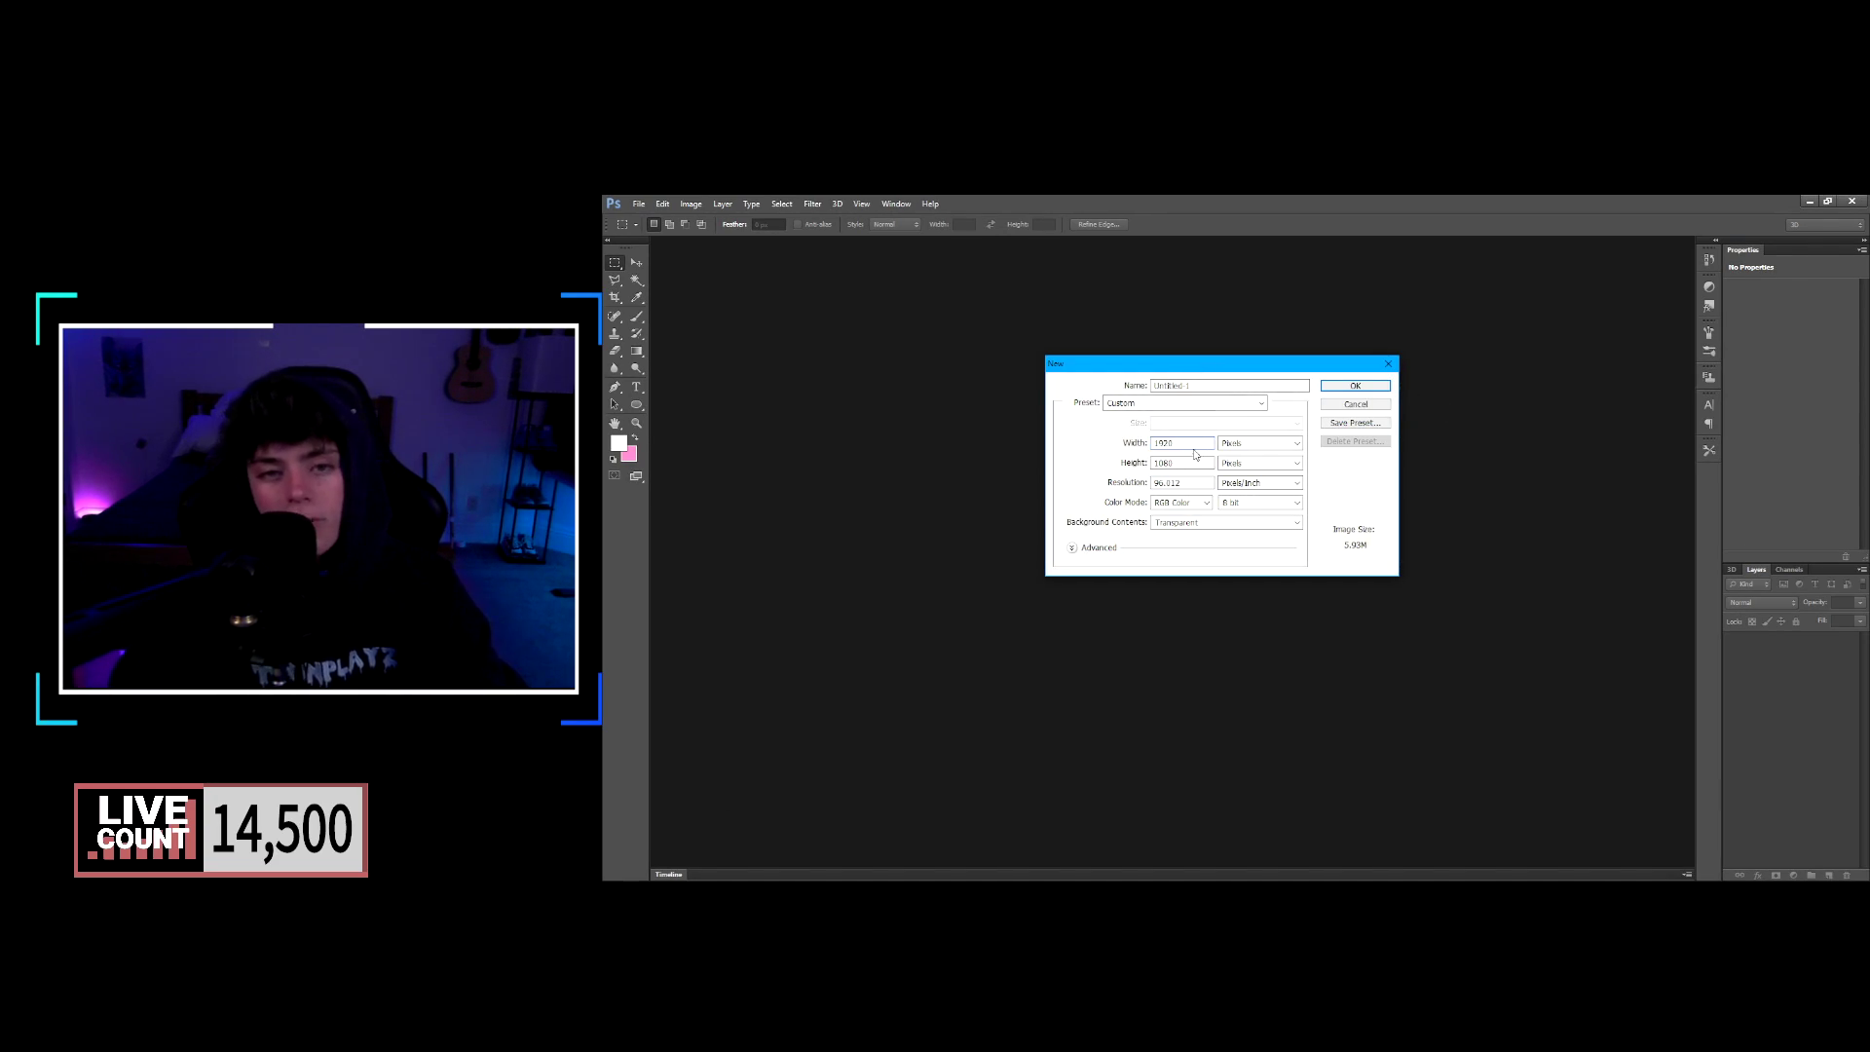
double_click(1194, 443)
type("512")
key("Tab")
type("51")
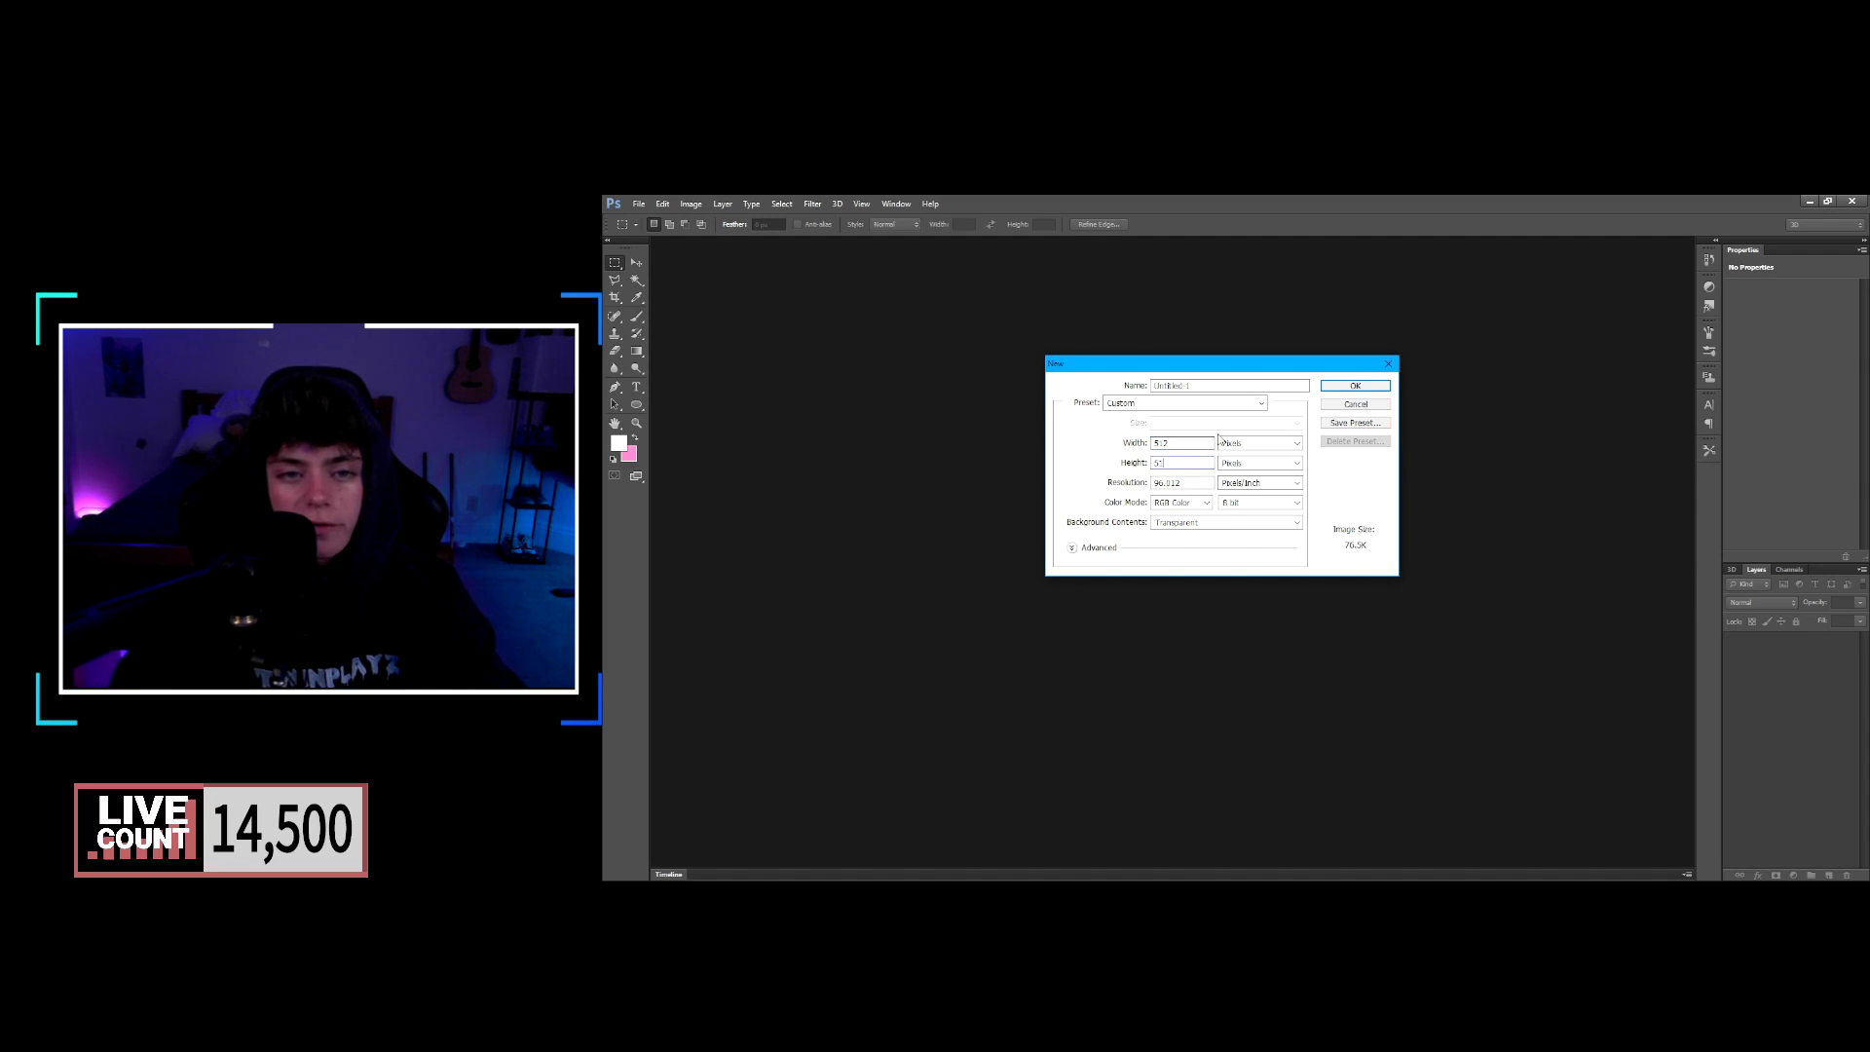
type("2")
double_click(1198, 385)
type("Icon")
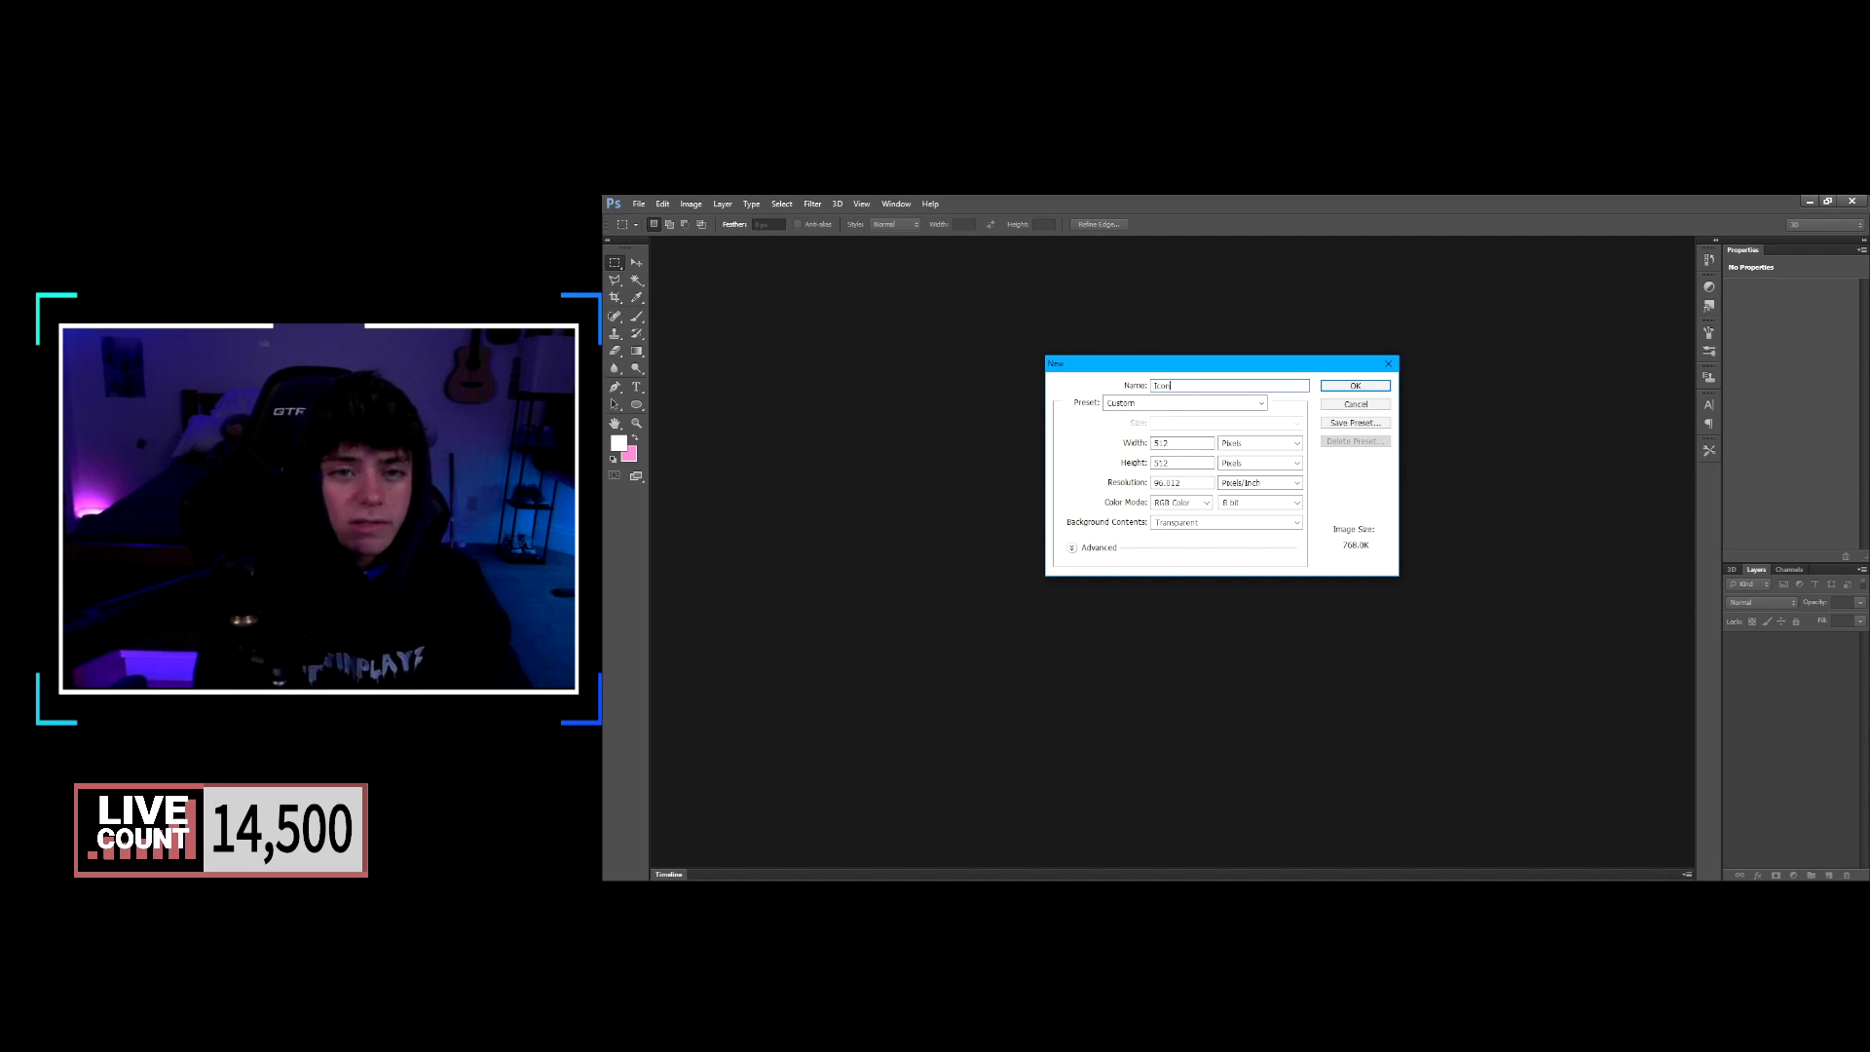
key("Return")
Create a second new document named Thumbnail, 1920 by 1080 pixels, with transparent background contents.
left_click(639, 204)
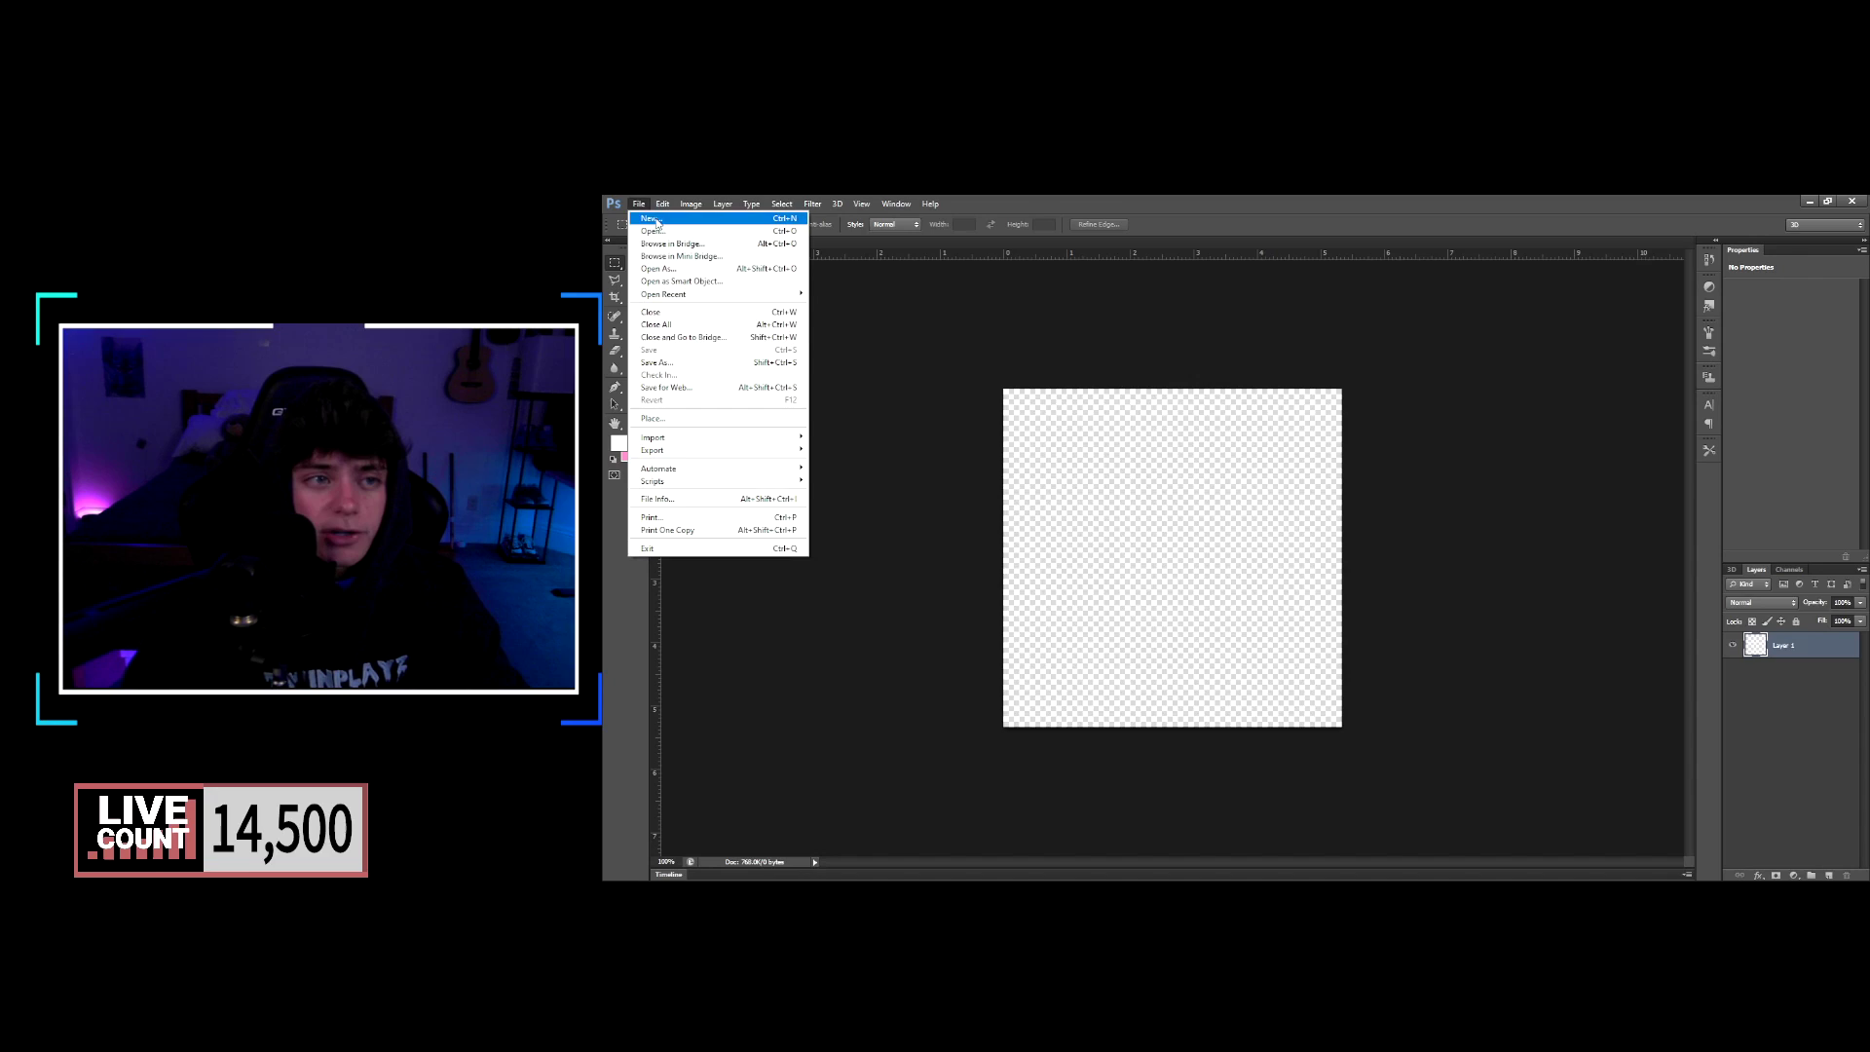
left_click(651, 219)
key("Tab")
key("Tab")
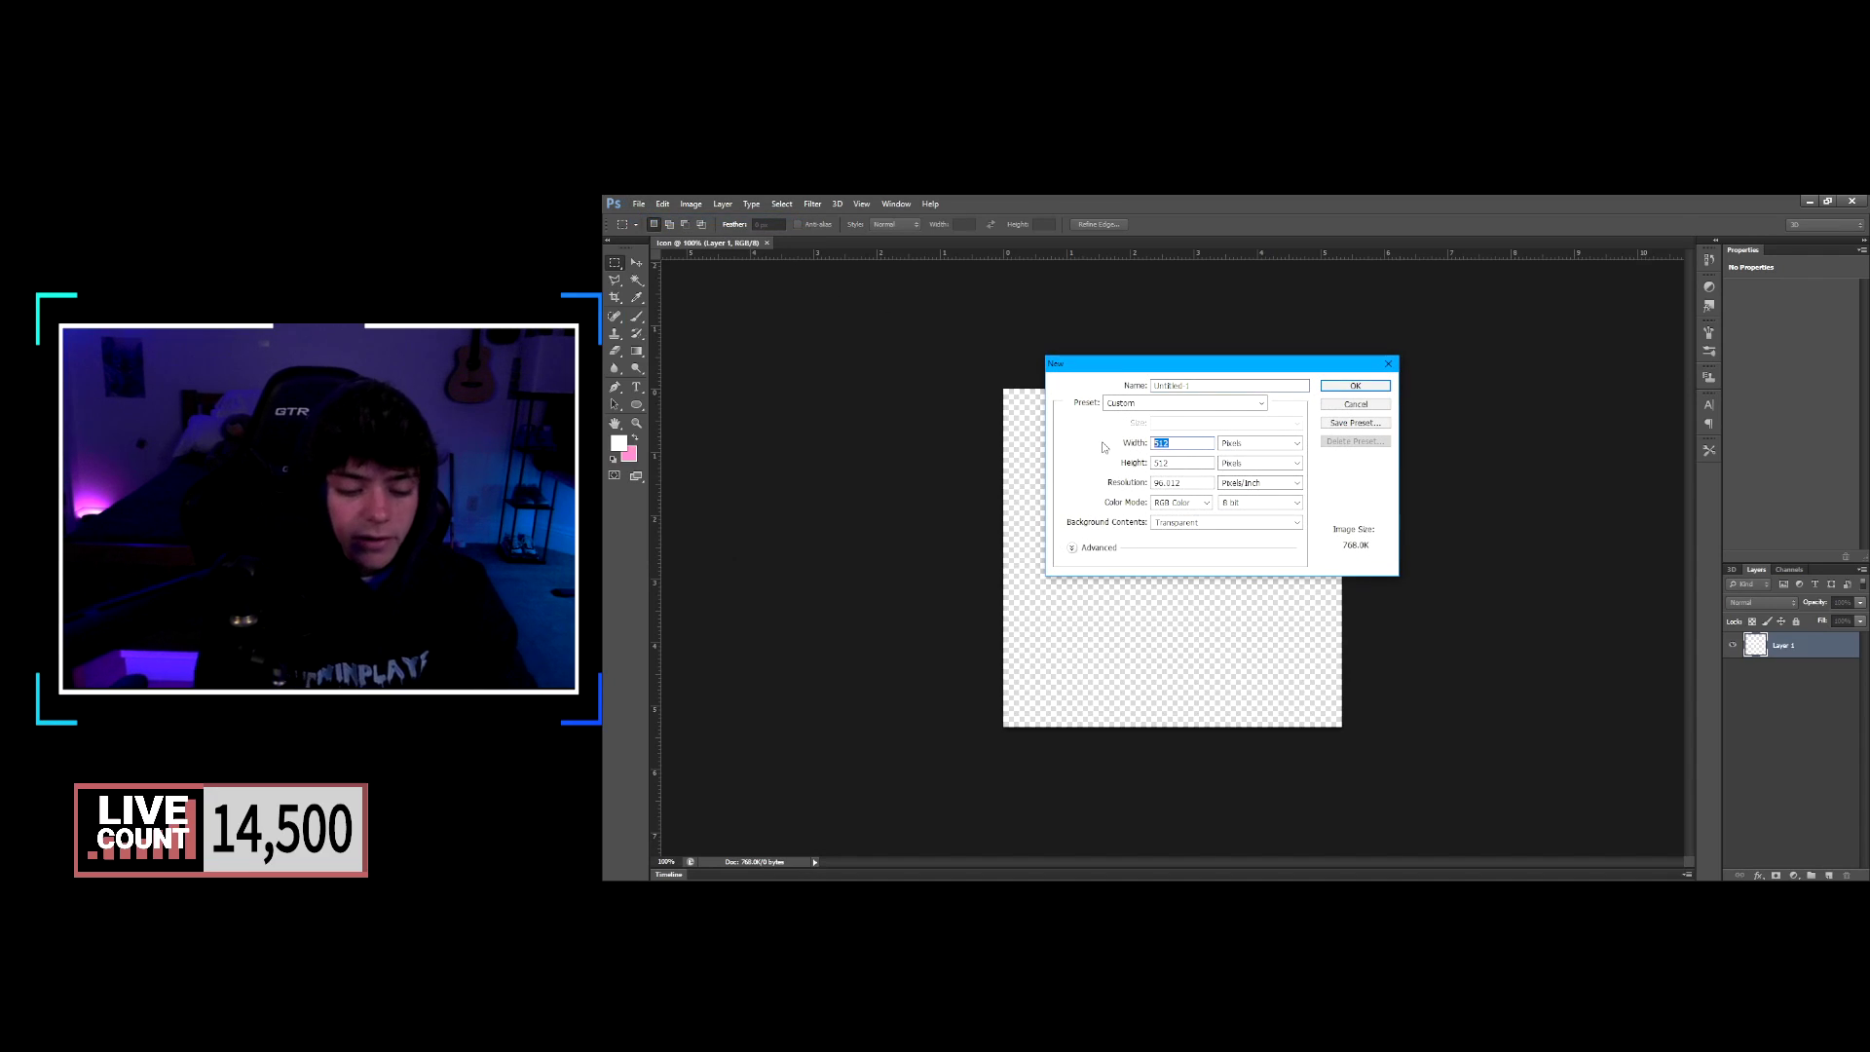
type("1920")
key("Tab")
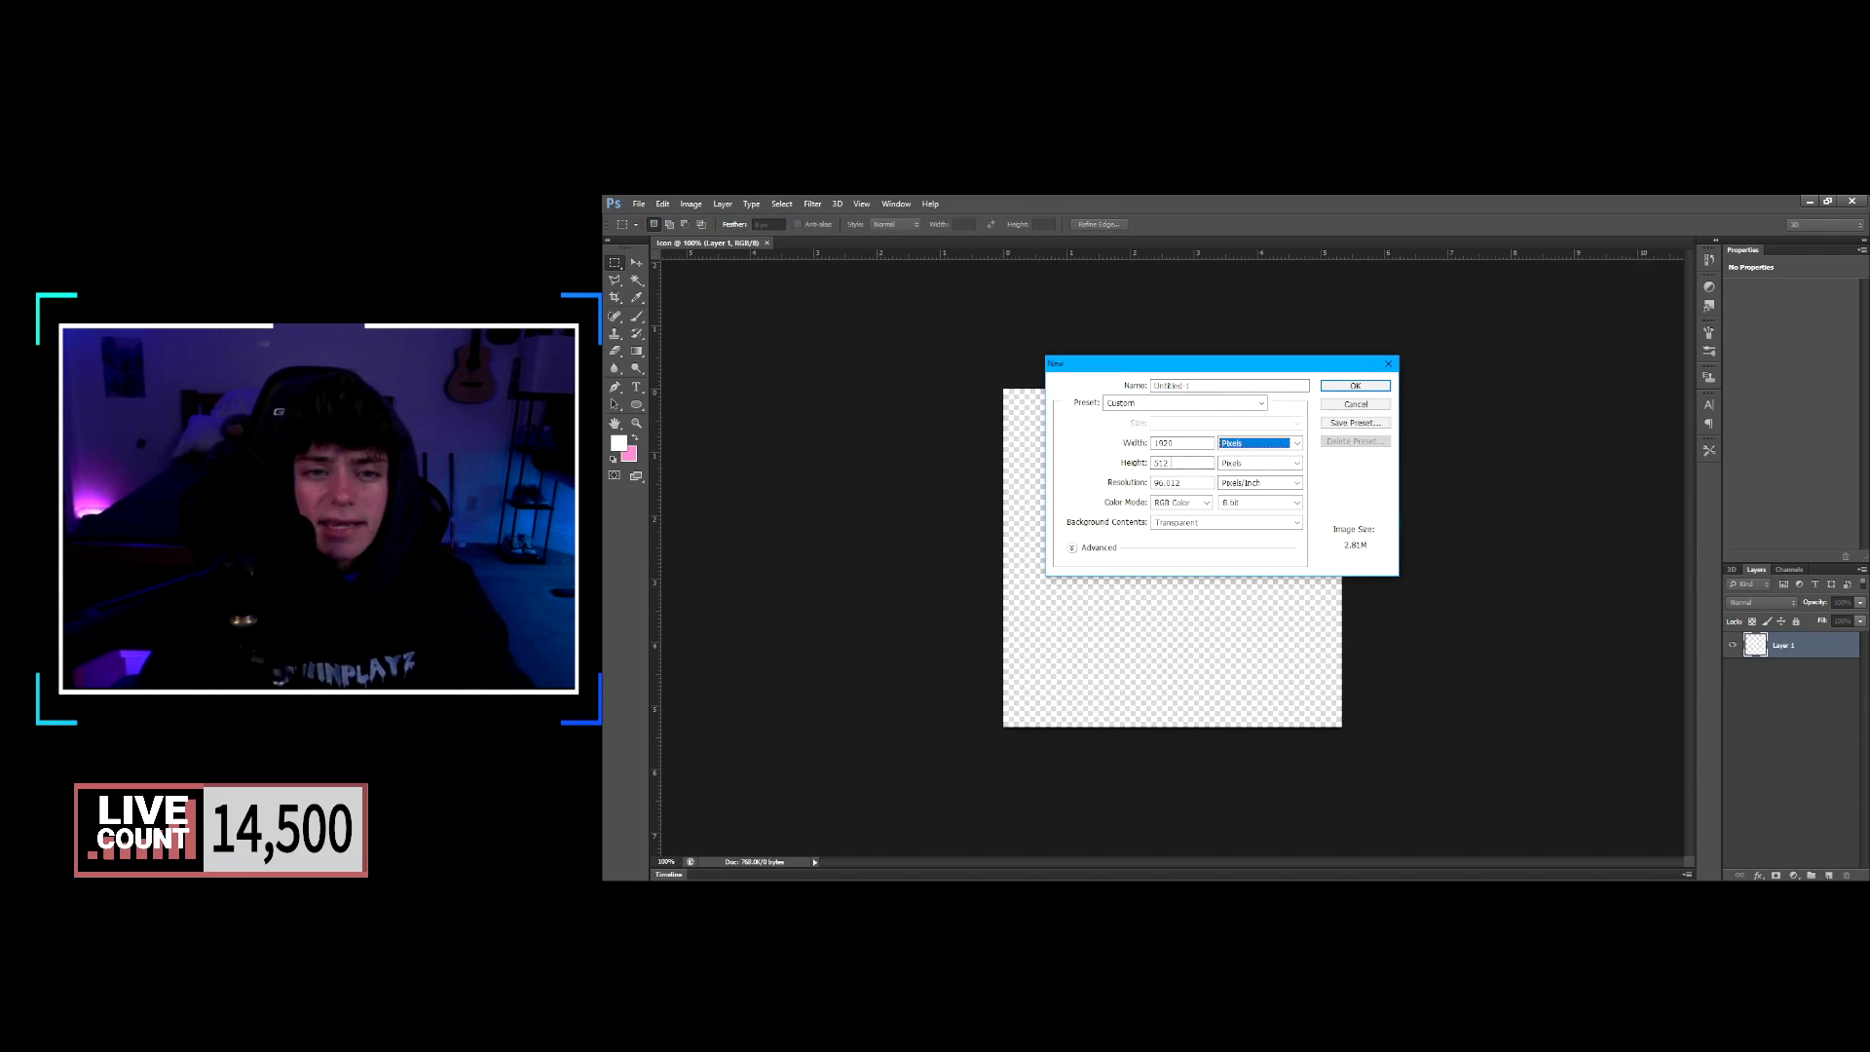
key("Tab")
type("1080")
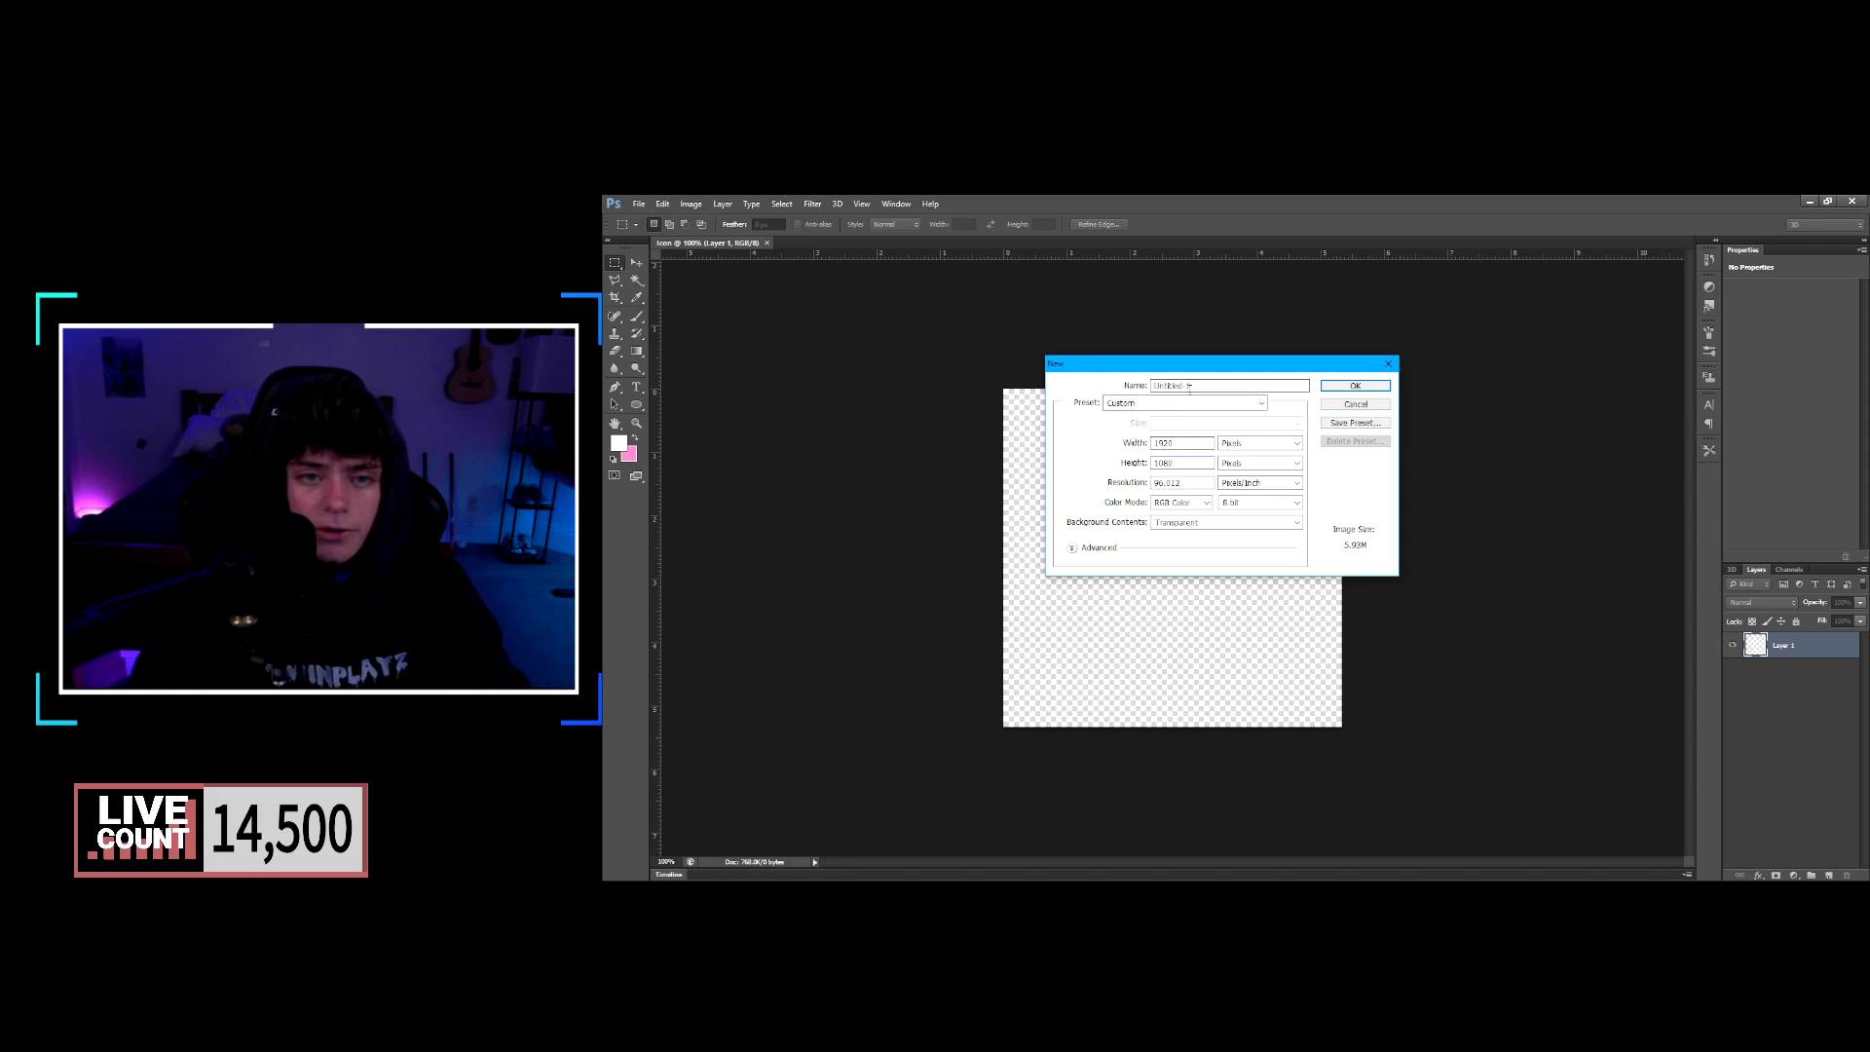
left_click_drag(1196, 387, 1117, 390)
type("Thumbnail")
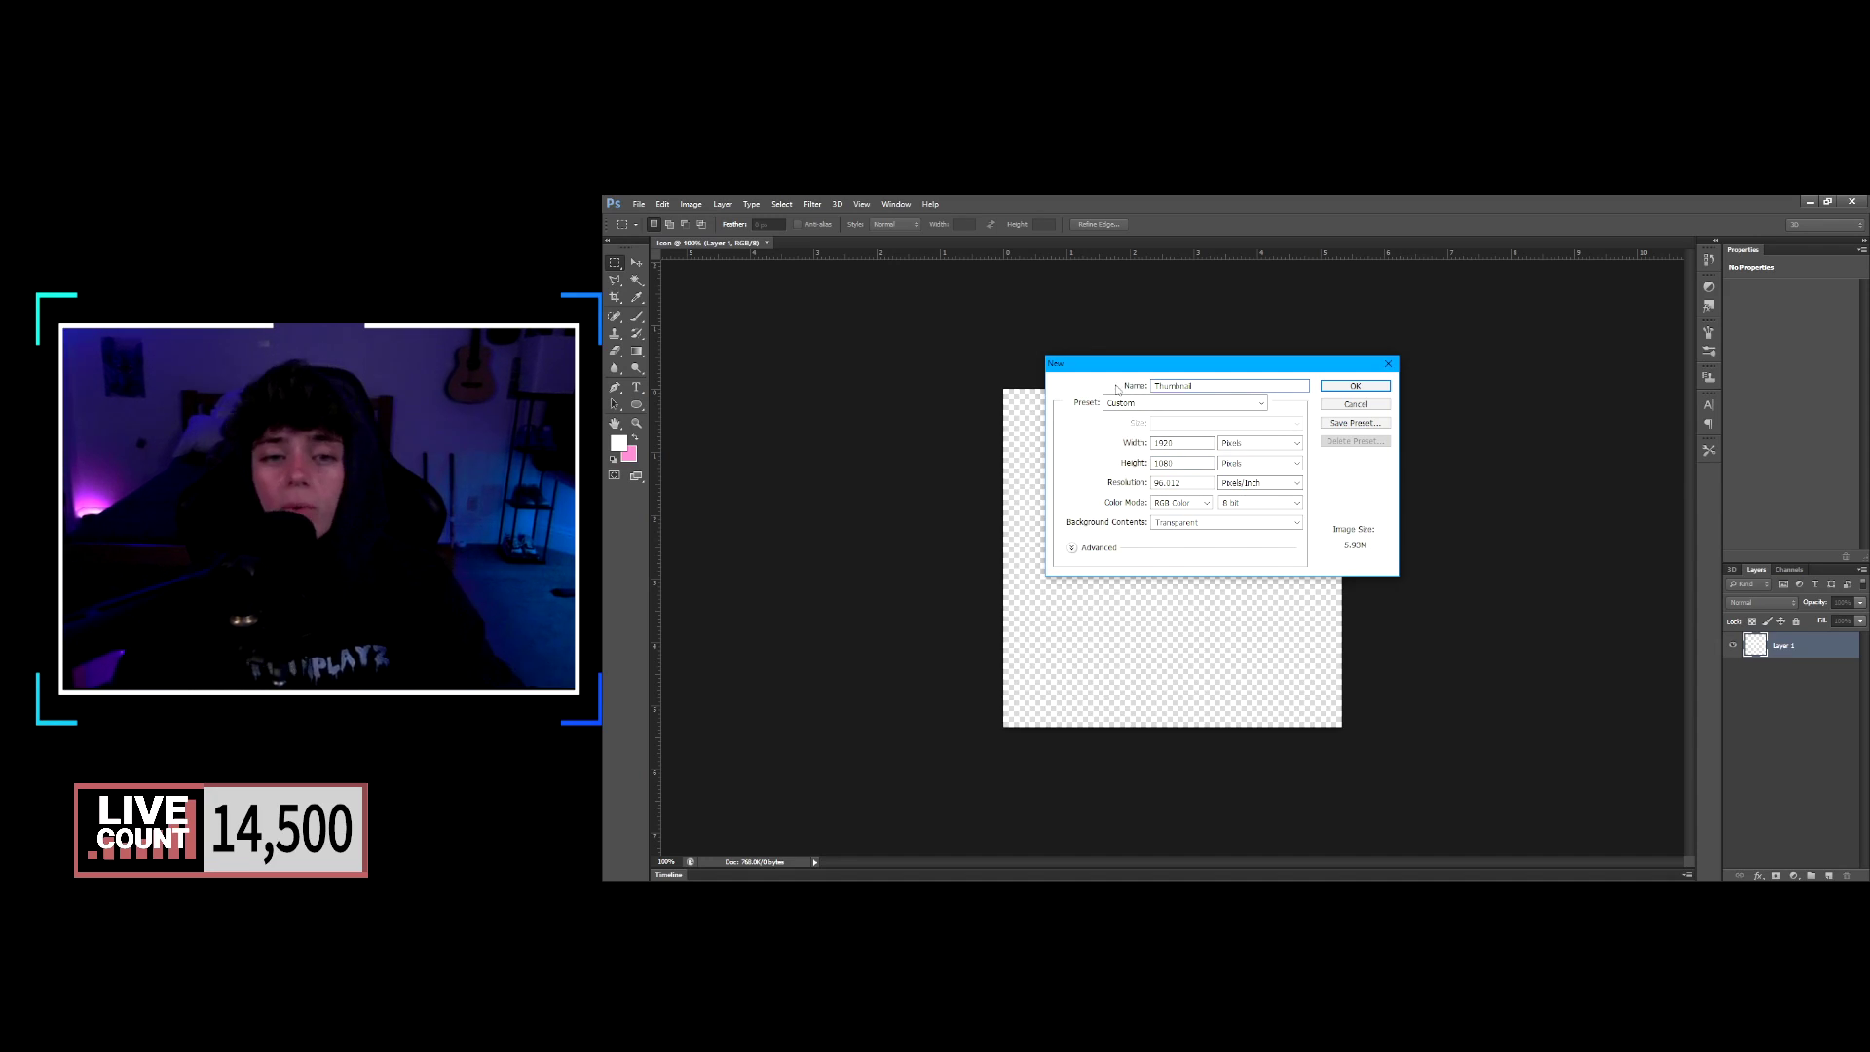
left_click(1181, 524)
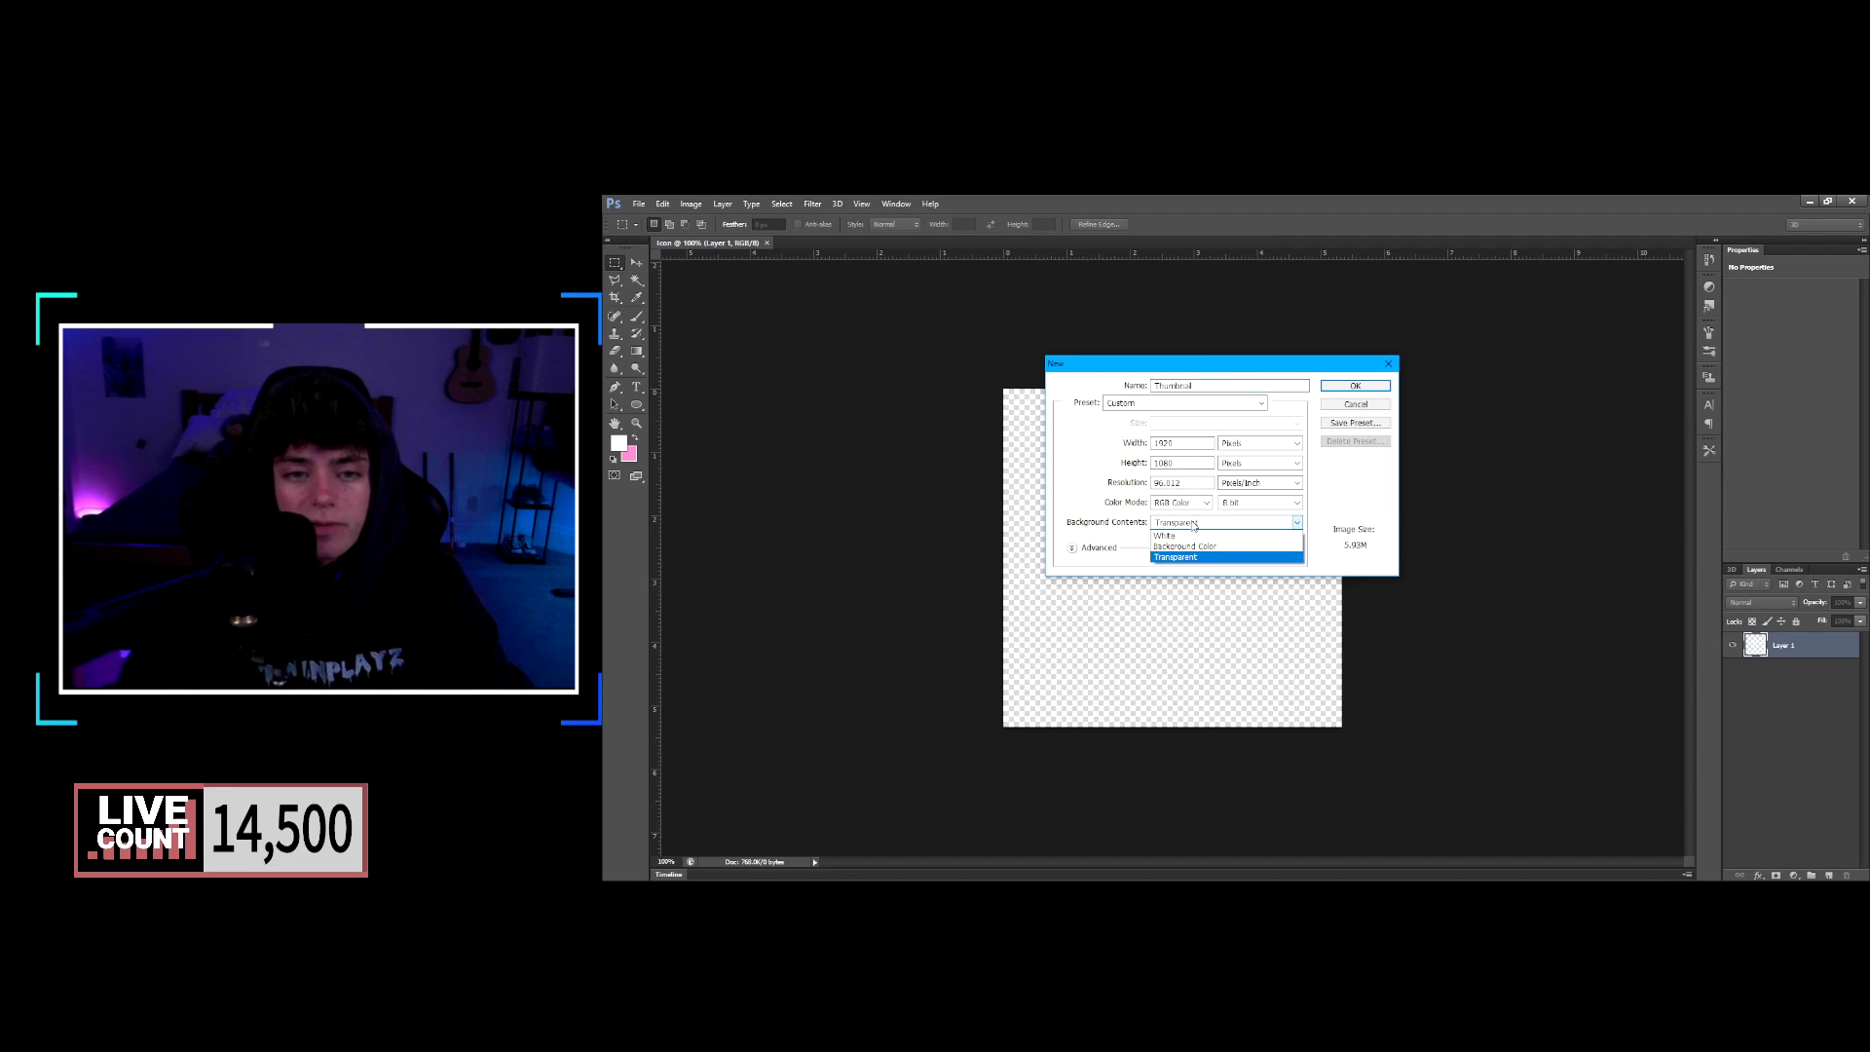
left_click(1197, 525)
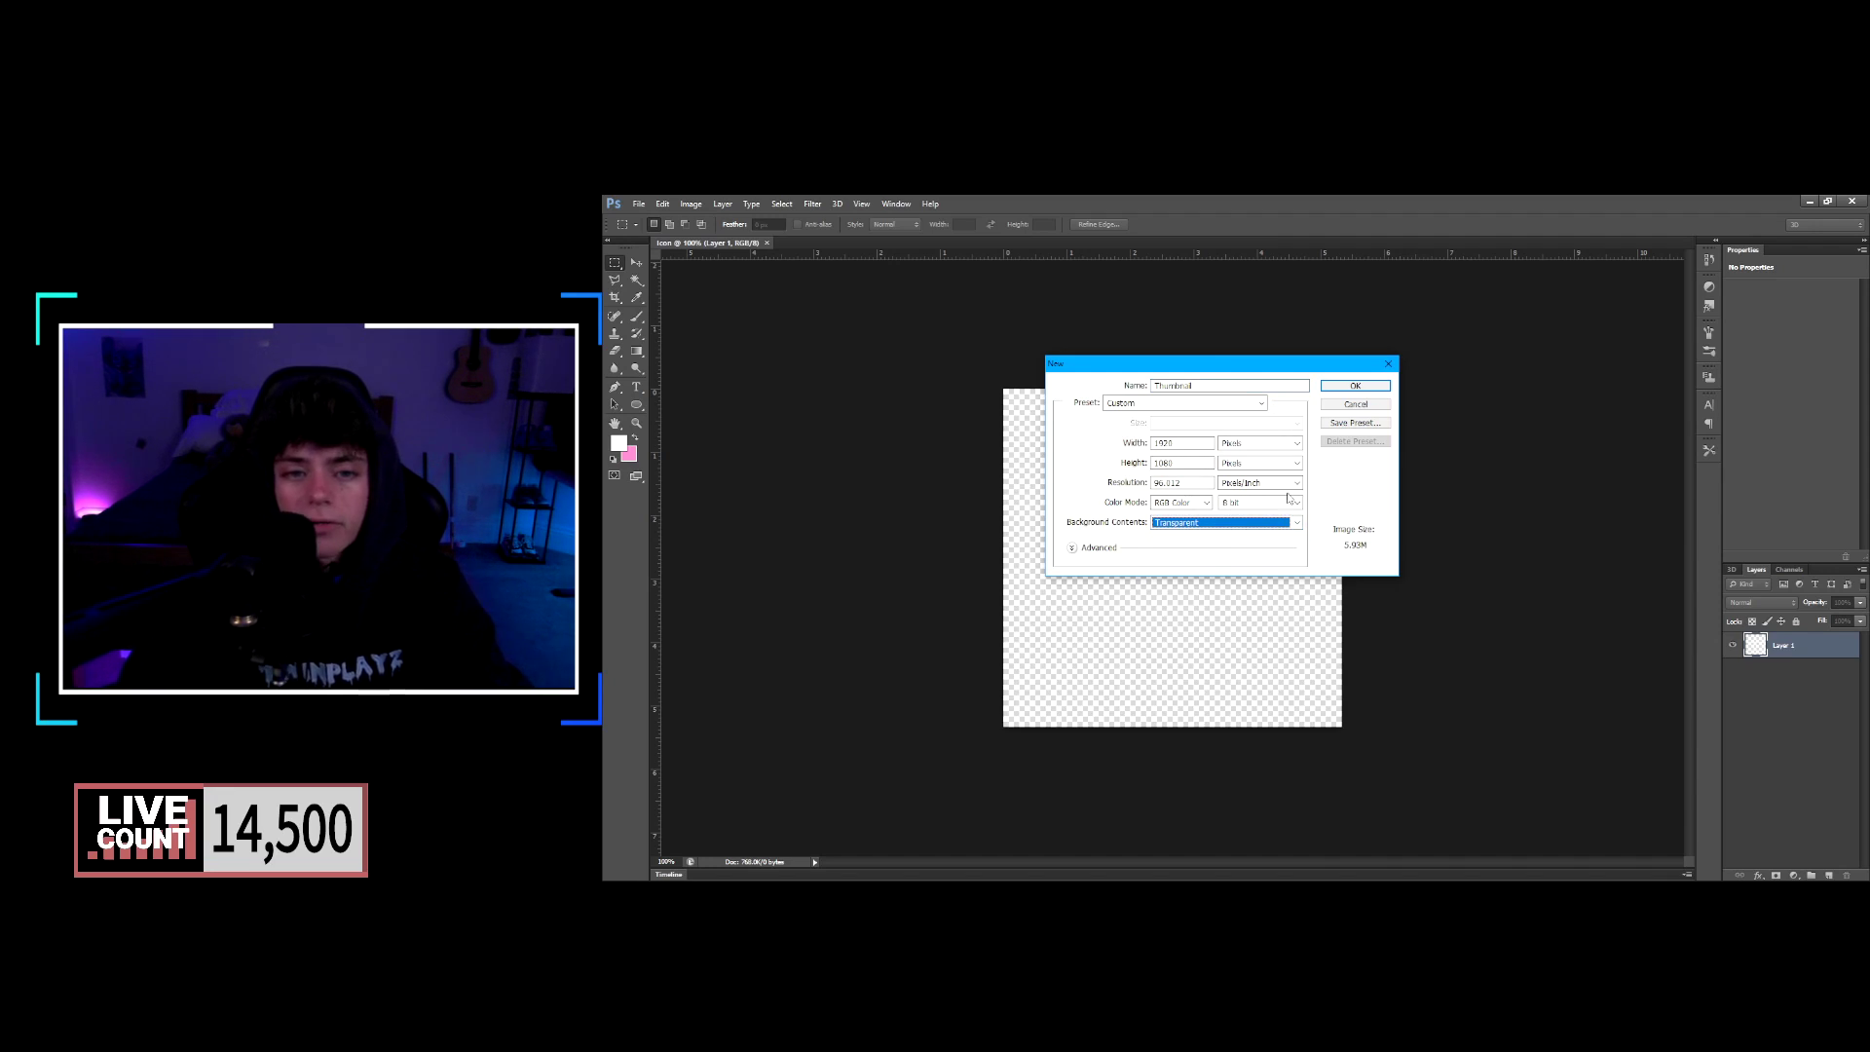
left_click(1355, 386)
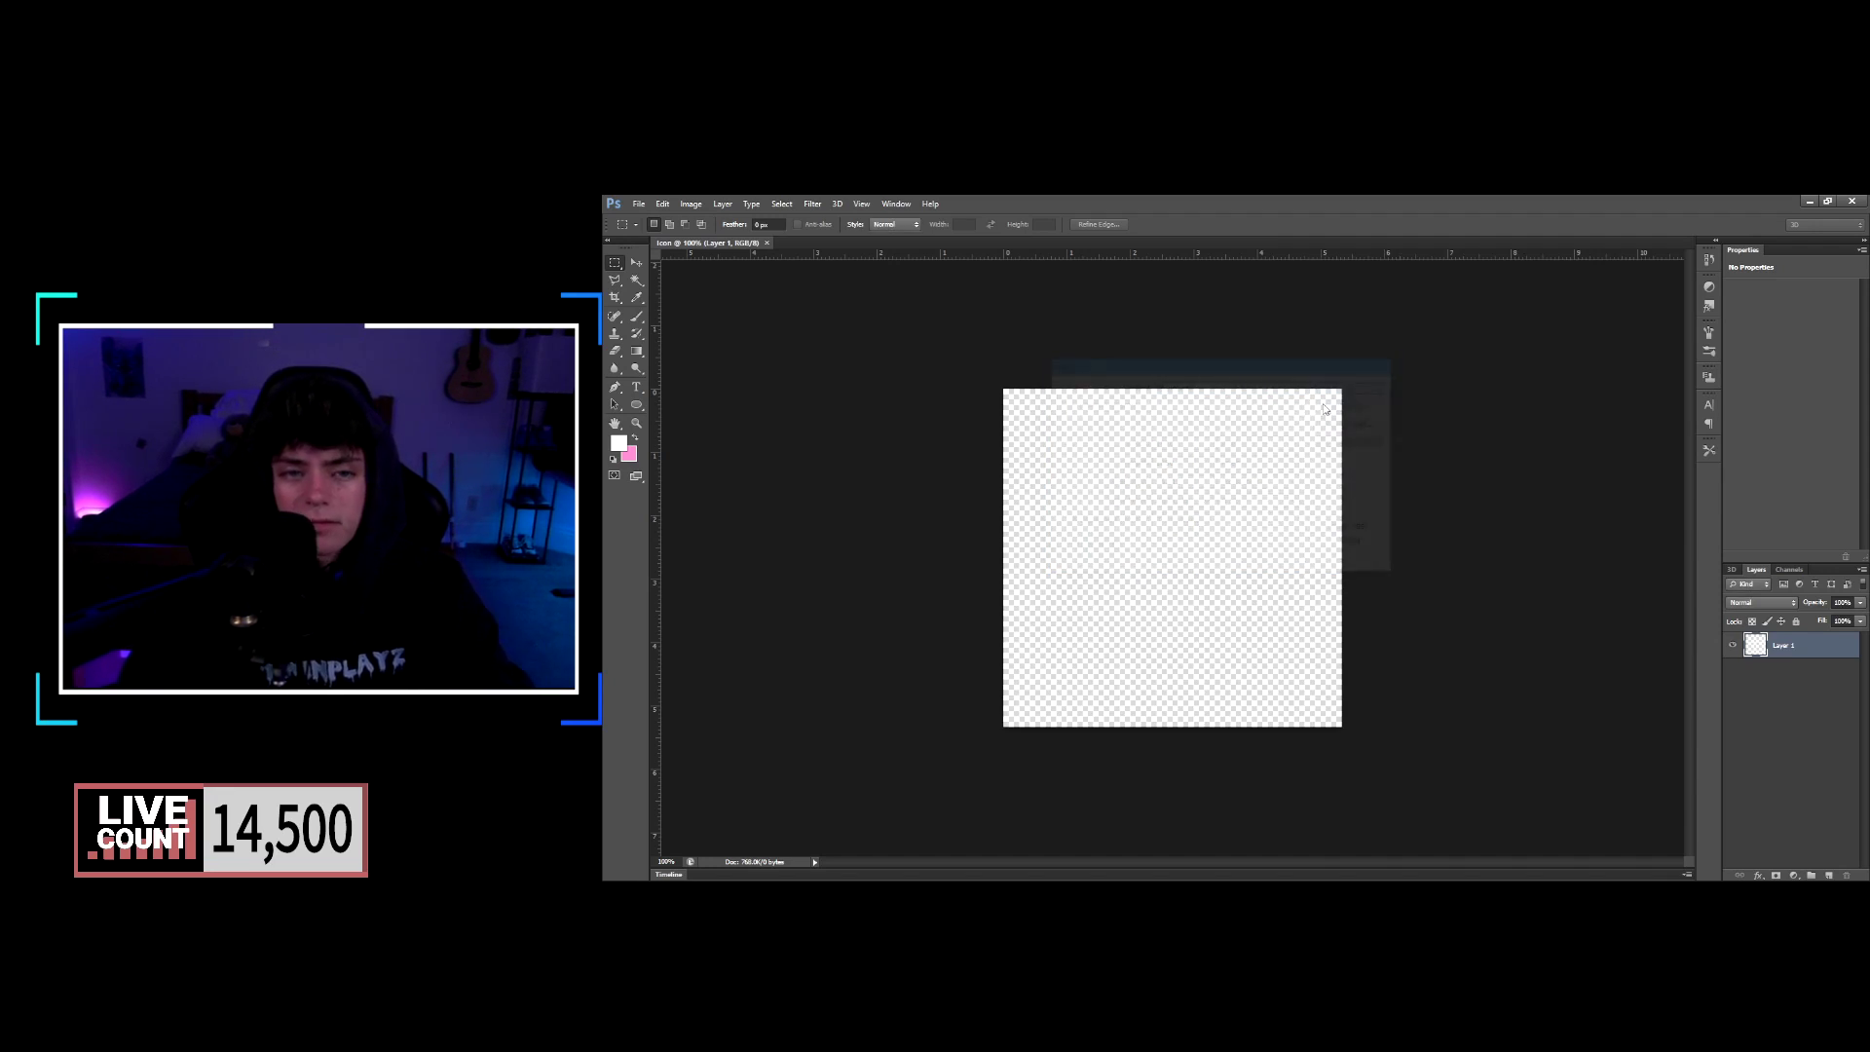
Open the most recent stand screenshot, with the stand slightly left of centre, as its own document.
left_click(707, 244)
left_click(638, 204)
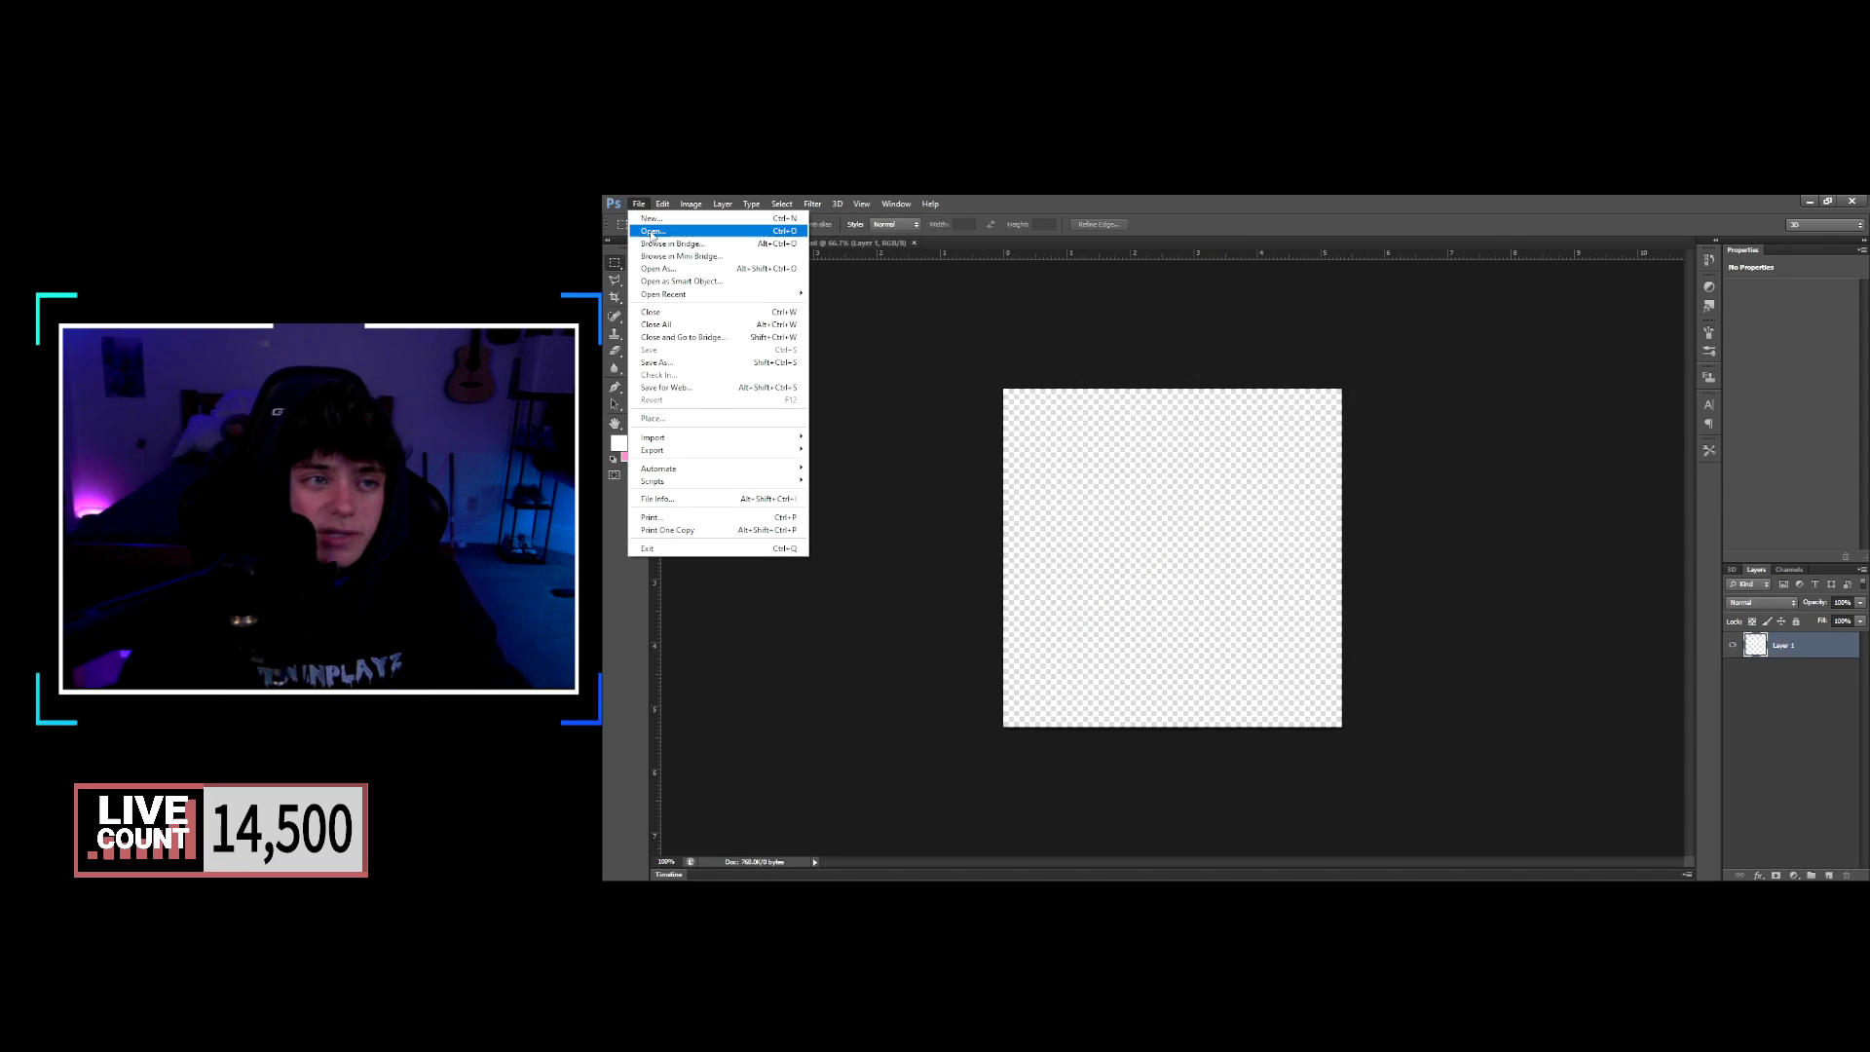
left_click(650, 231)
left_click_drag(972, 356, 23, 318)
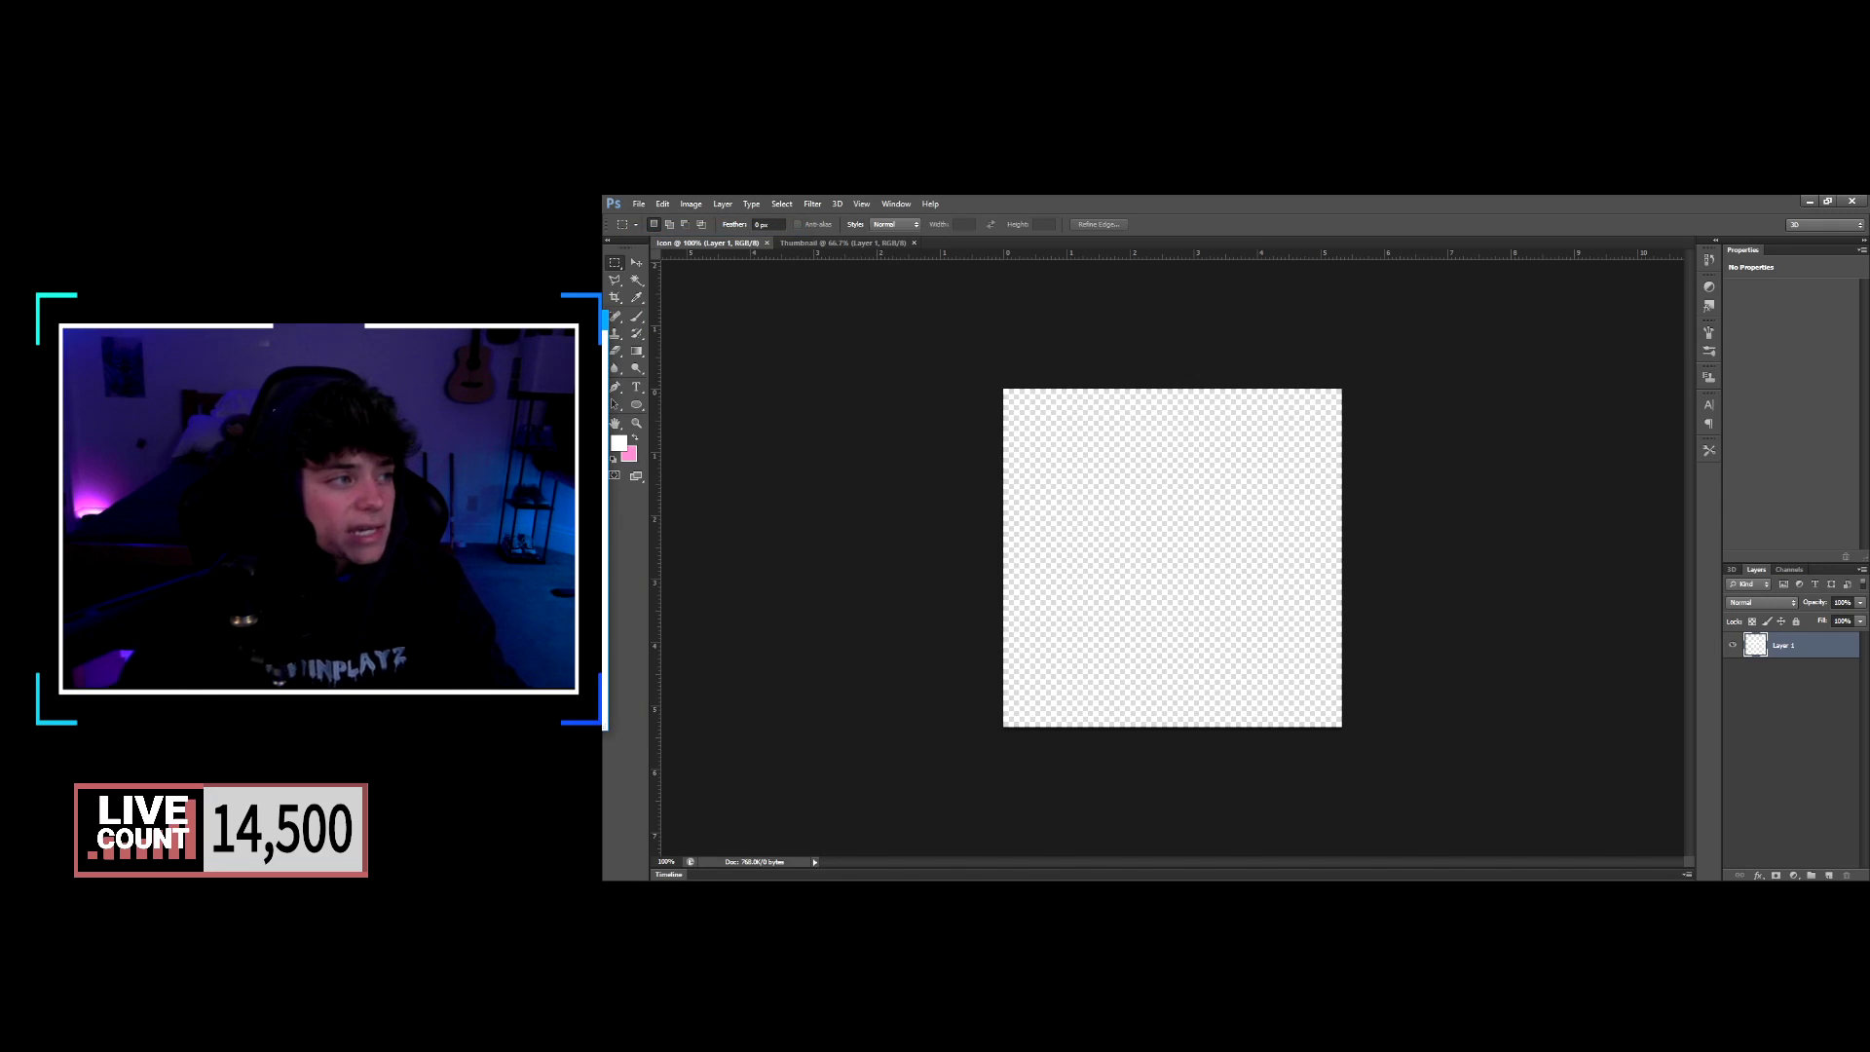
key("Return")
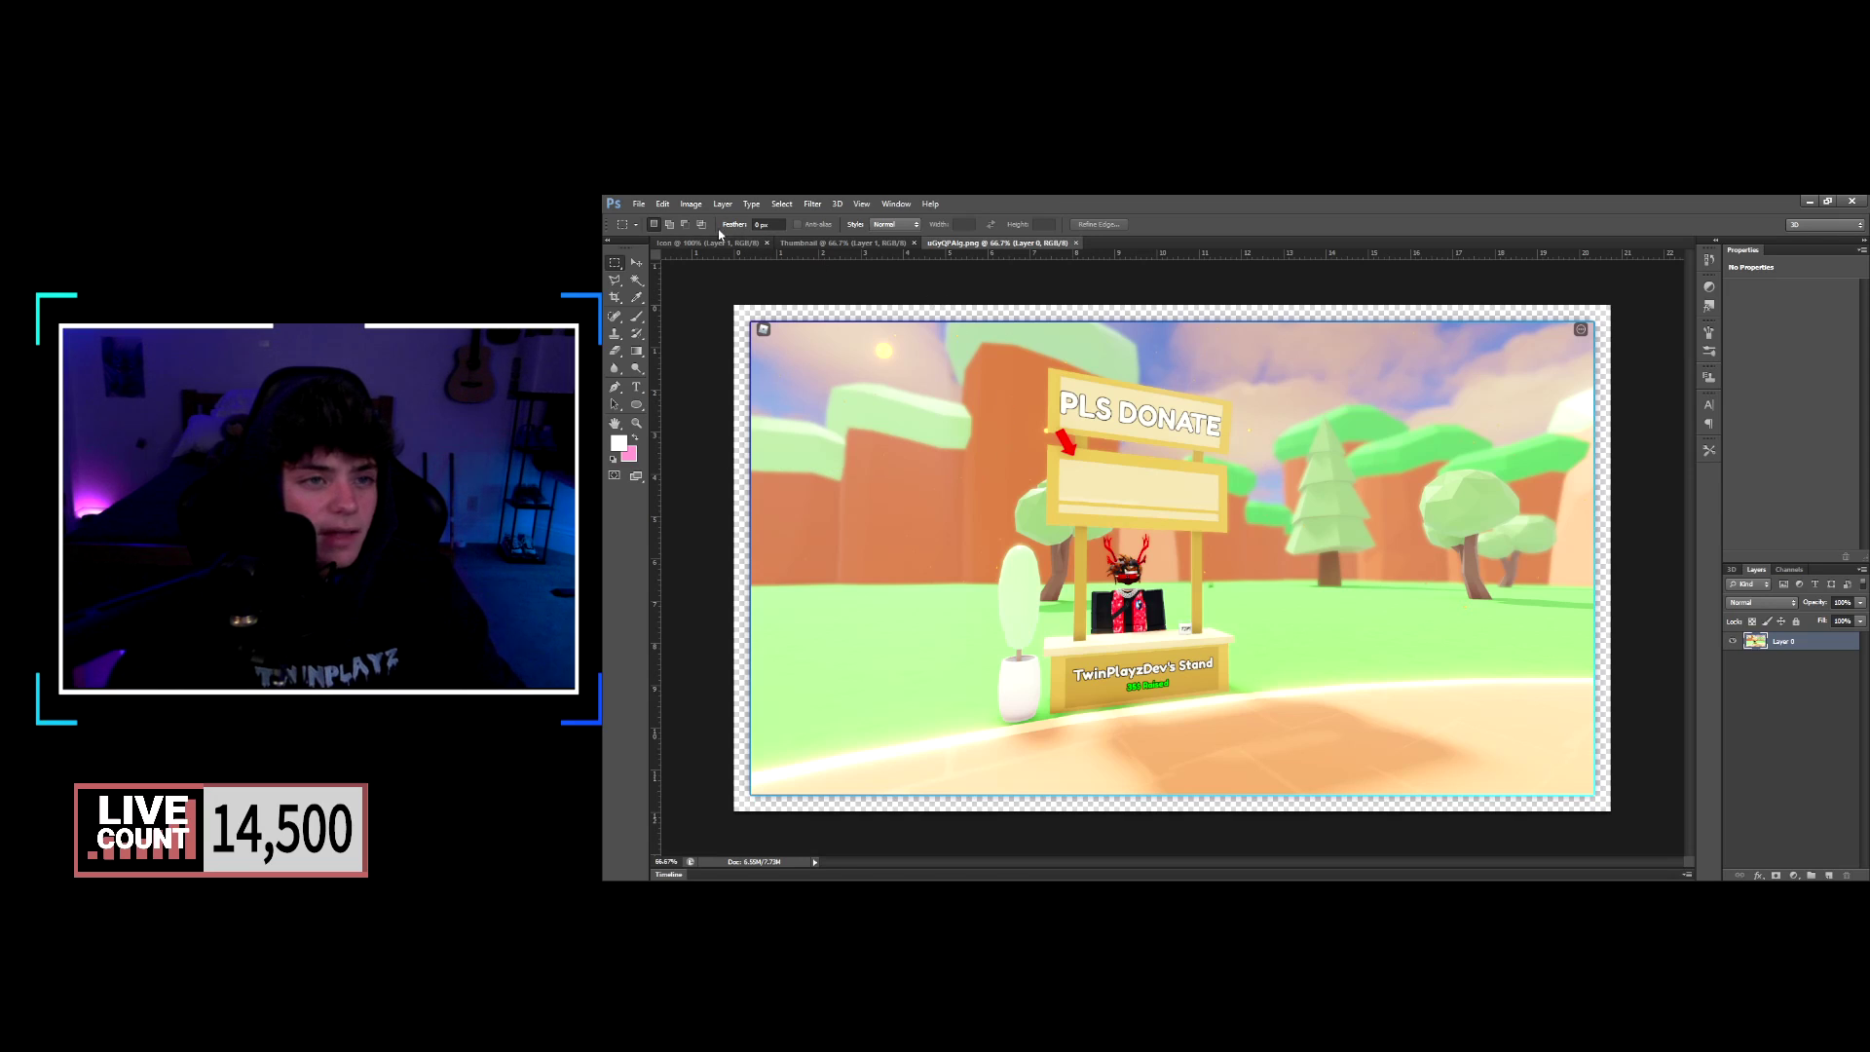
Open the first captured stand screenshot, with the stand nearer the centre, as another document.
left_click(638, 205)
left_click(649, 229)
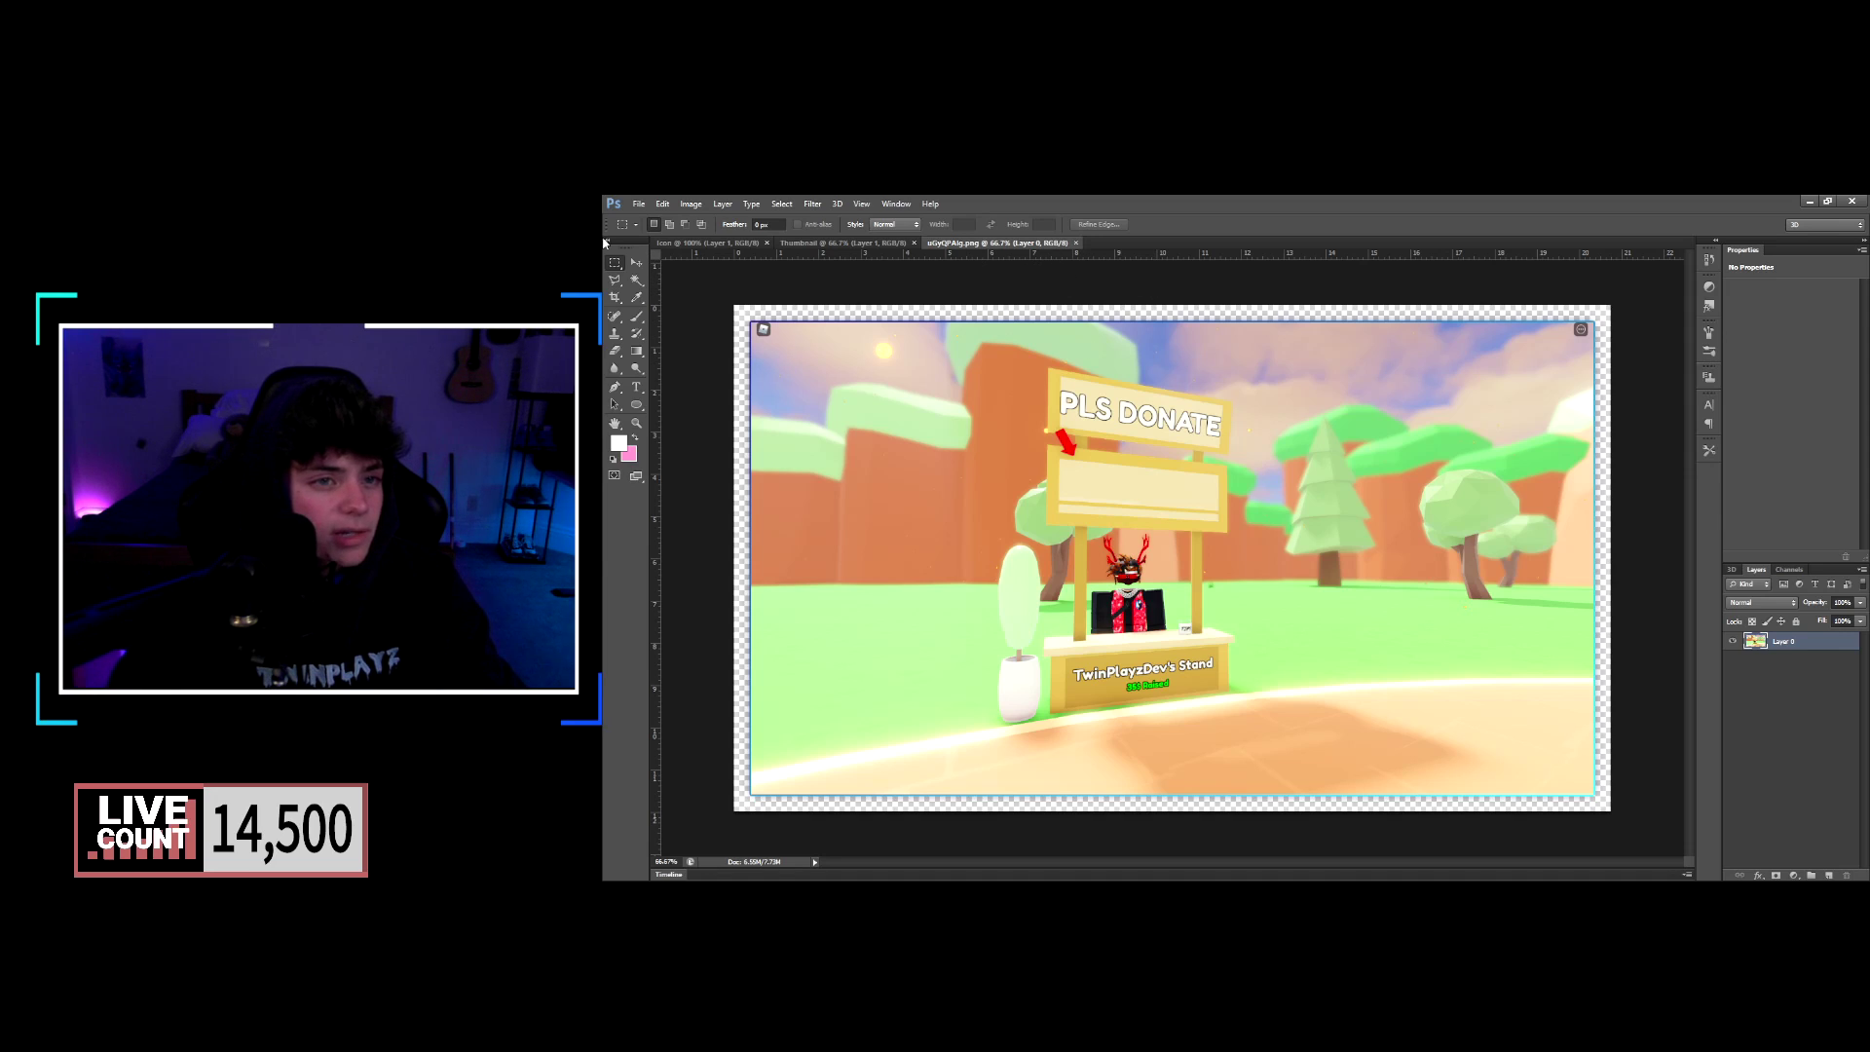
left_click(639, 206)
left_click(649, 230)
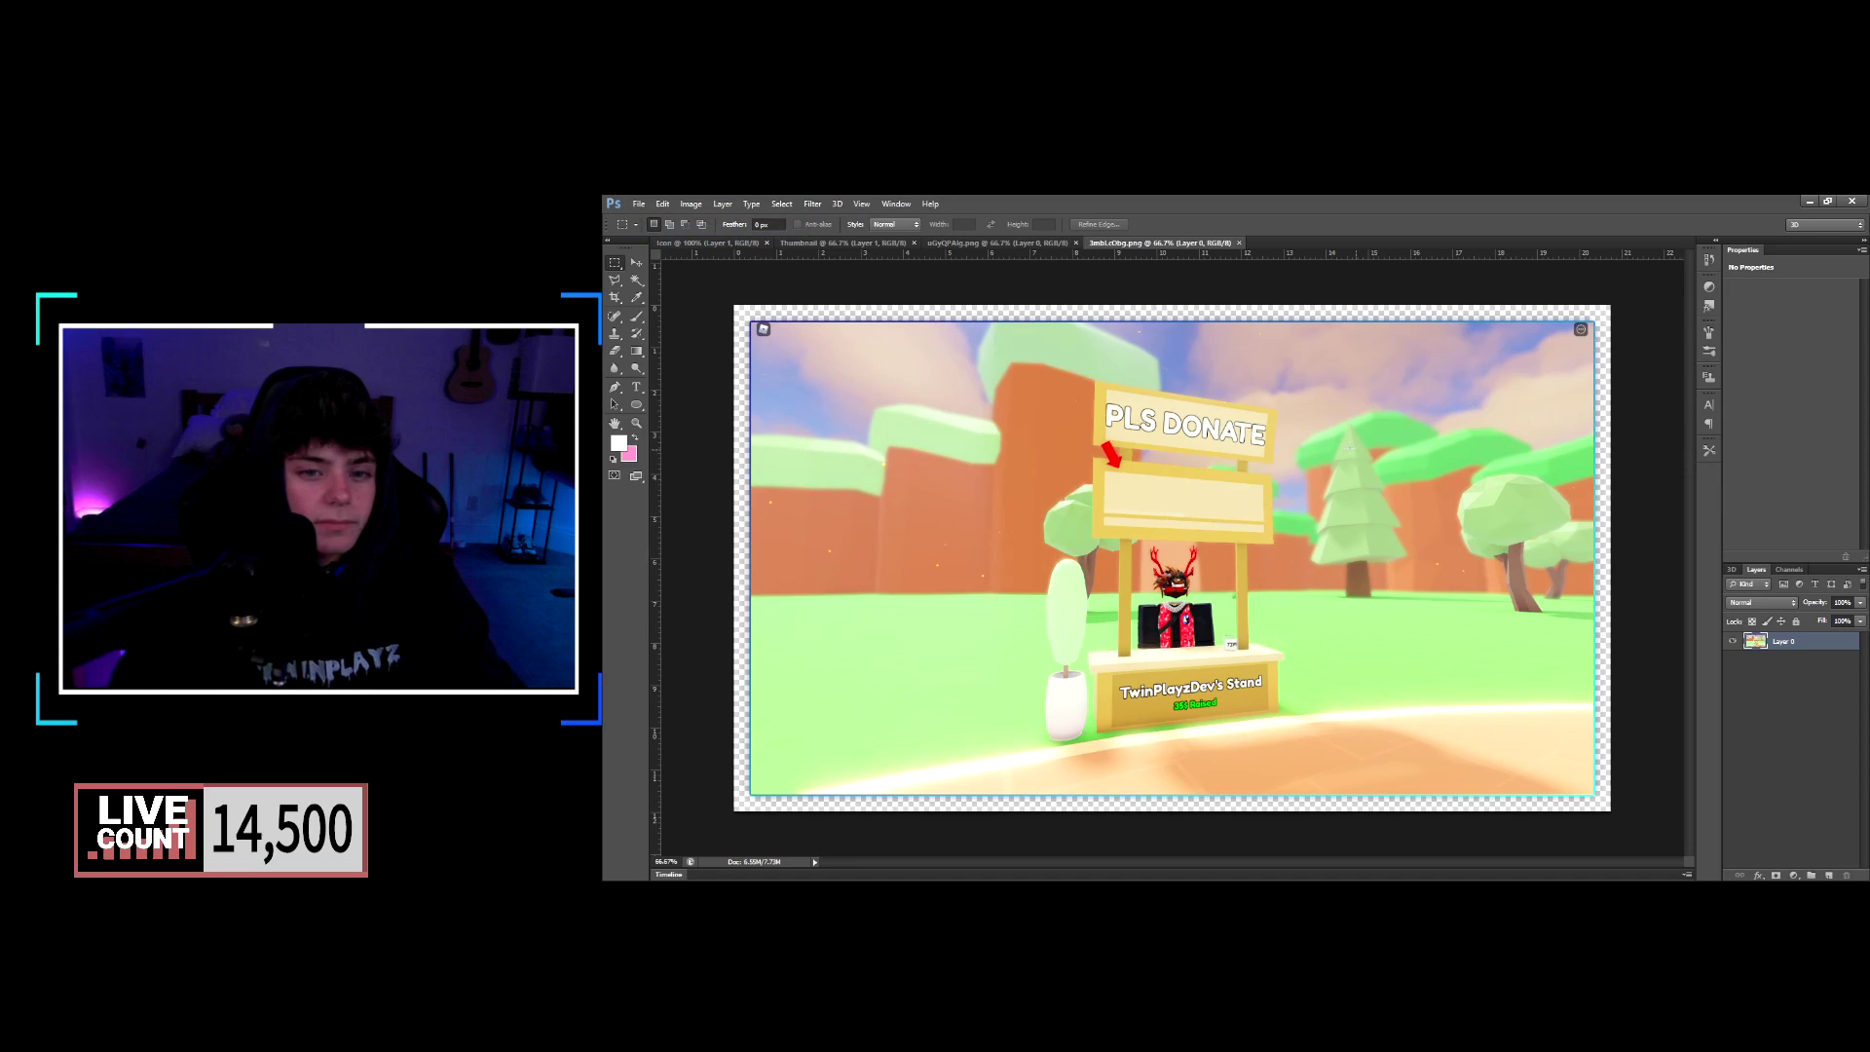
Duplicate the centred stand screenshot layer into the Icon document and switch to that document.
right_click(1799, 644)
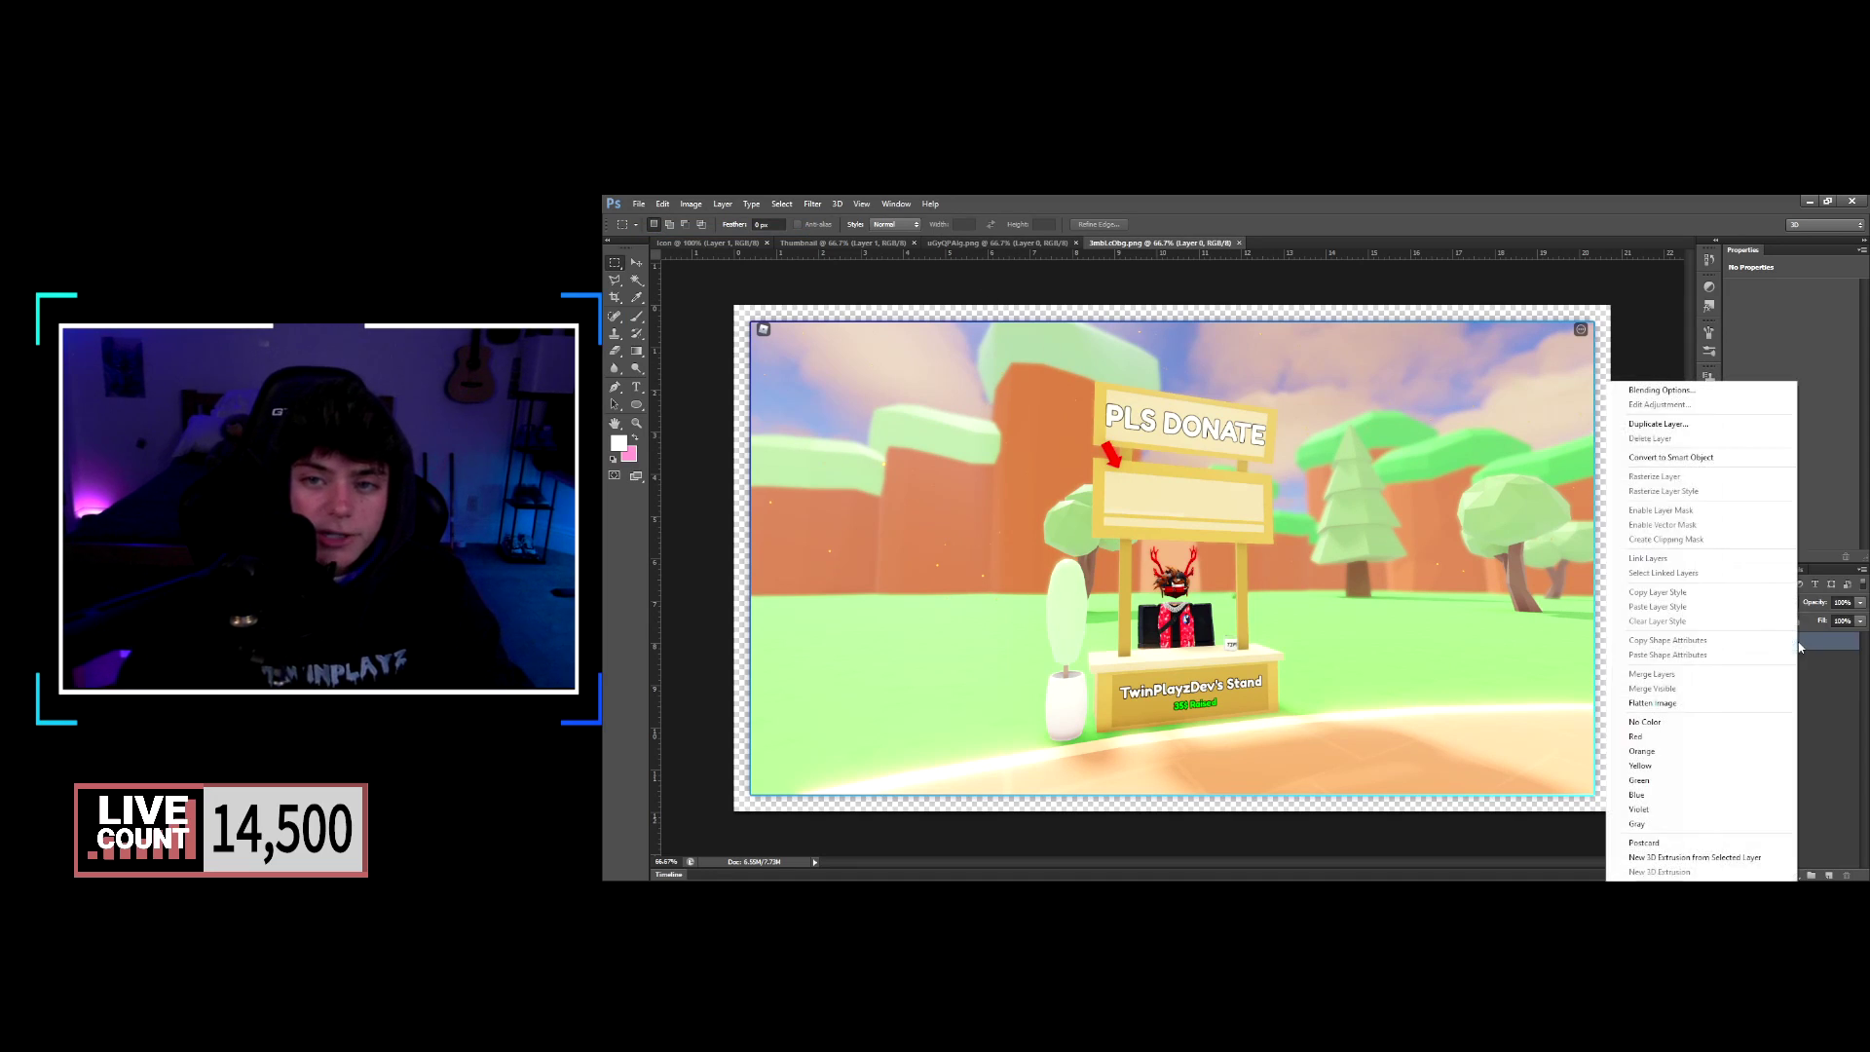
left_click(1657, 425)
left_click(1609, 454)
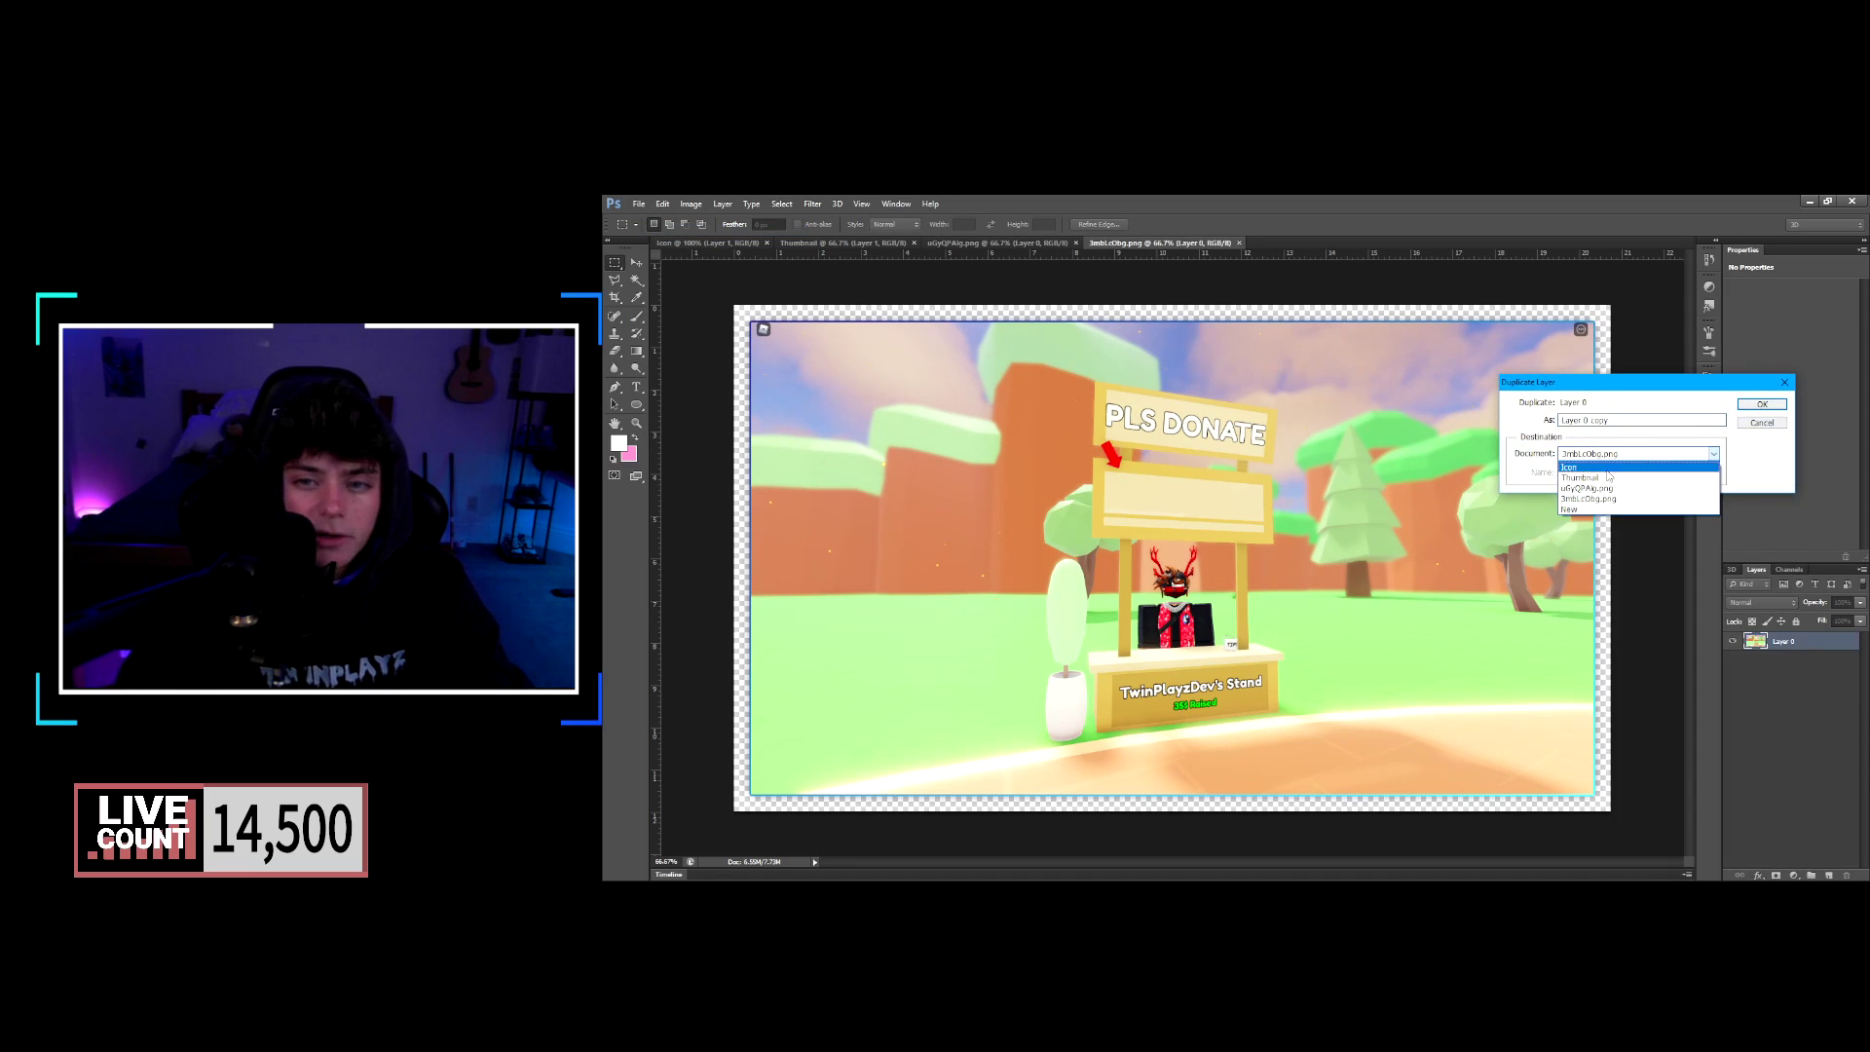
left_click(1597, 467)
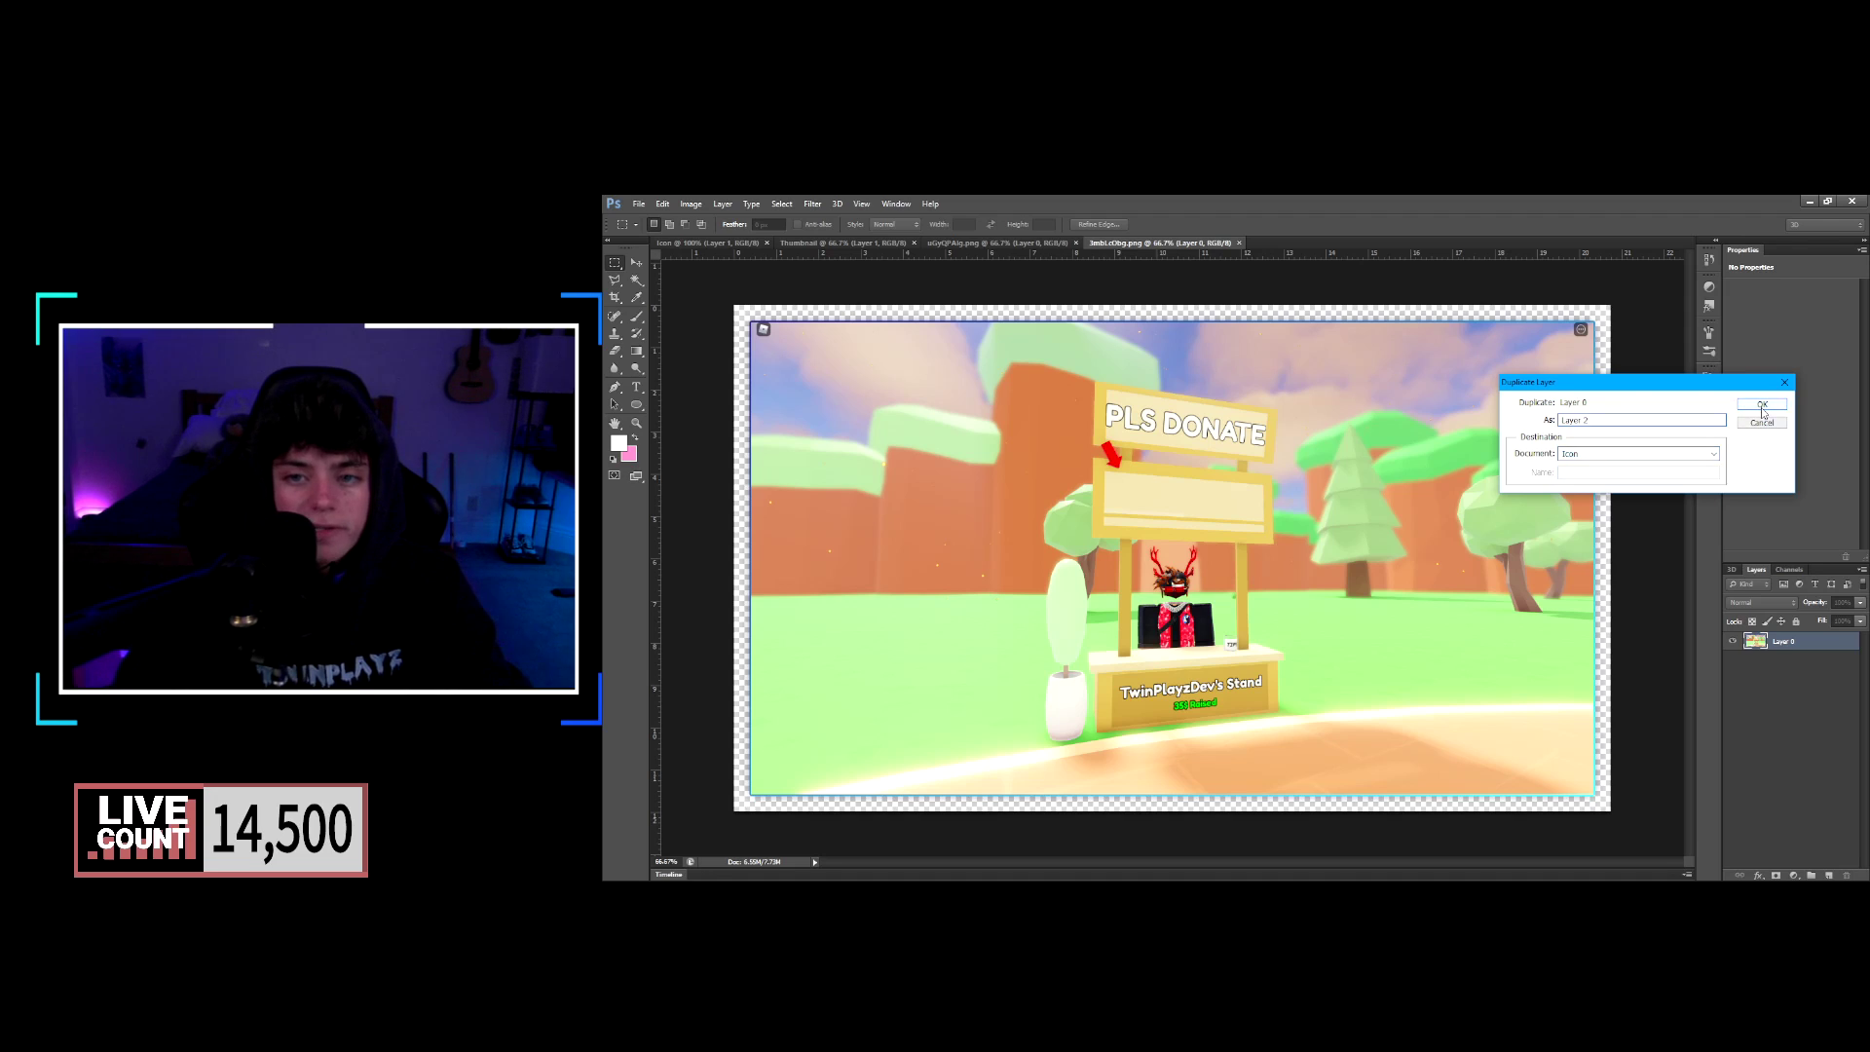
left_click(1761, 405)
left_click(707, 242)
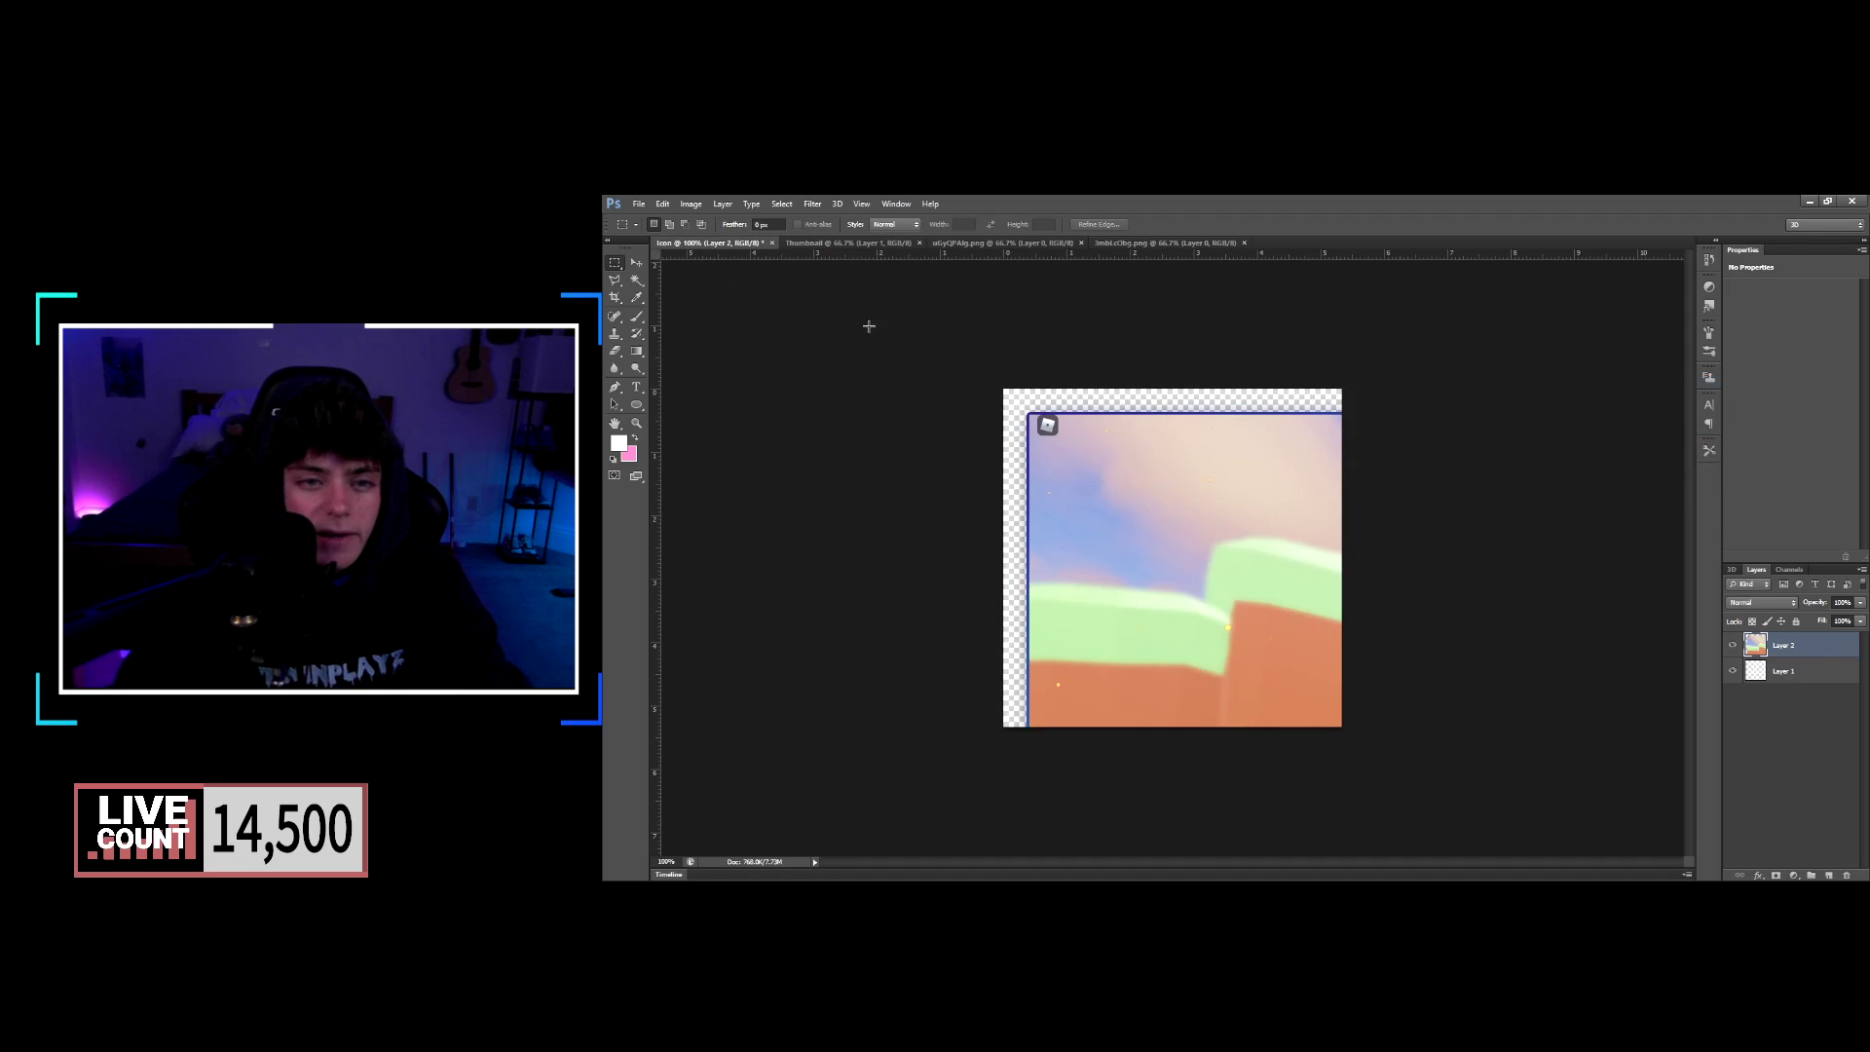
Scale down and reposition the screenshot layer so the whole stand sits centred in the icon canvas, and deselect the layer.
left_click(636, 263)
left_click_drag(1237, 576, 1134, 626)
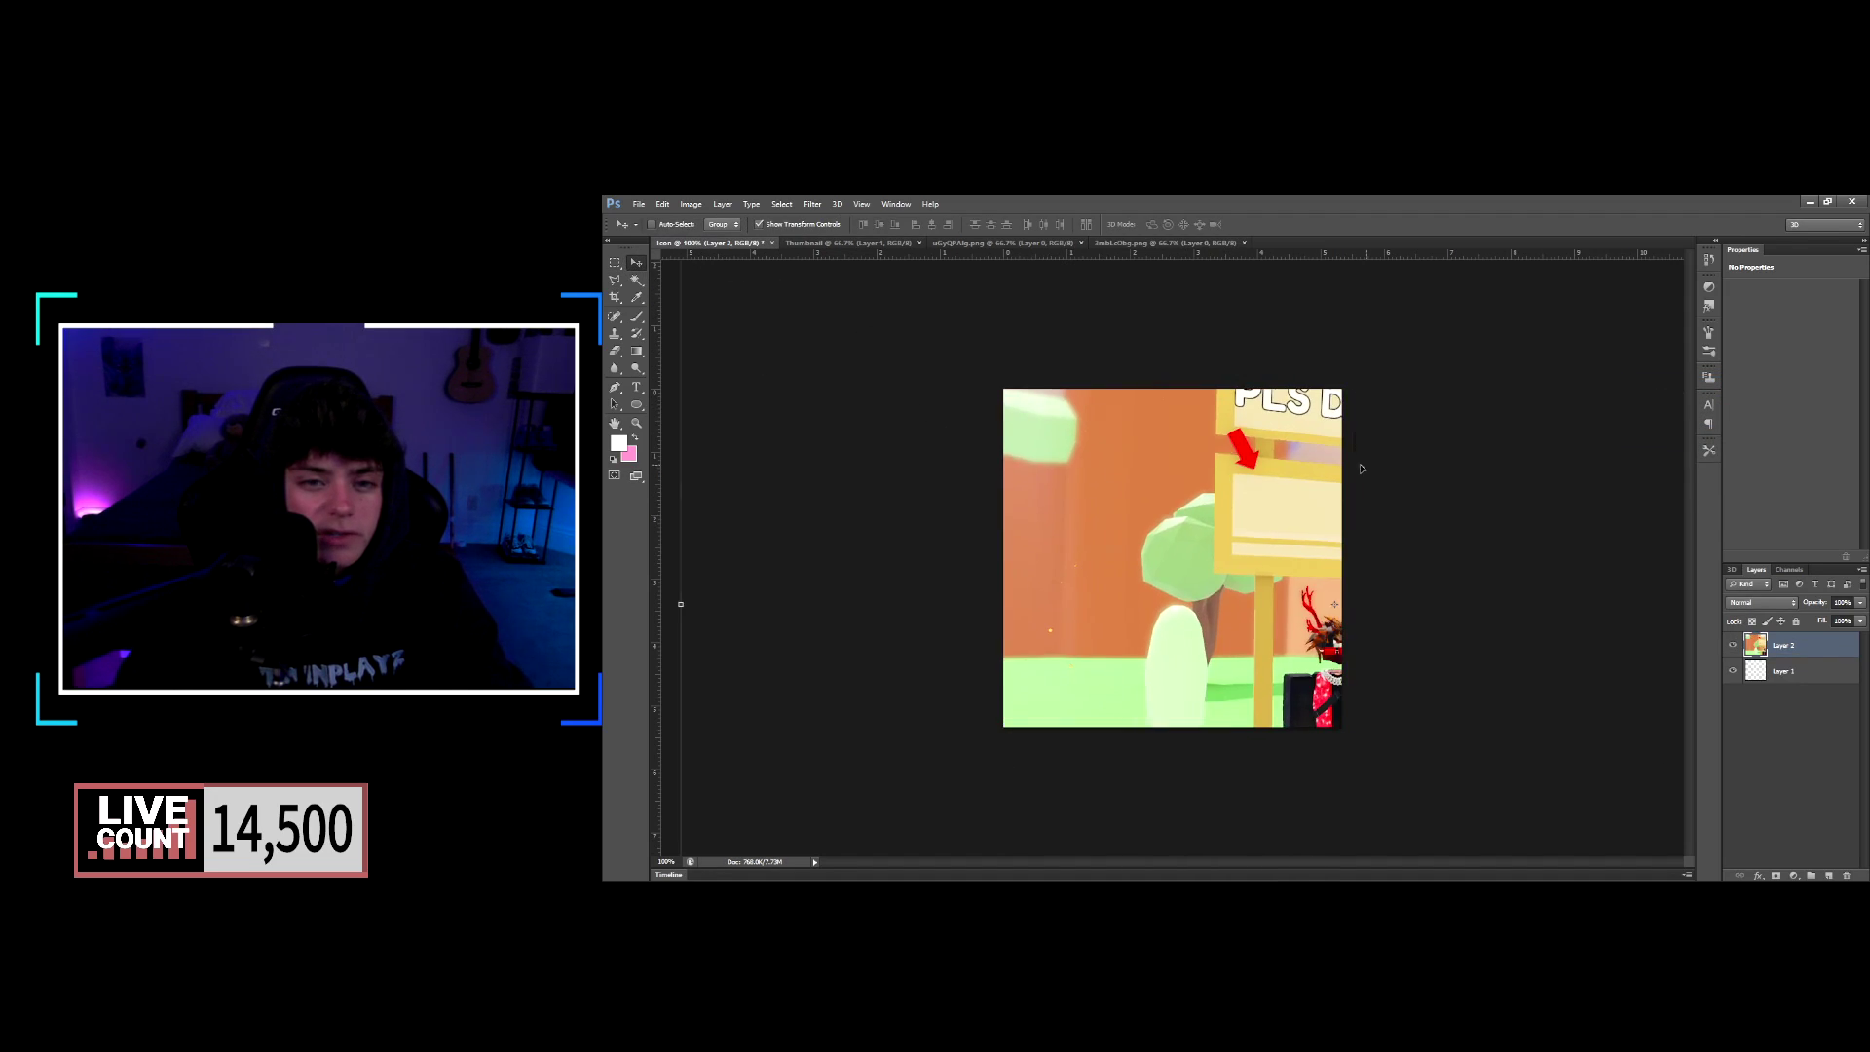
left_click_drag(1362, 469, 1553, 766)
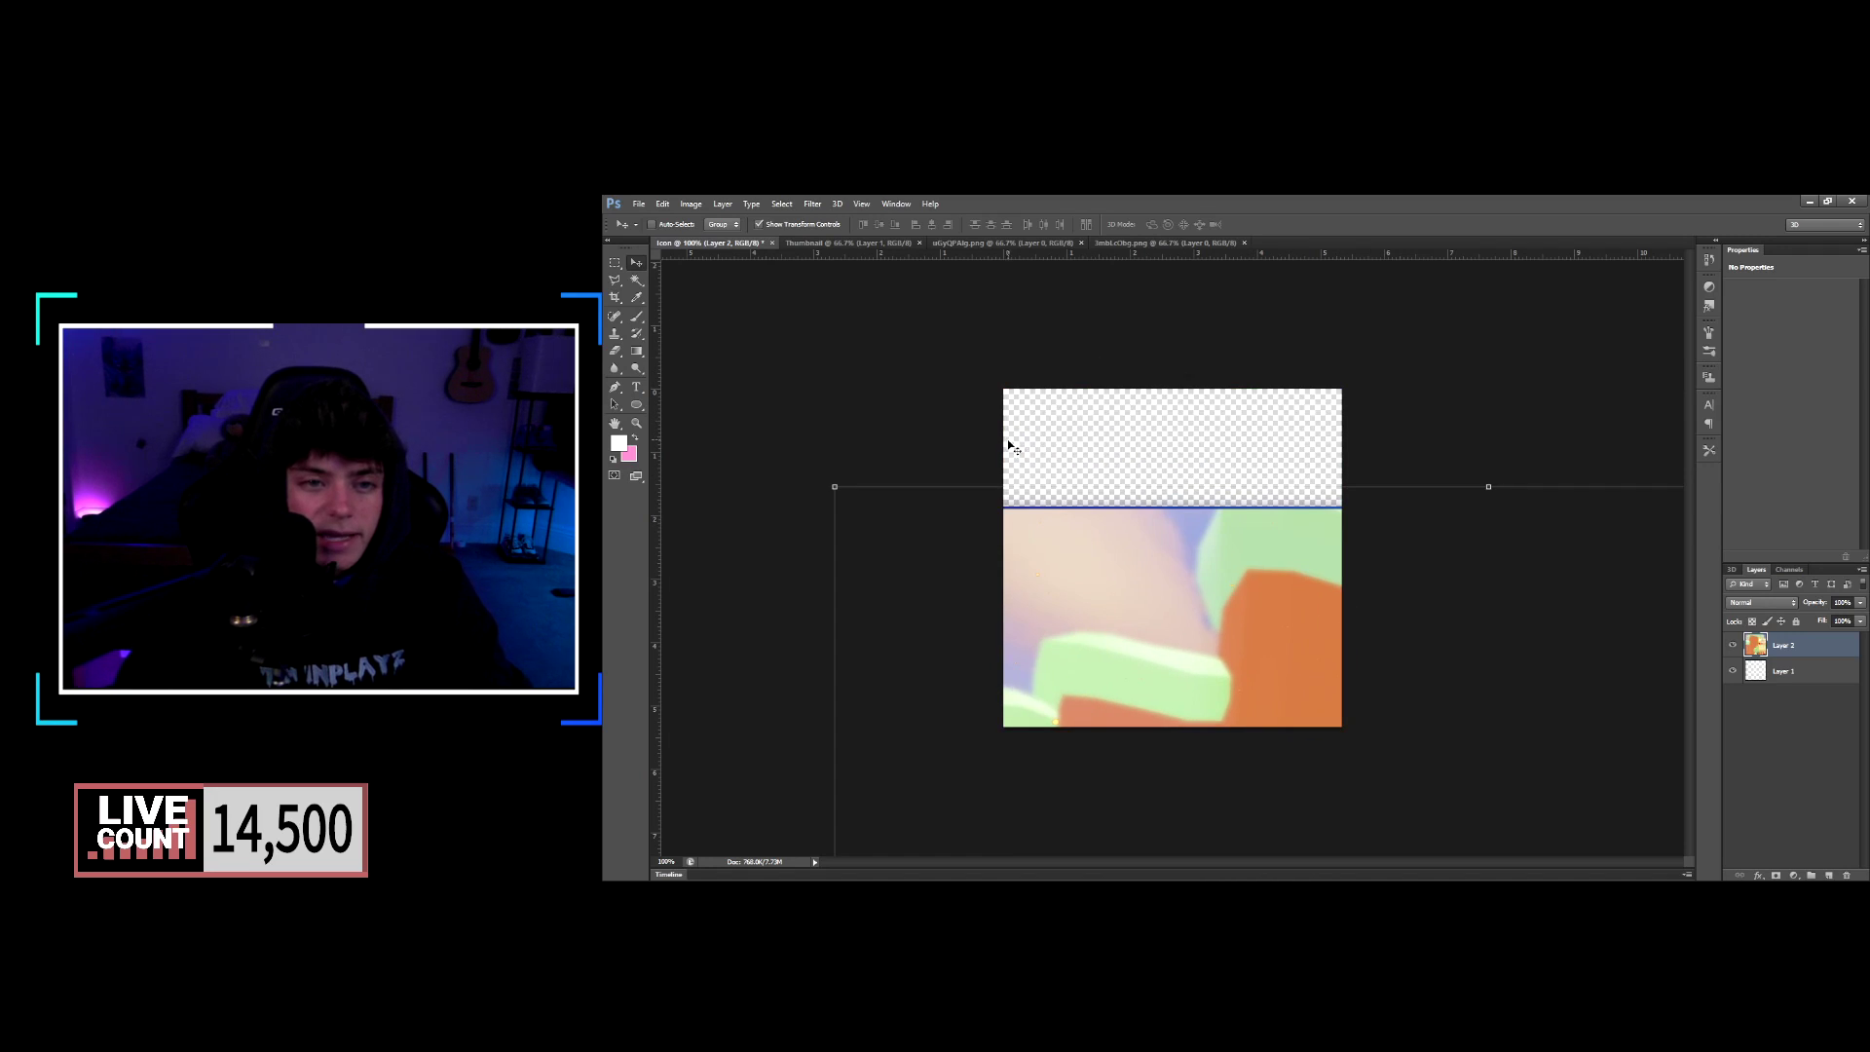
left_click_drag(834, 486, 1132, 679)
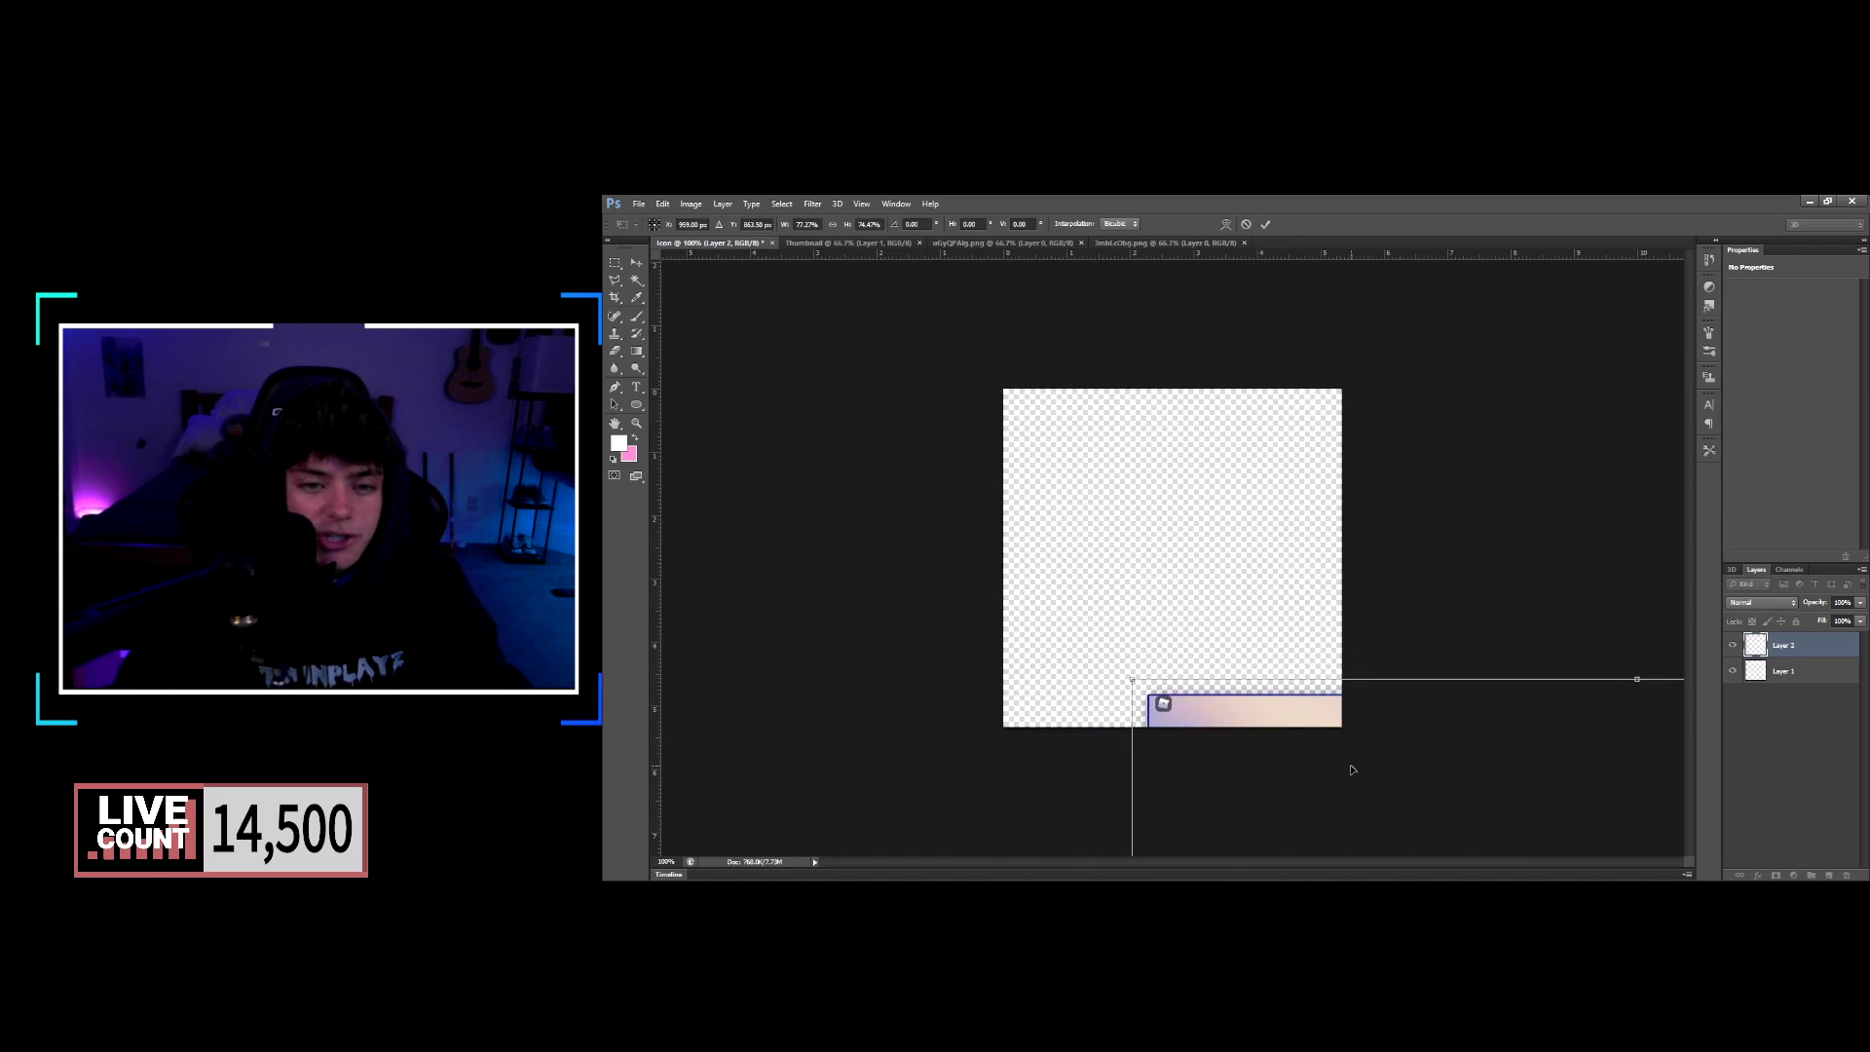
left_click_drag(1351, 770, 927, 392)
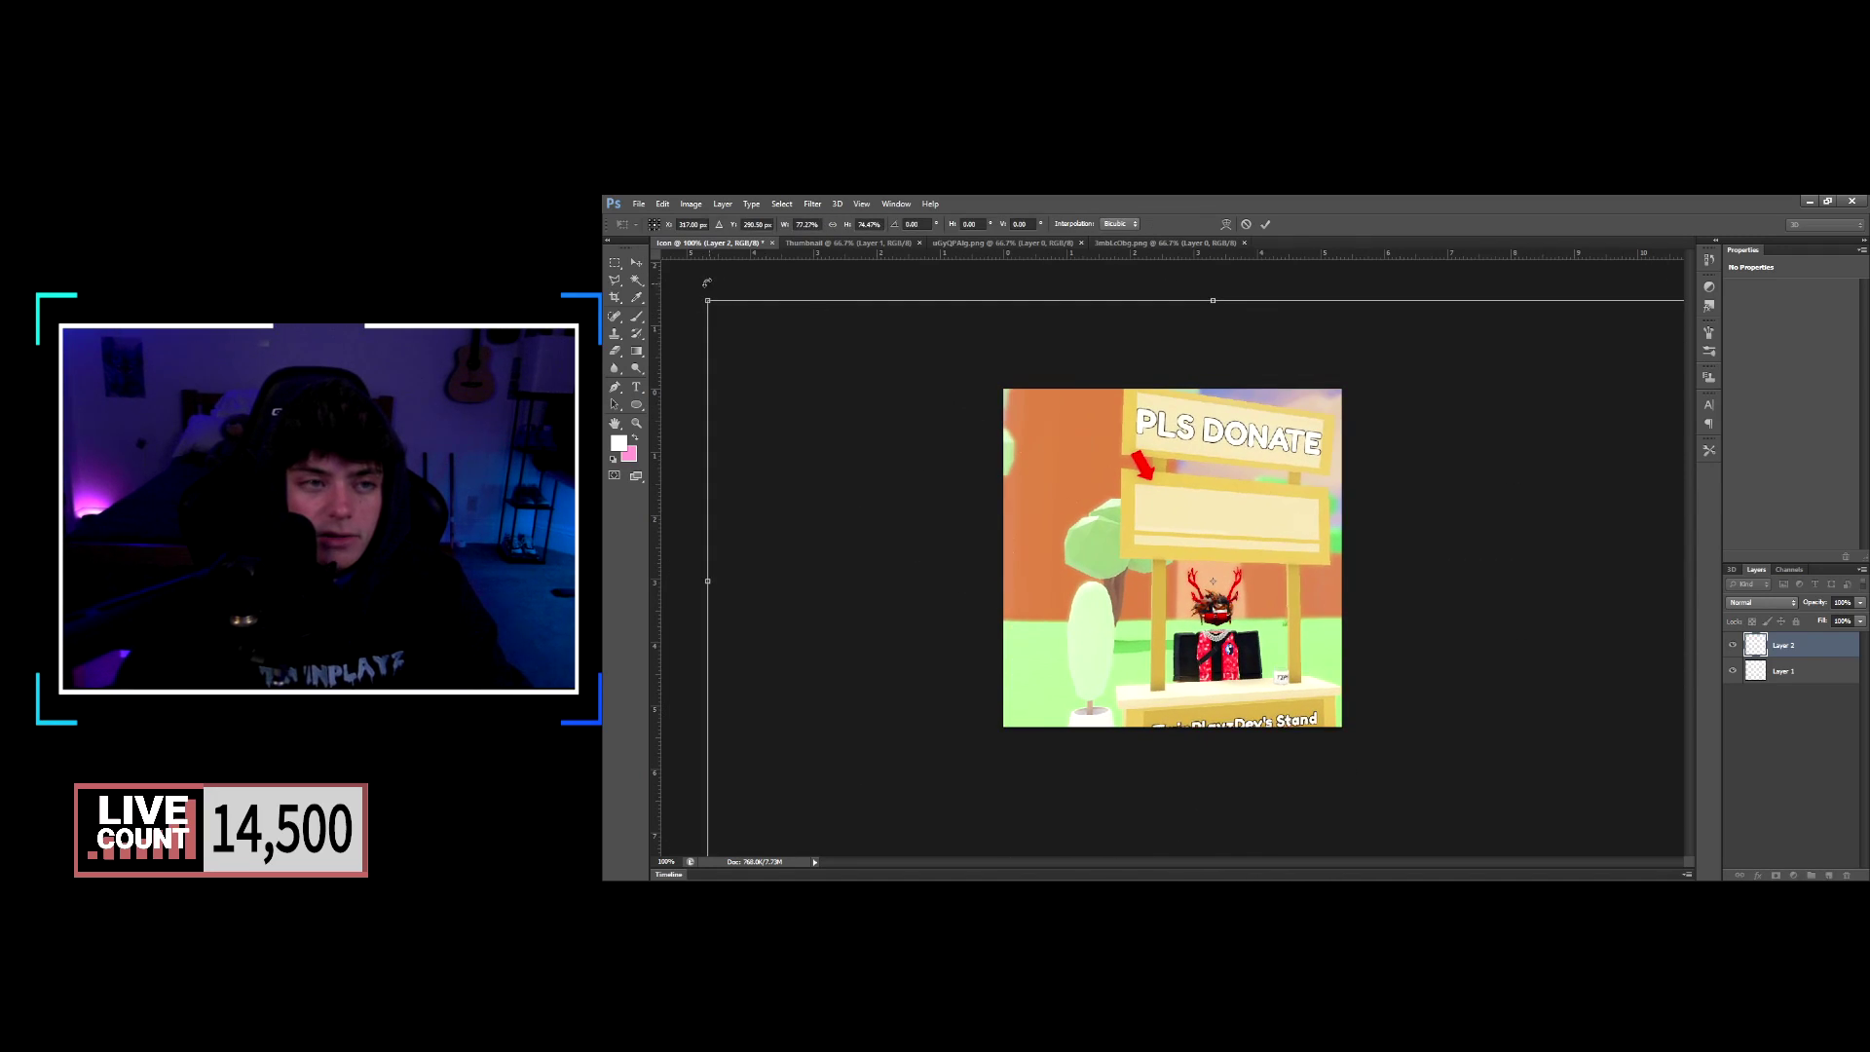
left_click_drag(708, 300, 824, 388)
left_click_drag(1235, 492, 1130, 430)
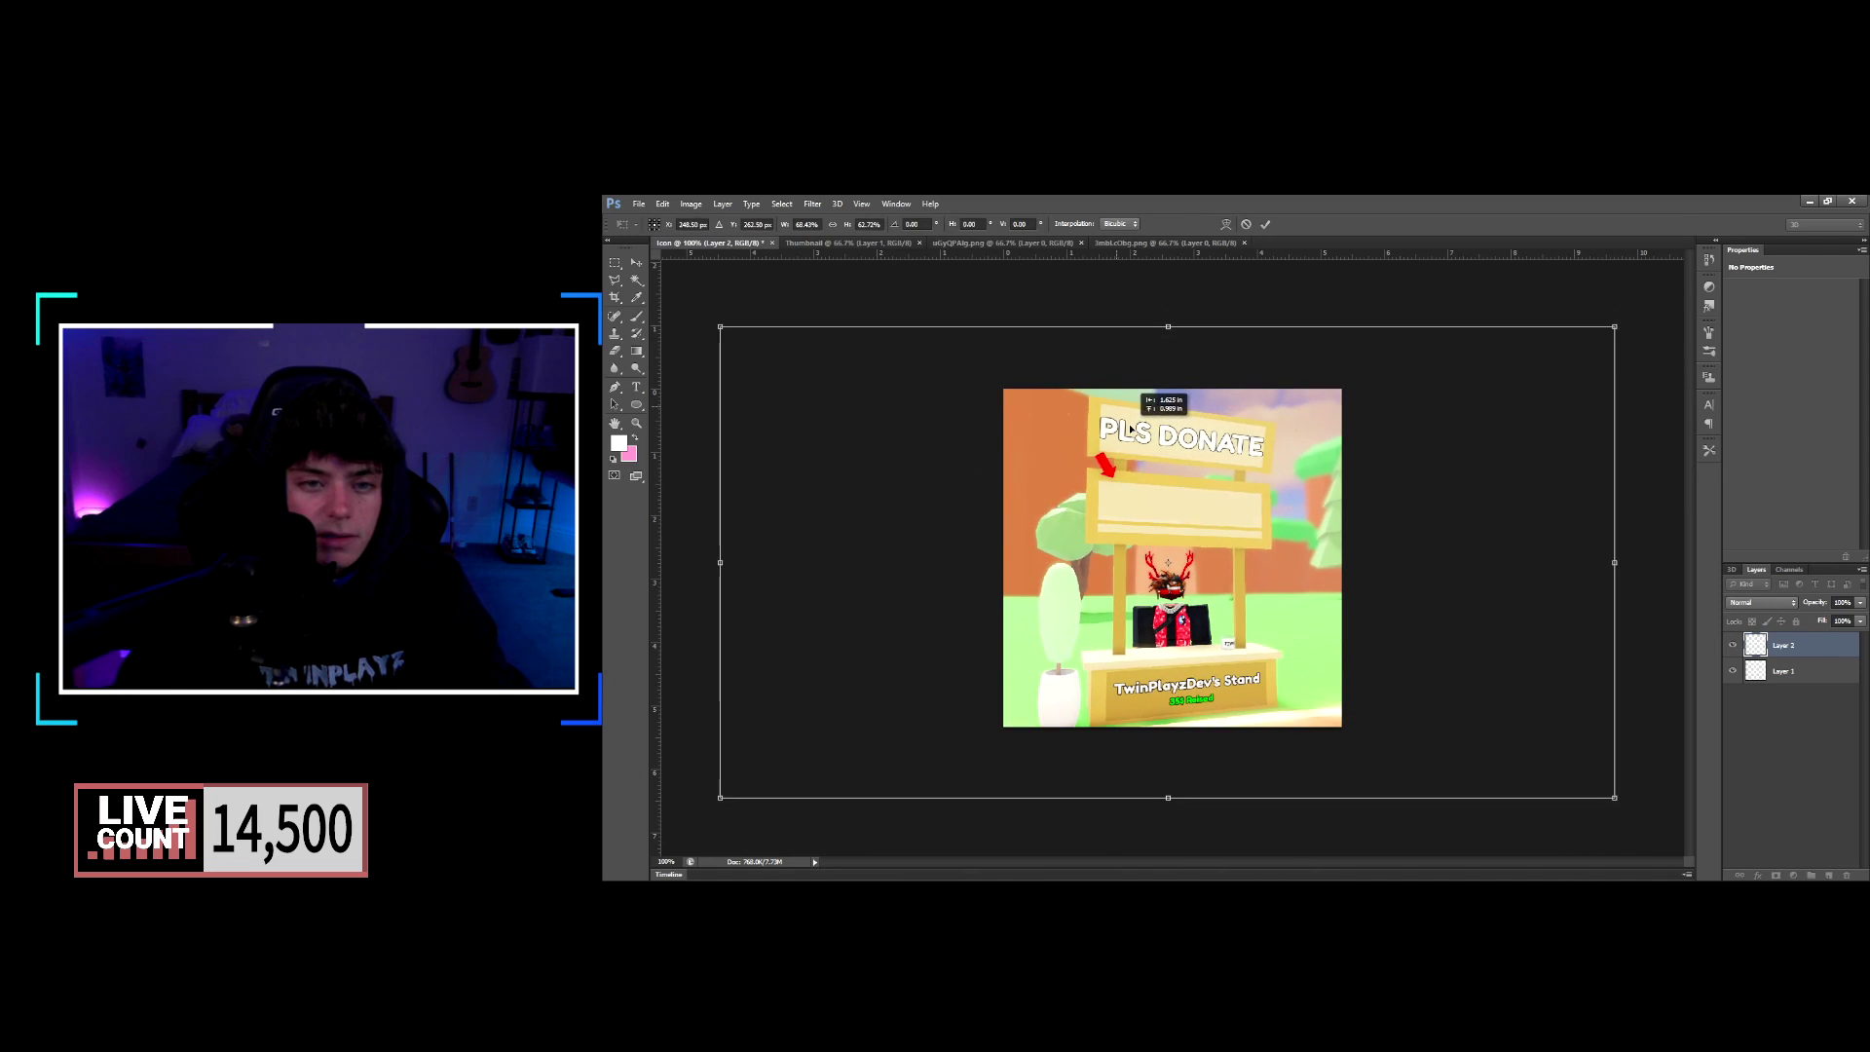
left_click(1265, 224)
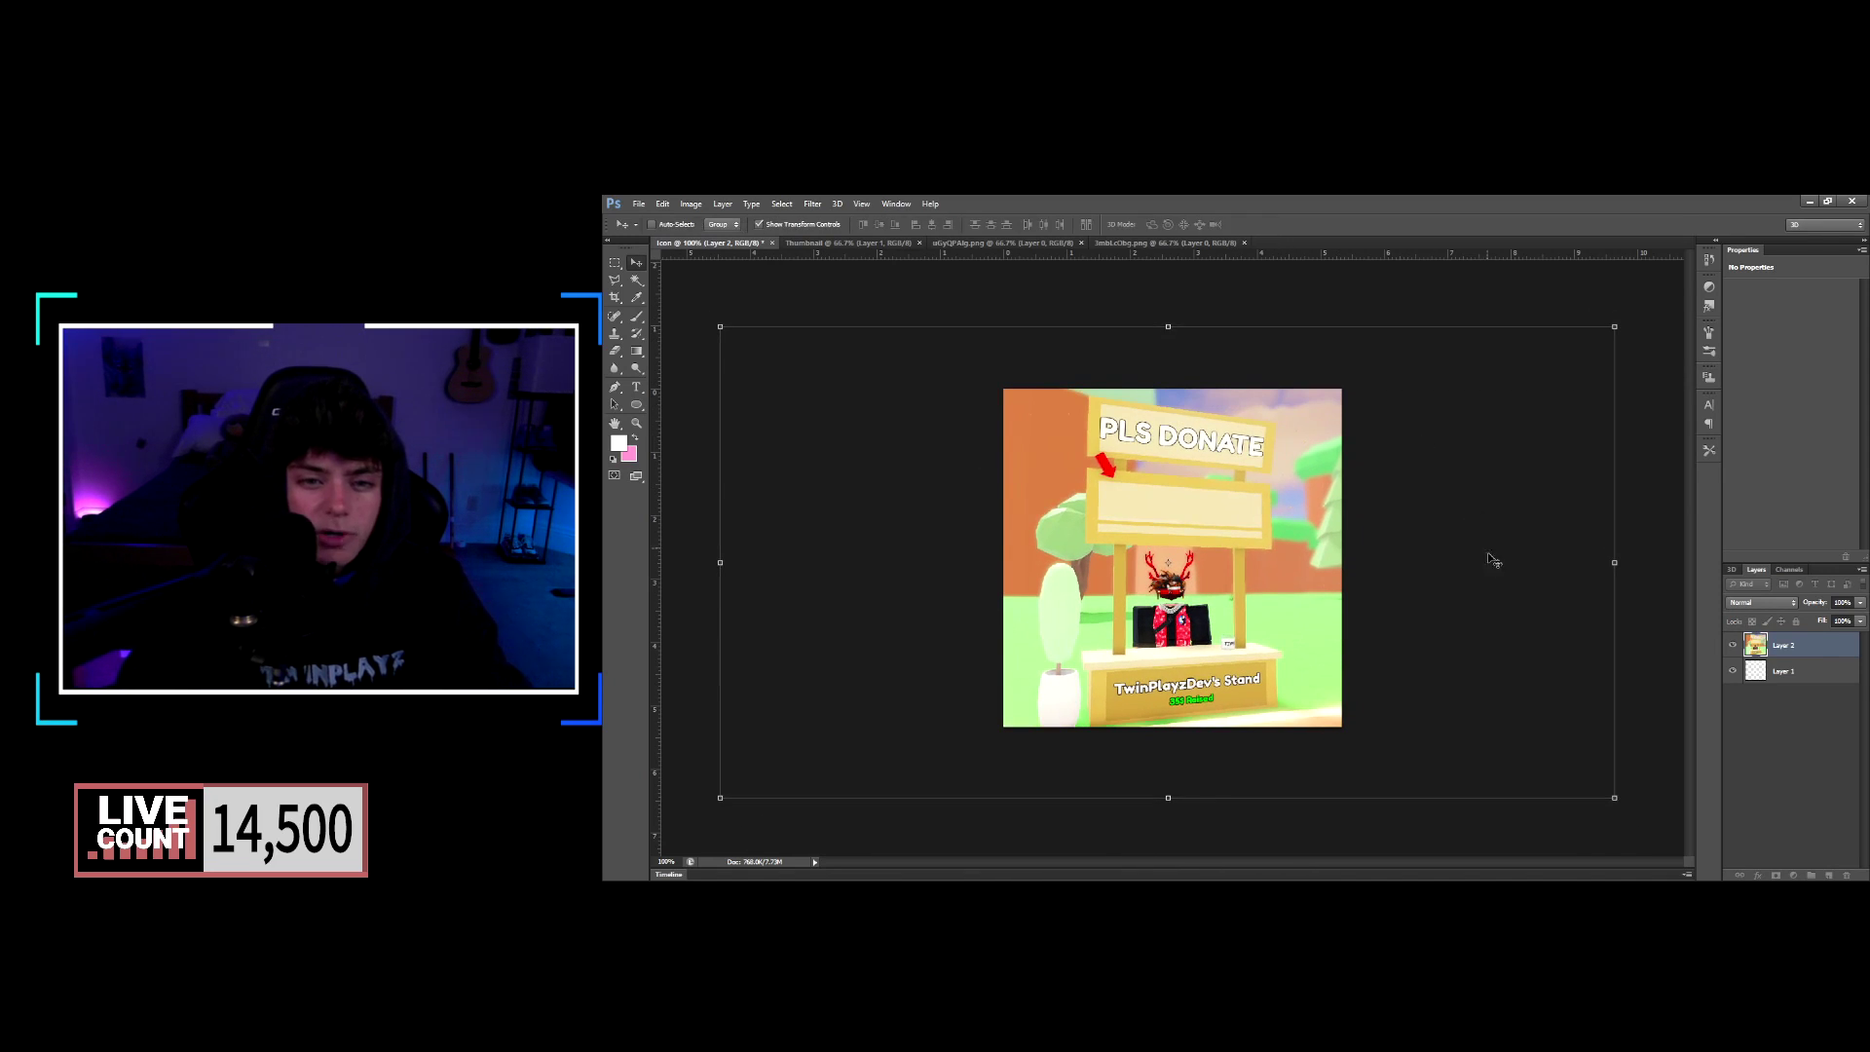
left_click(1761, 749)
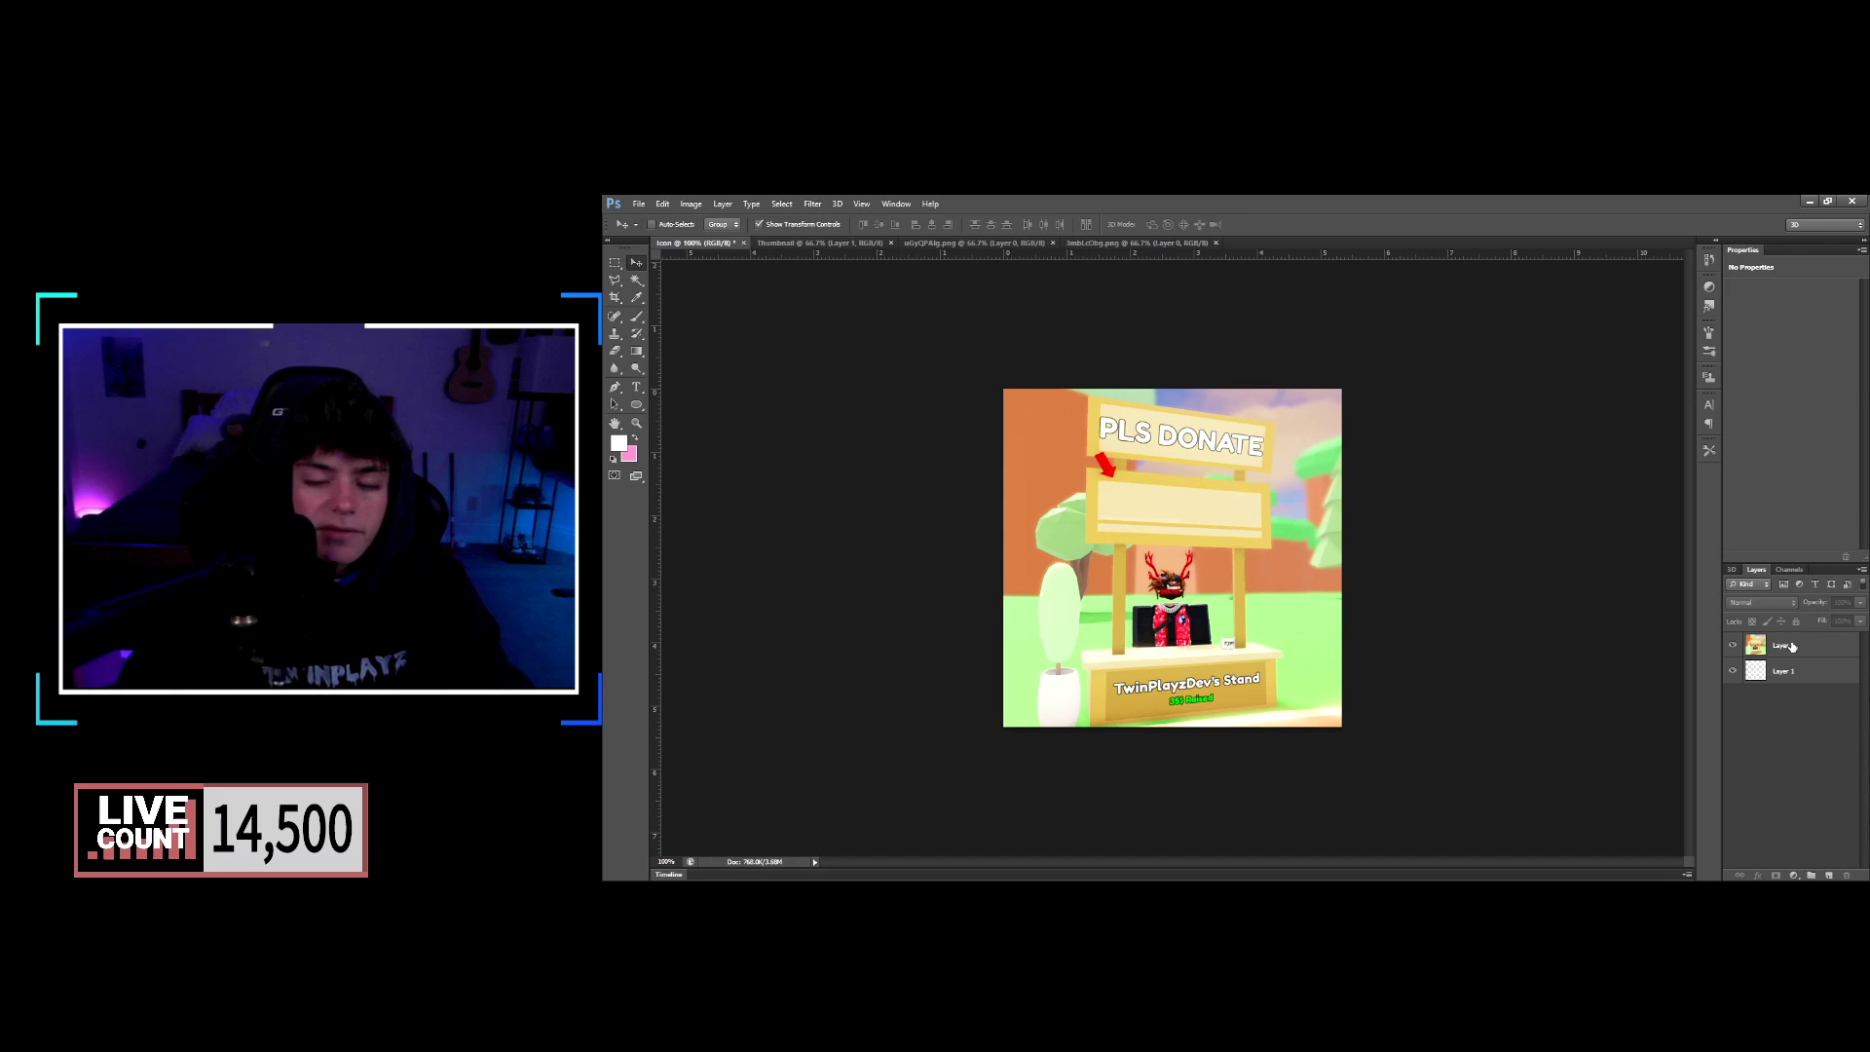
left_click(639, 205)
left_click(654, 213)
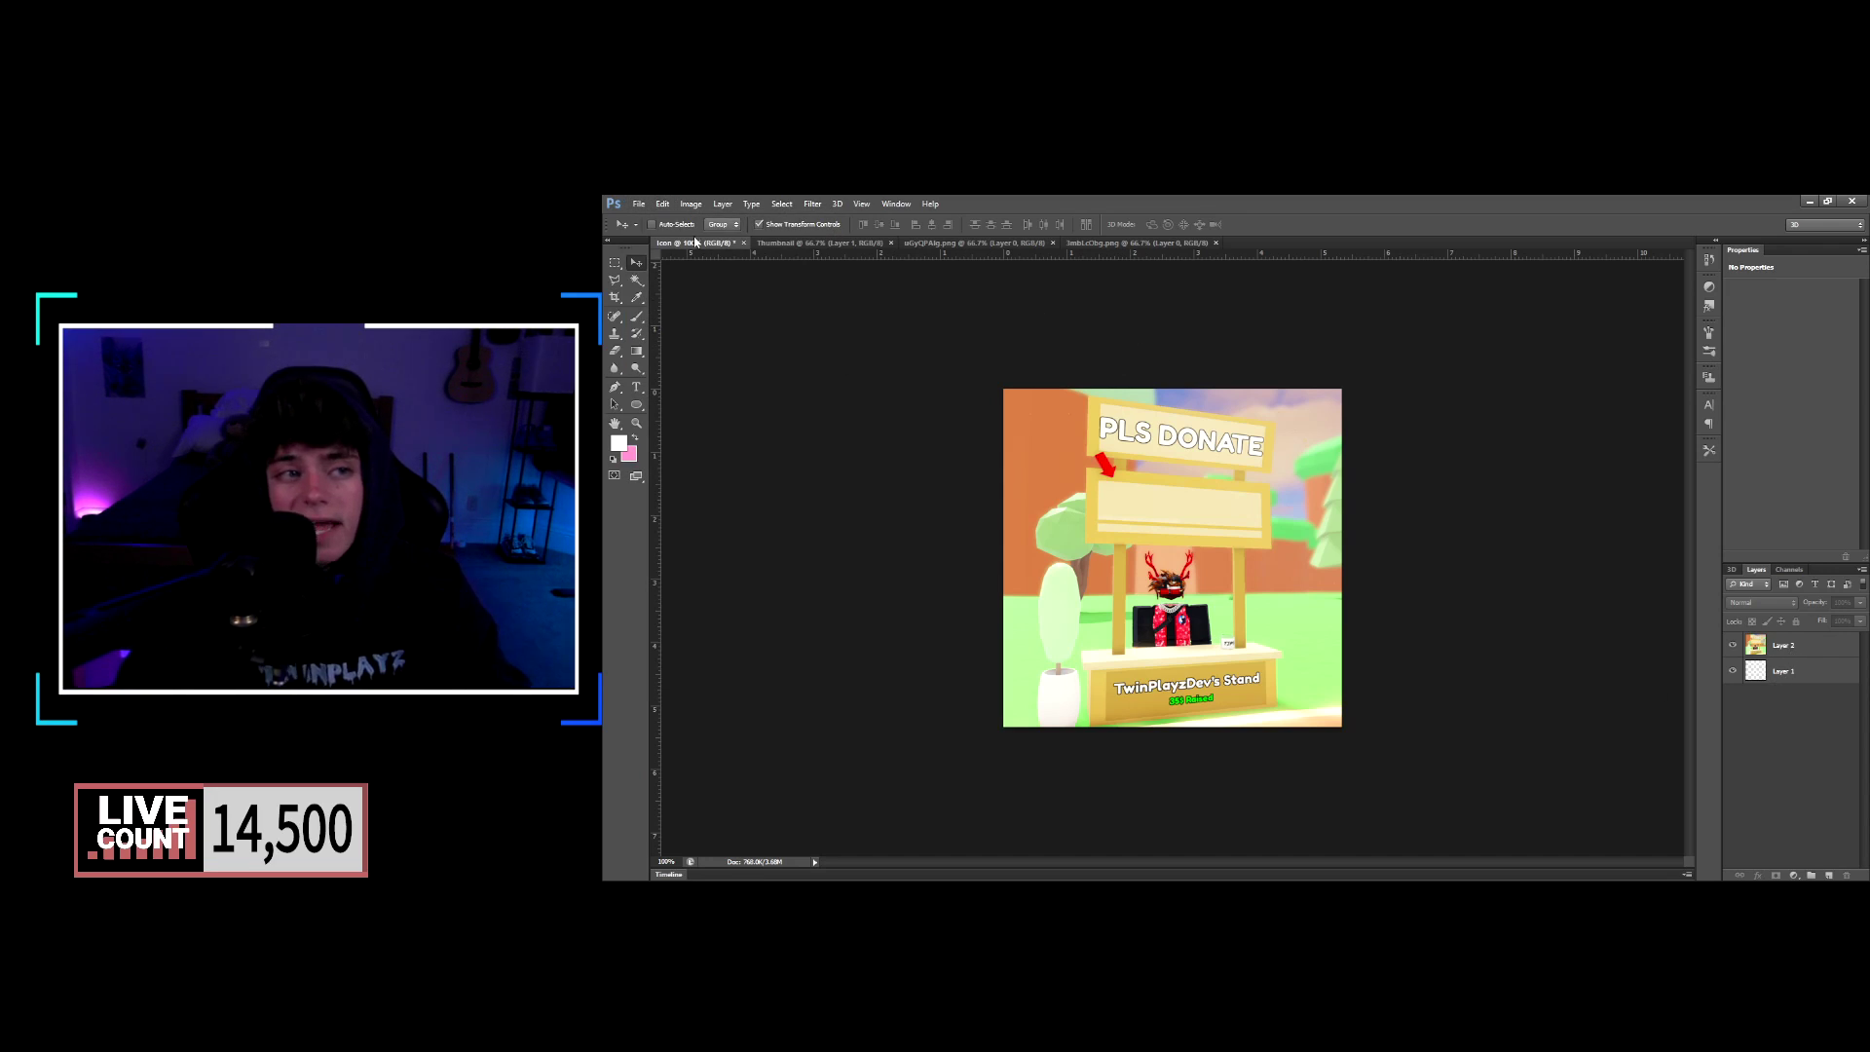
left_click(639, 203)
left_click(740, 421)
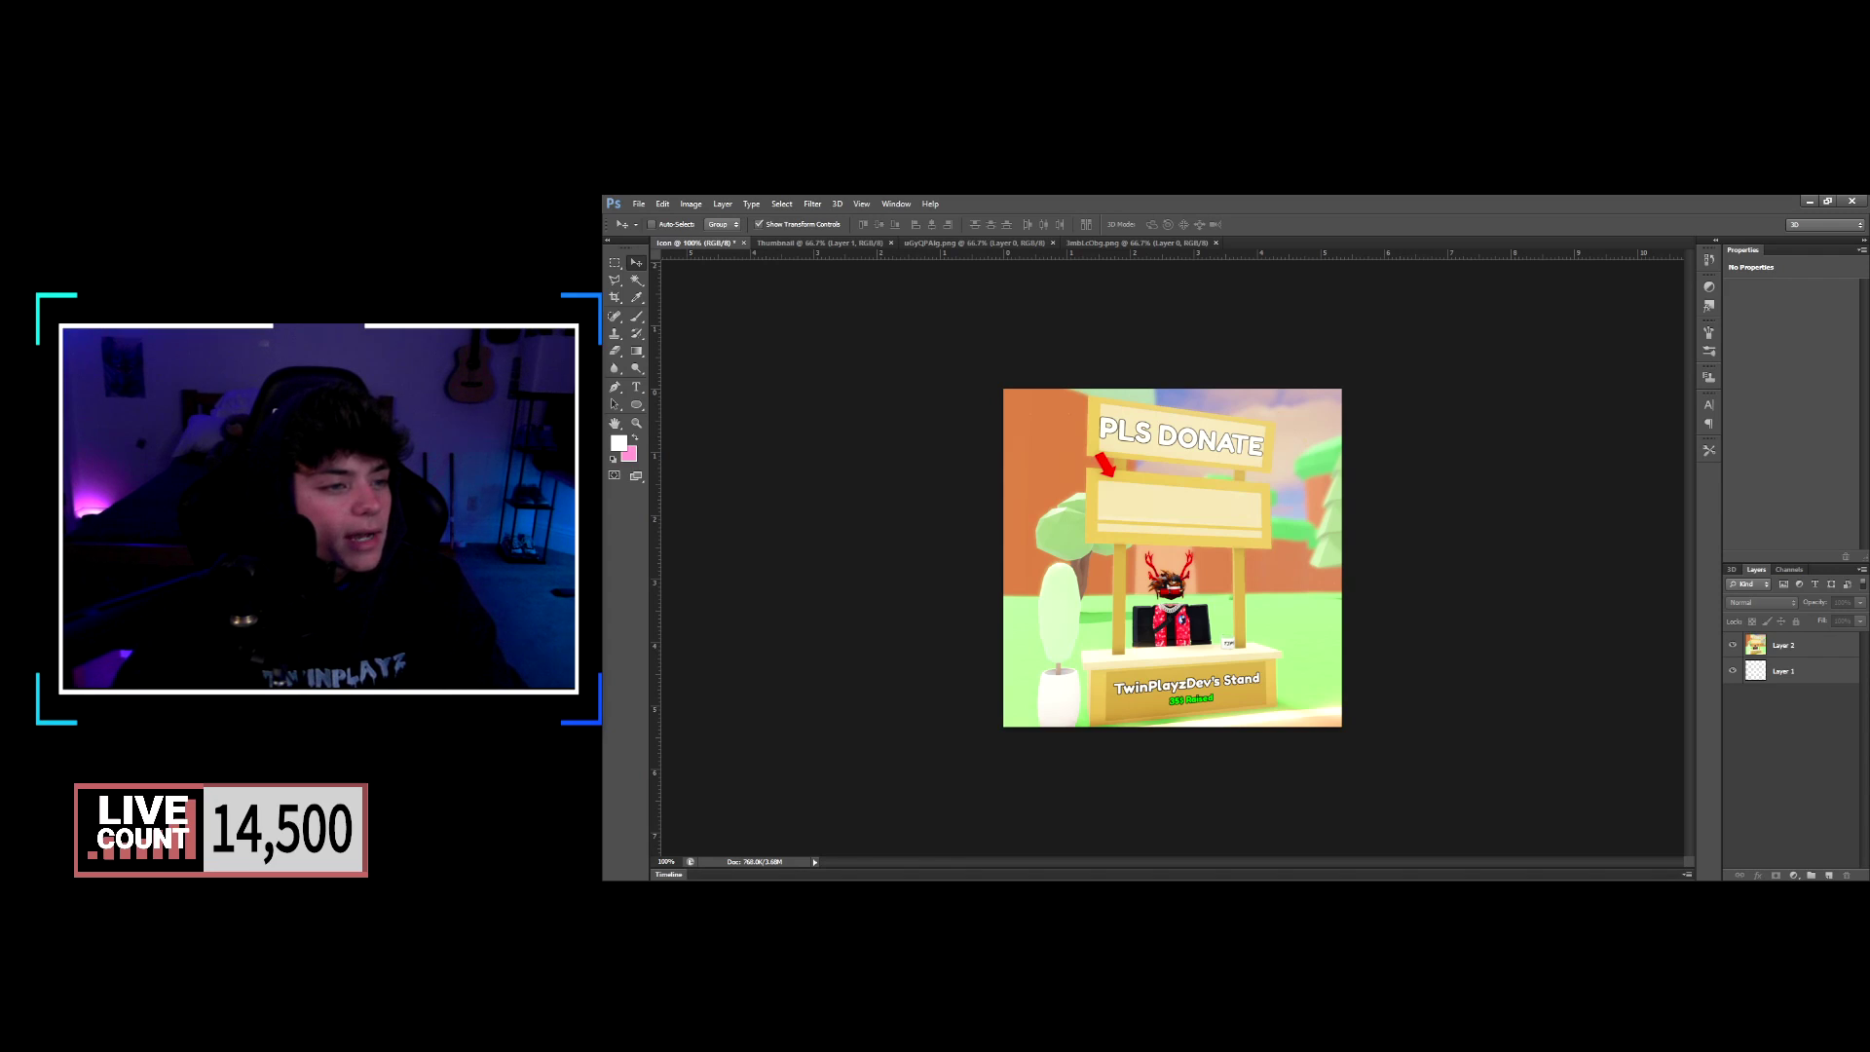
Switch to the web browser, search Google Images for "transparent arrow" and look through the results for a suitable arrow.
left_click_drag(827, 240, 996, 289)
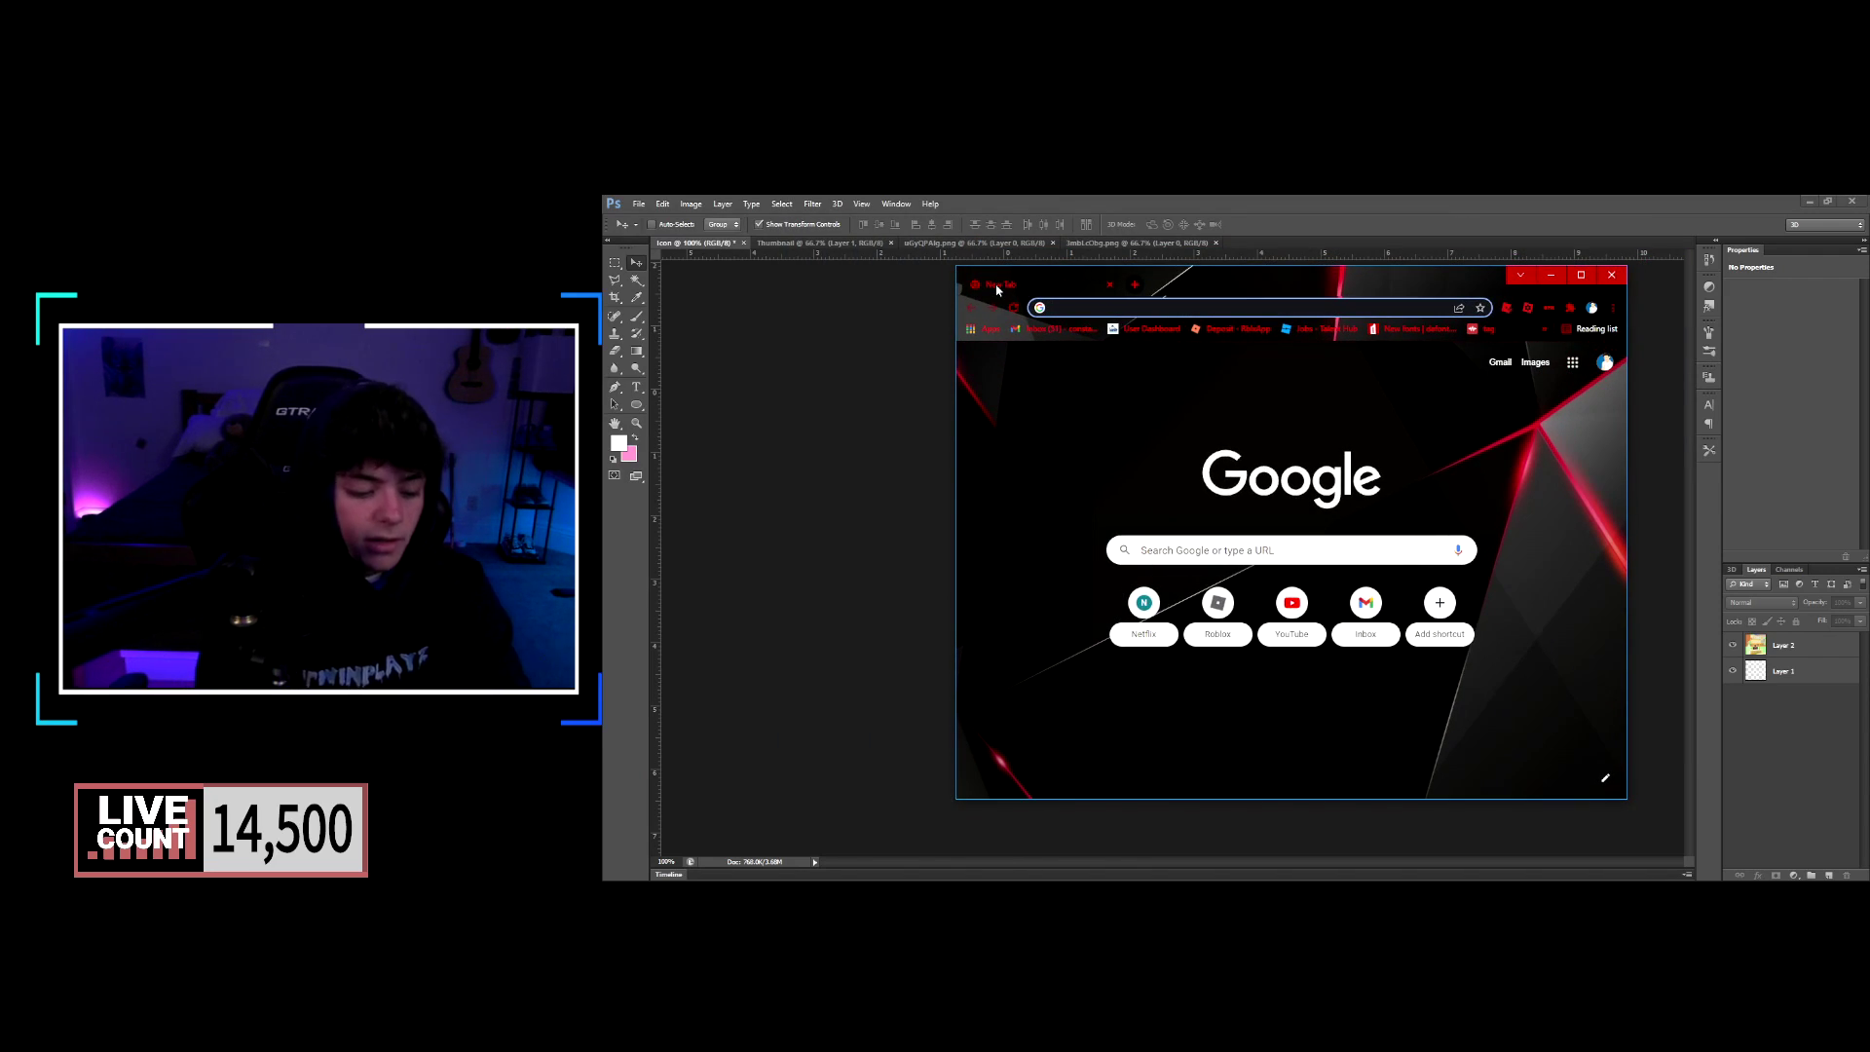
type("transparent arrow")
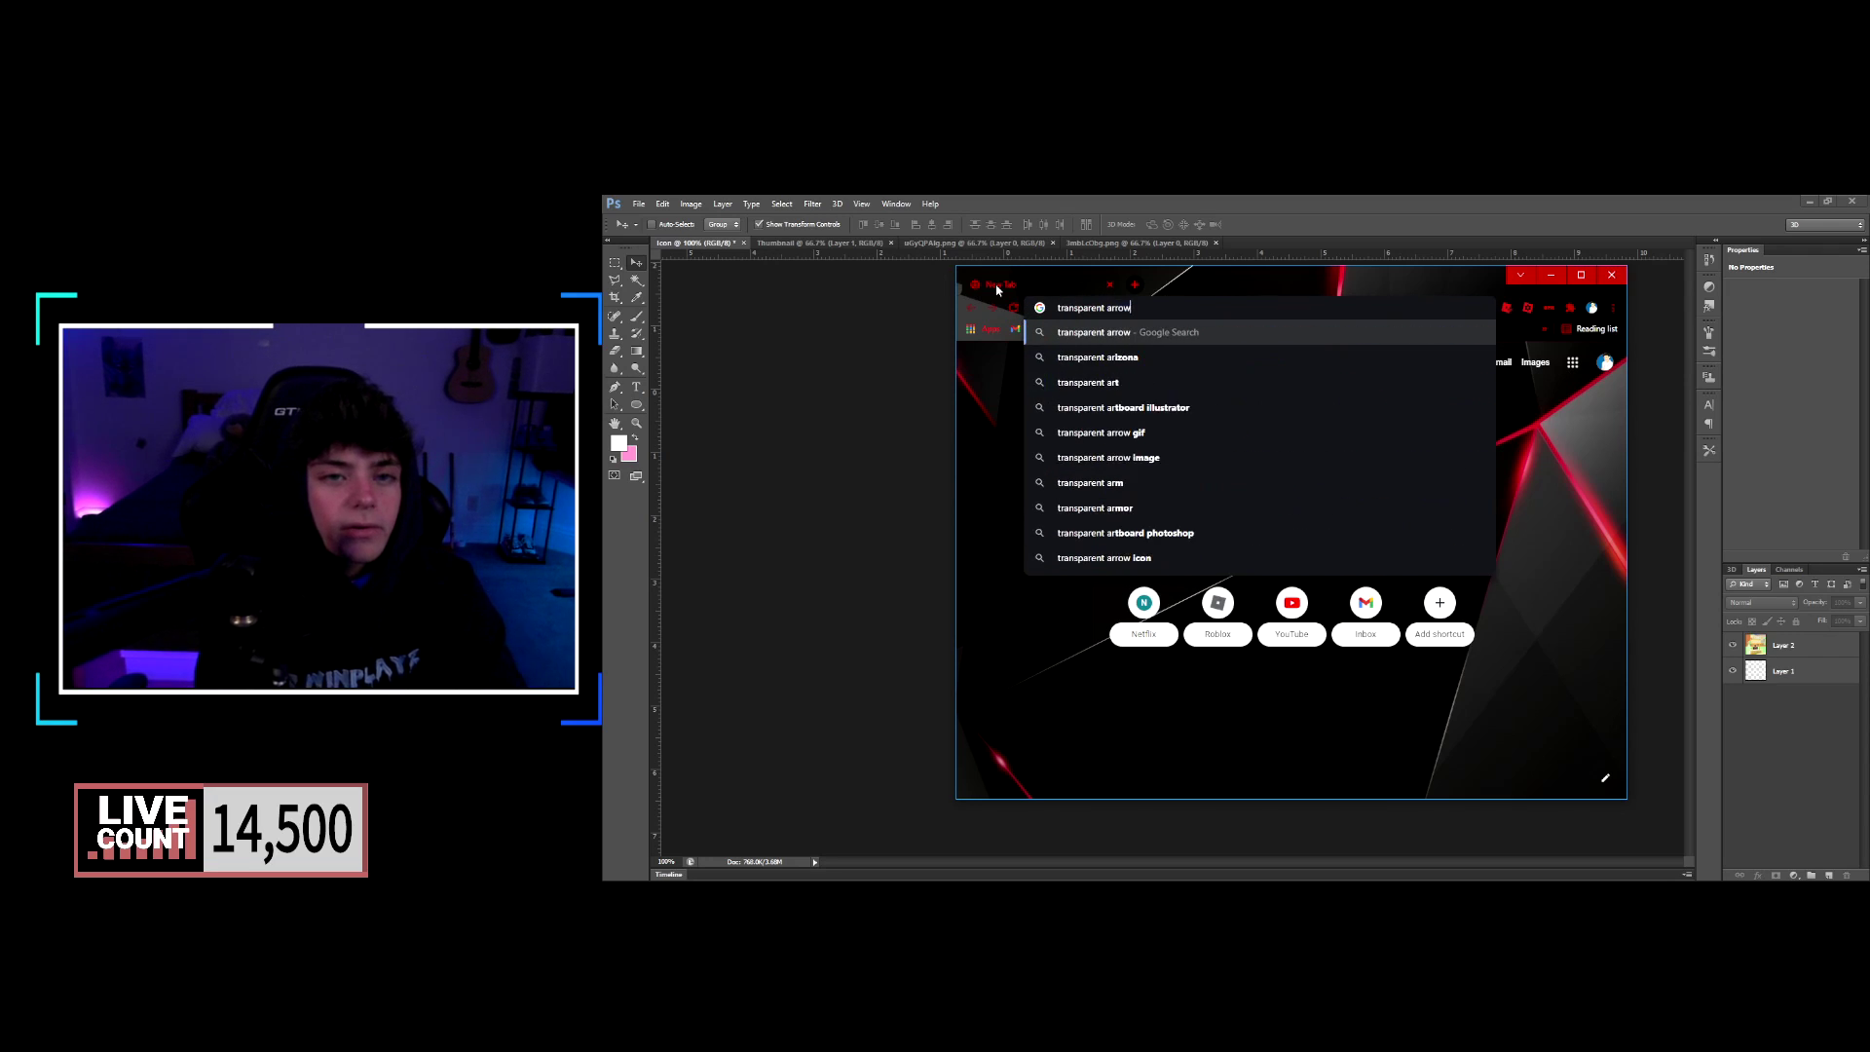
key("Return")
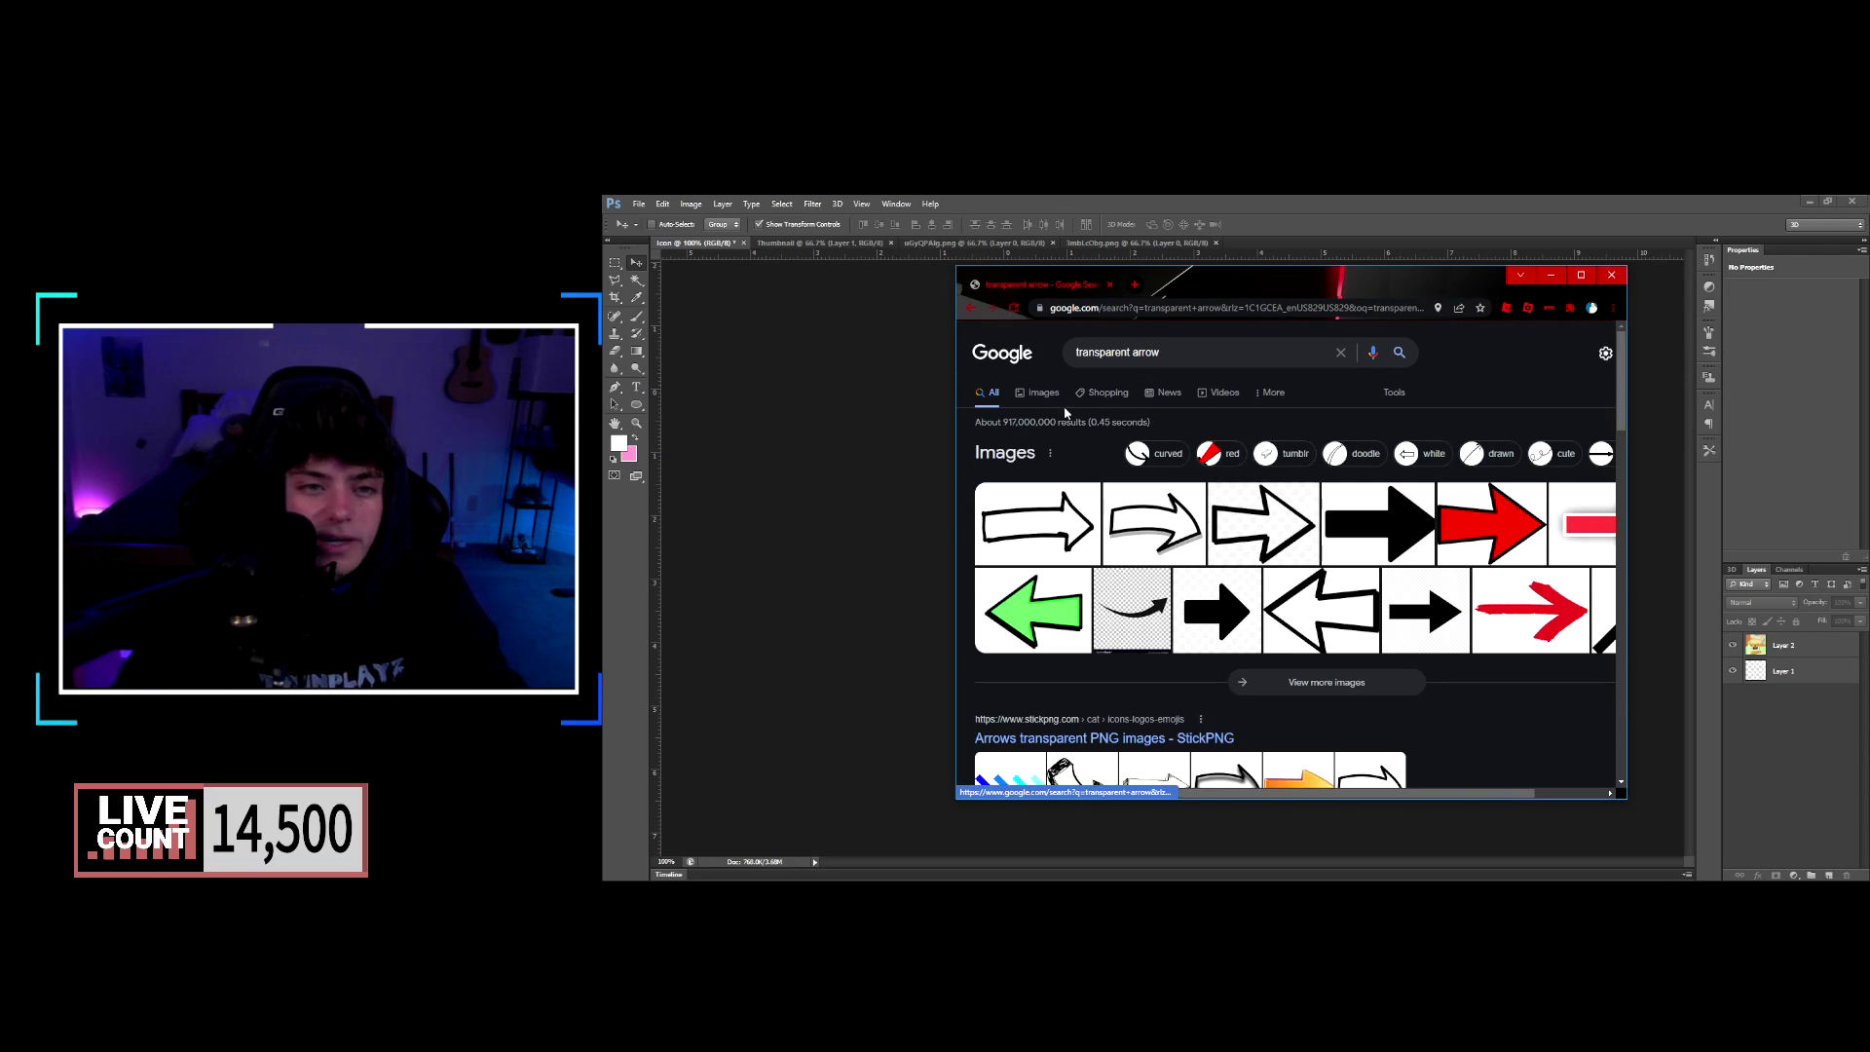
left_click(1043, 392)
key("super+Up")
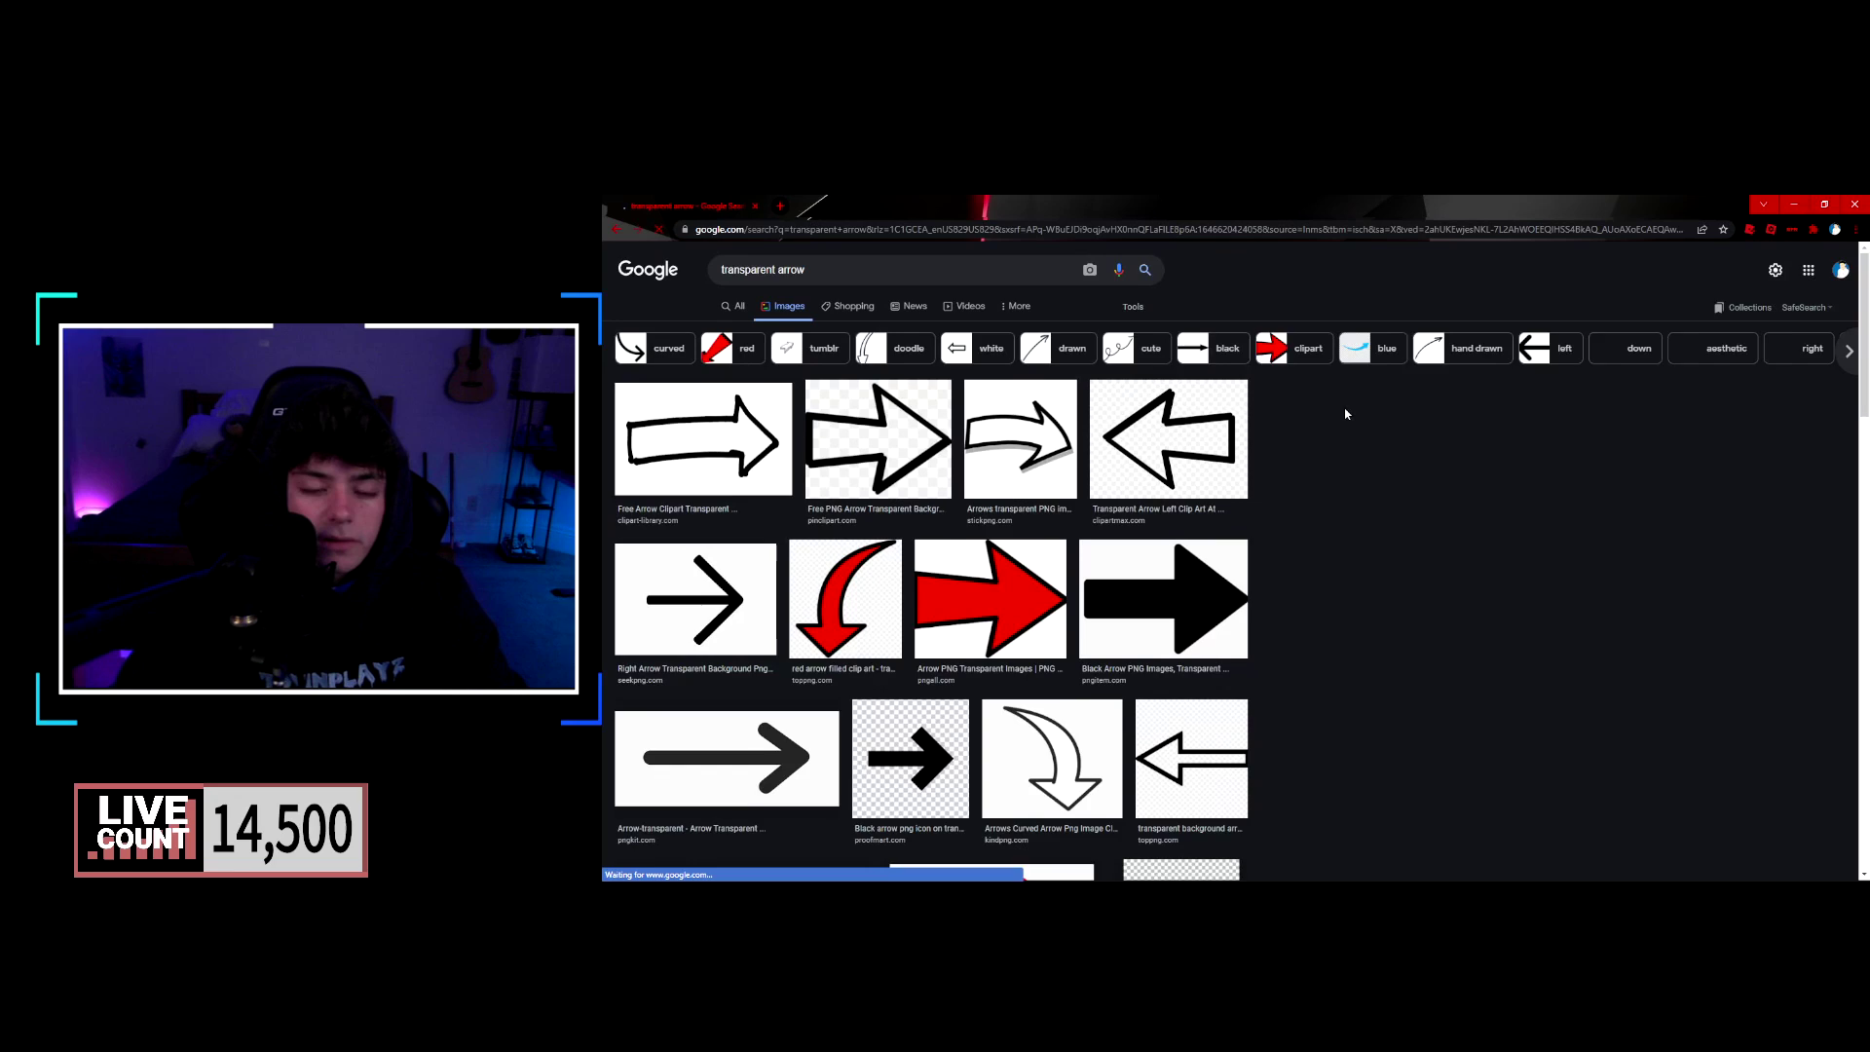
scroll(1351, 426, "down", 5)
scroll(1350, 425, "down", 10)
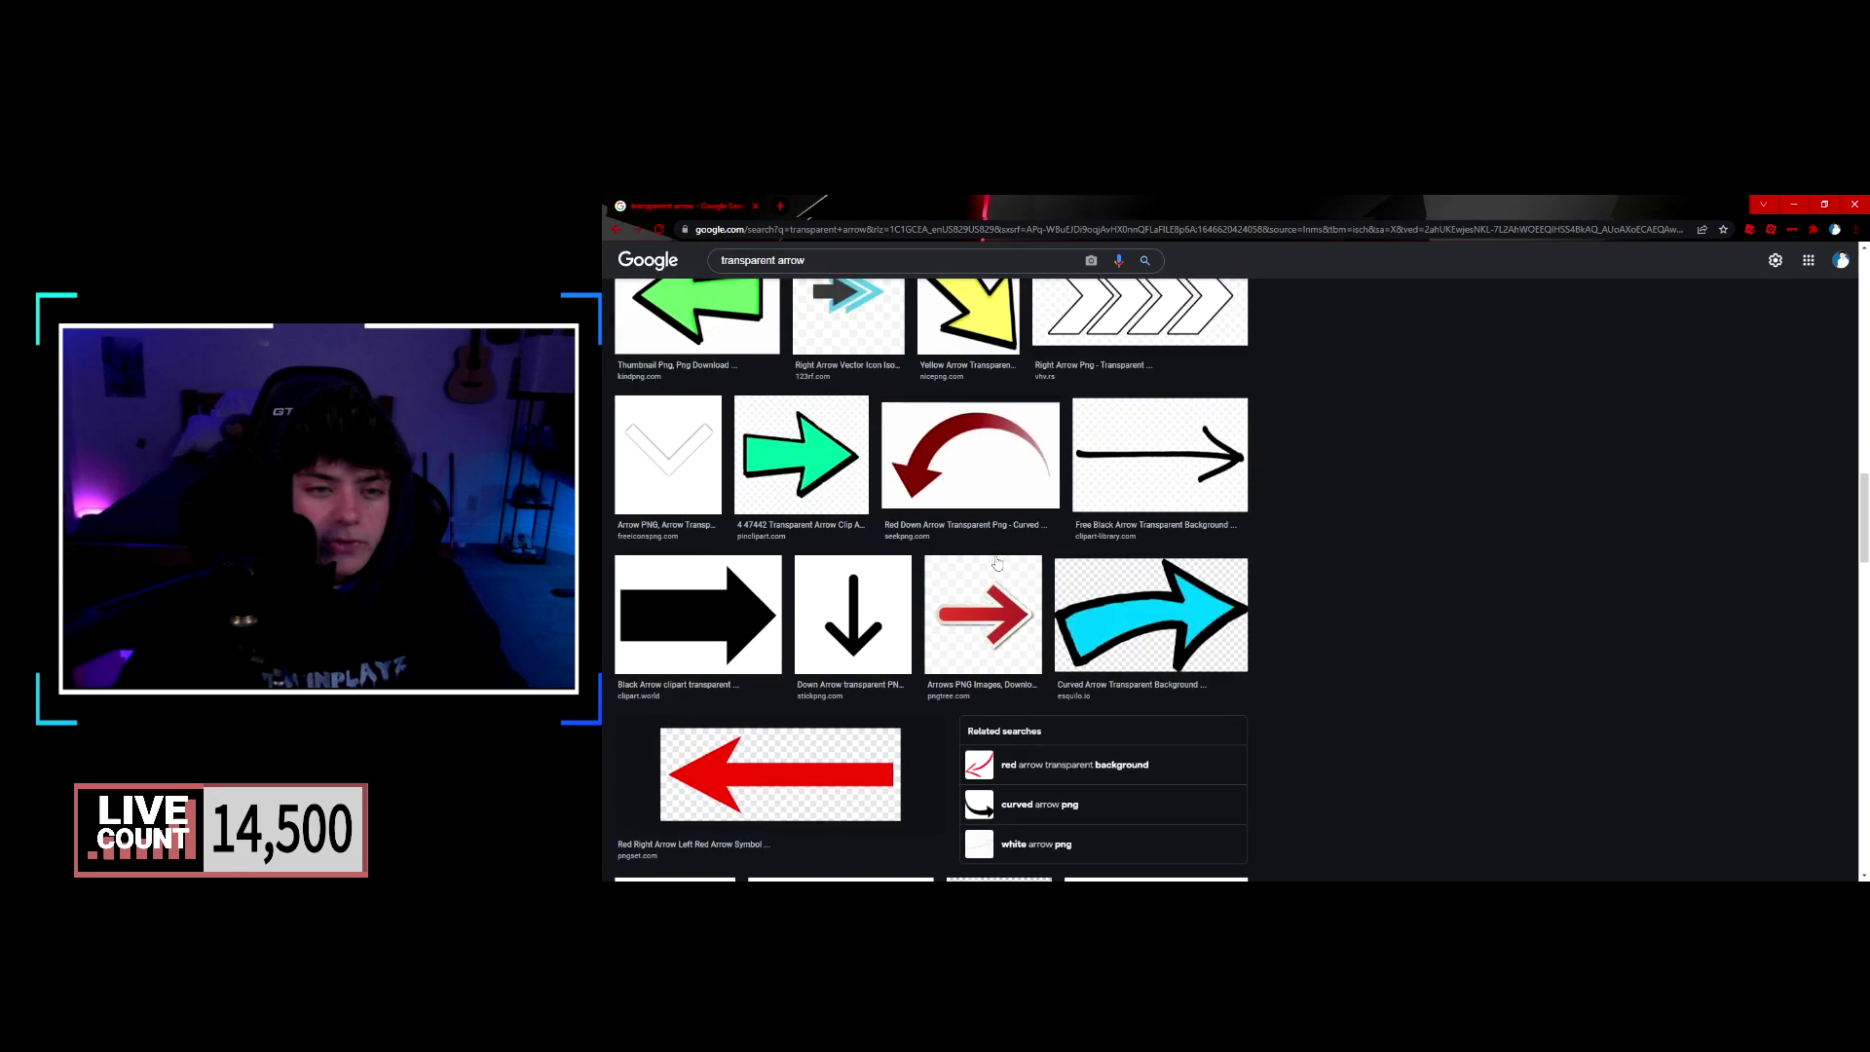
scroll(1007, 608, "up", 7)
scroll(1007, 608, "up", 6)
Search Google Images for "transparent fortnite arrow" and look for a banner-style arrow among the results.
left_click(784, 270)
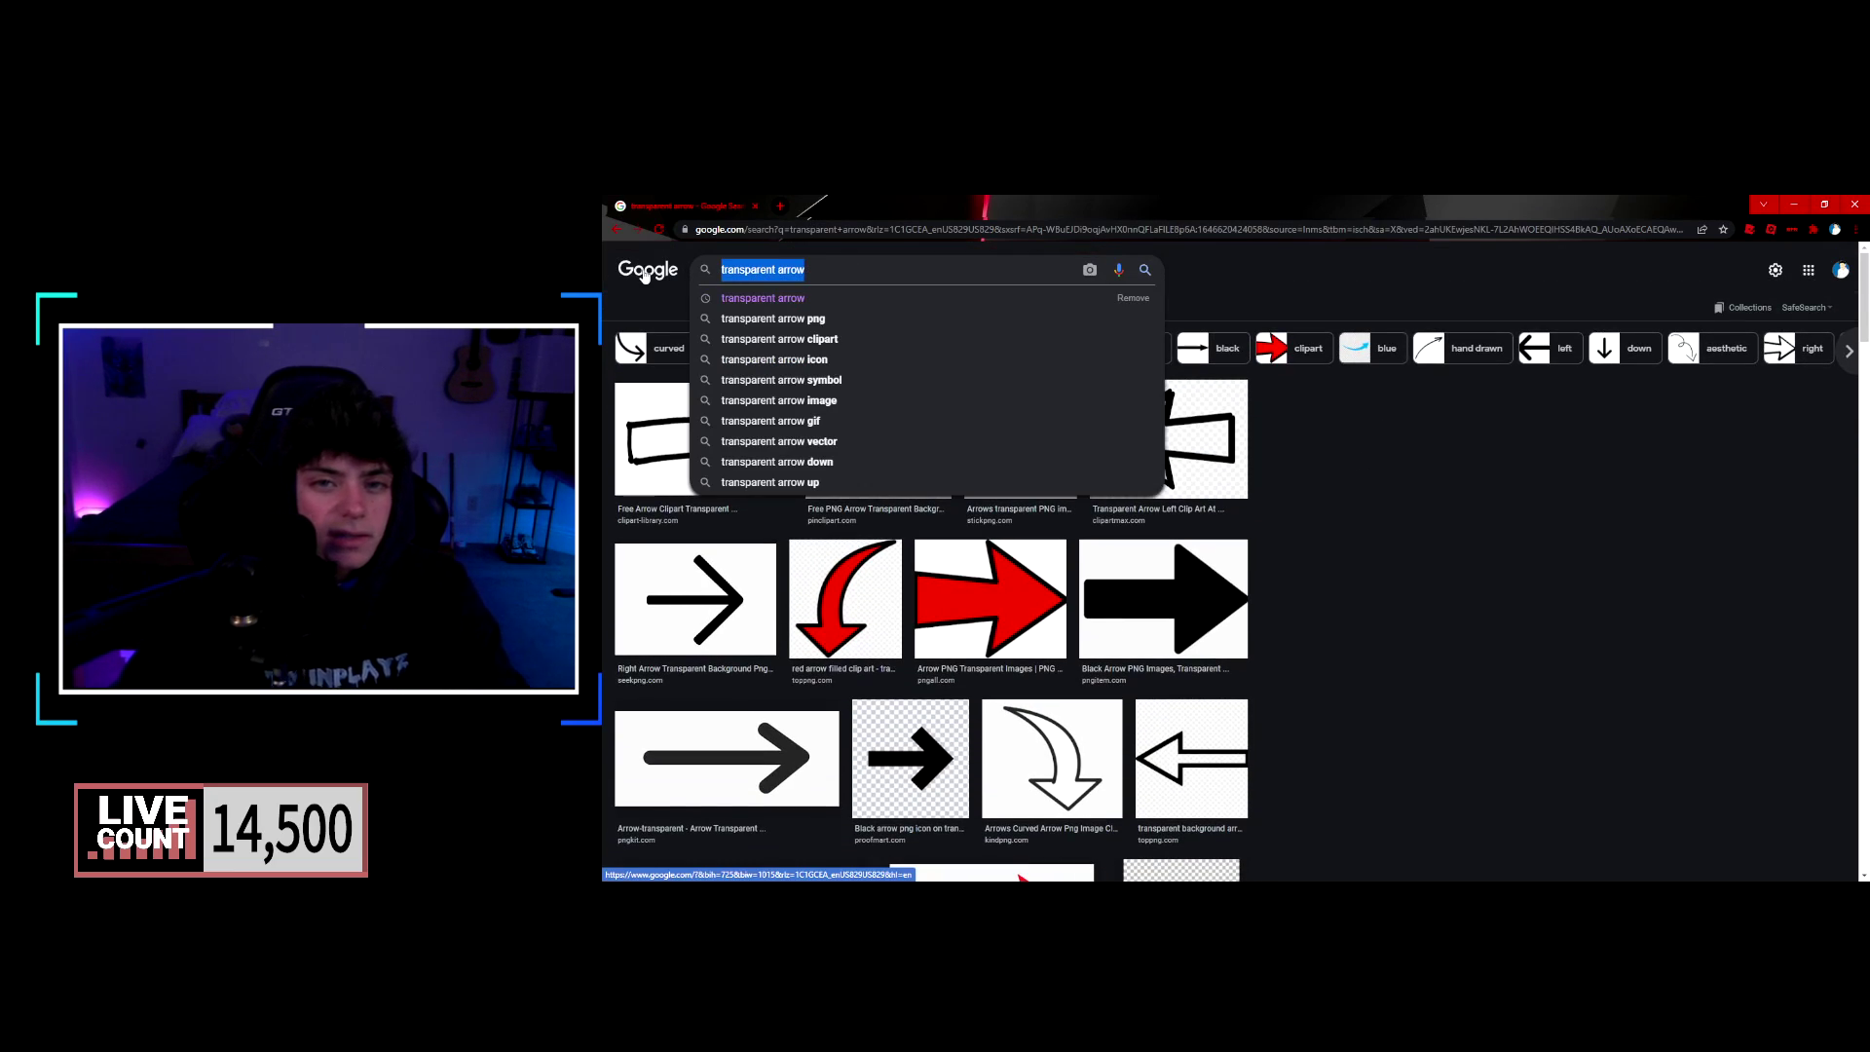
type("transparent fortnite")
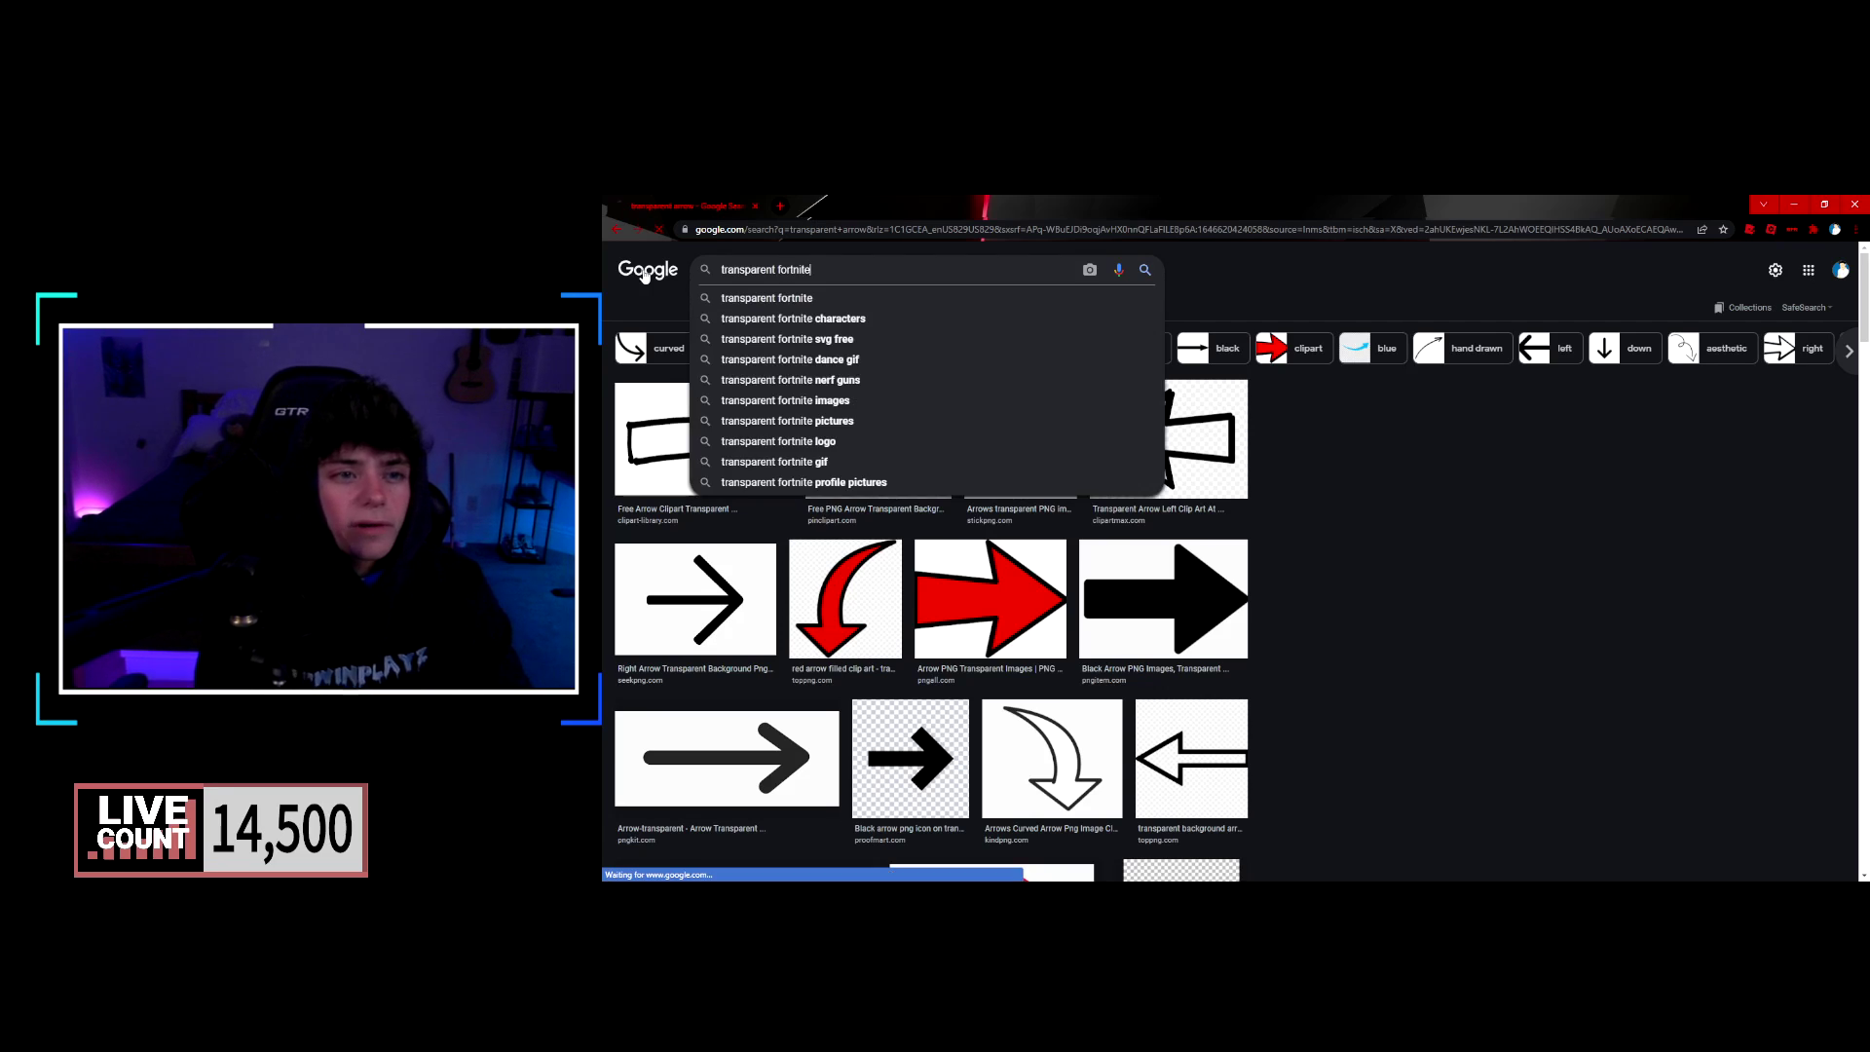
key("Return")
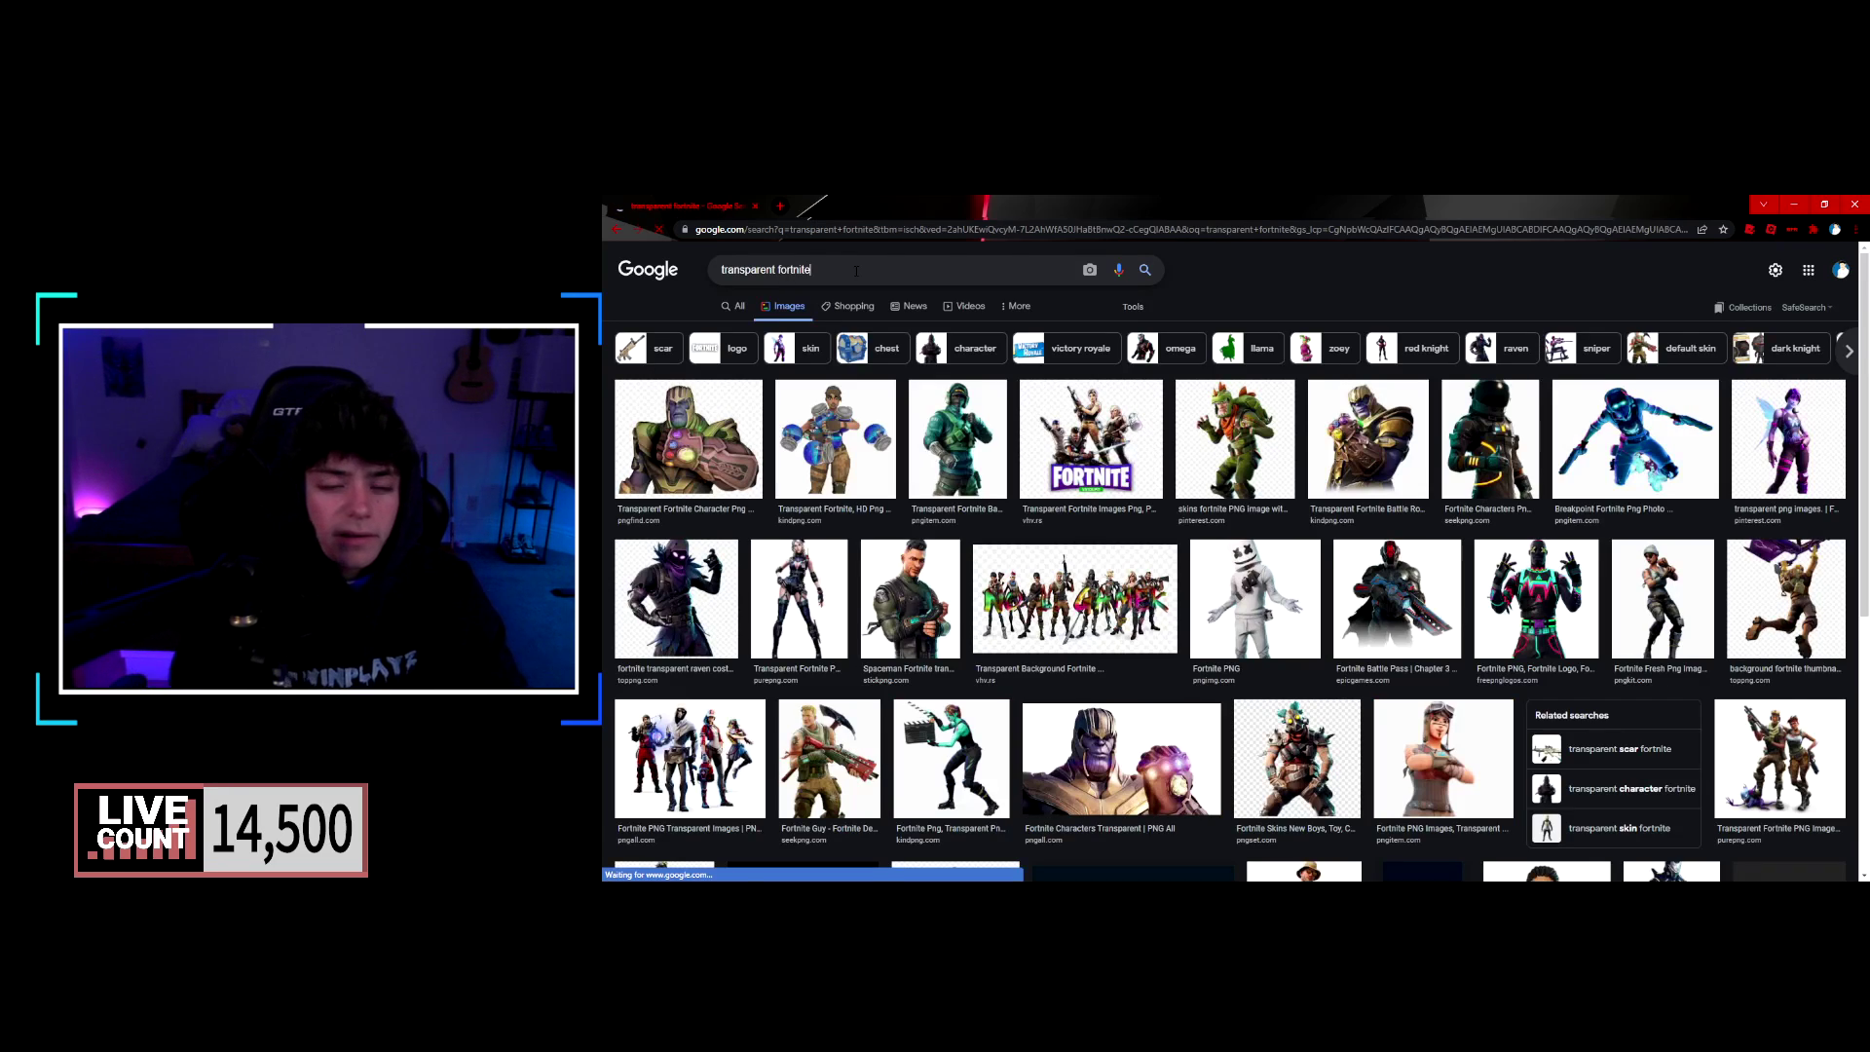
left_click(856, 272)
type("arrow")
key("Return")
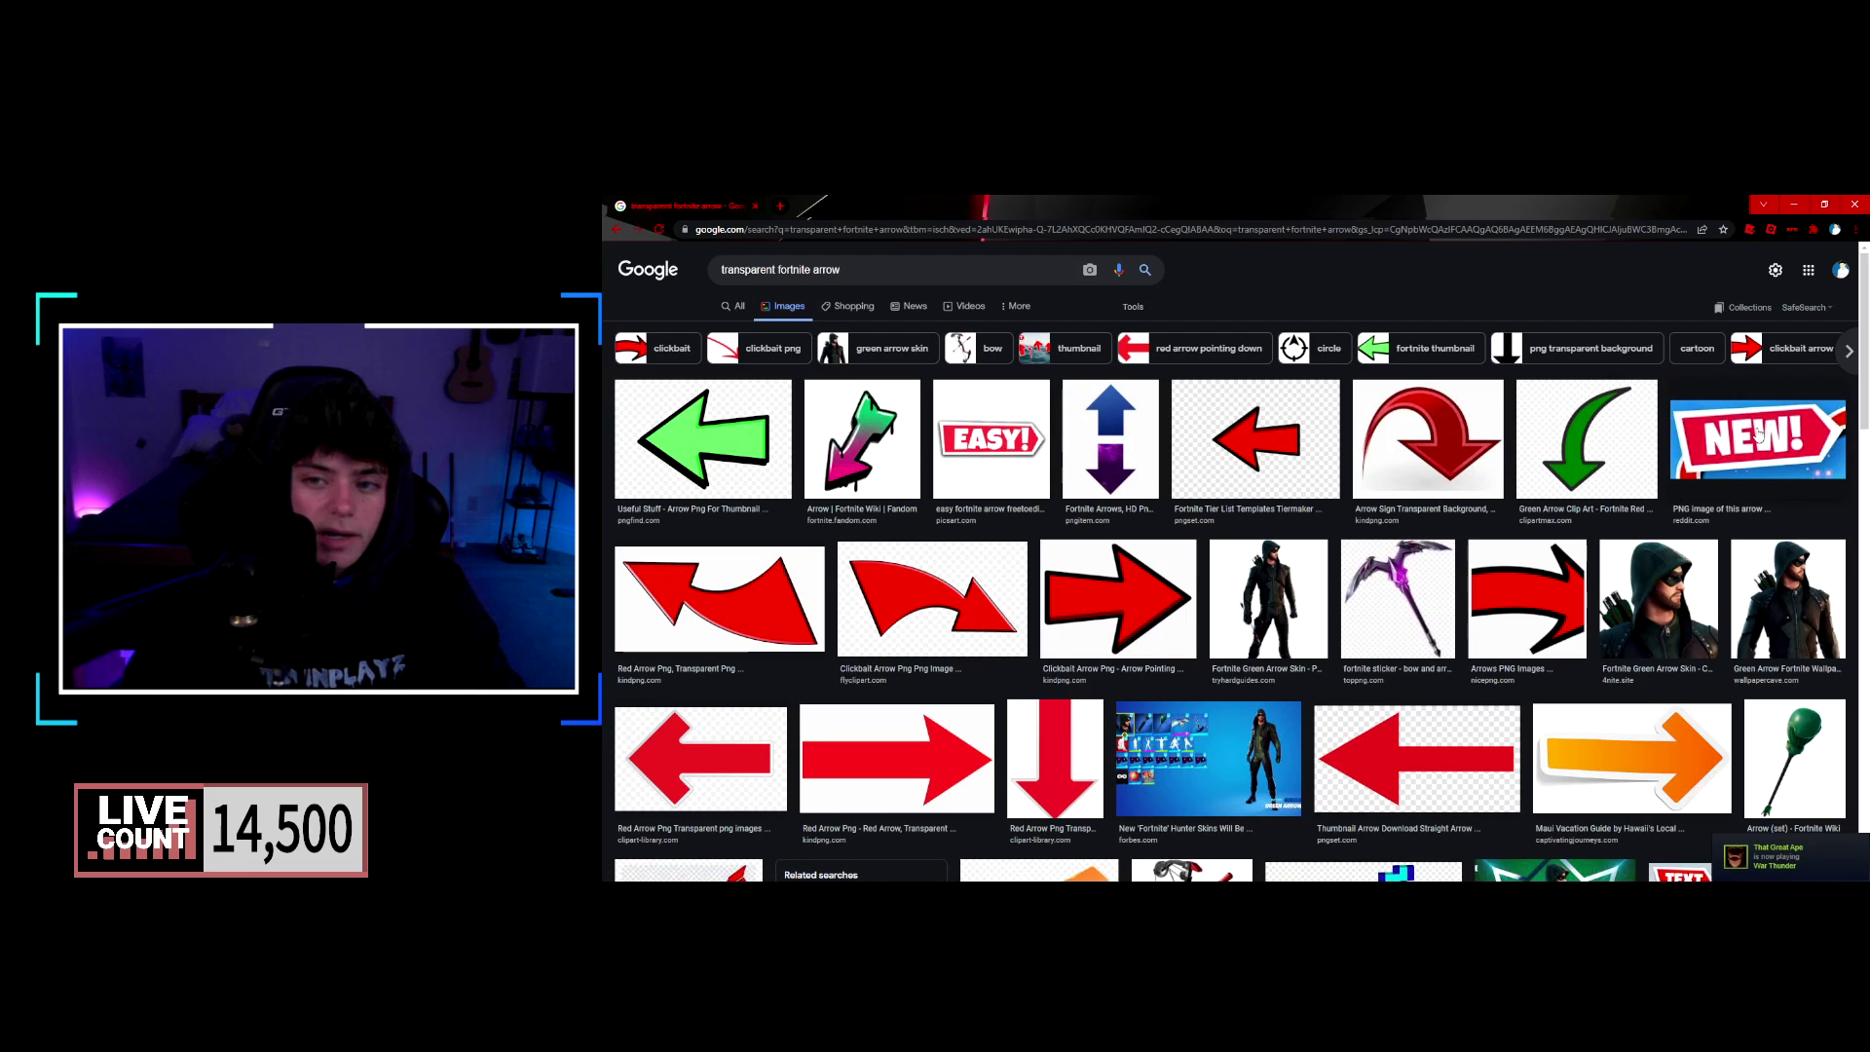
scroll(1459, 465, "down", 6)
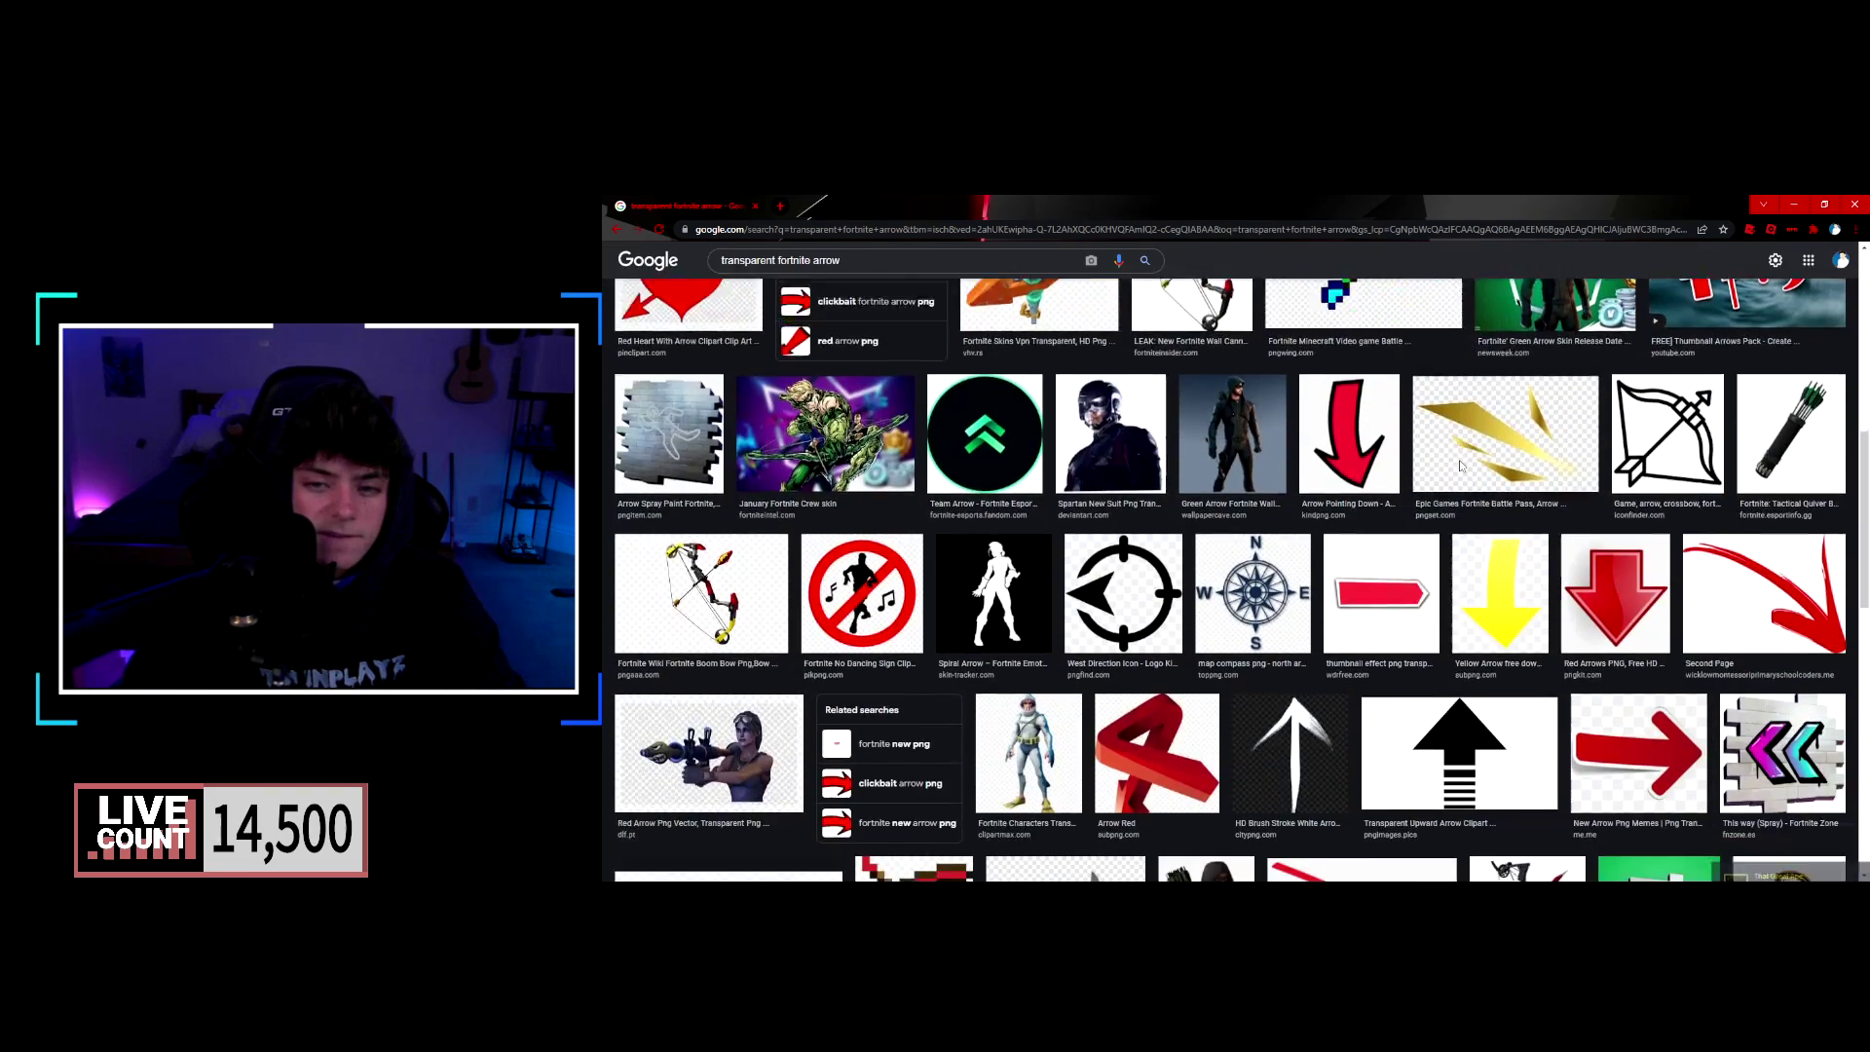
scroll(1458, 466, "down", 3)
Save the red arrow banner with the white outline as arrow and close the image search.
left_click(1377, 314)
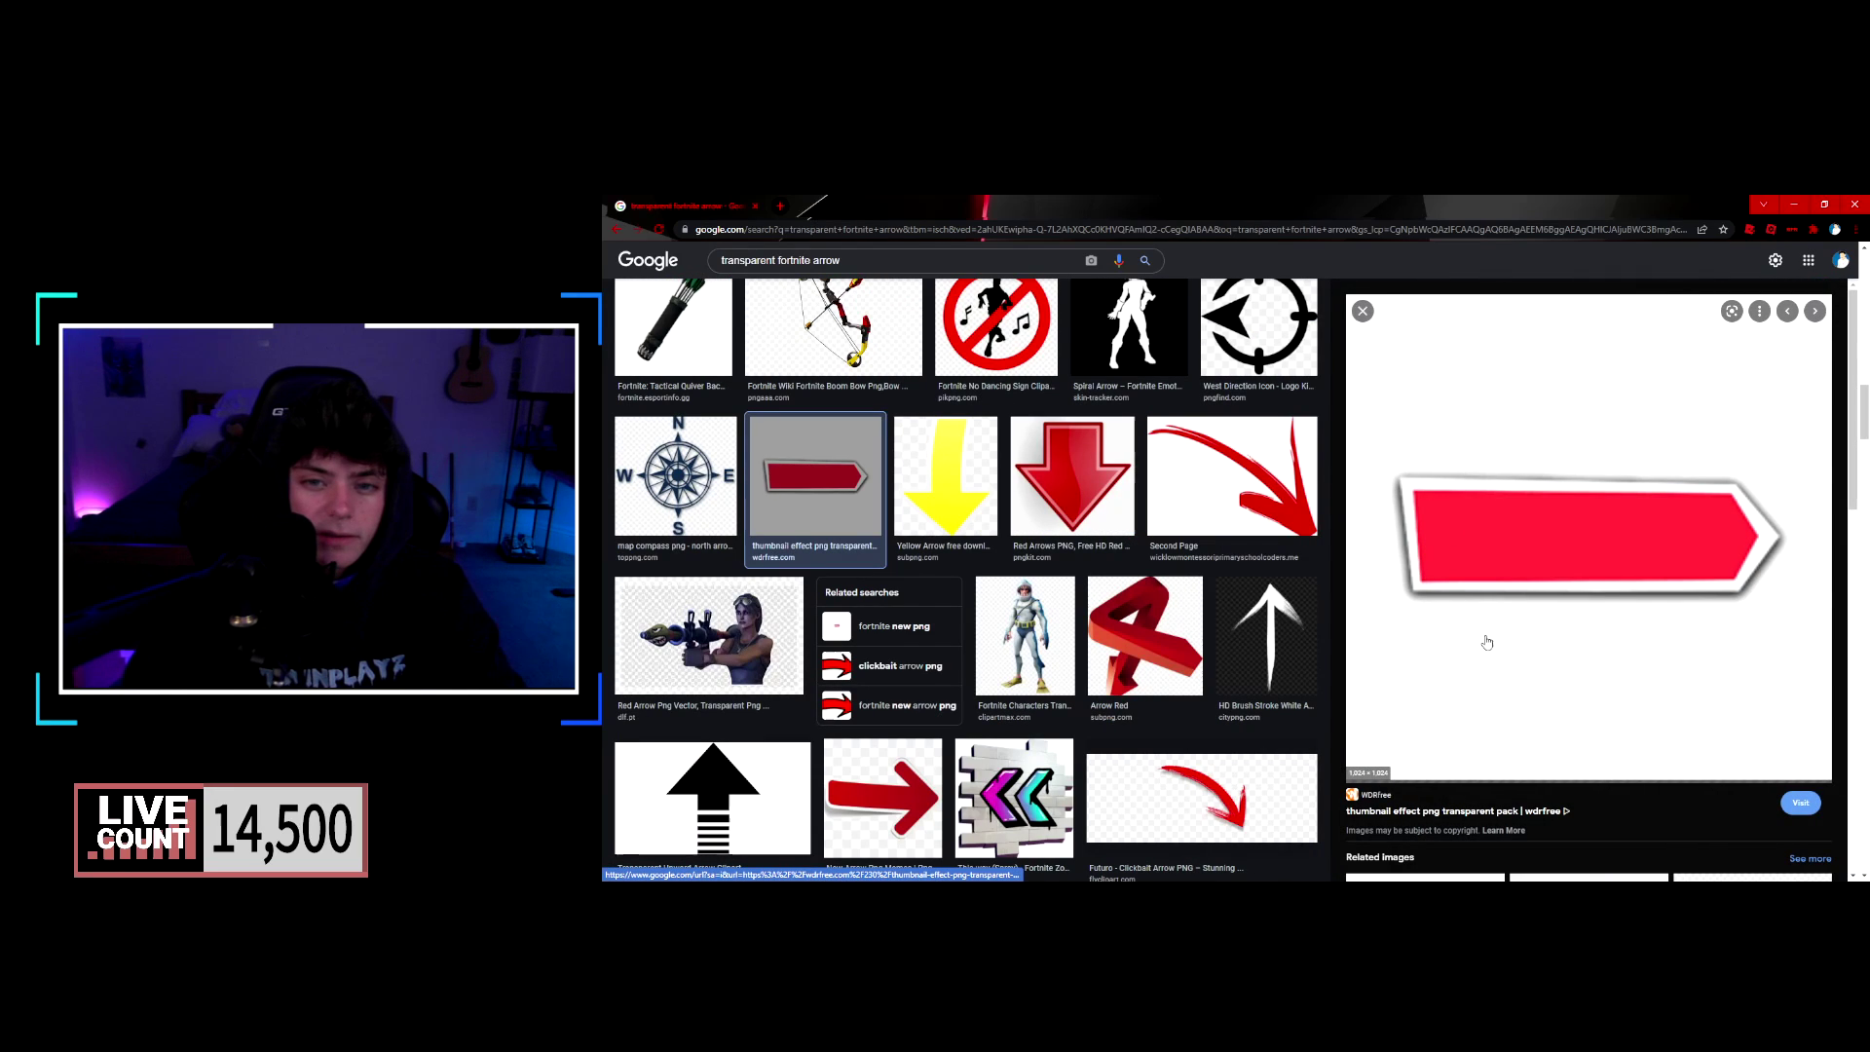
right_click(1555, 545)
left_click(1597, 706)
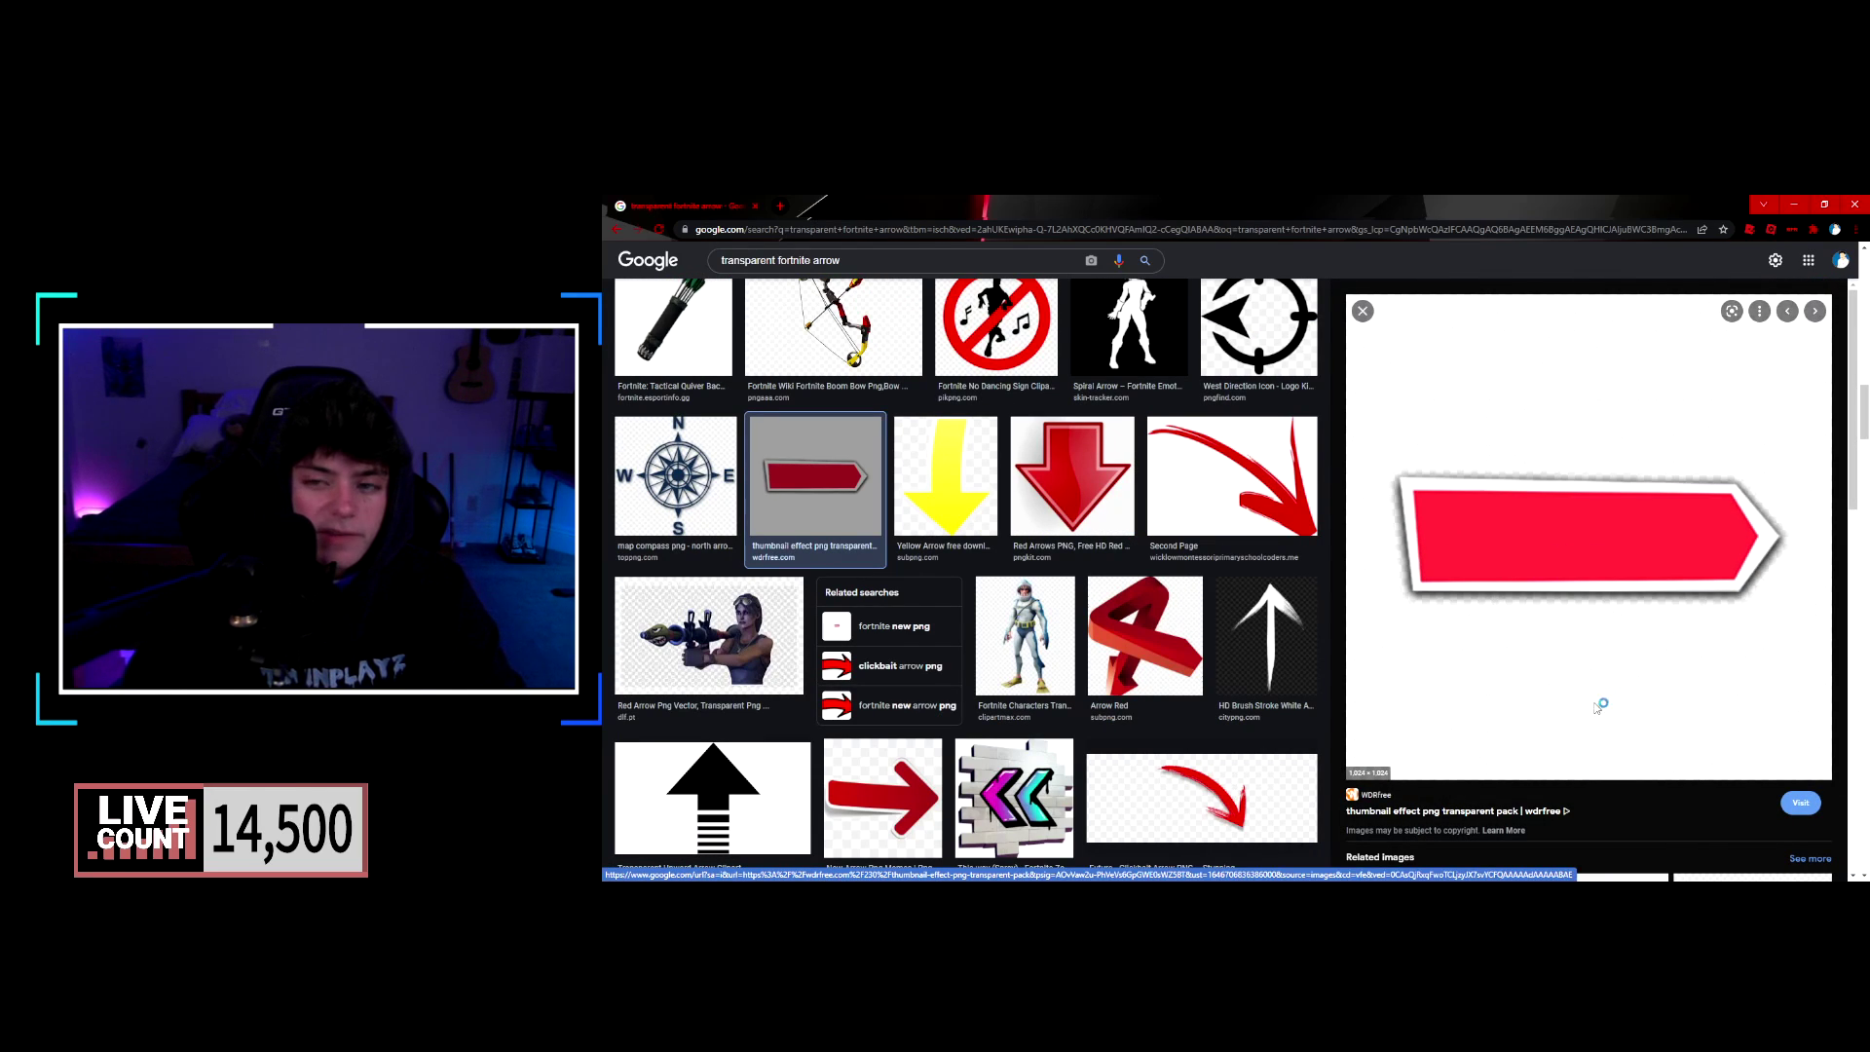
key("Return")
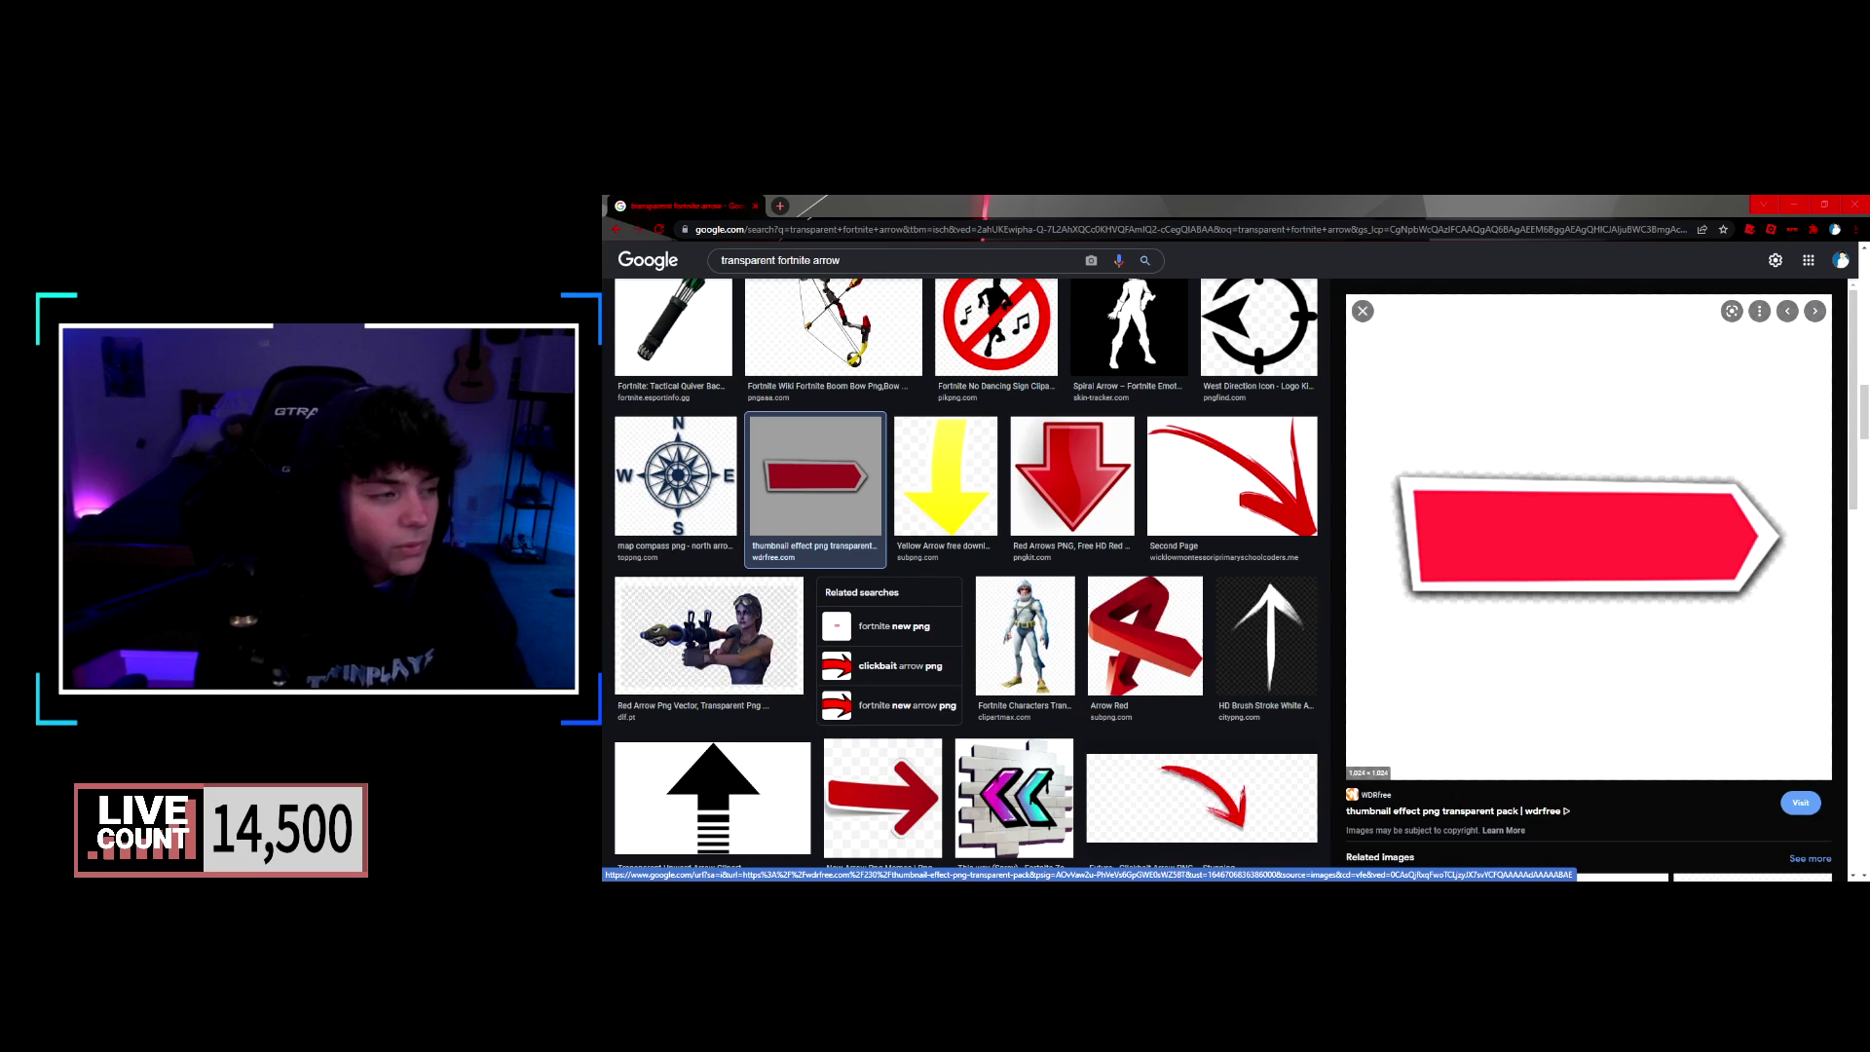
left_click(755, 207)
Place the arrow image in the Icon document, scaled to about 18% and rotated about 7 degrees, in the canvas's lower-left corner.
left_click(640, 205)
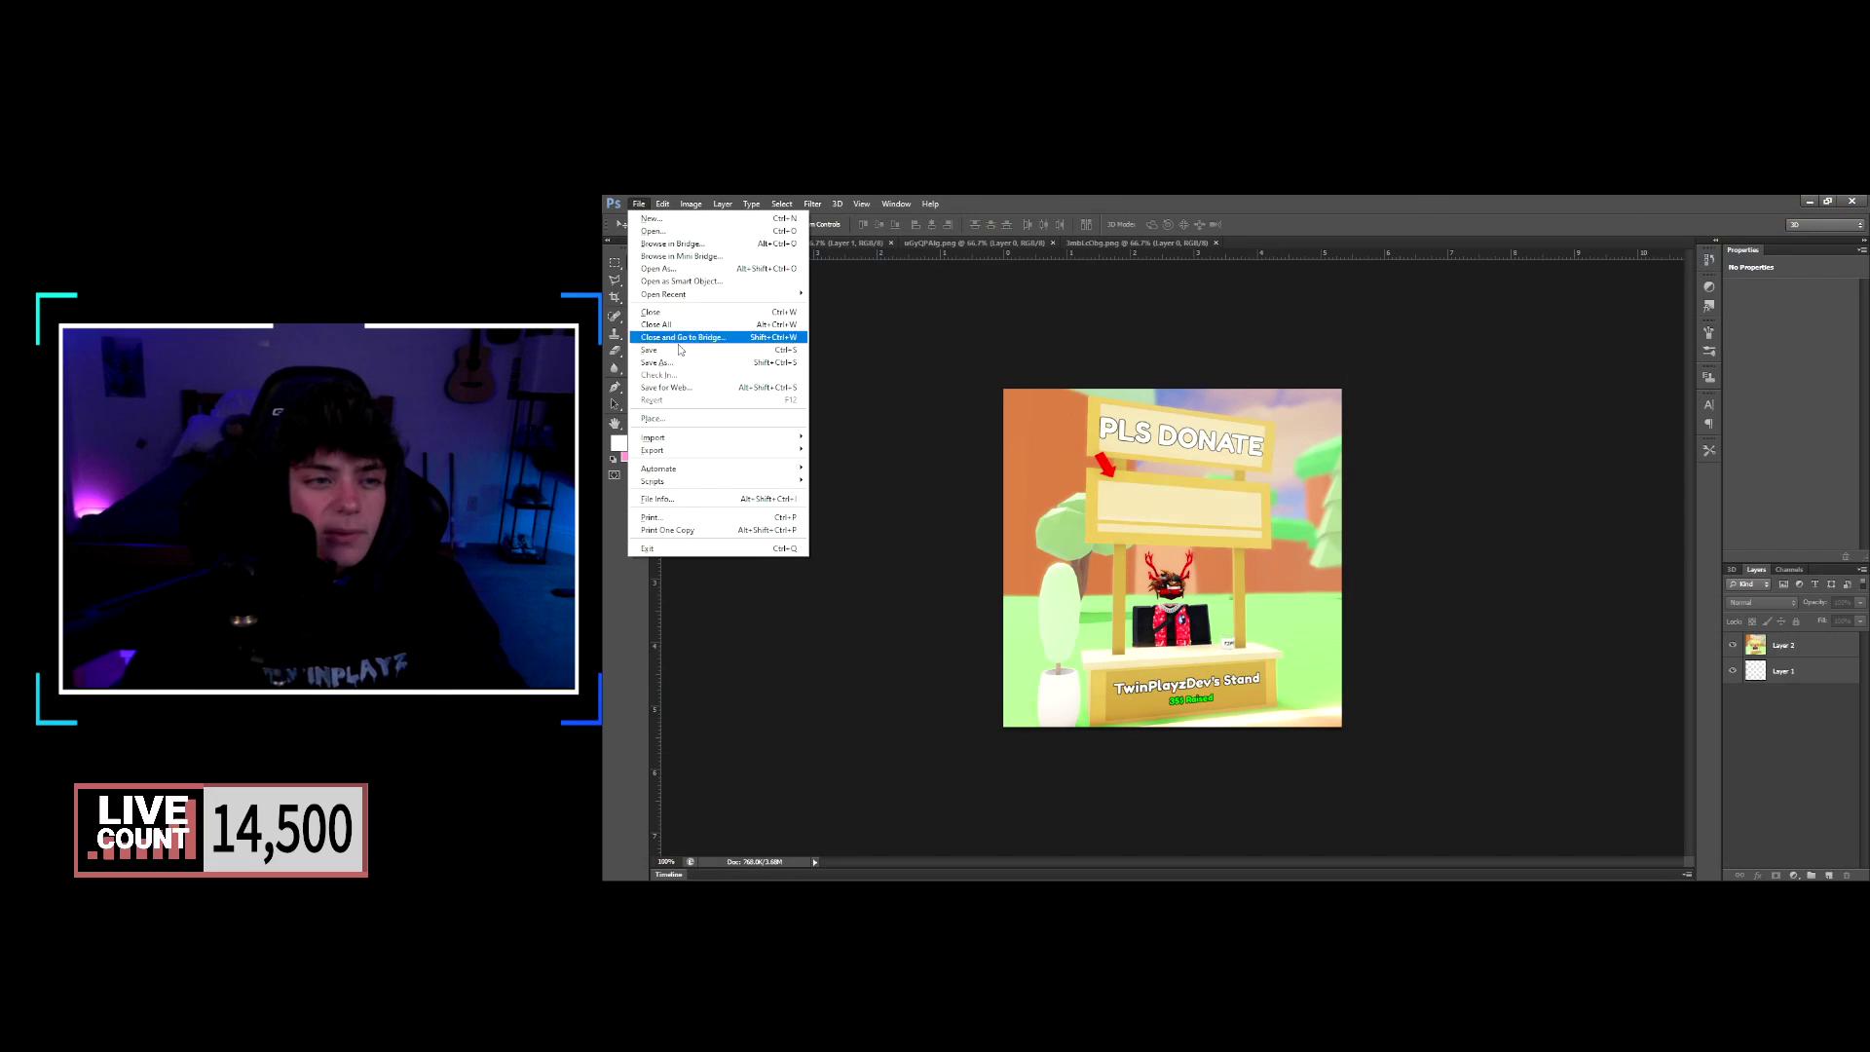
left_click(661, 423)
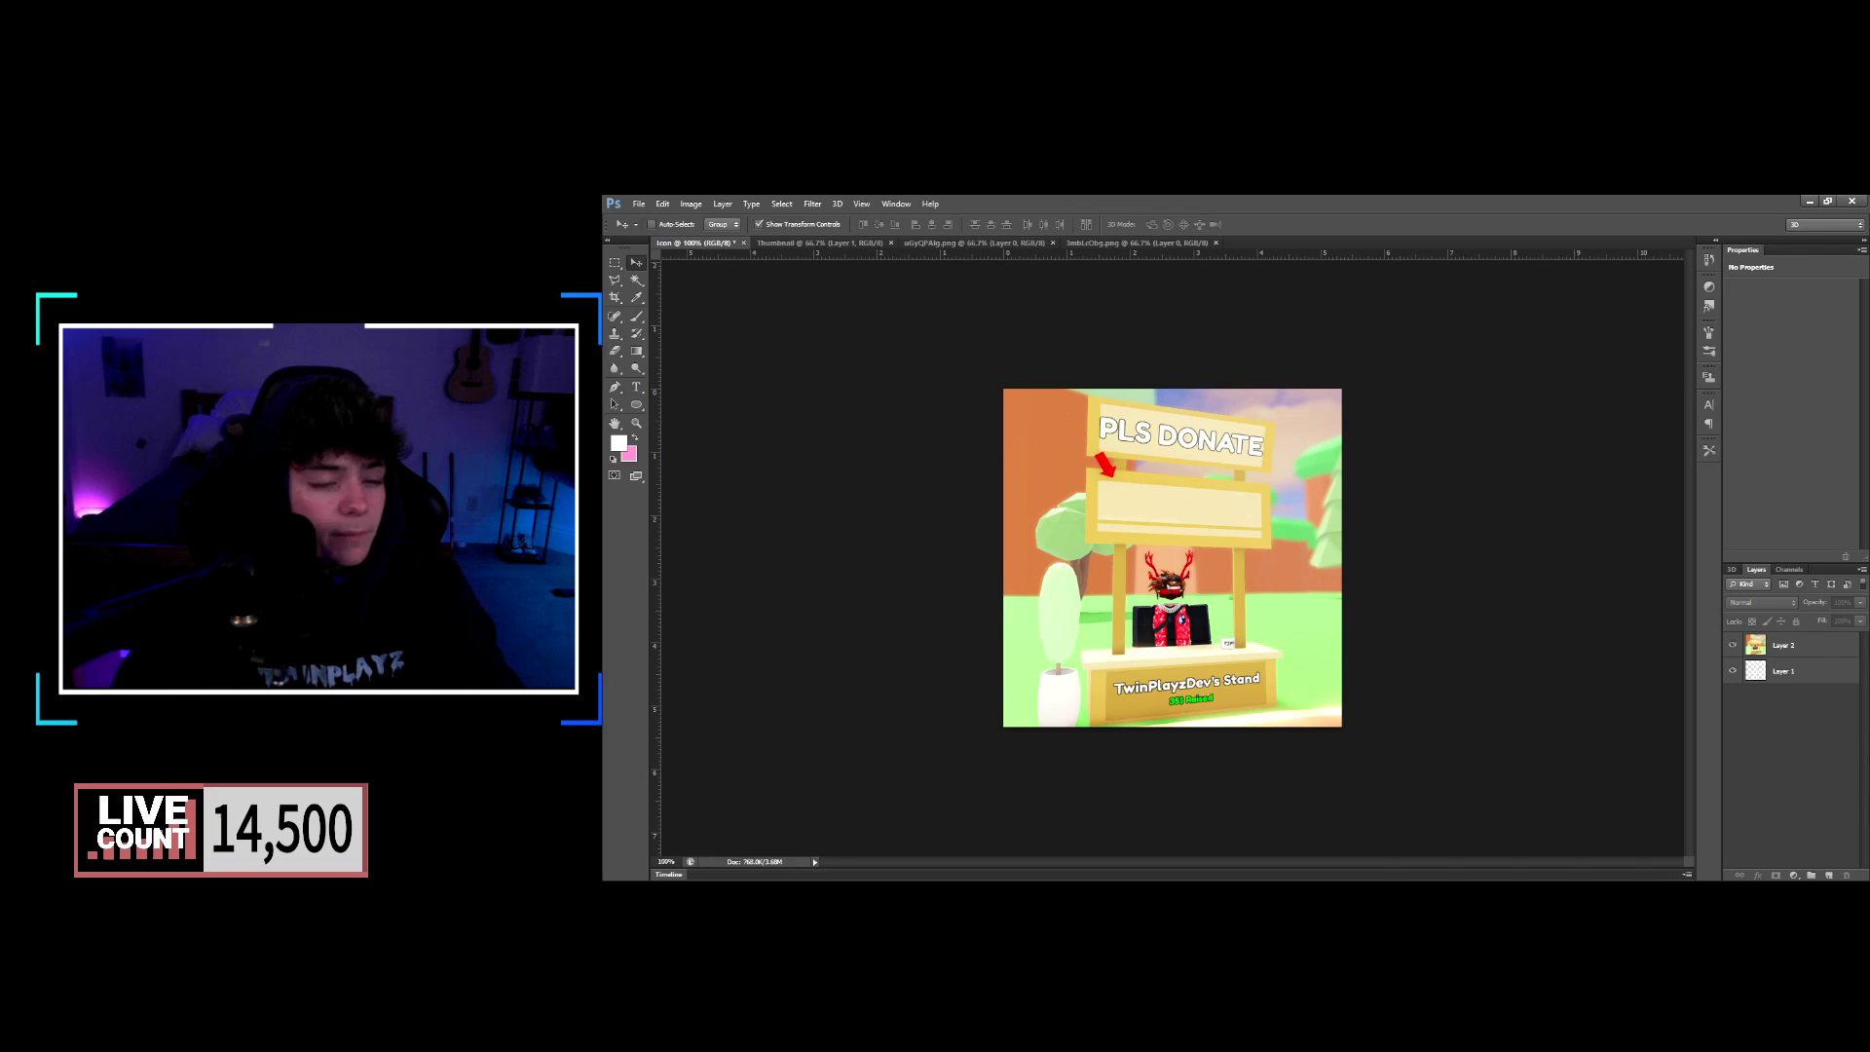
left_click_drag(1256, 547, 1242, 625)
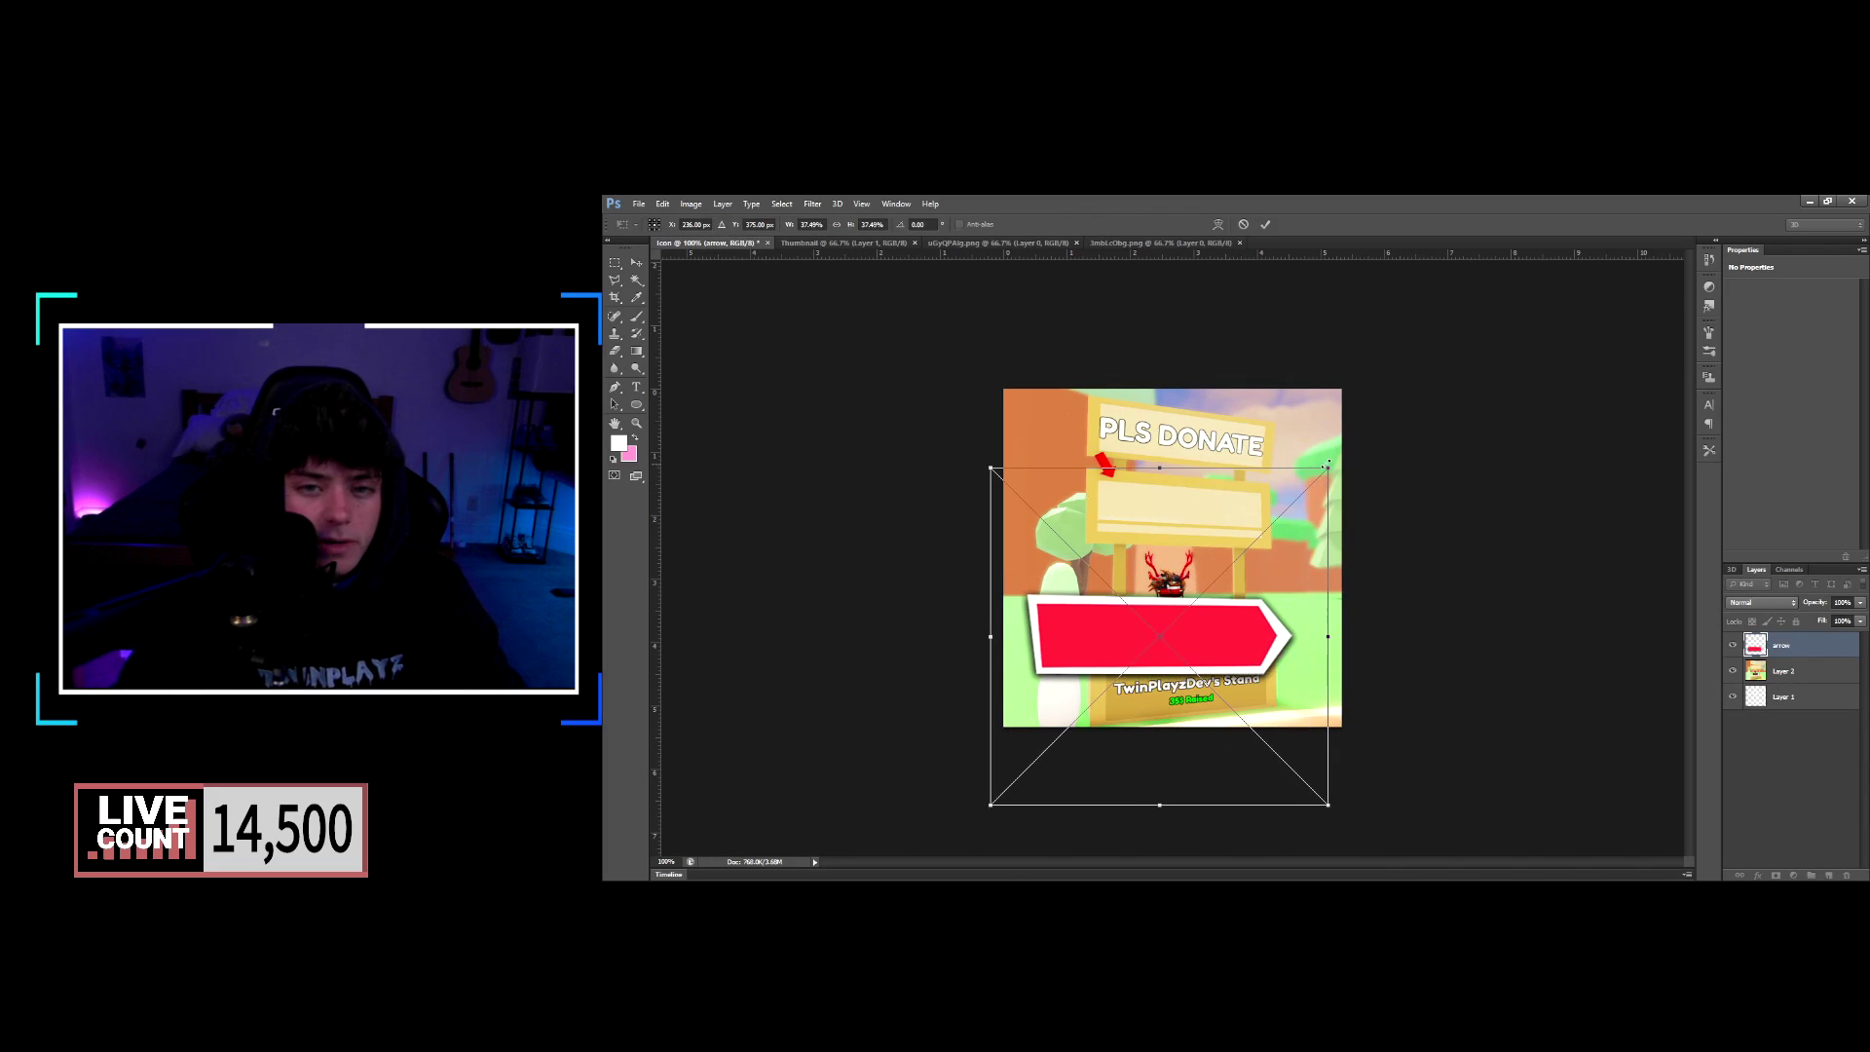
left_click_drag(1326, 466, 1205, 615)
left_click_drag(1121, 675, 1153, 626)
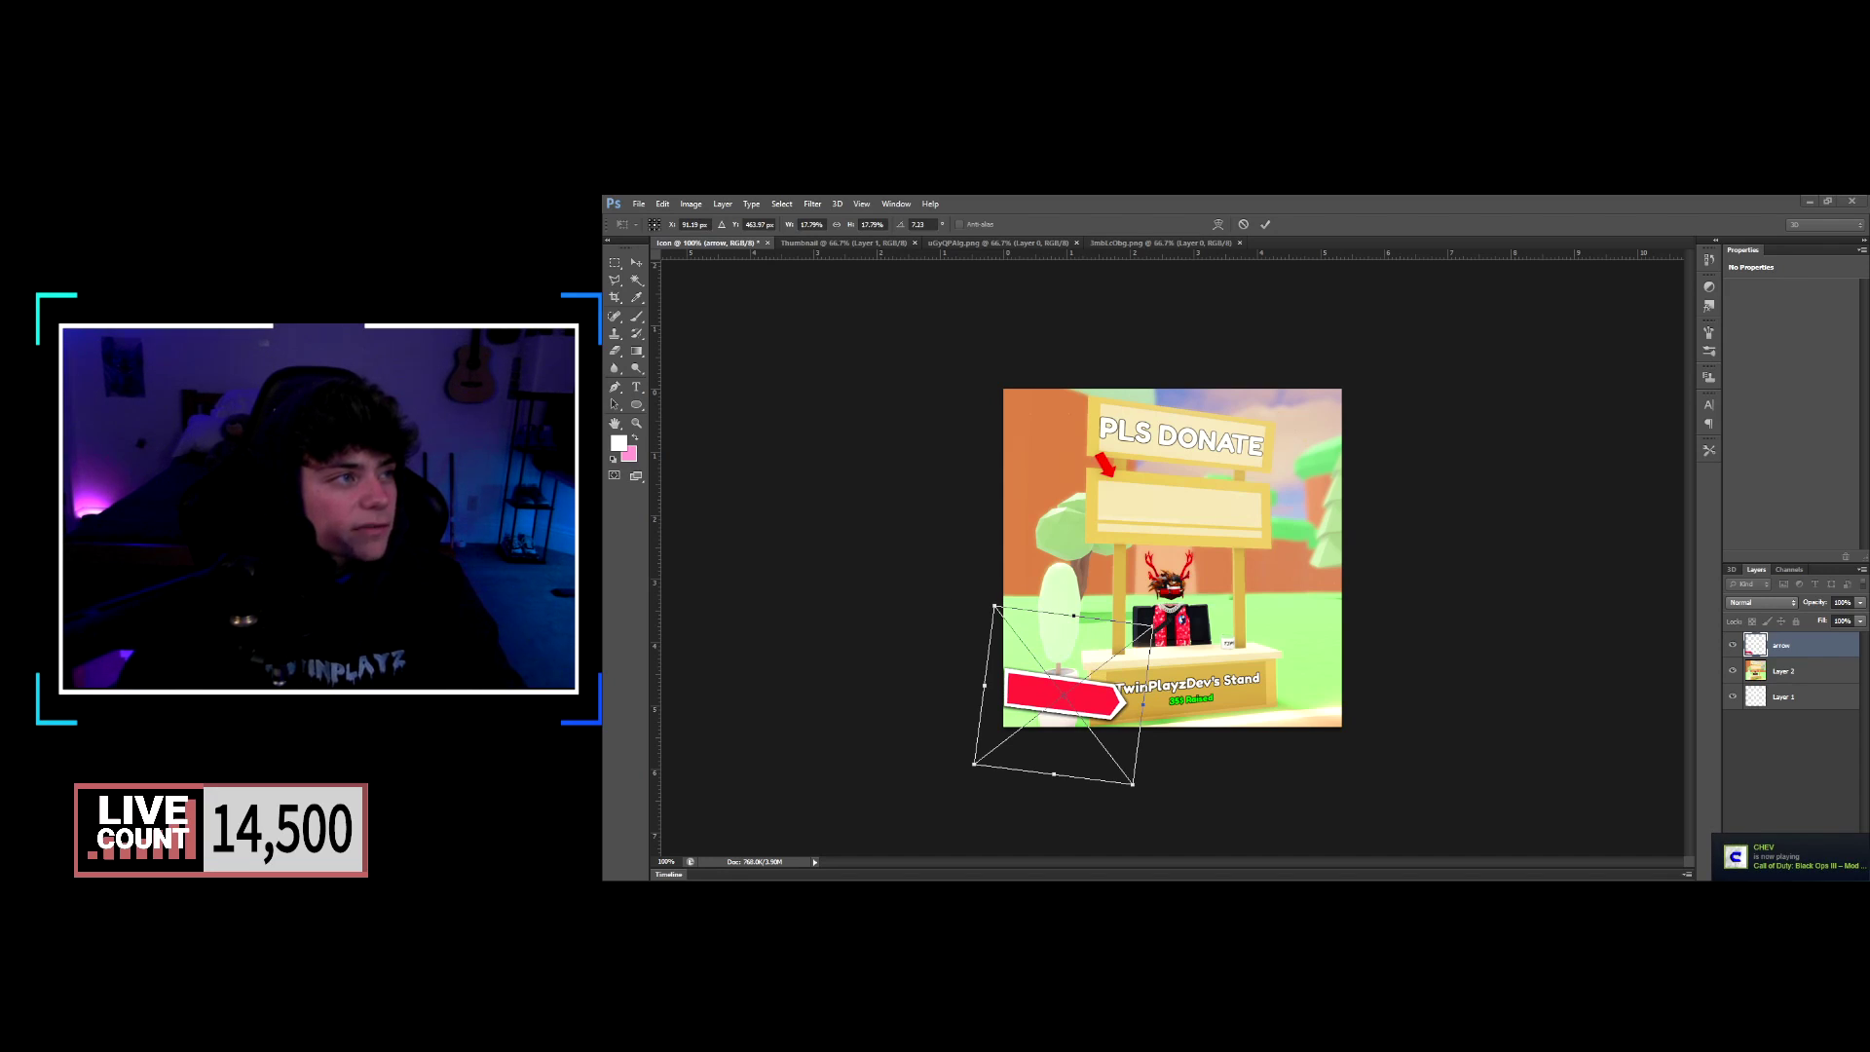
left_click_drag(1098, 703, 1111, 693)
left_click(1265, 224)
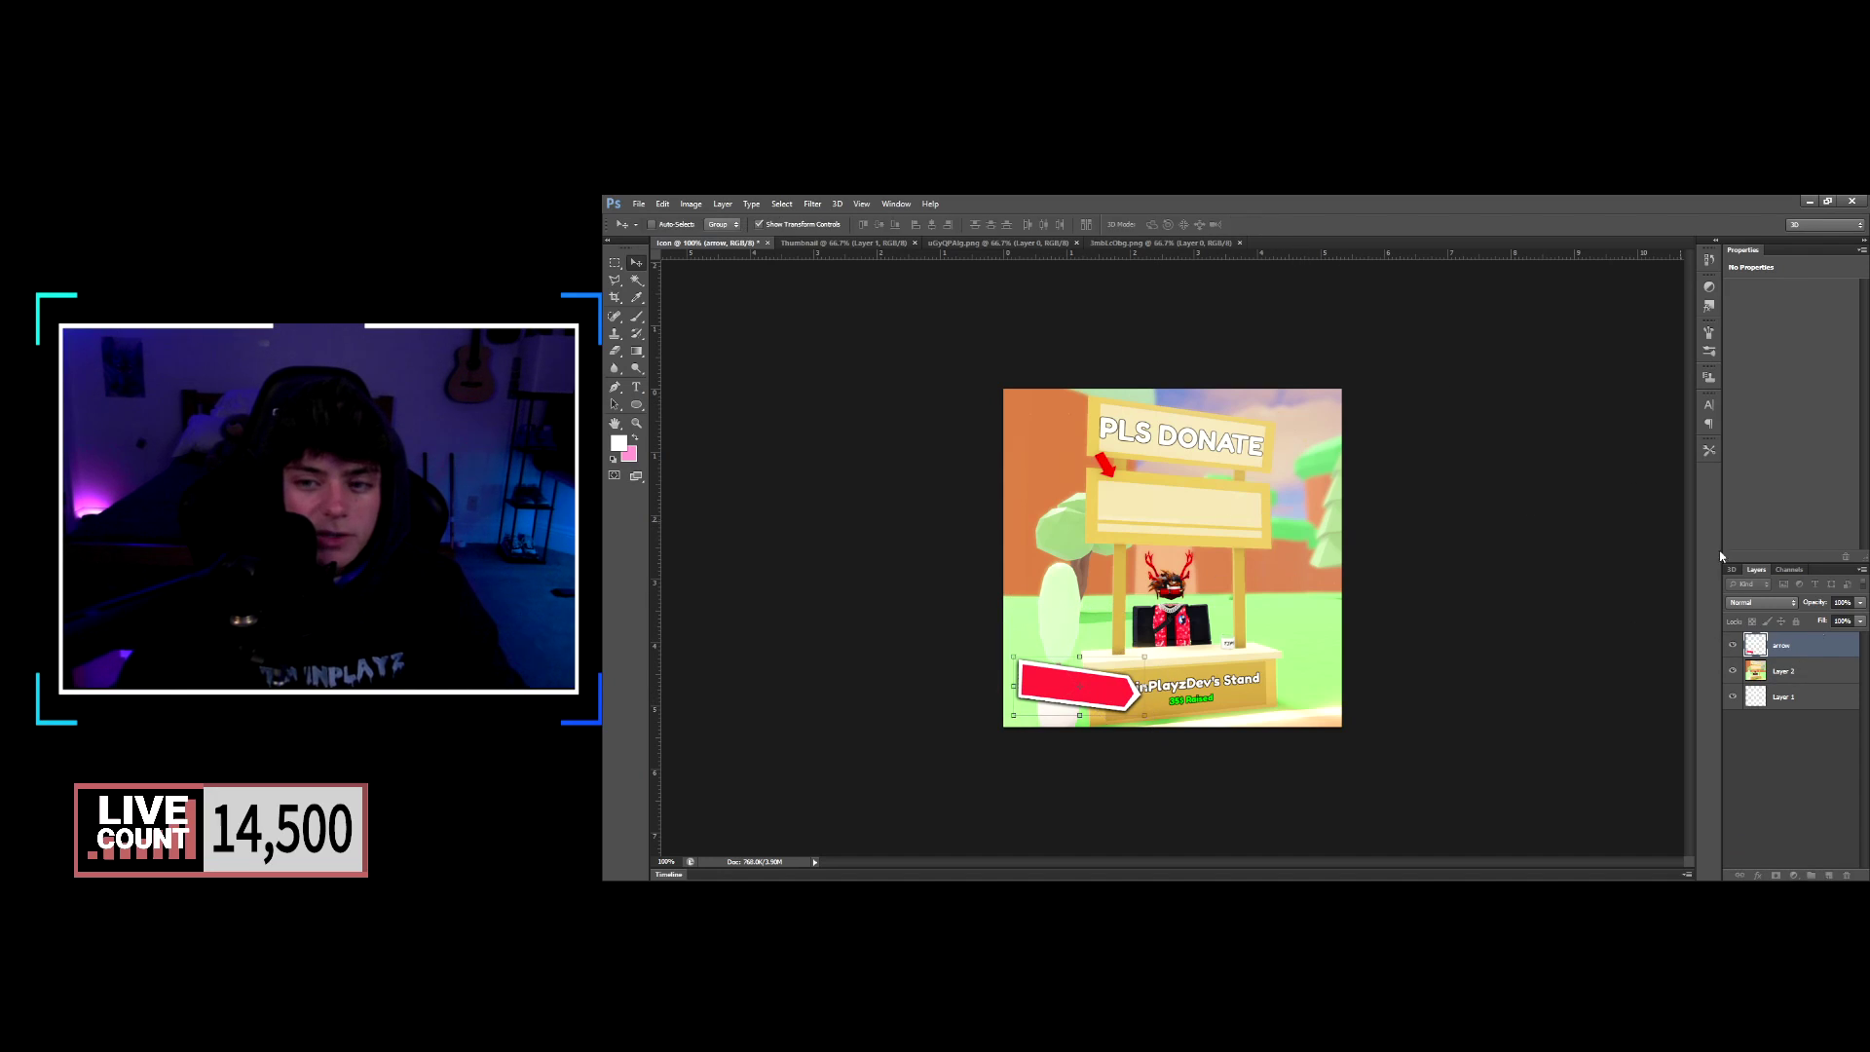
Shift the stand screenshot layer to the right and adjust the arrow beside the stand counter, rotated about 3 degrees.
left_click(1783, 671)
left_click_drag(1278, 465, 1315, 466)
left_click(1783, 647)
mouse_move(1087, 695)
left_mouse_down()
mouse_move(1087, 591)
mouse_move(1101, 695)
mouse_move(1155, 666)
mouse_move(1175, 616)
mouse_move(1118, 625)
mouse_move(1117, 608)
mouse_move(1120, 694)
left_mouse_up()
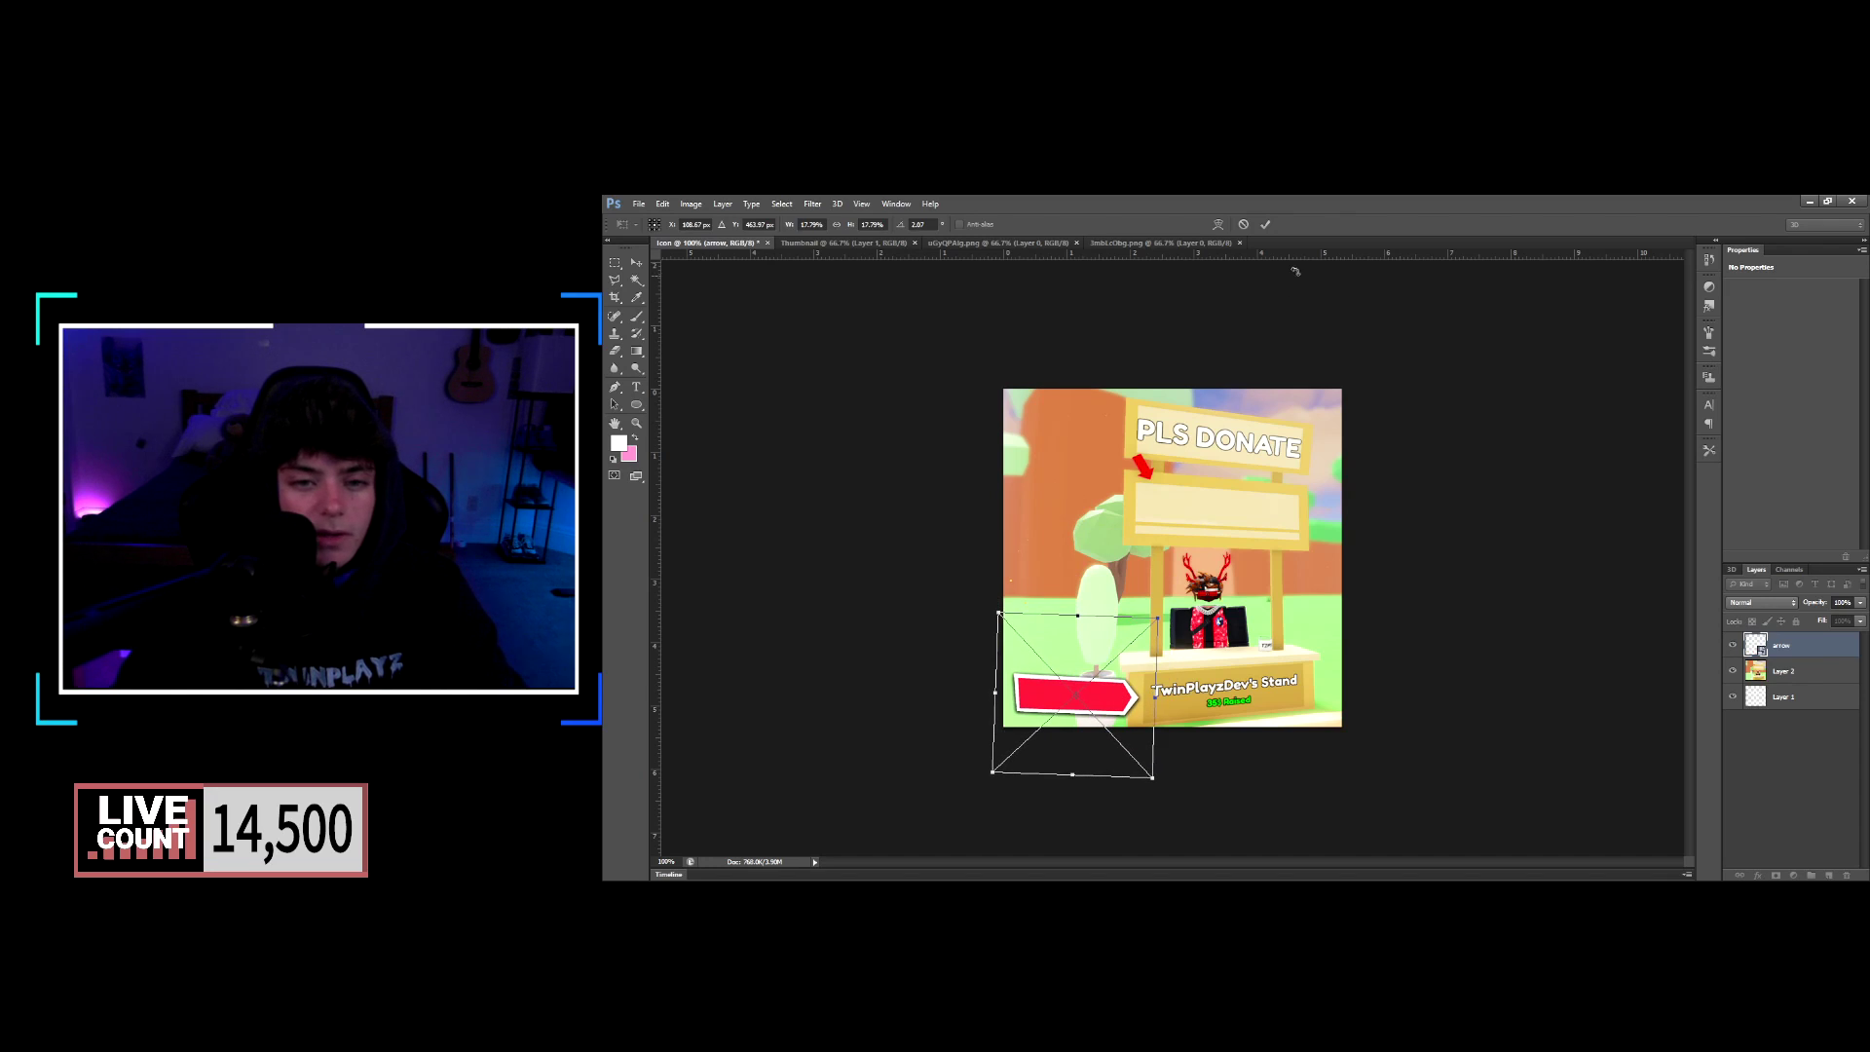
left_click(1264, 224)
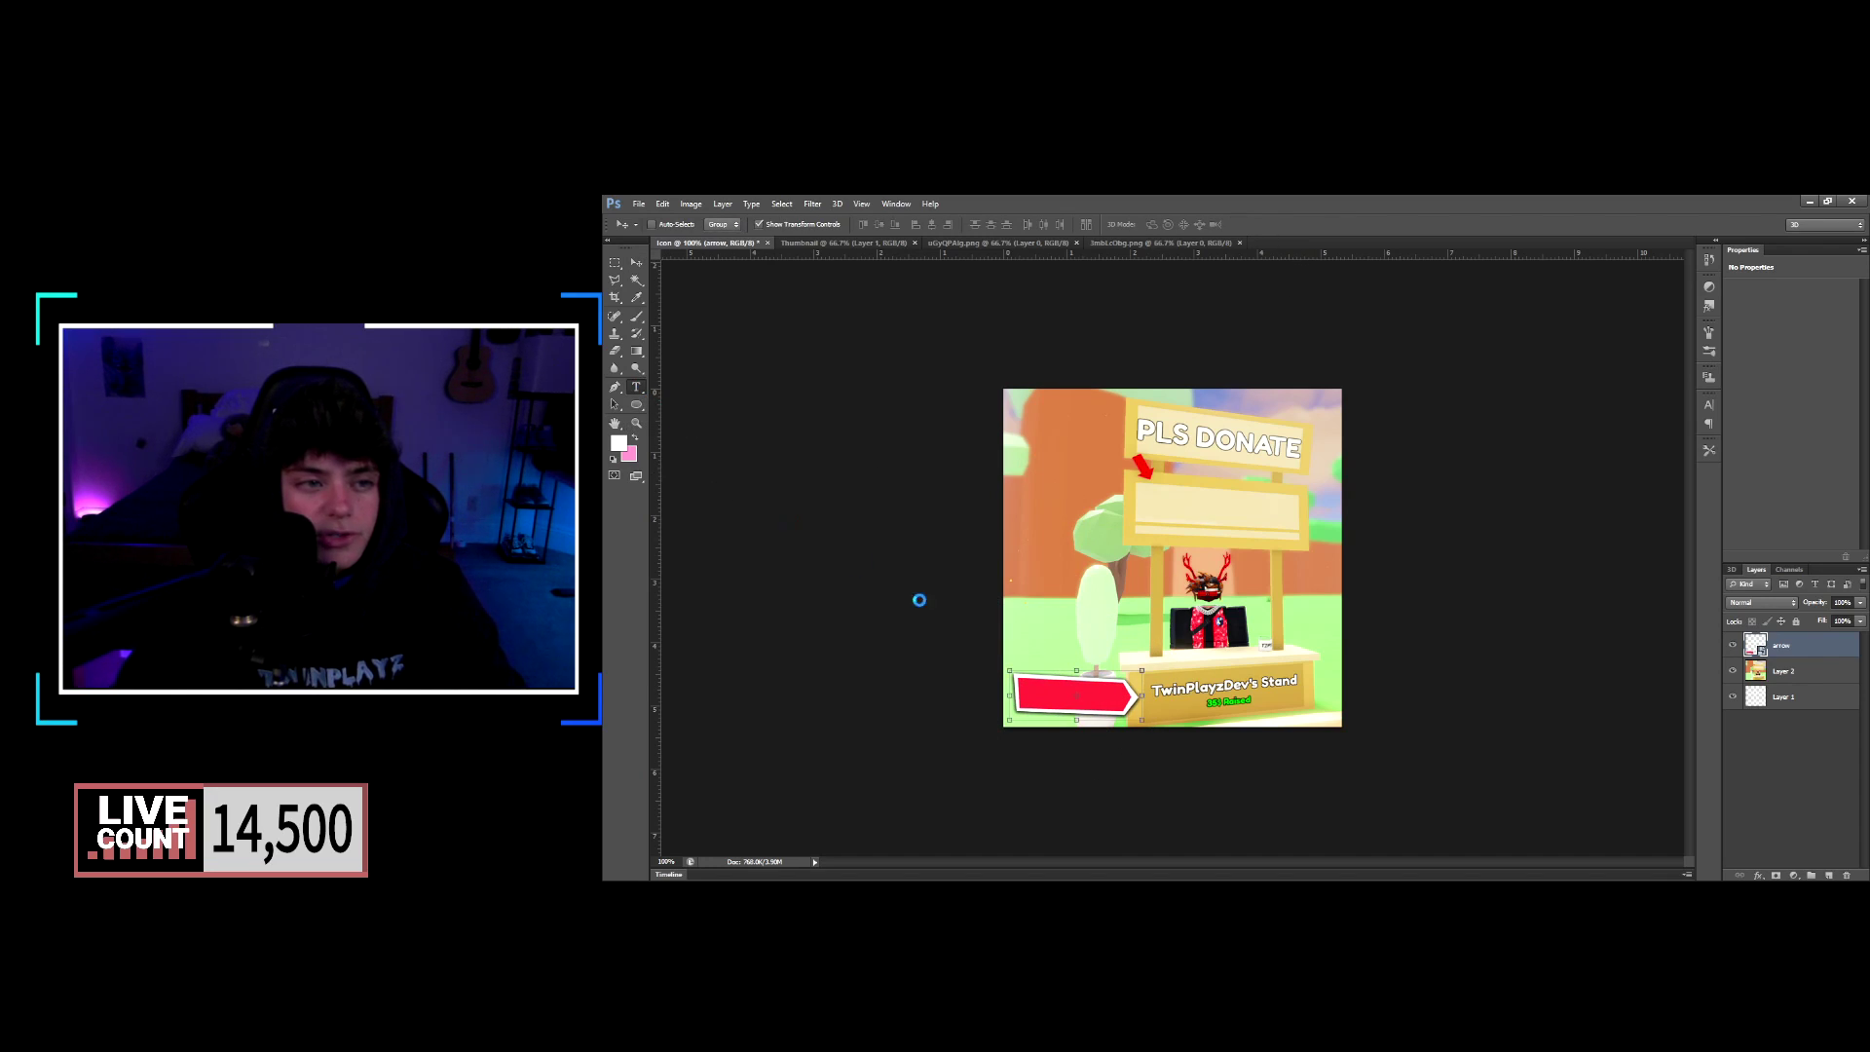
Add the text "NEW!" on the red arrow and enlarge and tilt it to fill the arrow.
key("t")
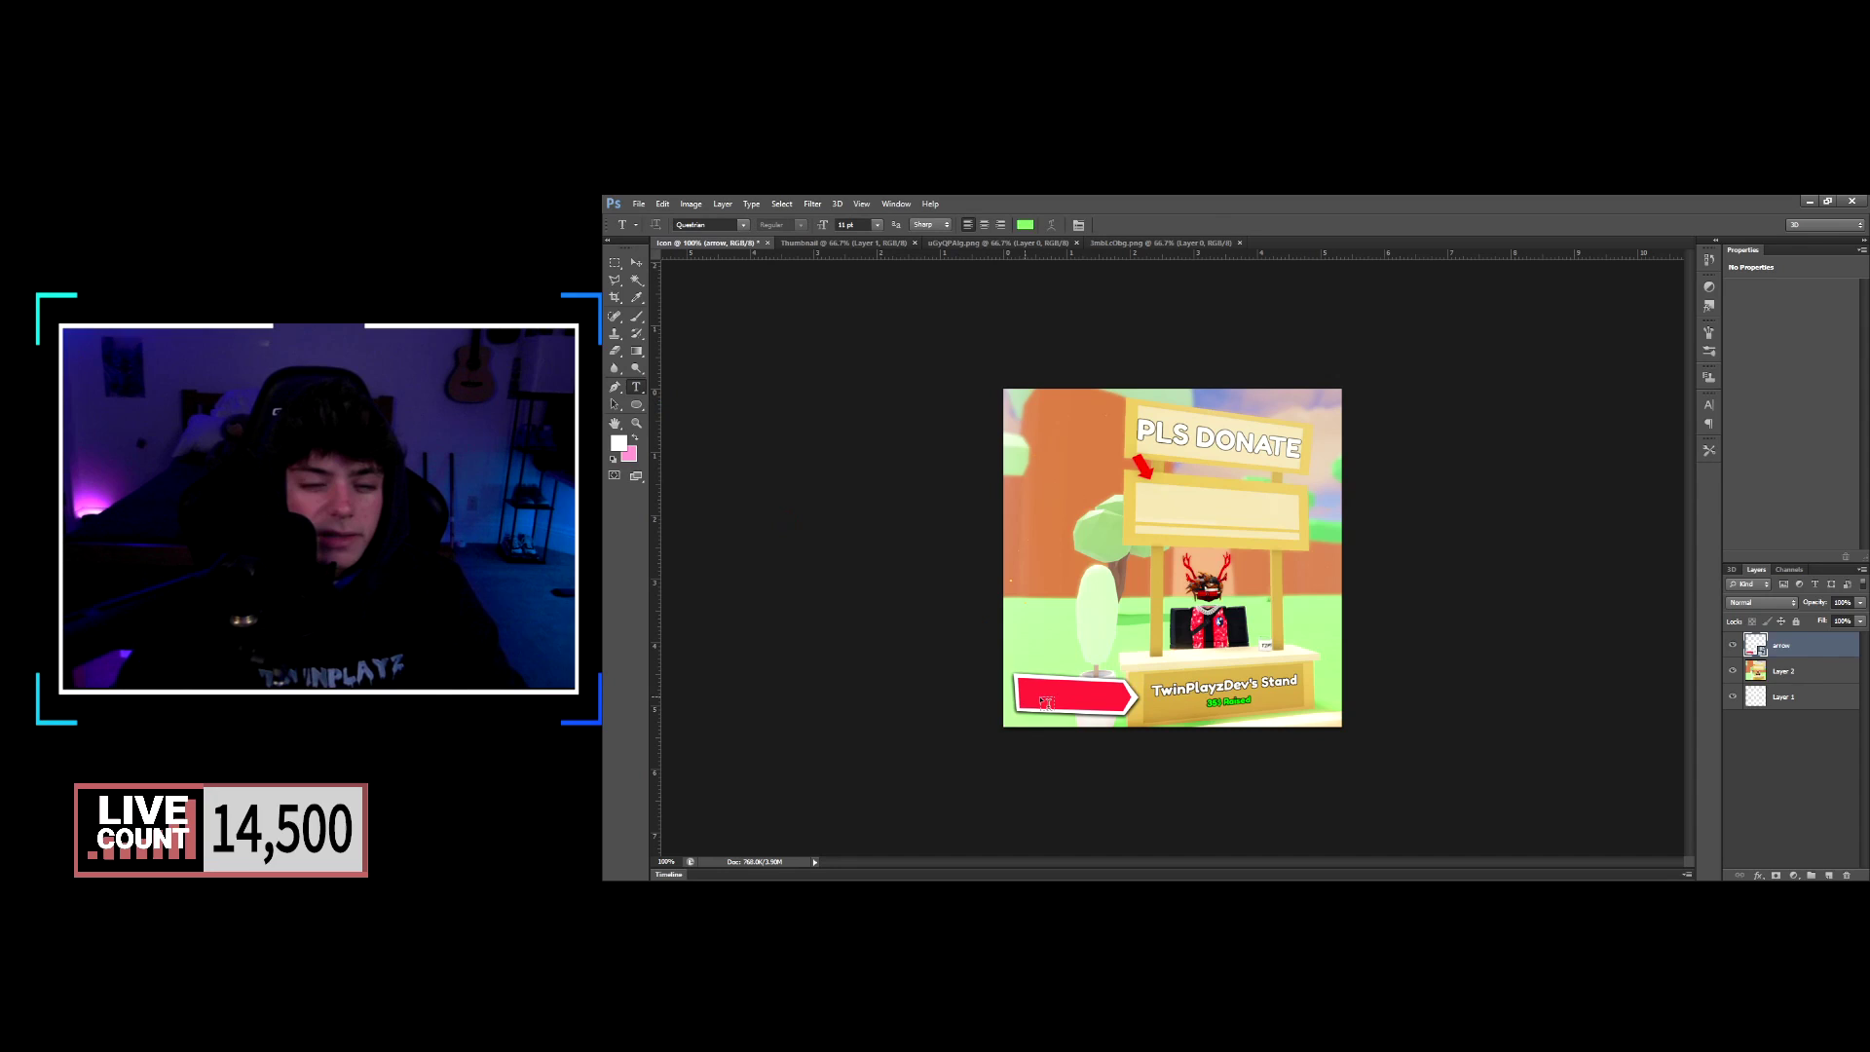
left_click(1045, 701)
type("NEW")
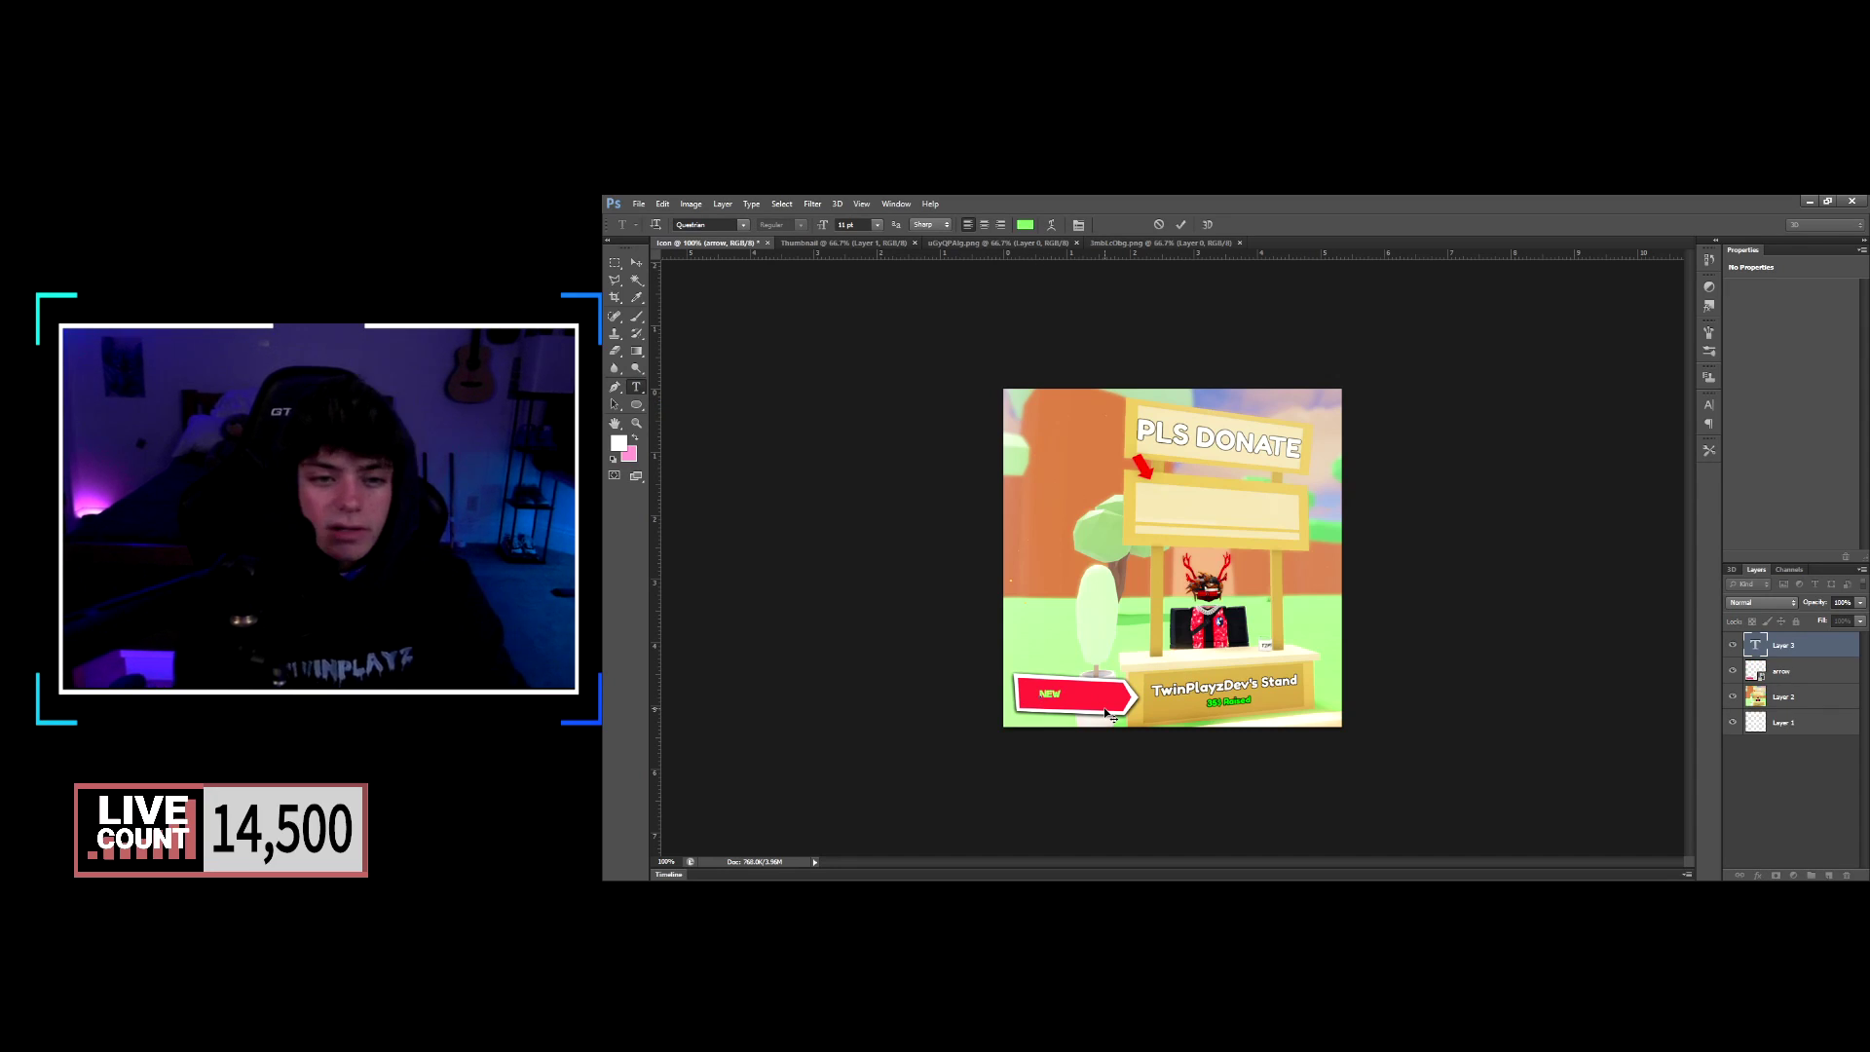
type("!")
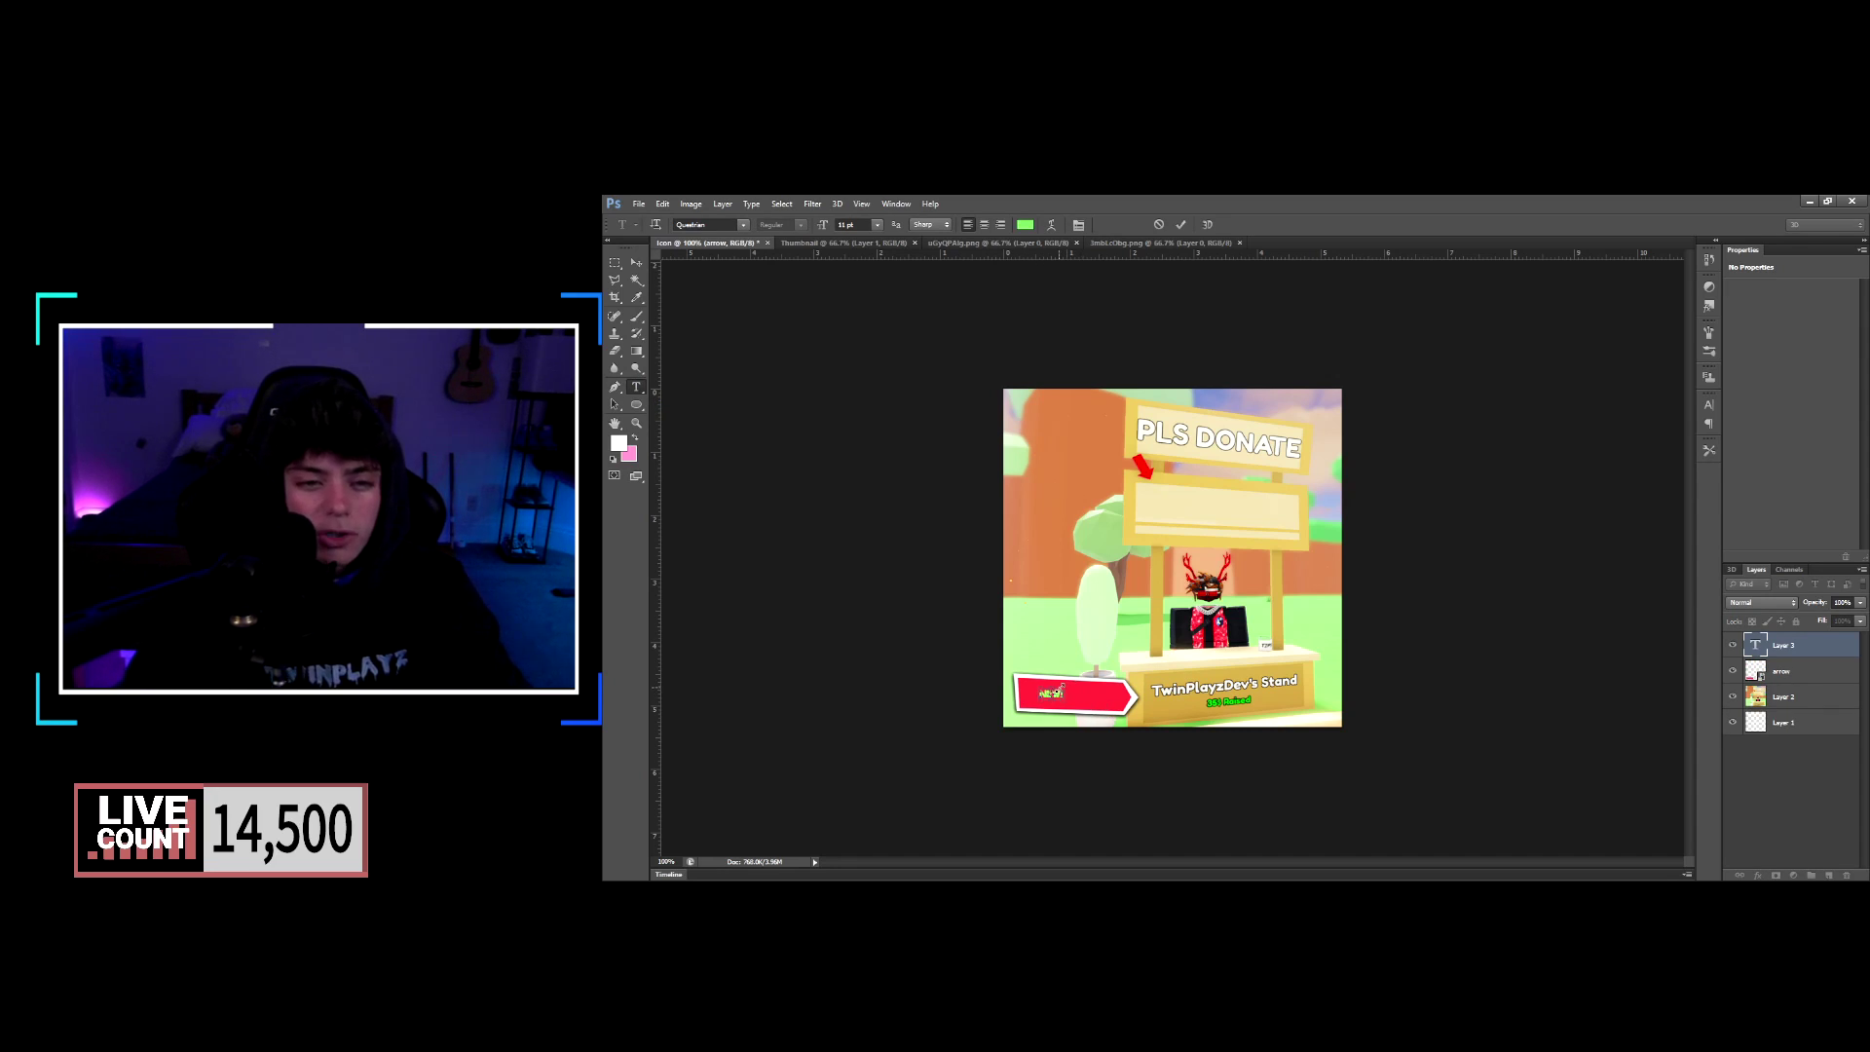
left_click_drag(1062, 688, 1131, 677)
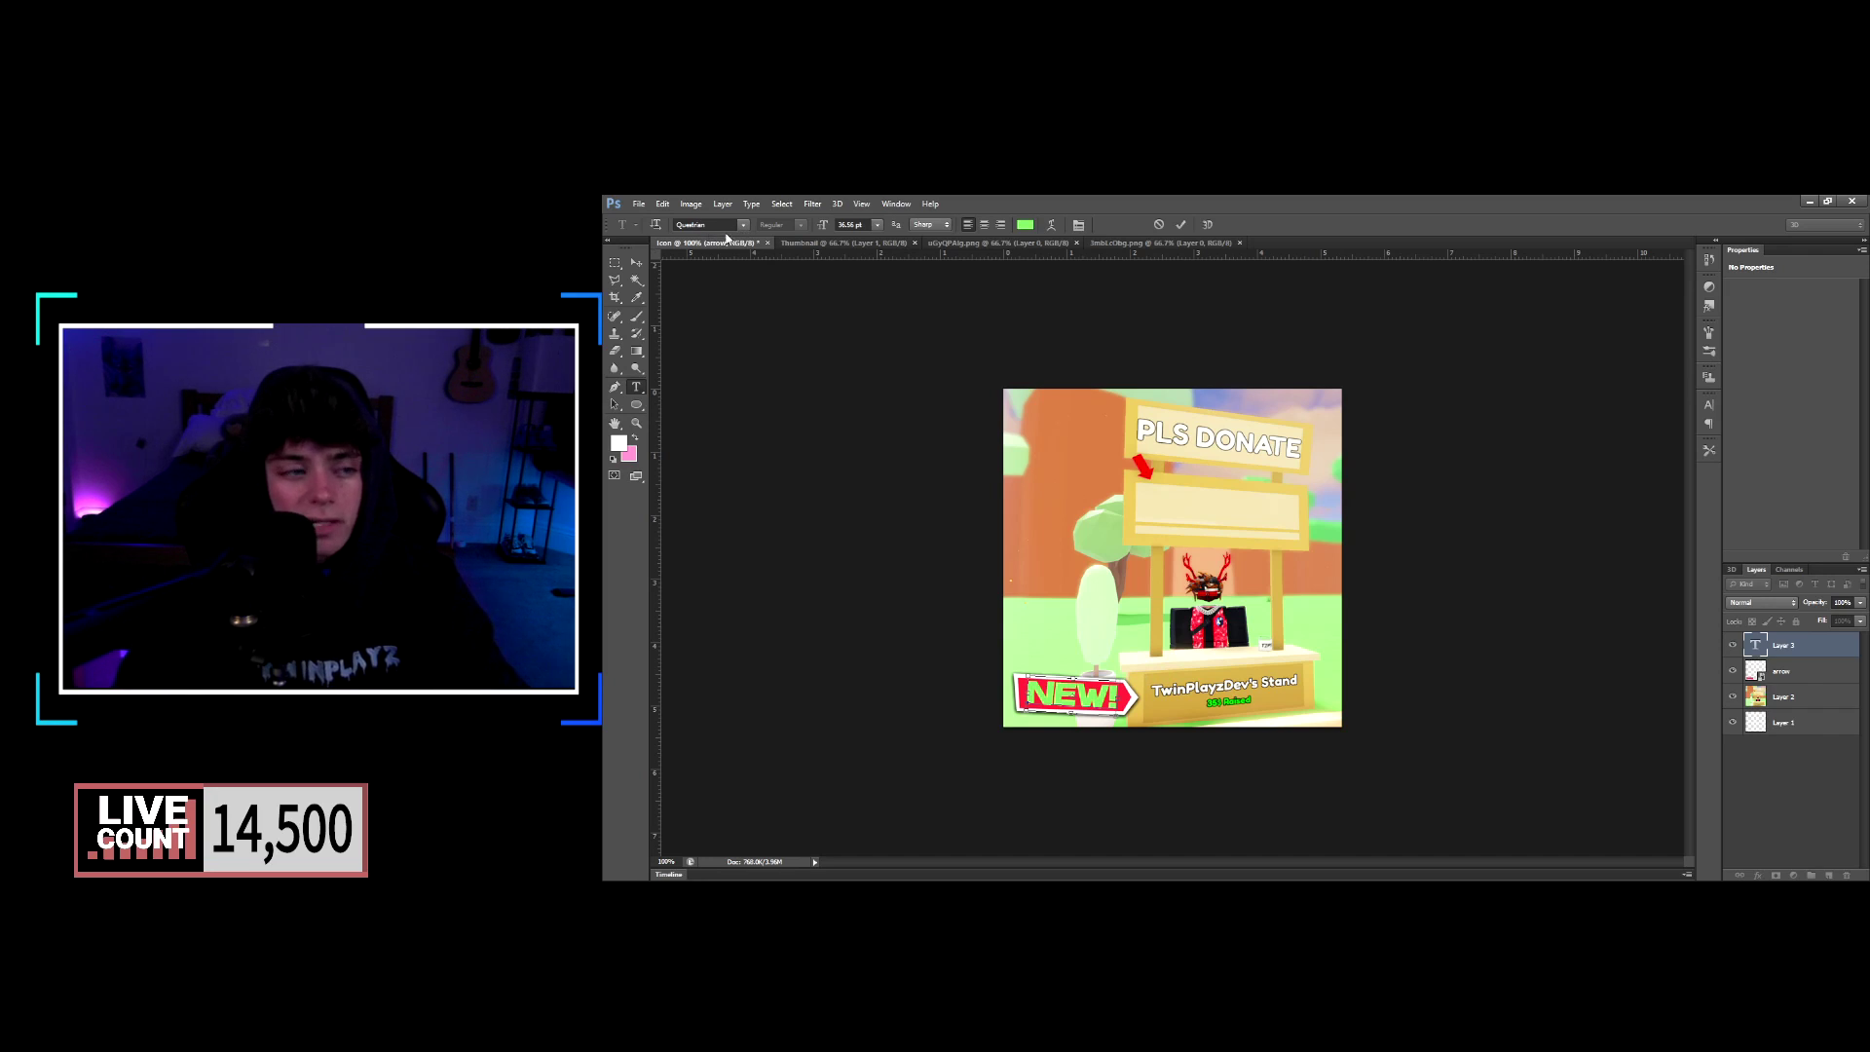
Try to recolour the NEW! text white while it is still being edited.
left_click(1024, 225)
left_click(1418, 659)
left_click(1497, 786)
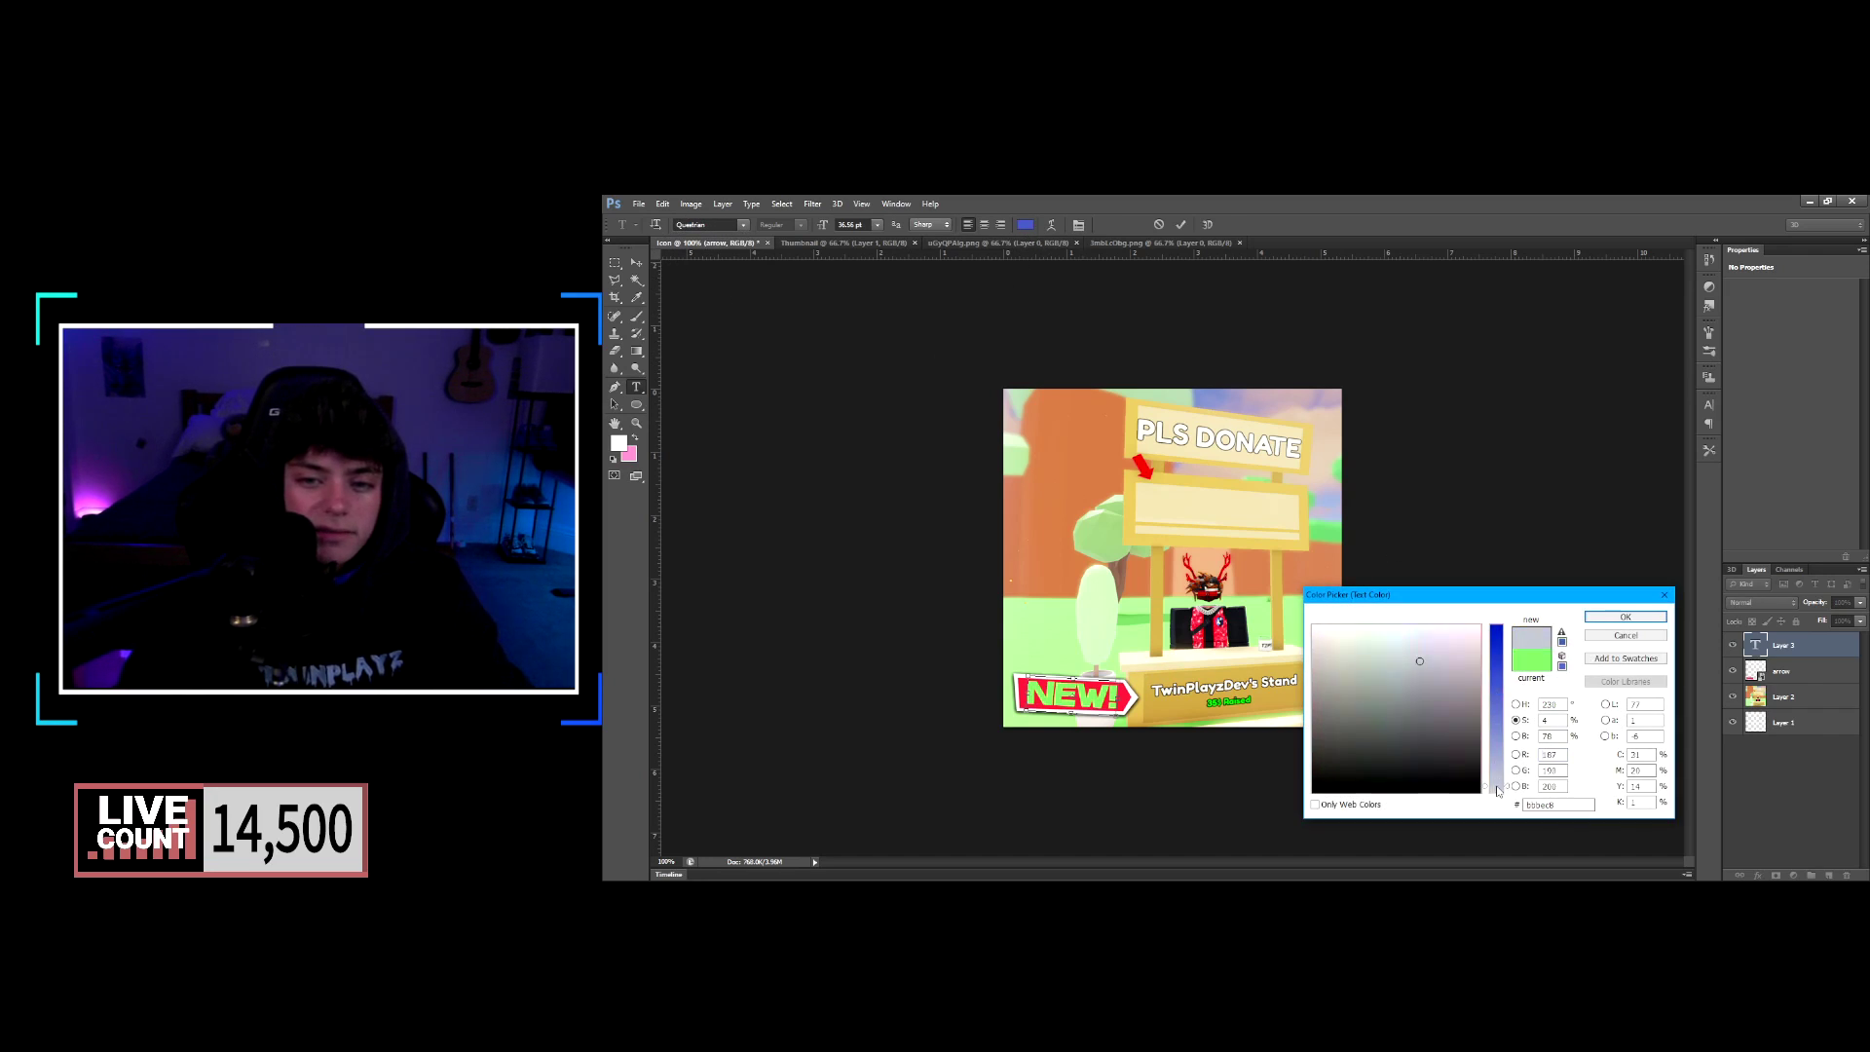
left_click_drag(1358, 637, 1311, 624)
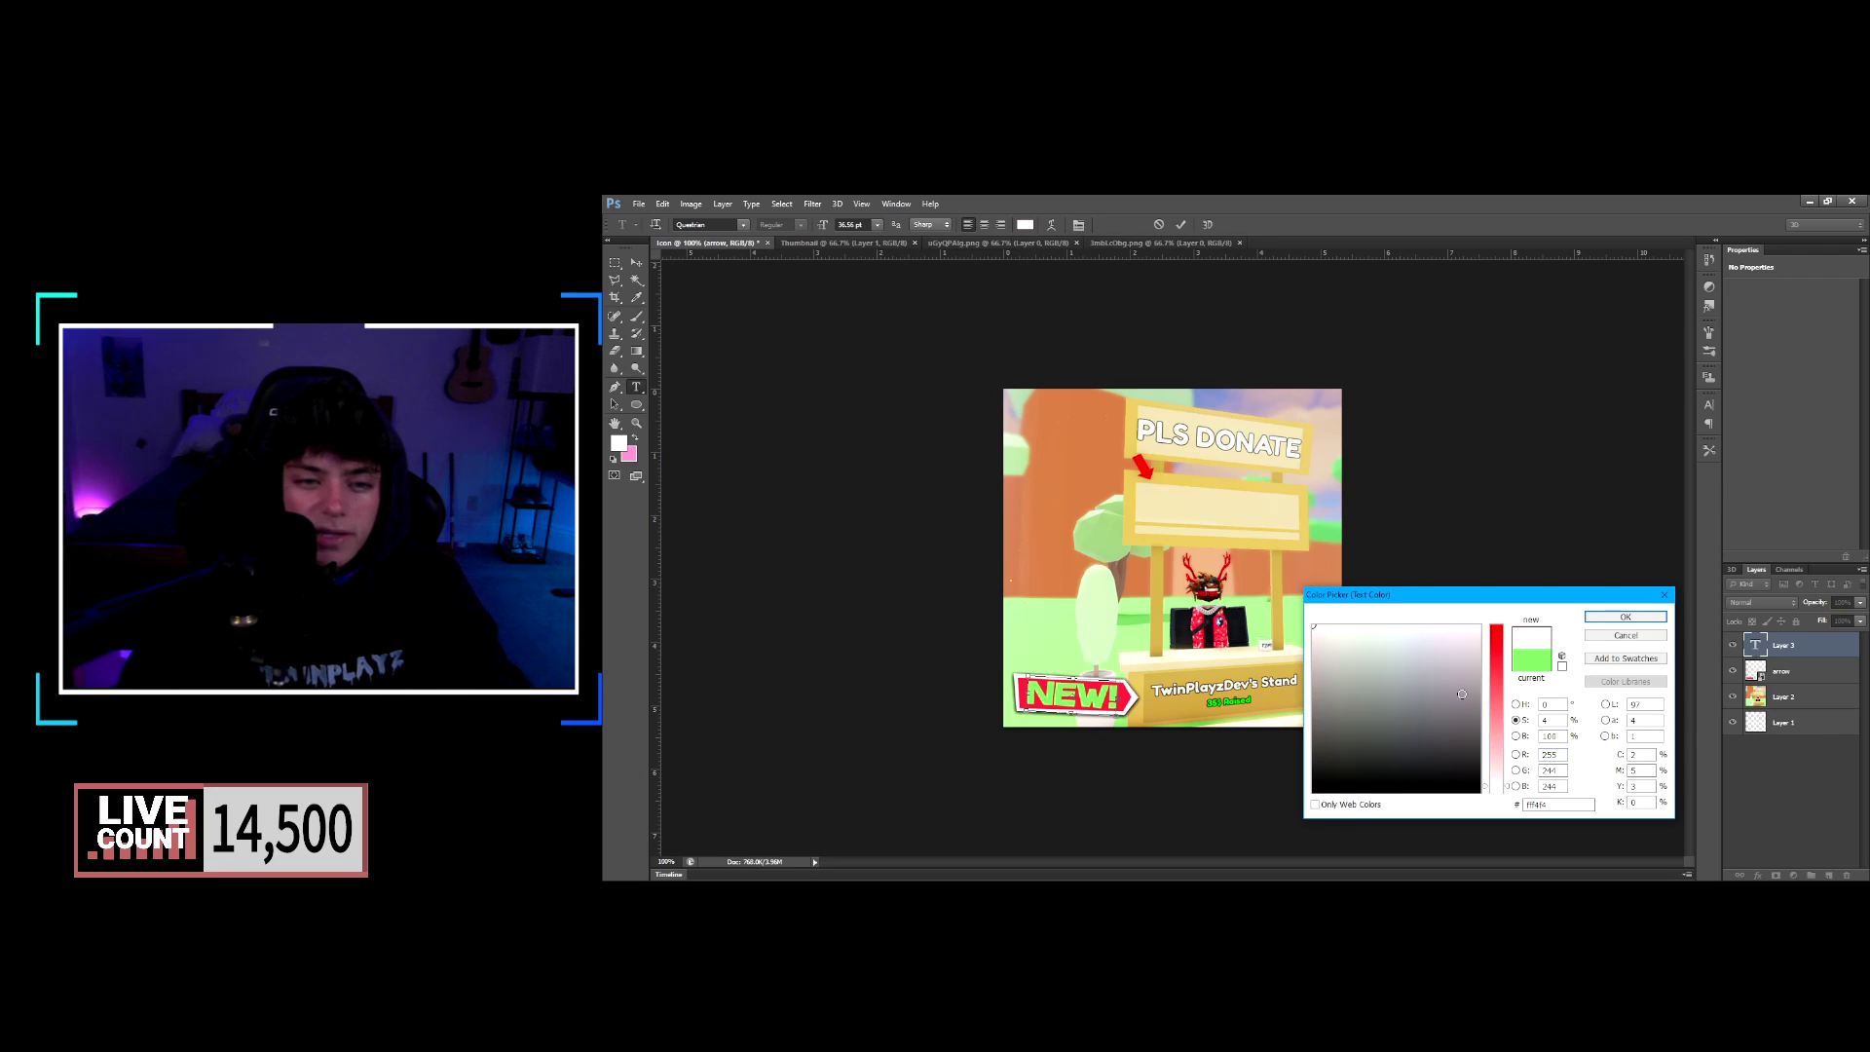
left_click(1605, 617)
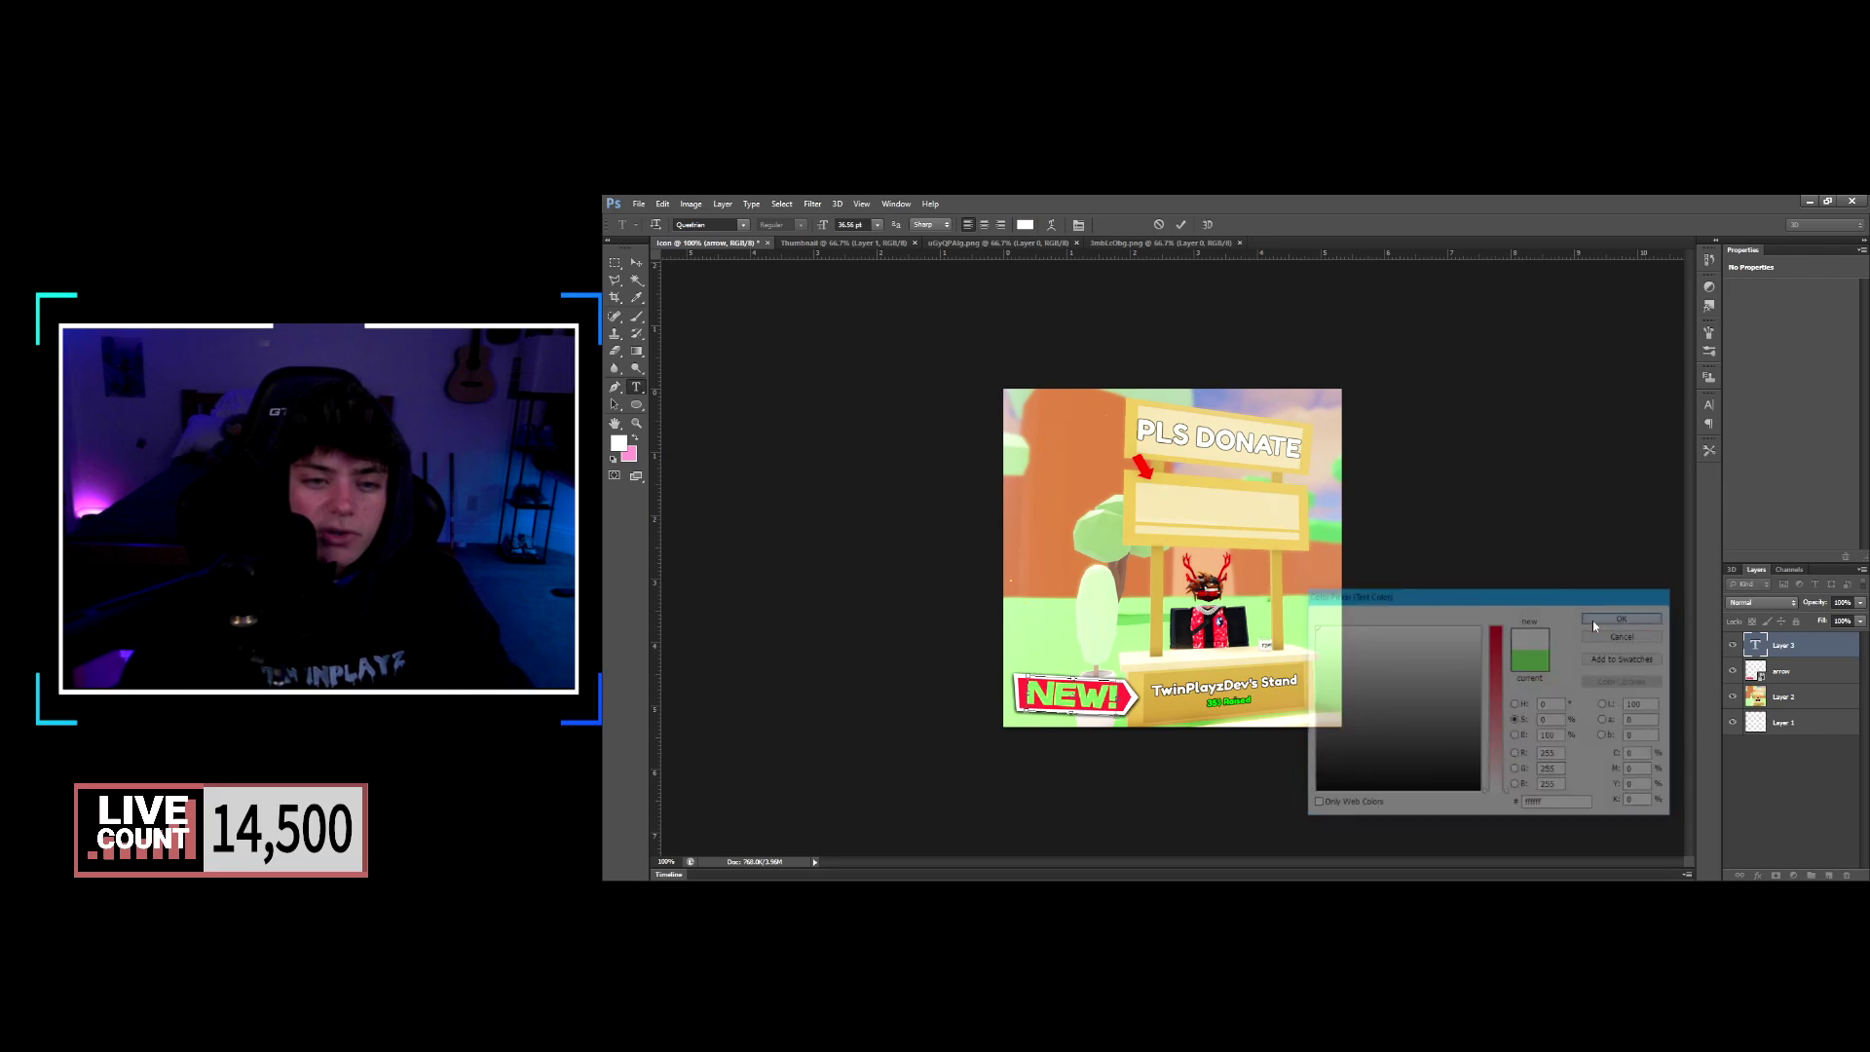
Commit the NEW! text on the arrow and set its colour to white.
left_click(1180, 225)
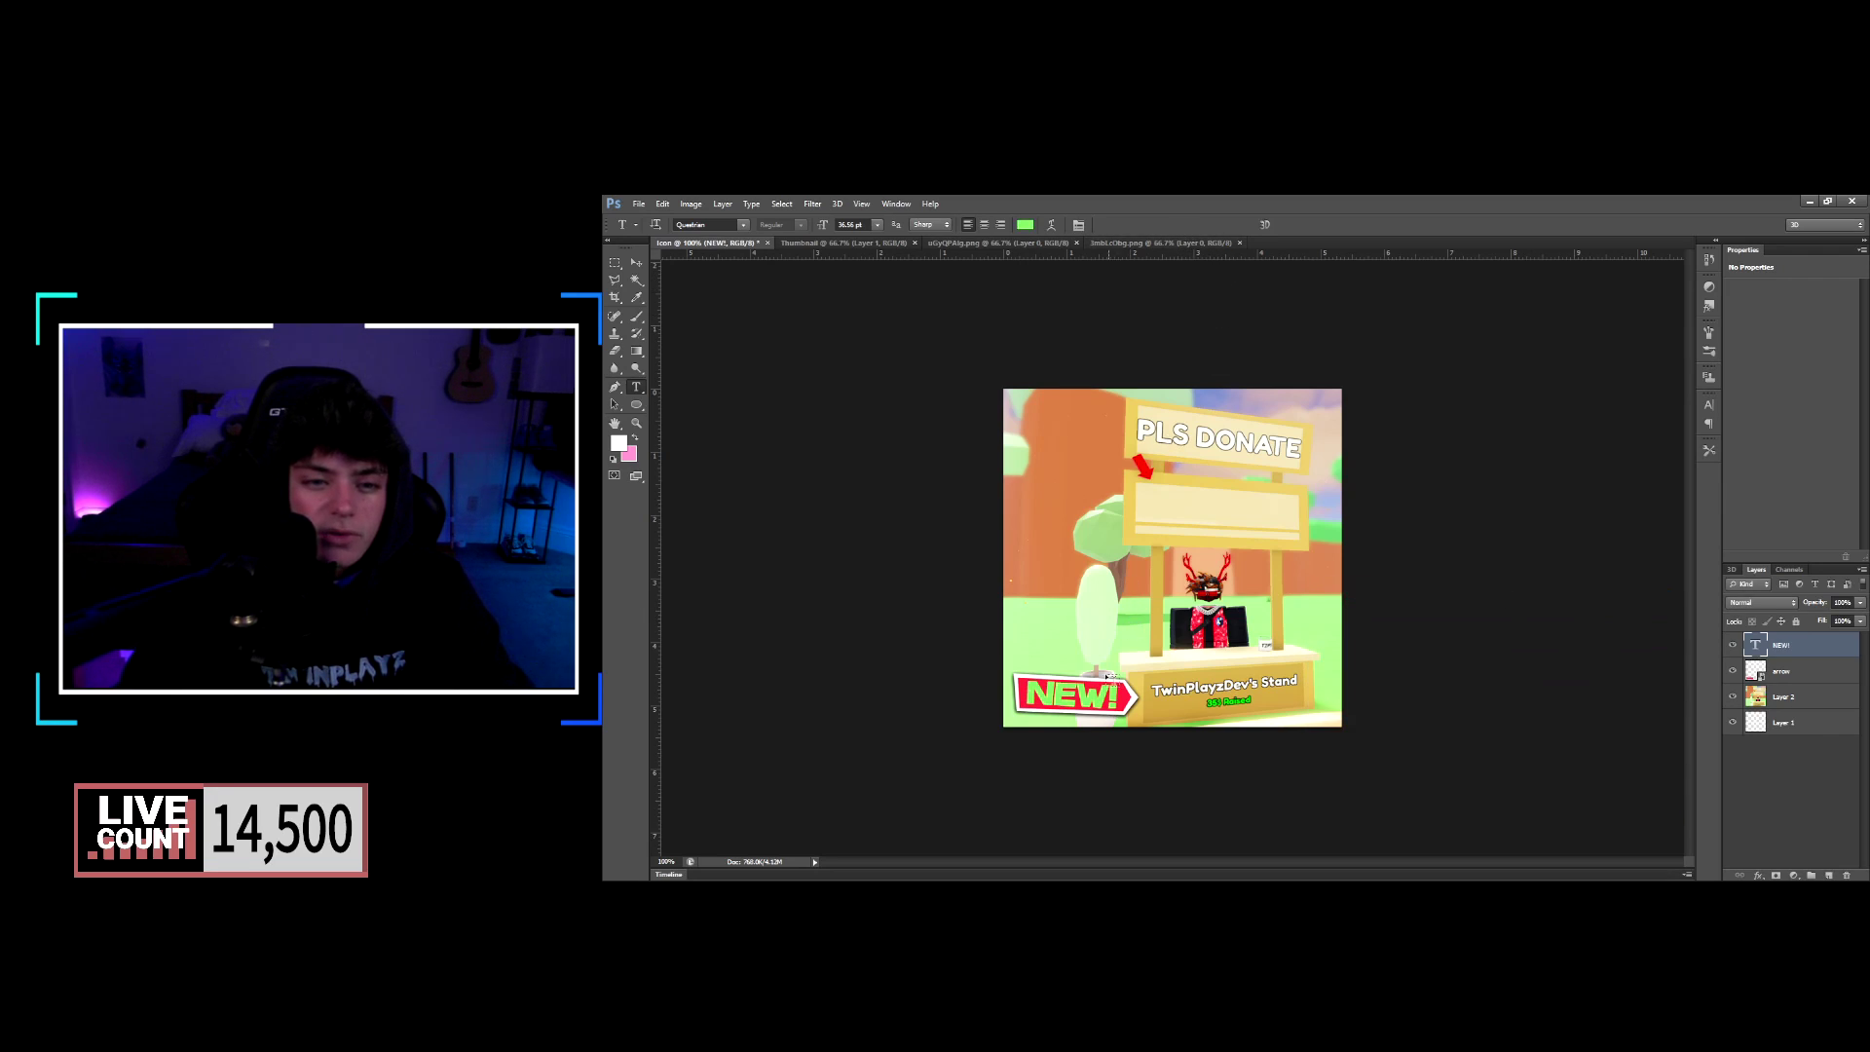
left_click(1024, 225)
left_click(1388, 721)
left_click(1438, 625)
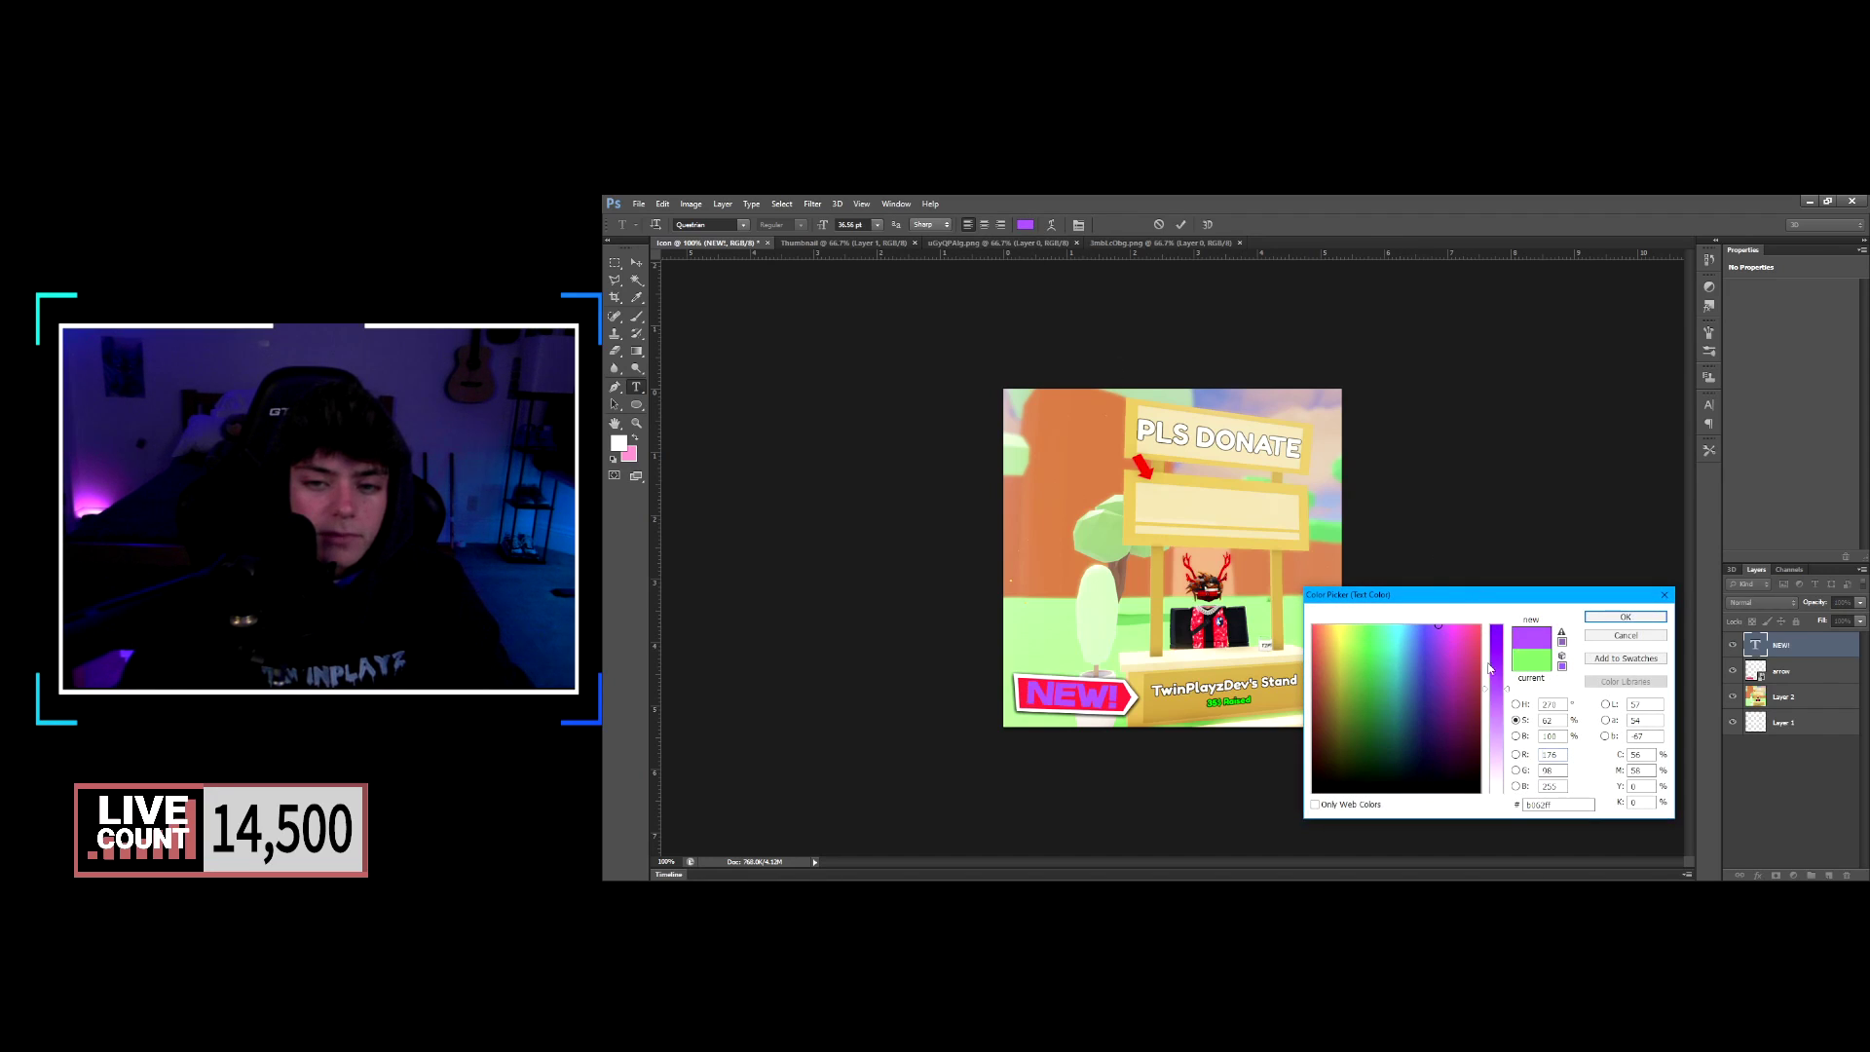
left_click_drag(1497, 730, 1502, 827)
left_click(1625, 618)
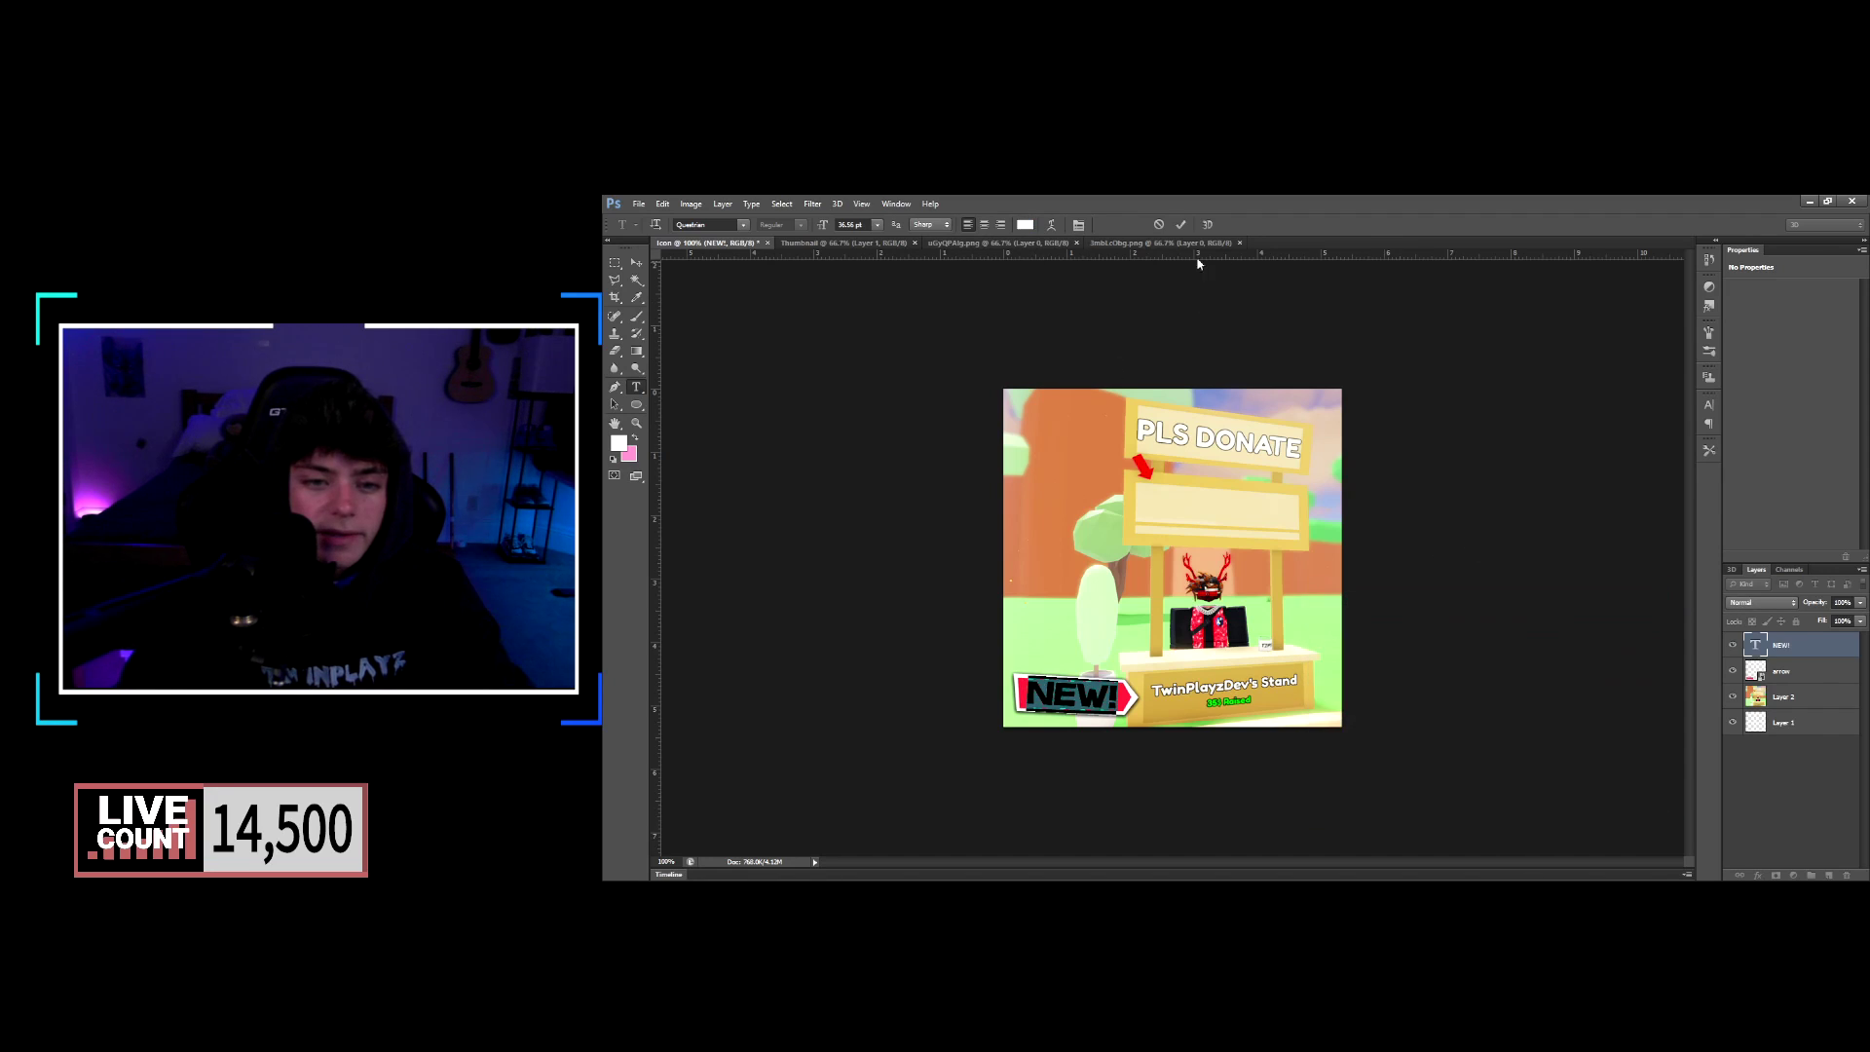
left_click(1182, 225)
left_click(1764, 757)
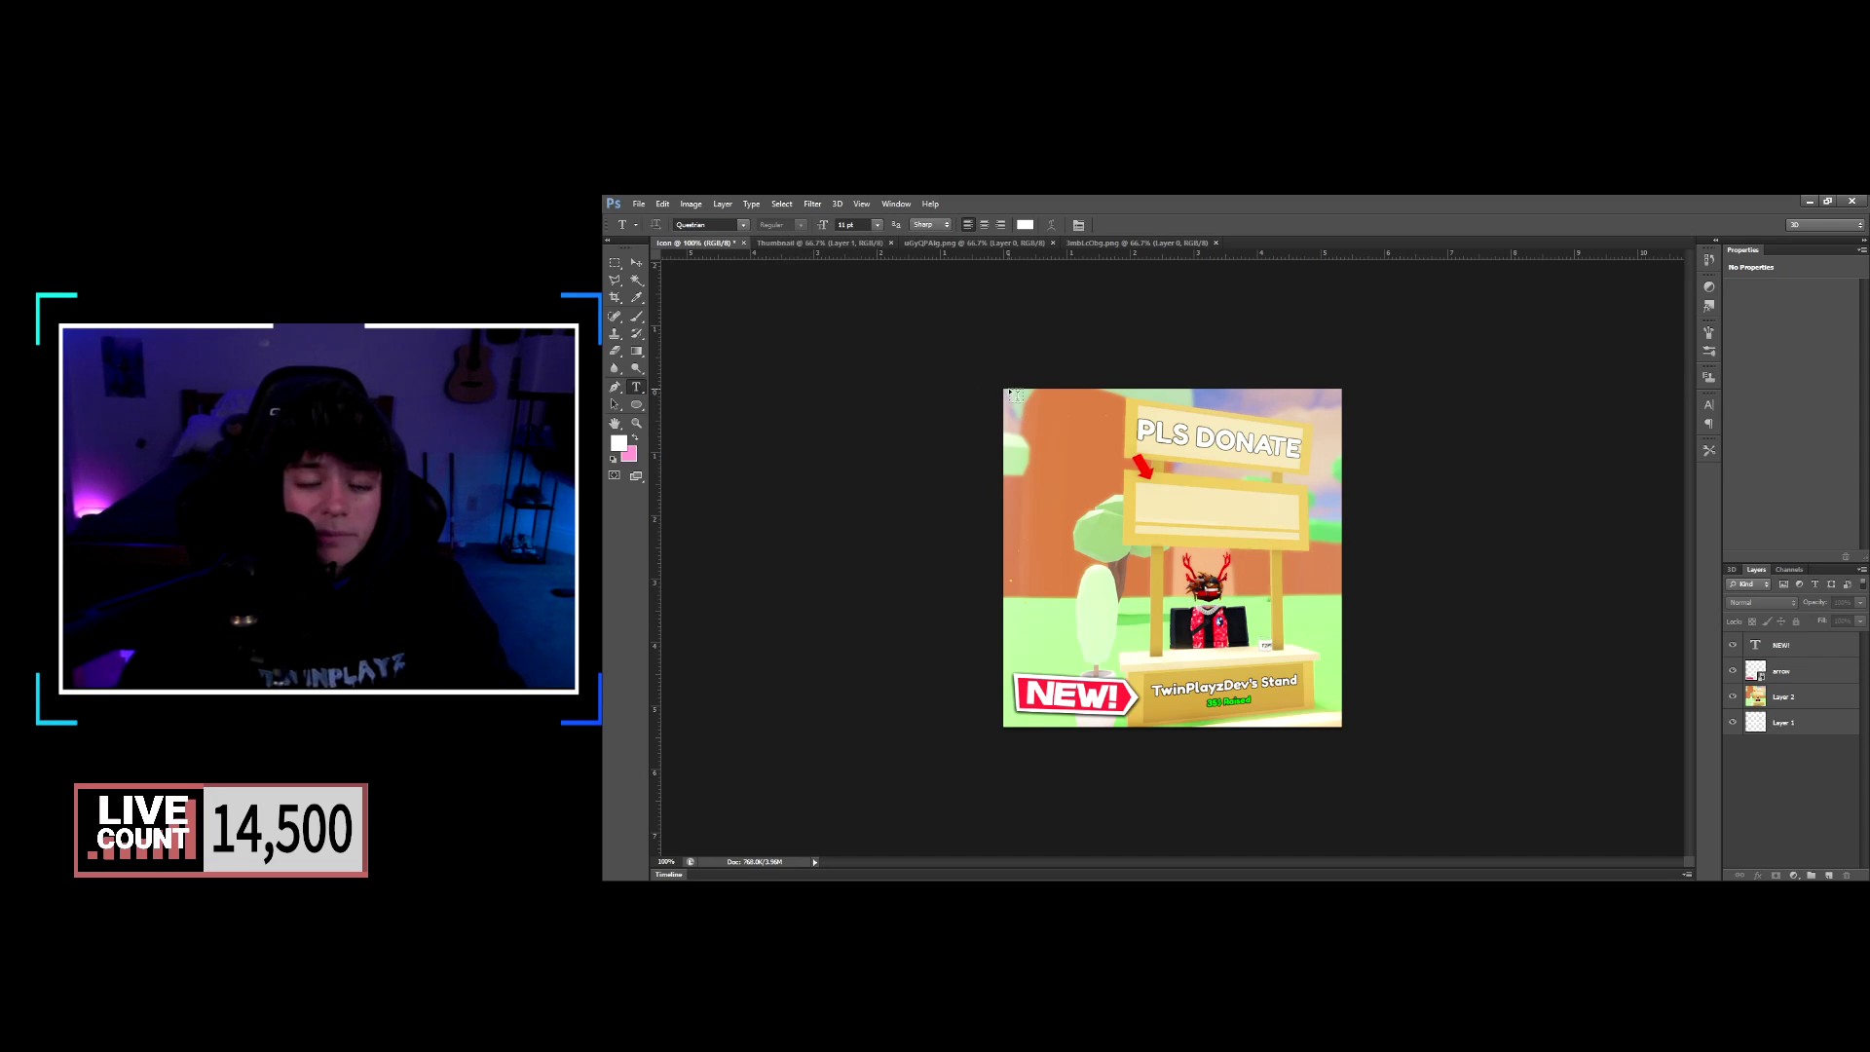
Shift the stand screenshot layer slightly left in the Icon document, bringing the stand closer to the canvas centre.
left_click(1793, 698)
left_click(636, 263)
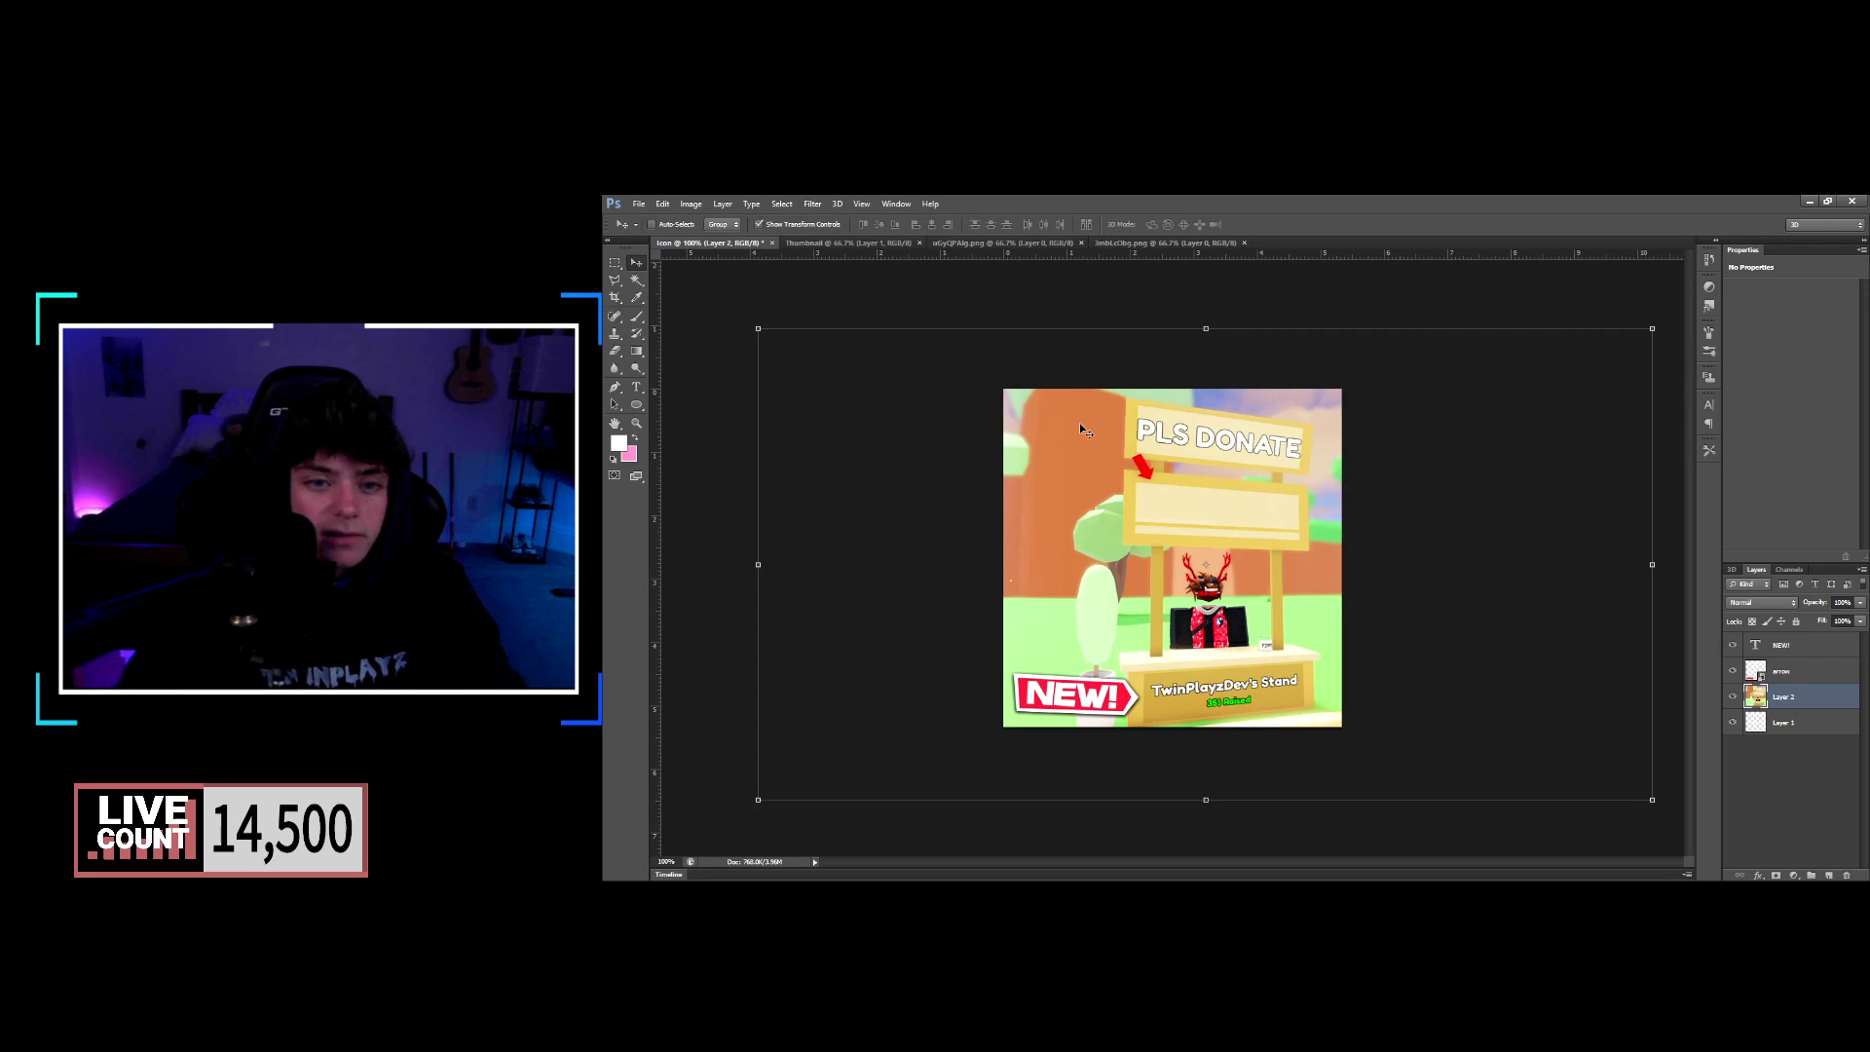
left_click_drag(1347, 495, 1320, 492)
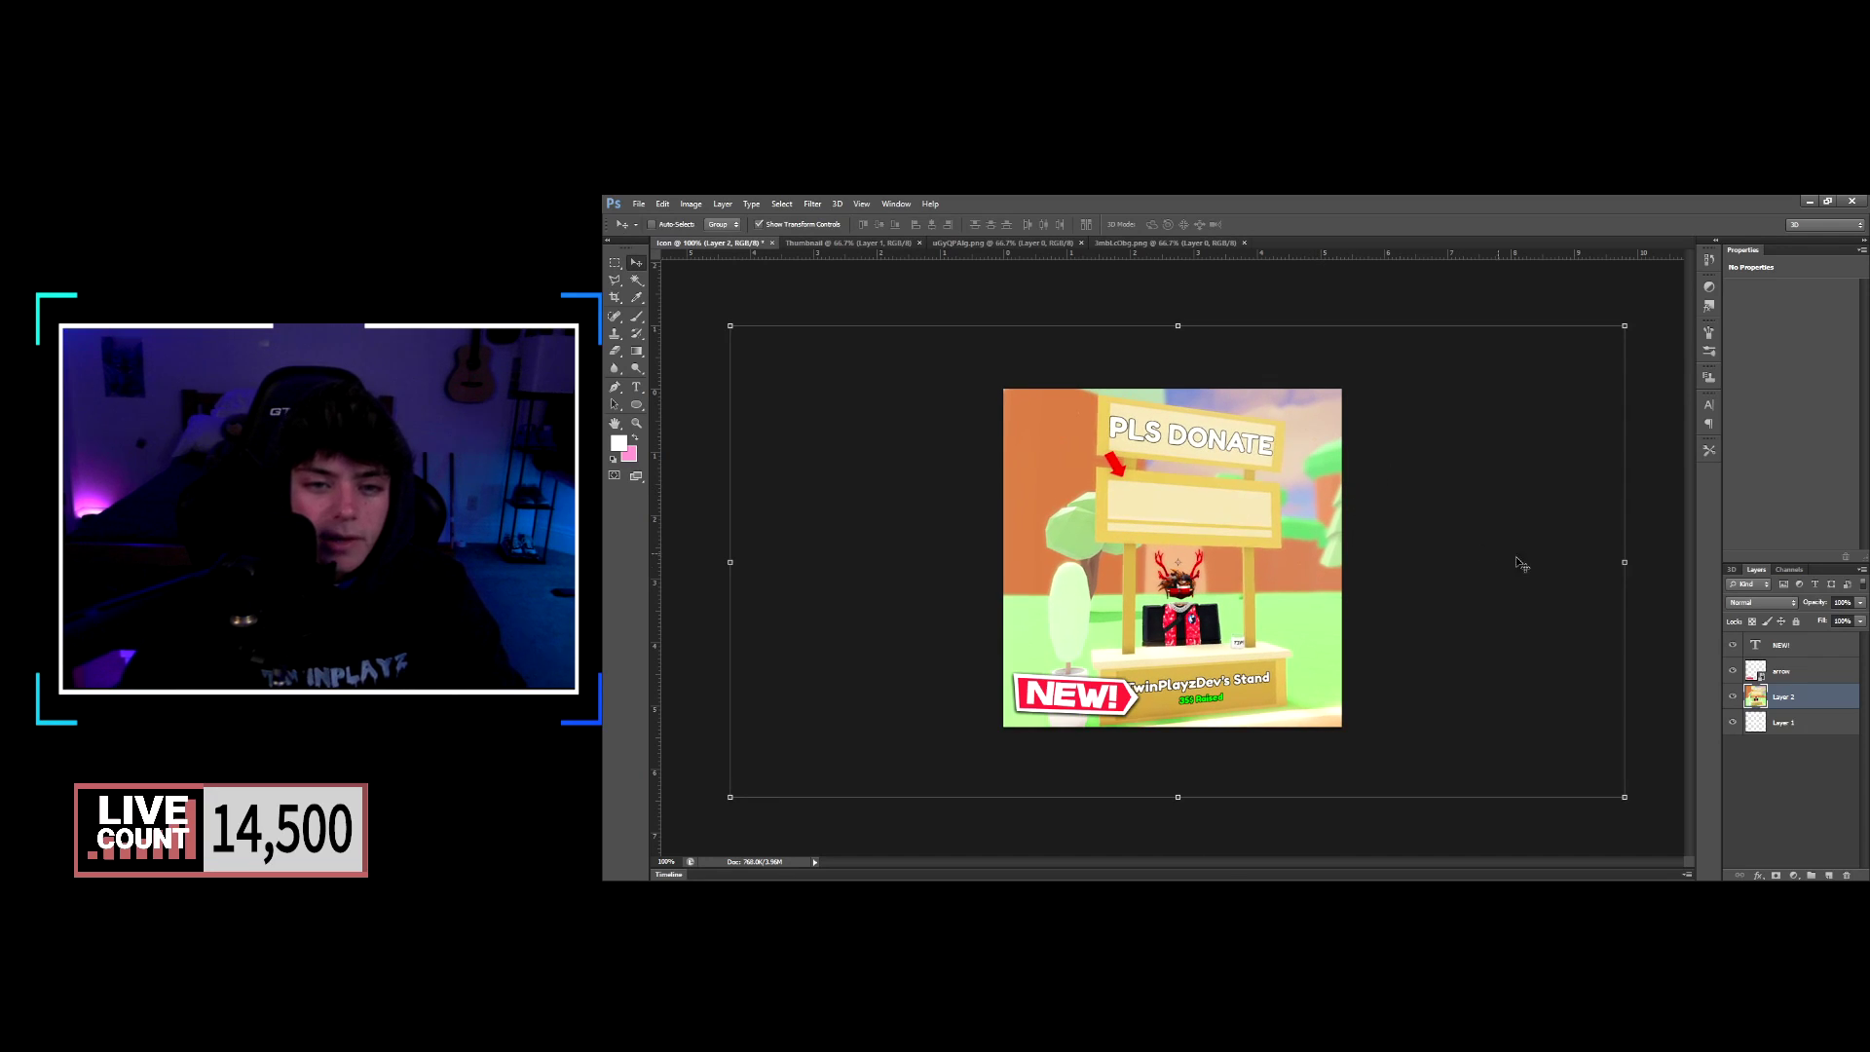
Duplicate the layer of the stand screenshot with the visible sun into the Thumbnail document and close both screenshot documents.
left_click(855, 244)
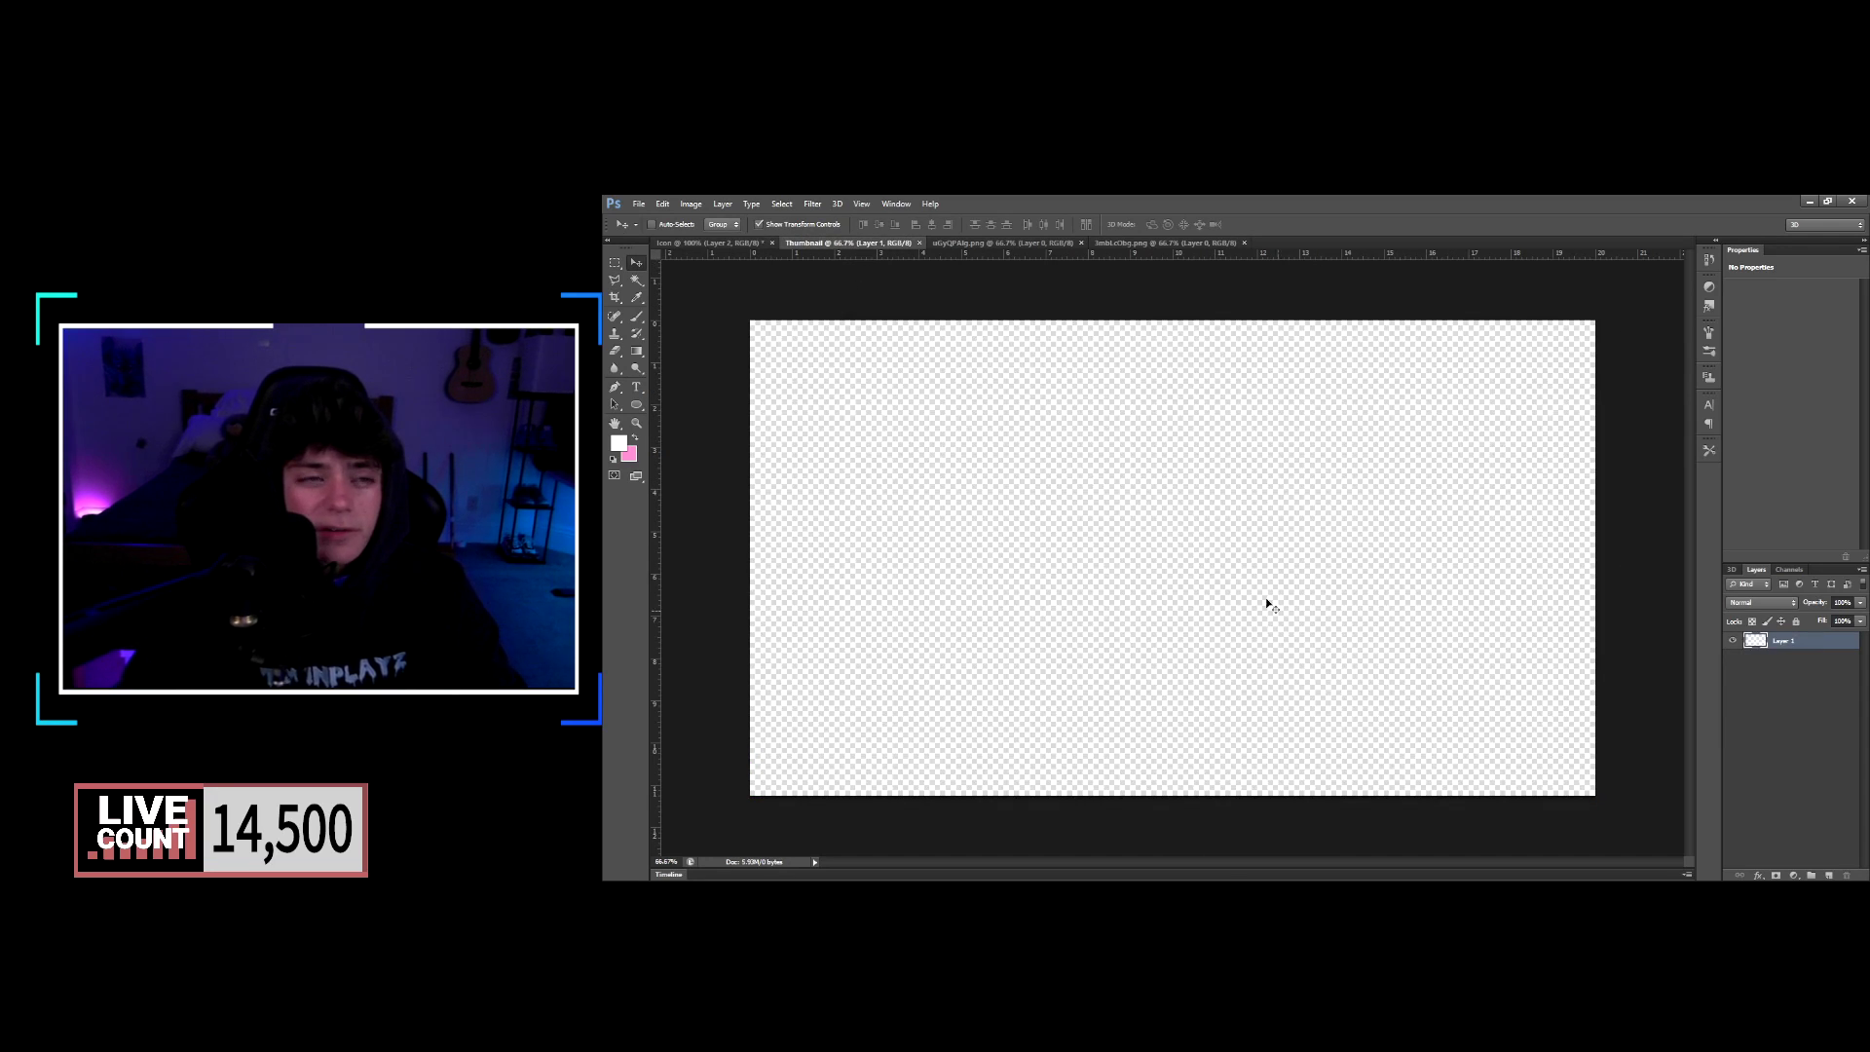
left_click(638, 203)
left_click(1002, 242)
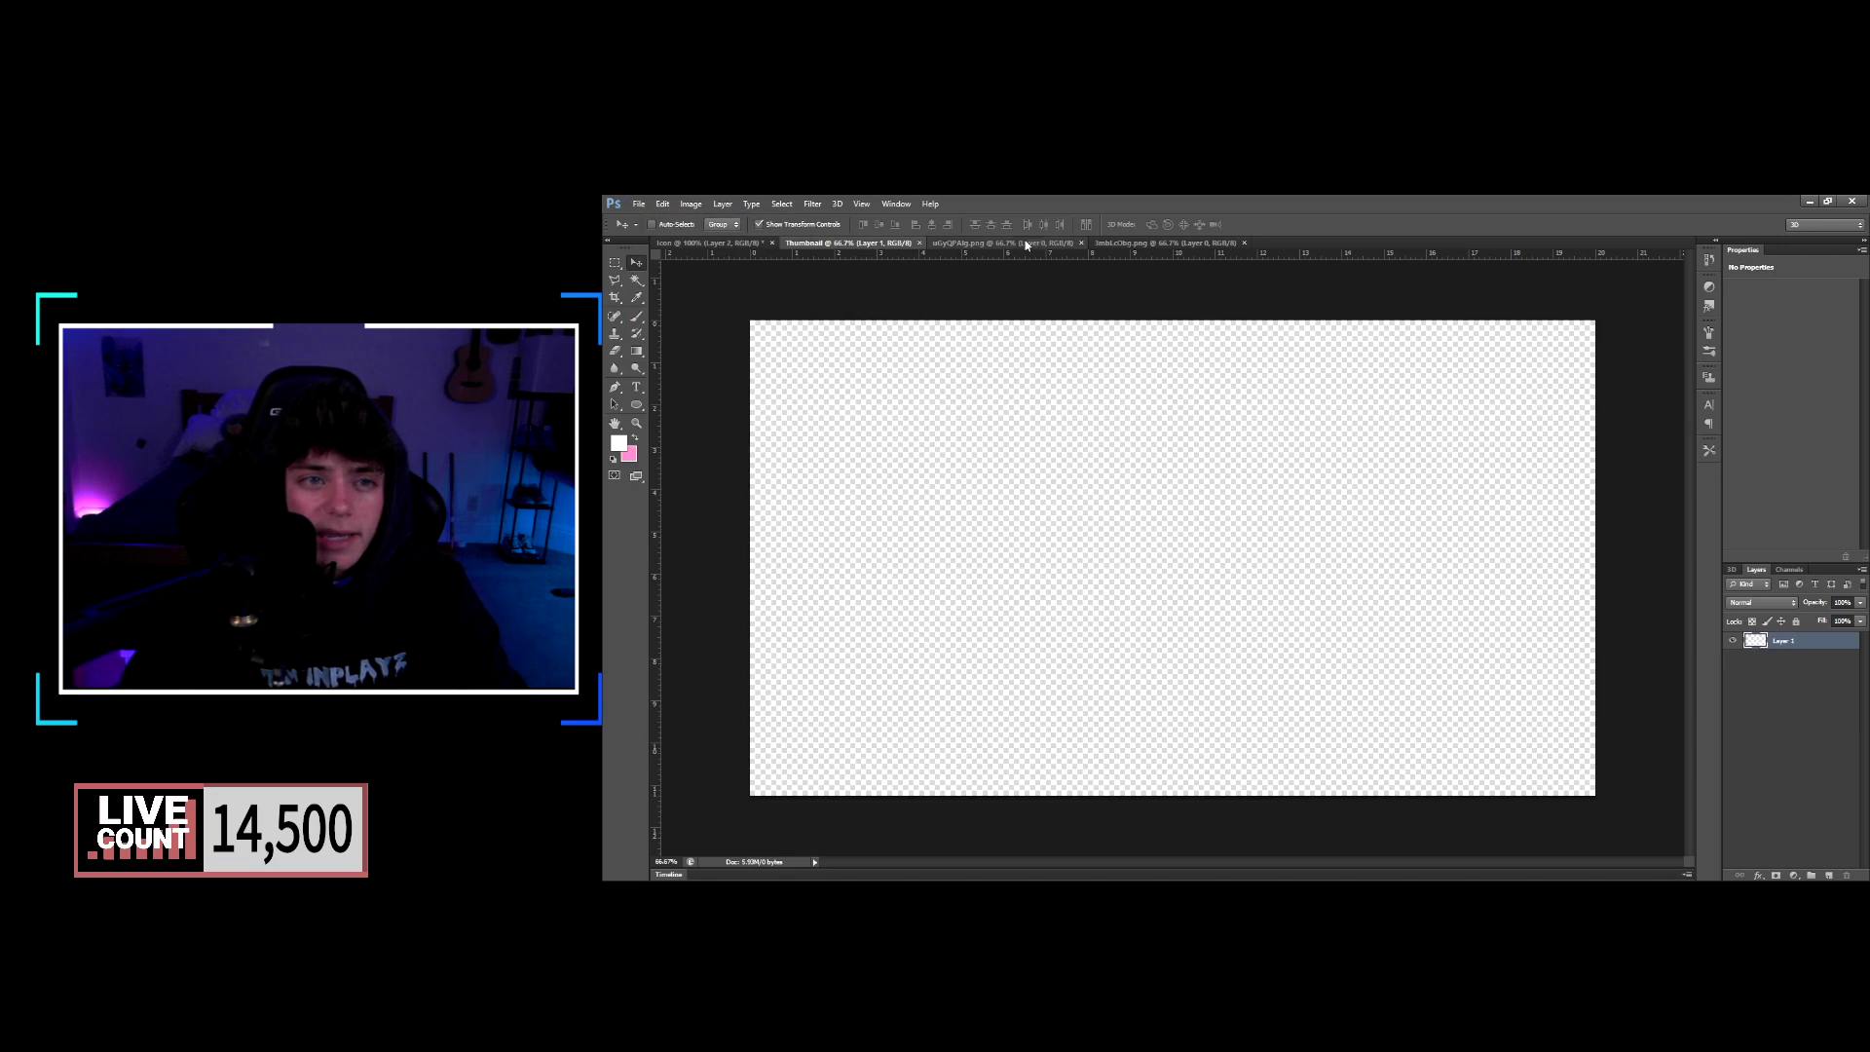
left_click(1117, 244)
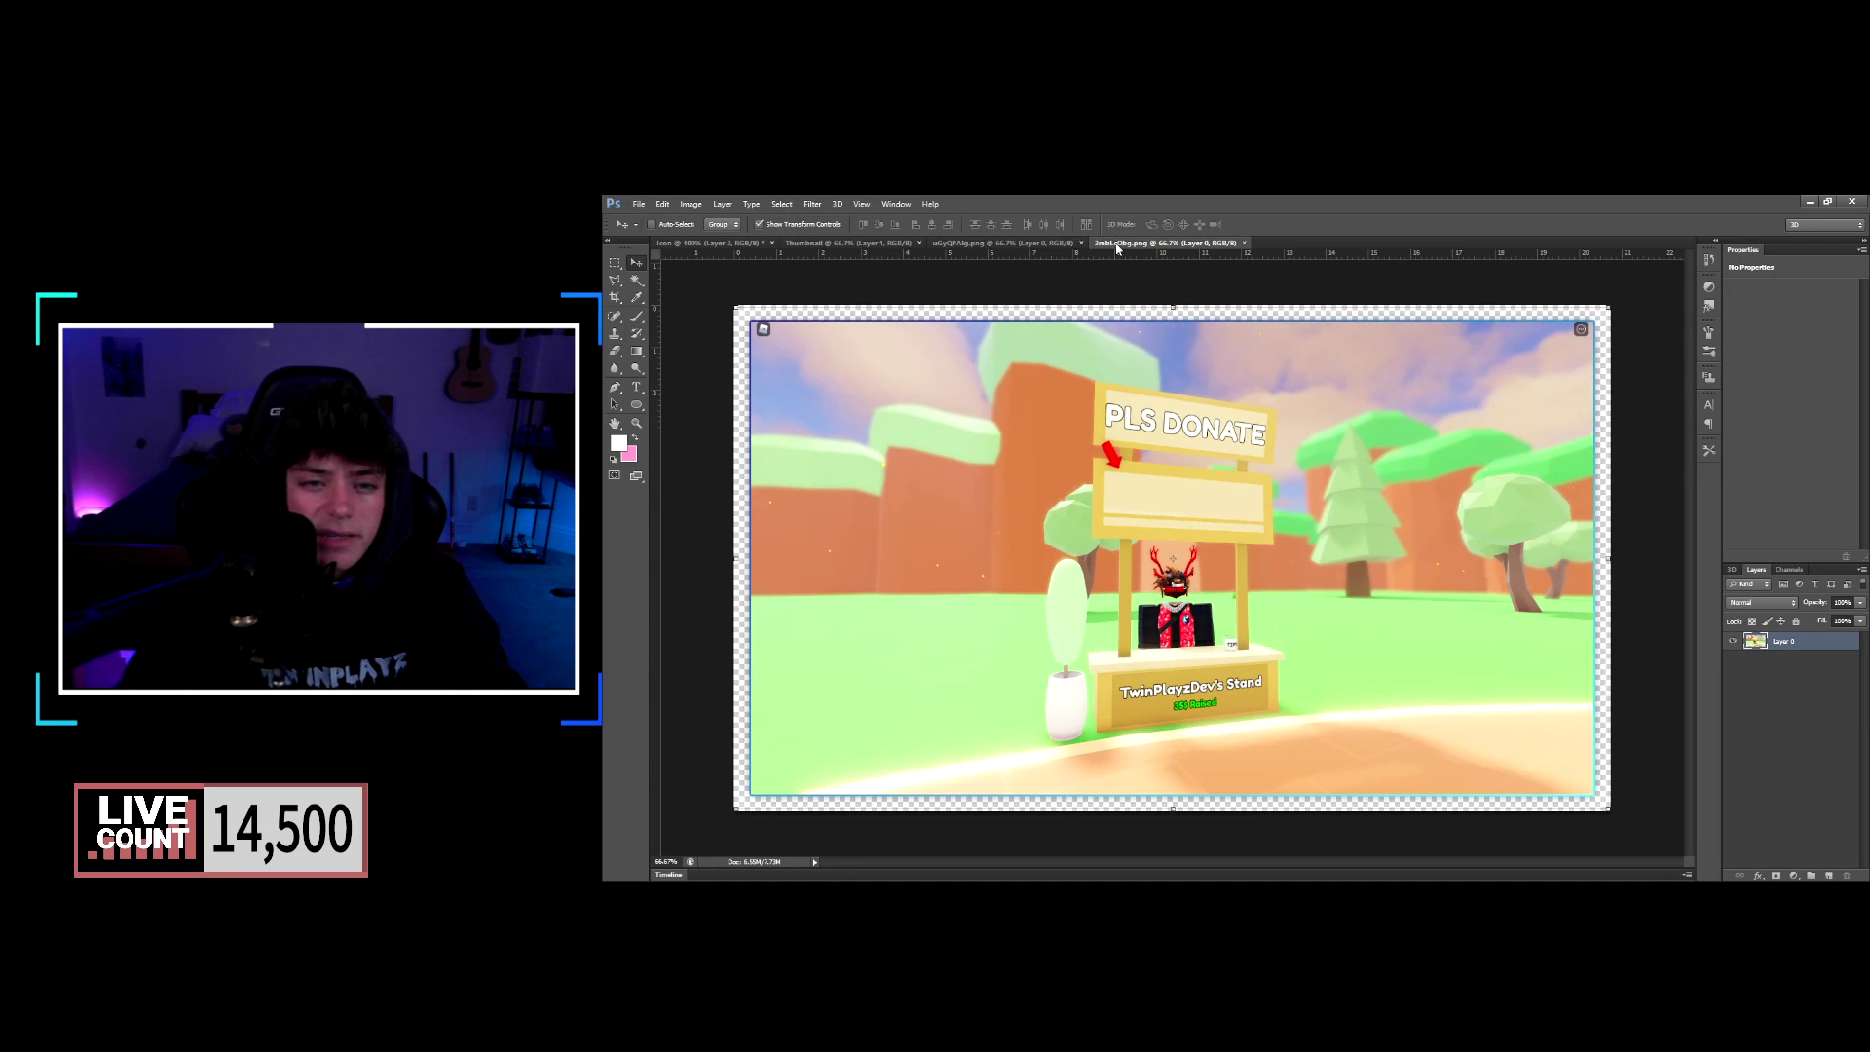
left_click(1021, 245)
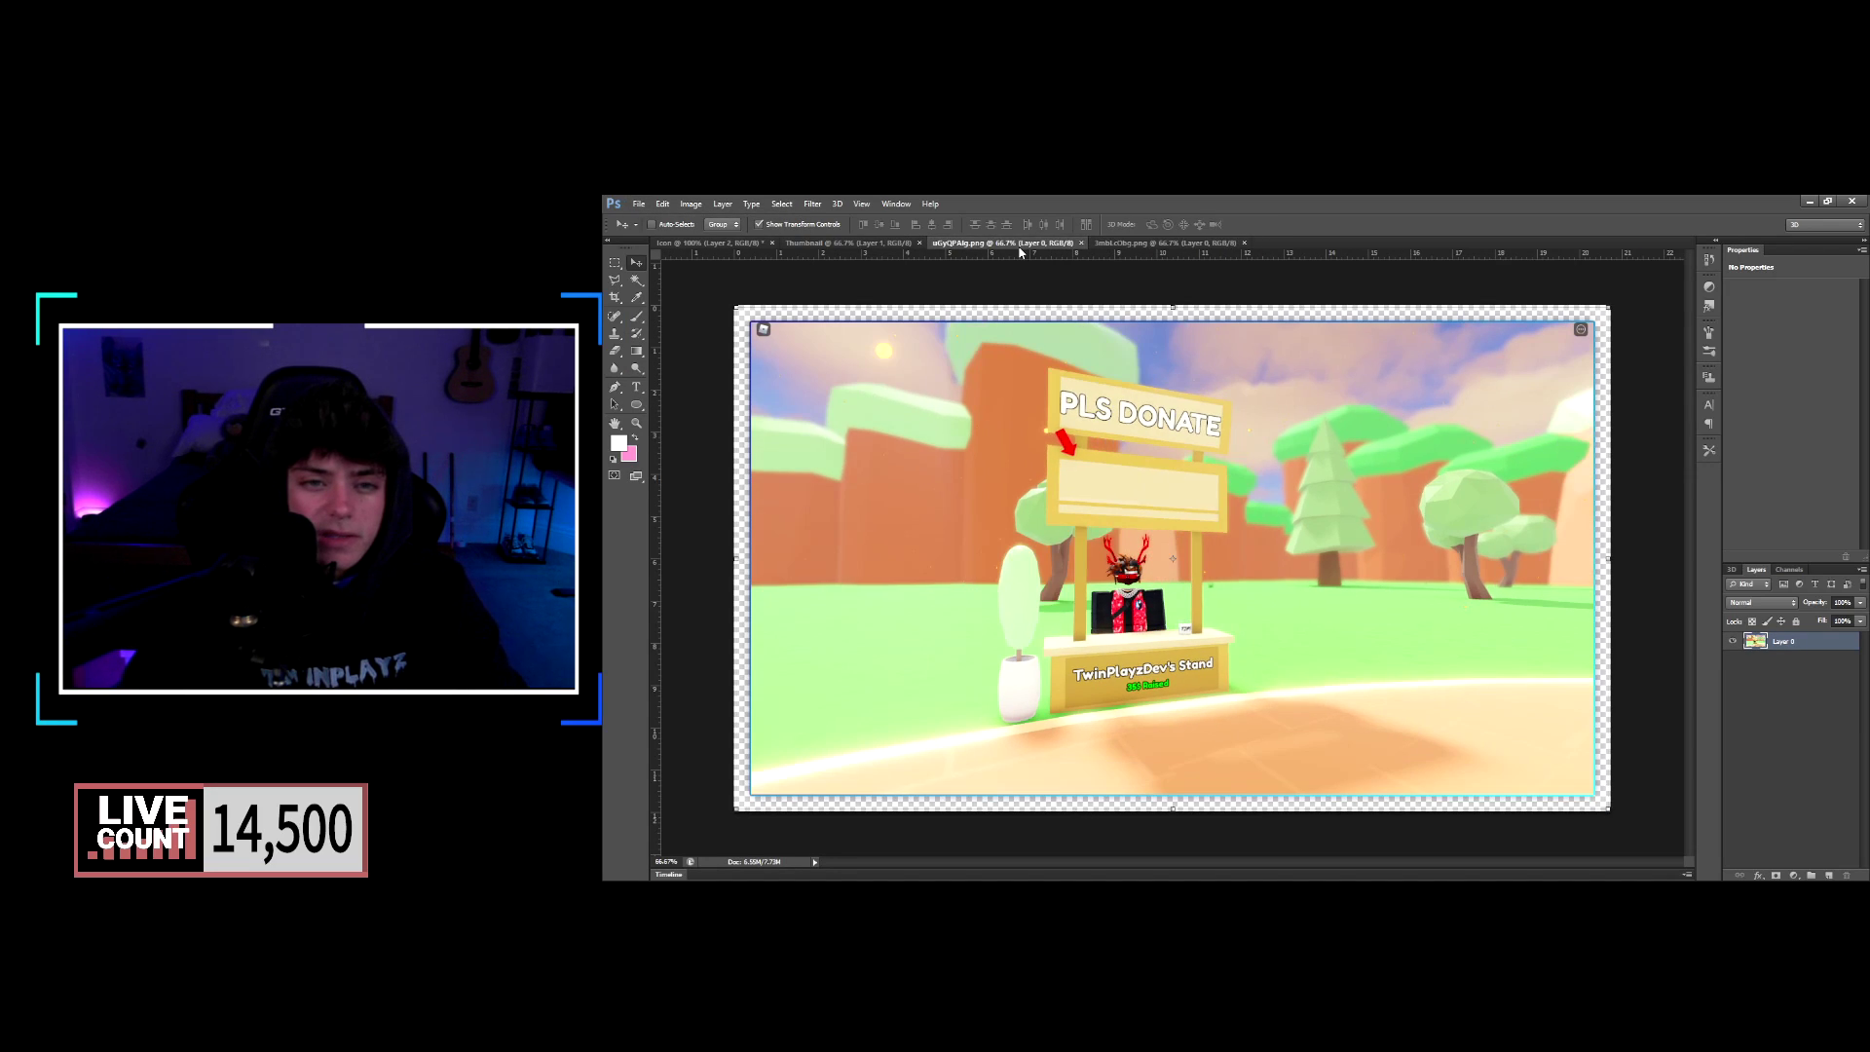
right_click(1787, 640)
left_click(1655, 423)
left_click(1582, 454)
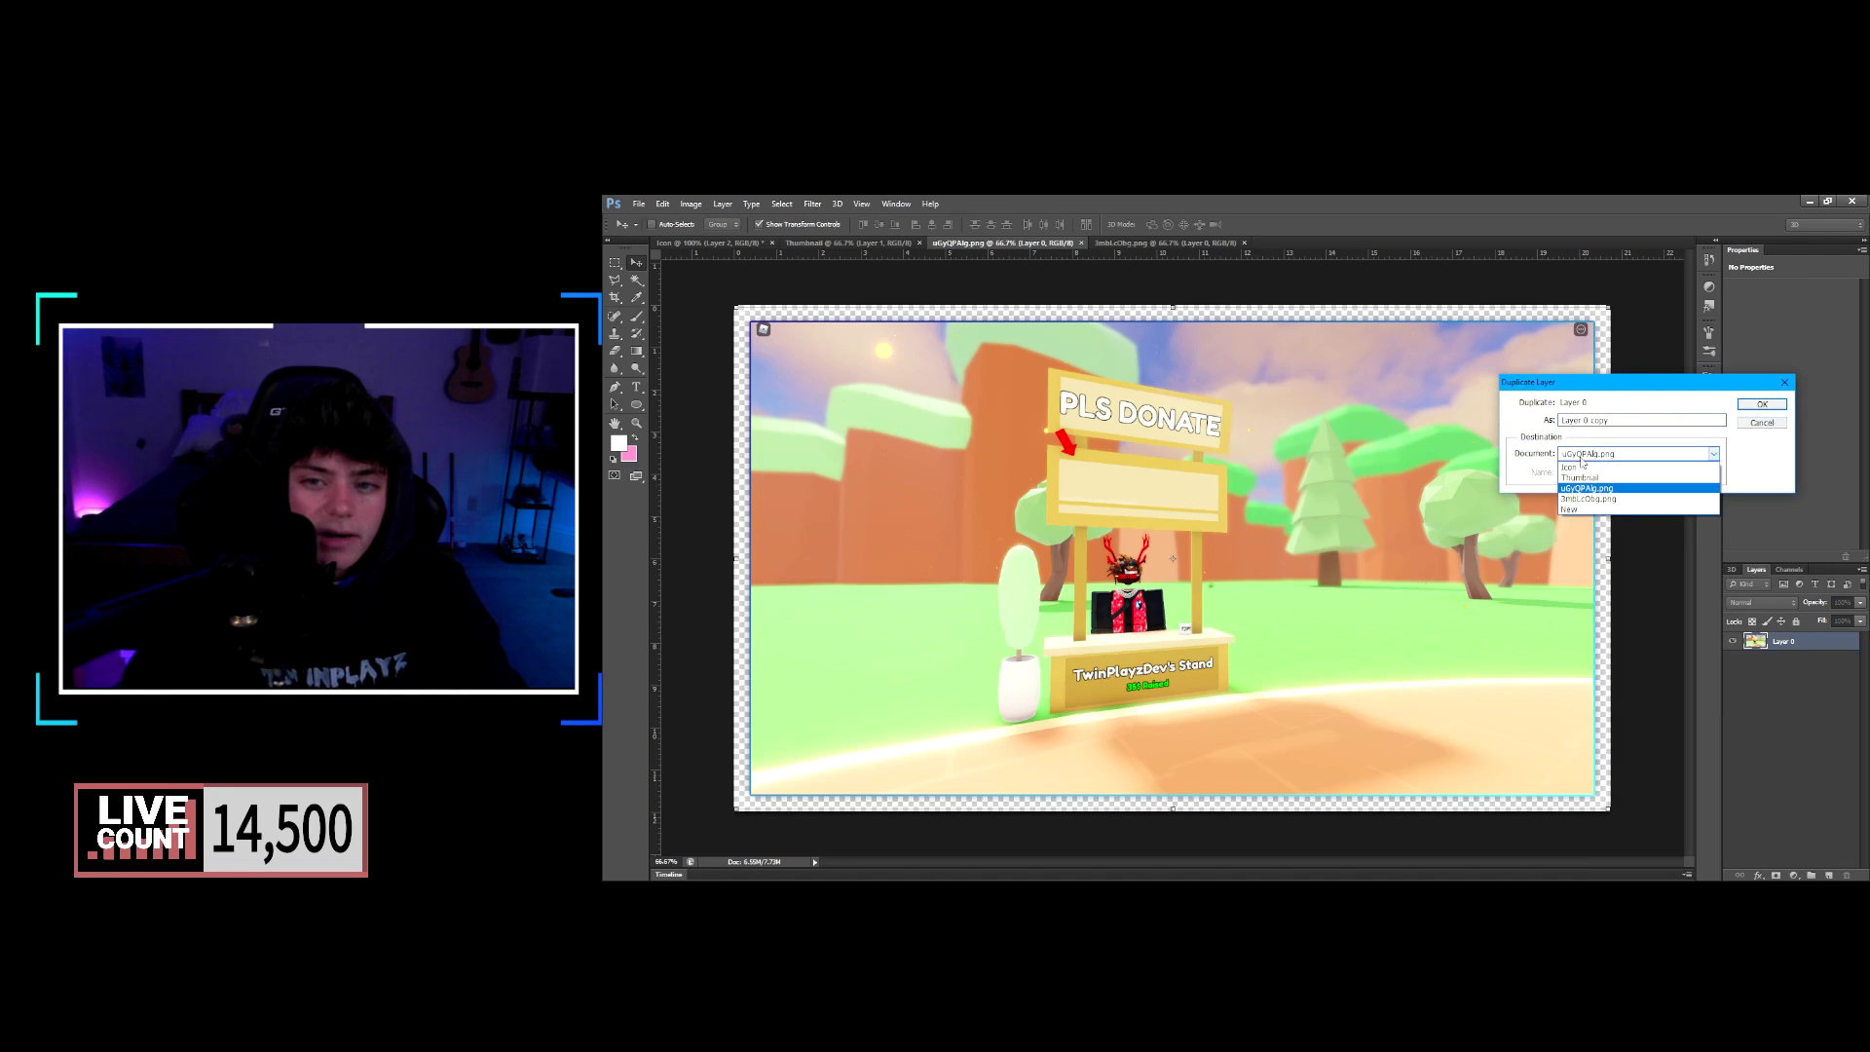
left_click(1579, 477)
left_click(1761, 404)
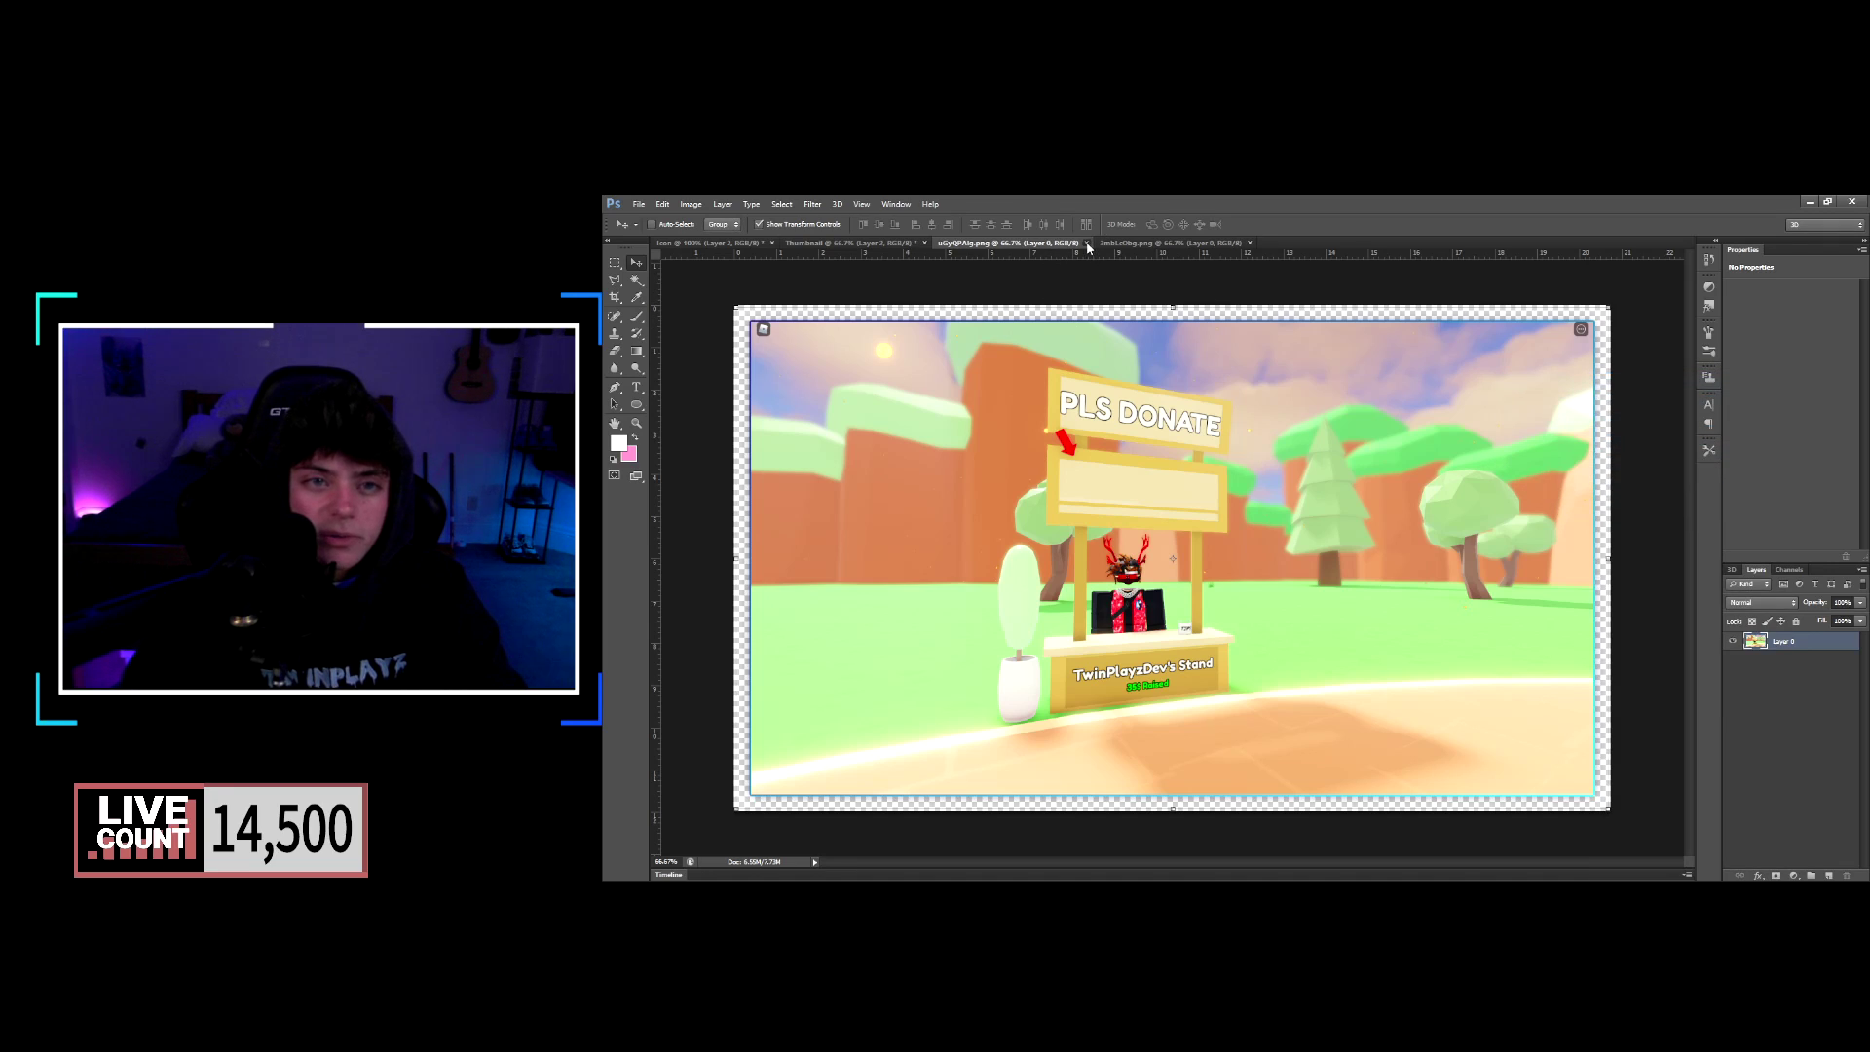
left_click(1087, 244)
left_click(1088, 243)
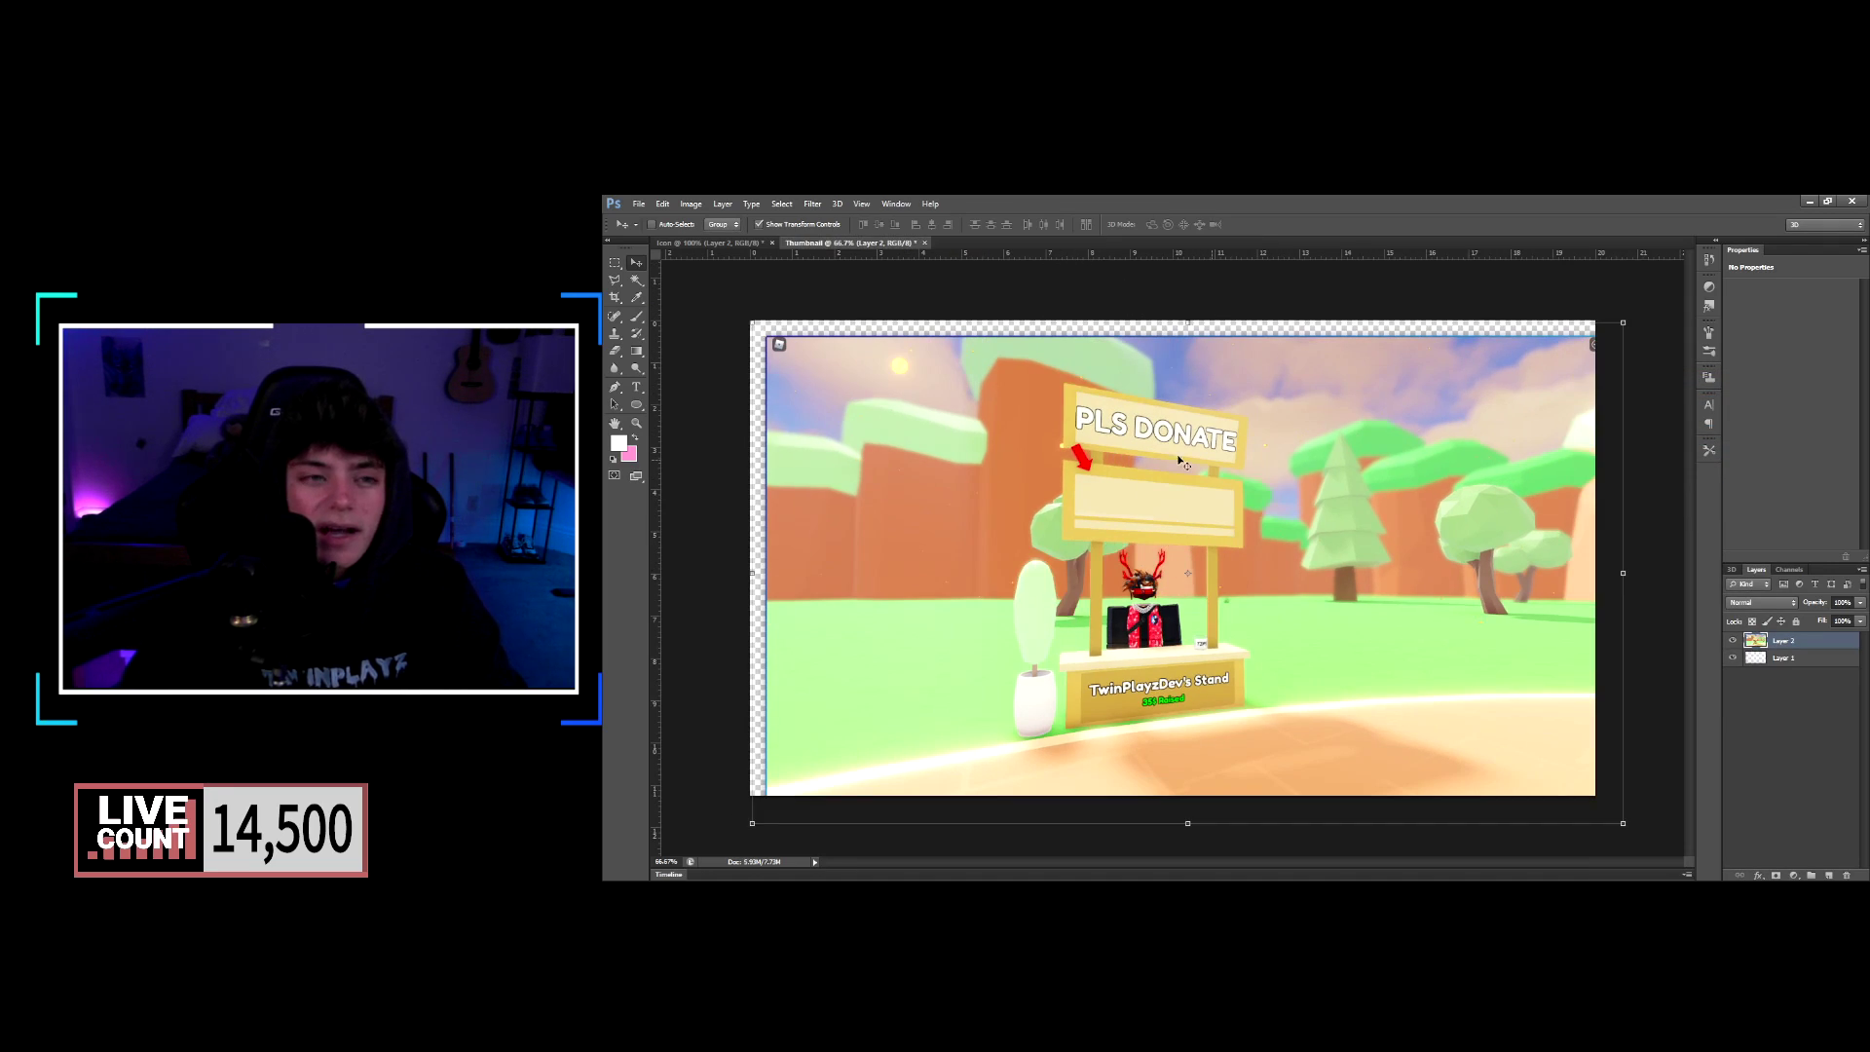
Enlarge the stand screenshot in the Thumbnail document to fill the canvas, with the stand moved left of centre.
left_click_drag(753, 324, 660, 276)
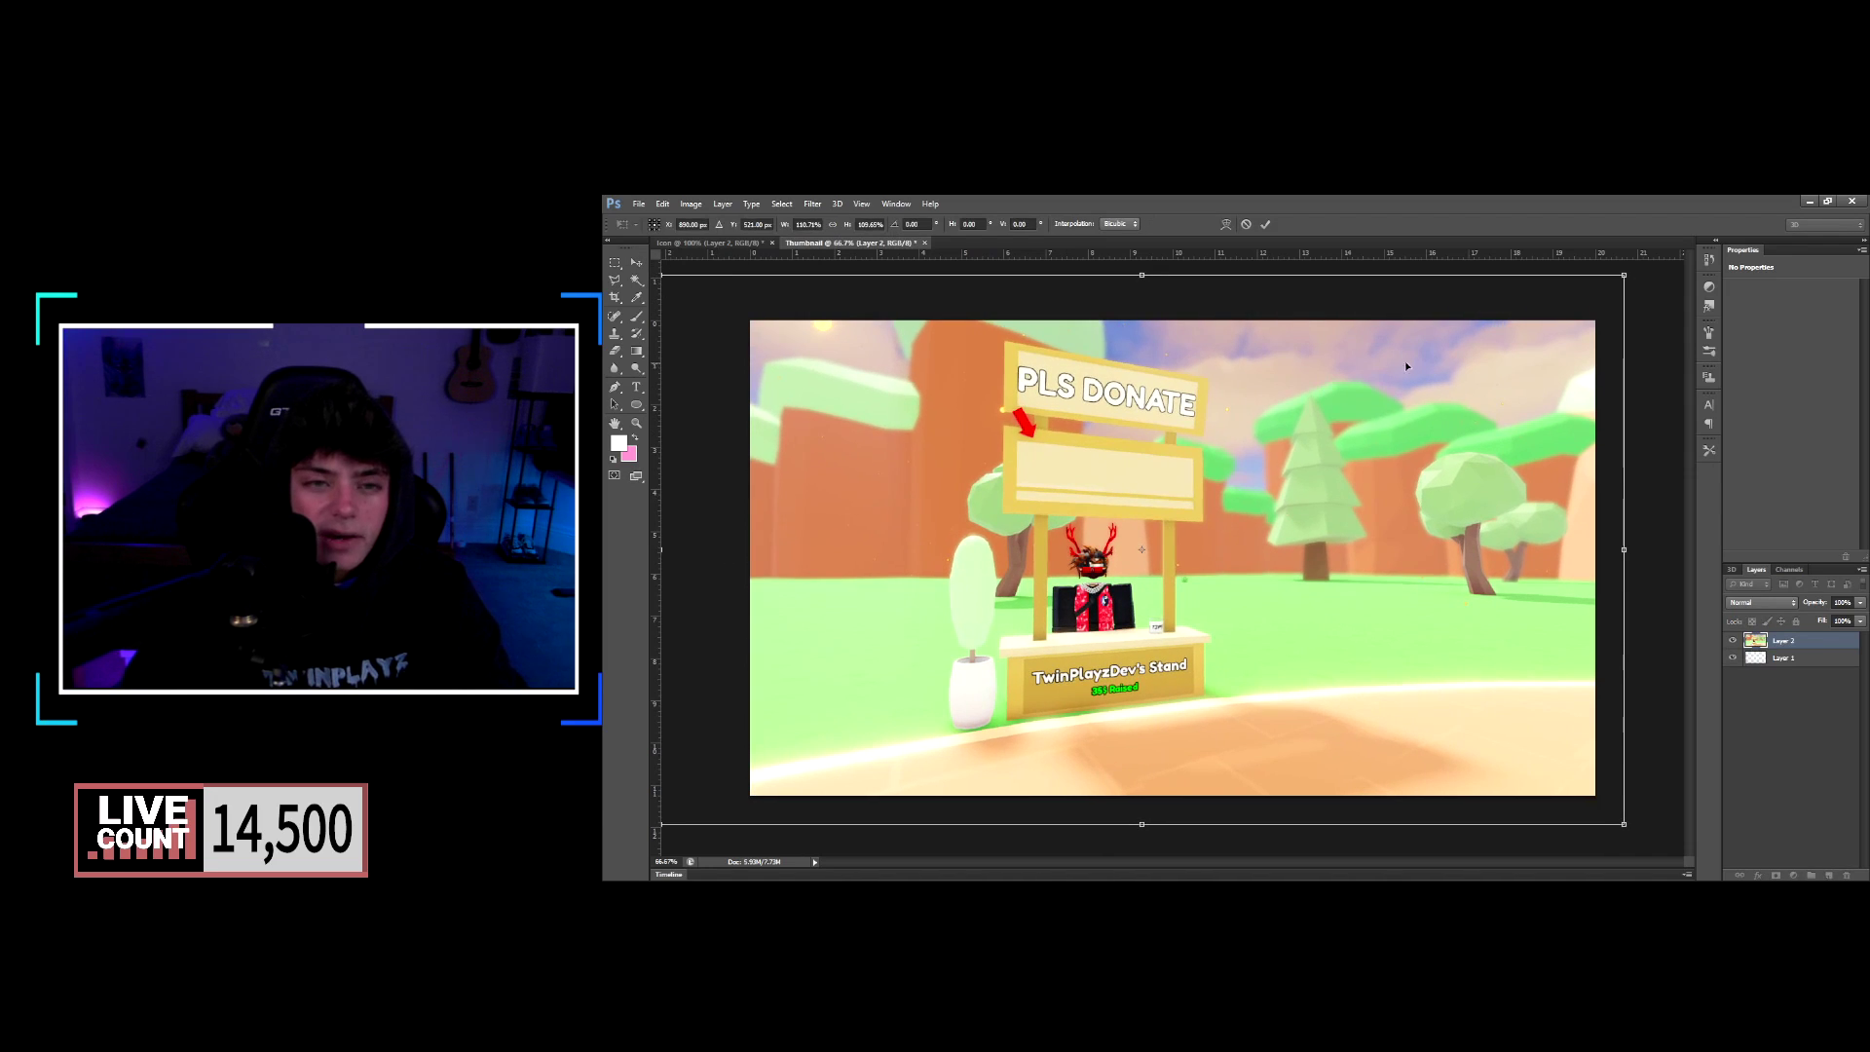
left_click_drag(1365, 366, 1338, 391)
left_click_drag(1594, 298, 1723, 258)
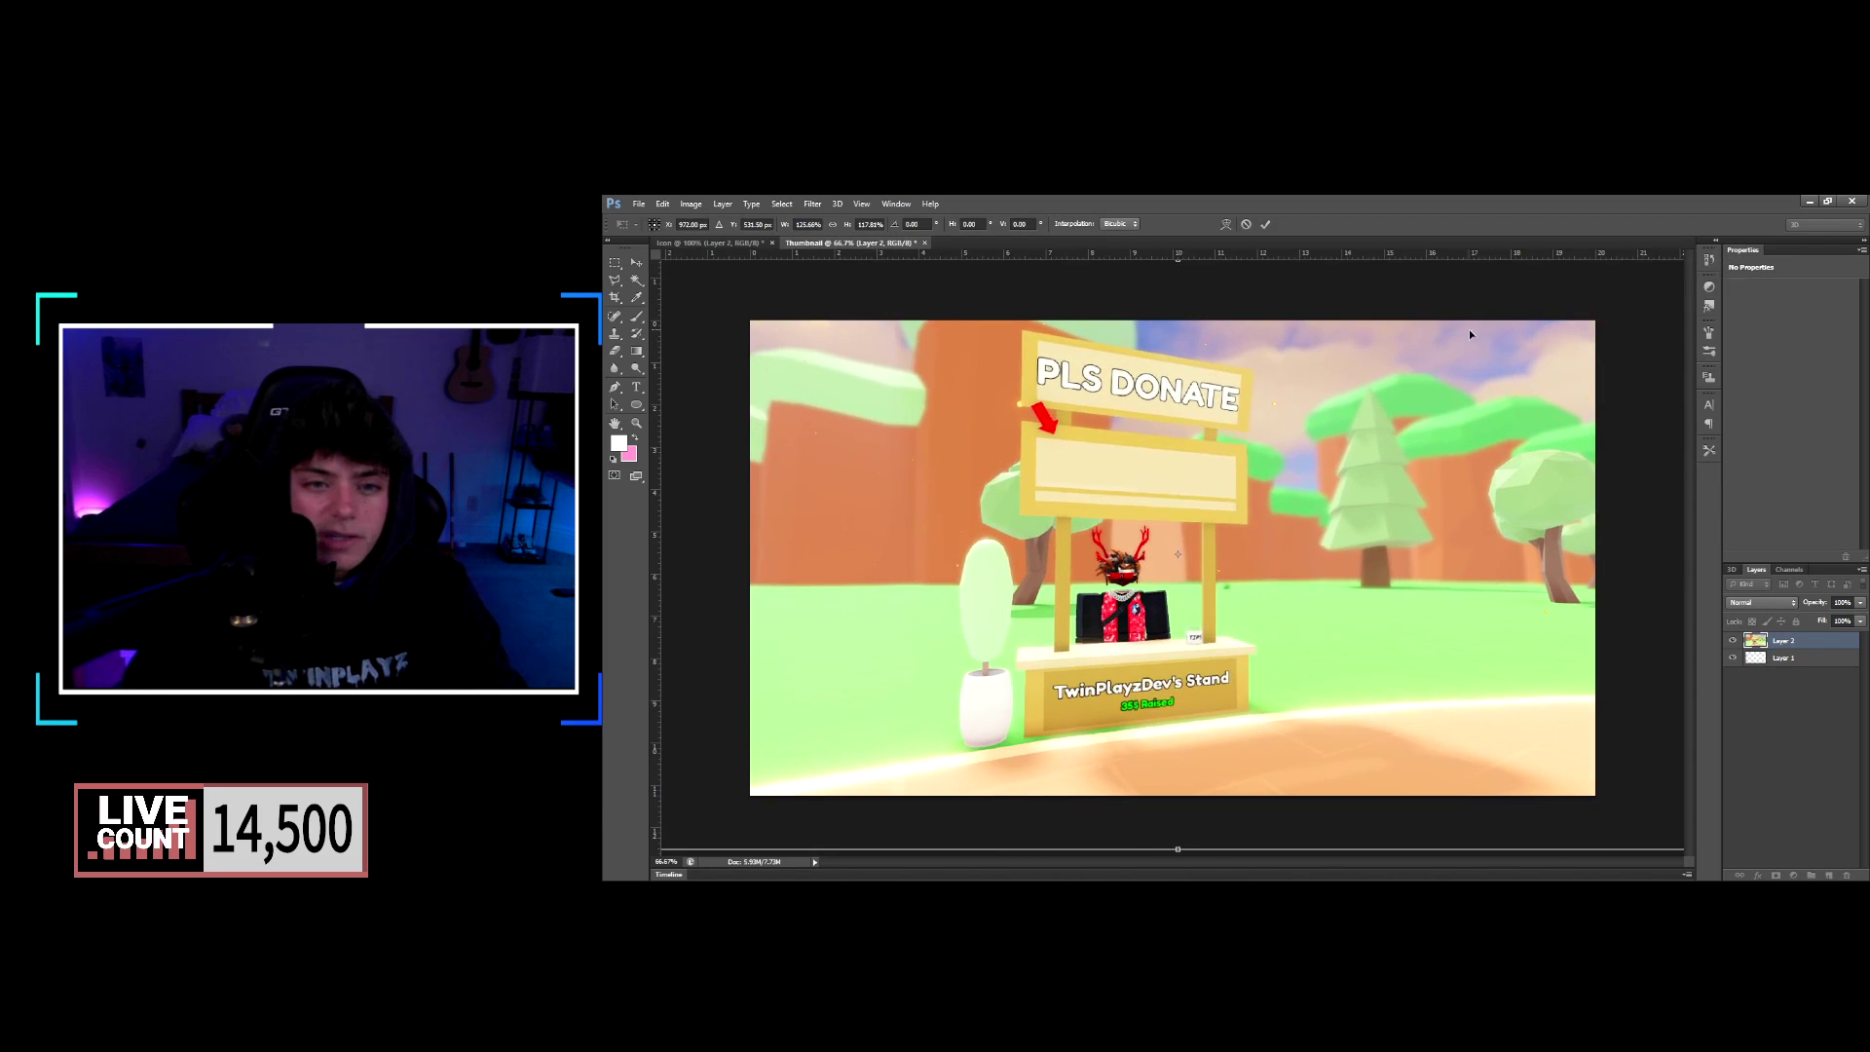
left_click_drag(1470, 333, 1381, 365)
left_click(1266, 225)
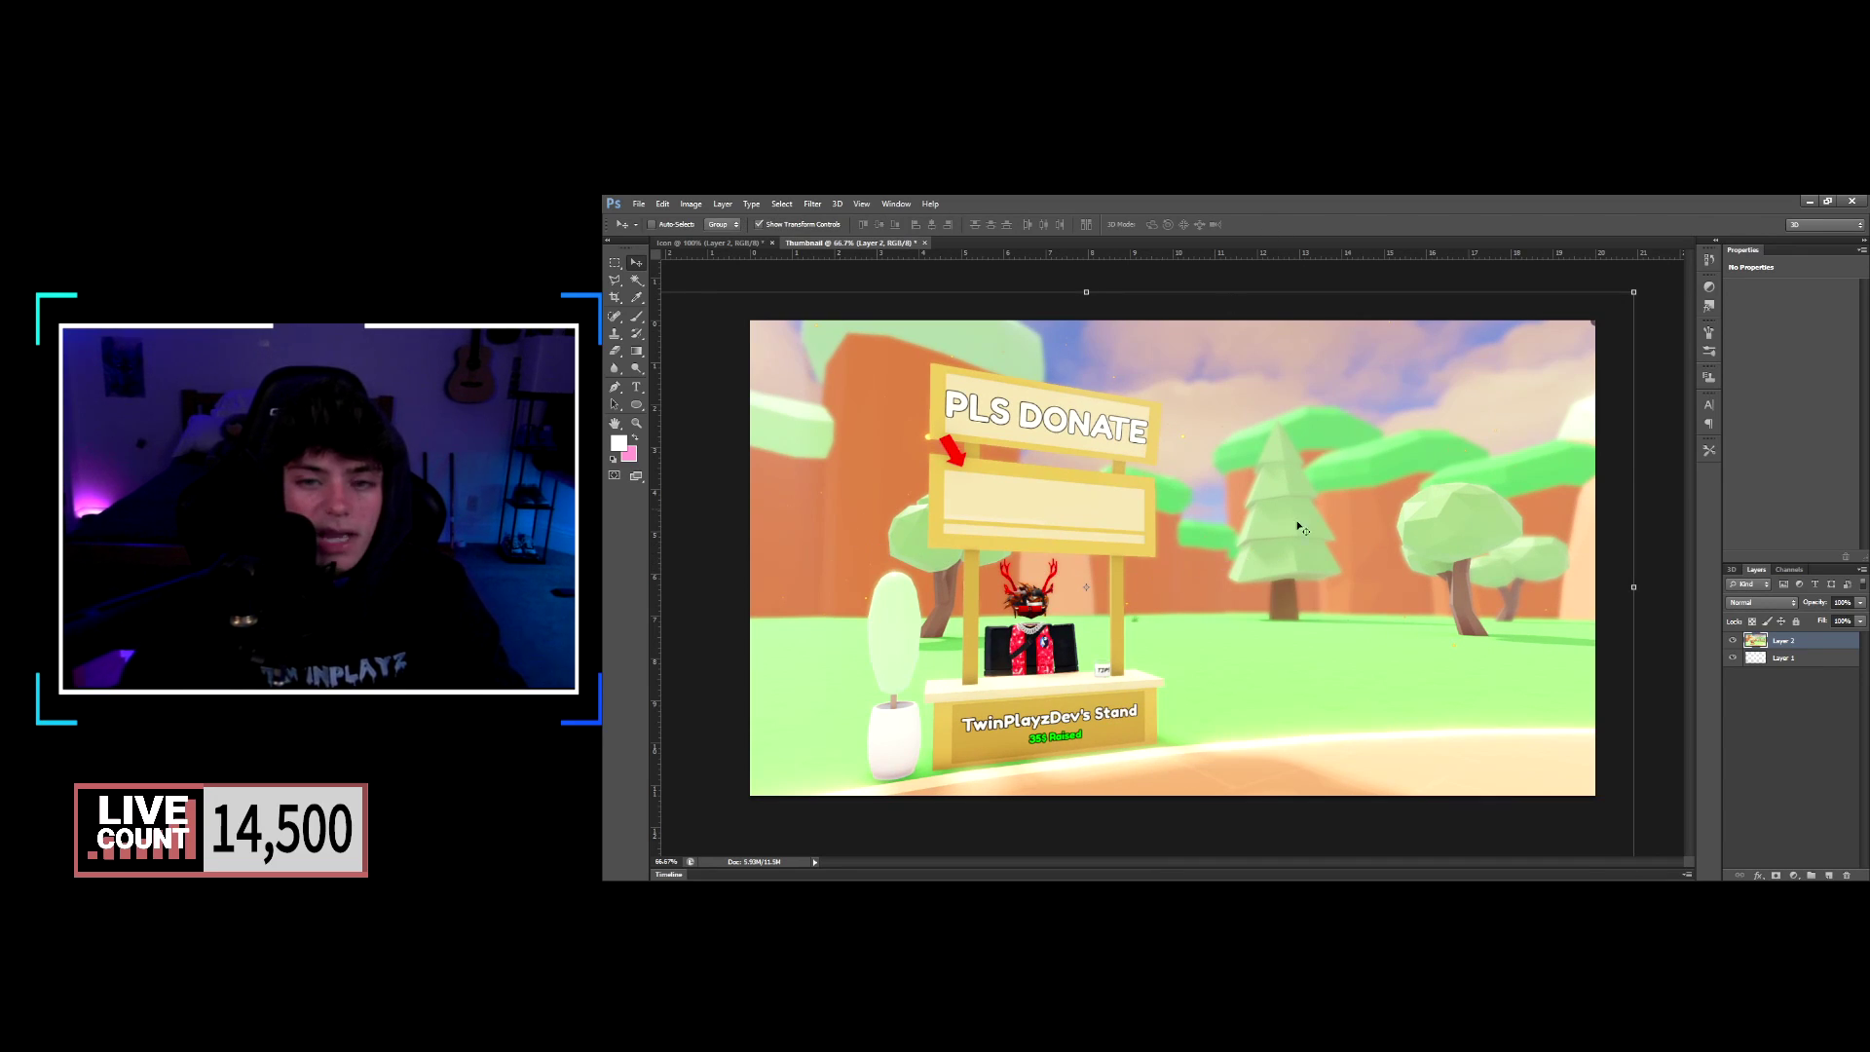
Add an empty layer above the stand screenshot and choose the Rectangle tool.
left_click(1826, 758)
left_click(1827, 876)
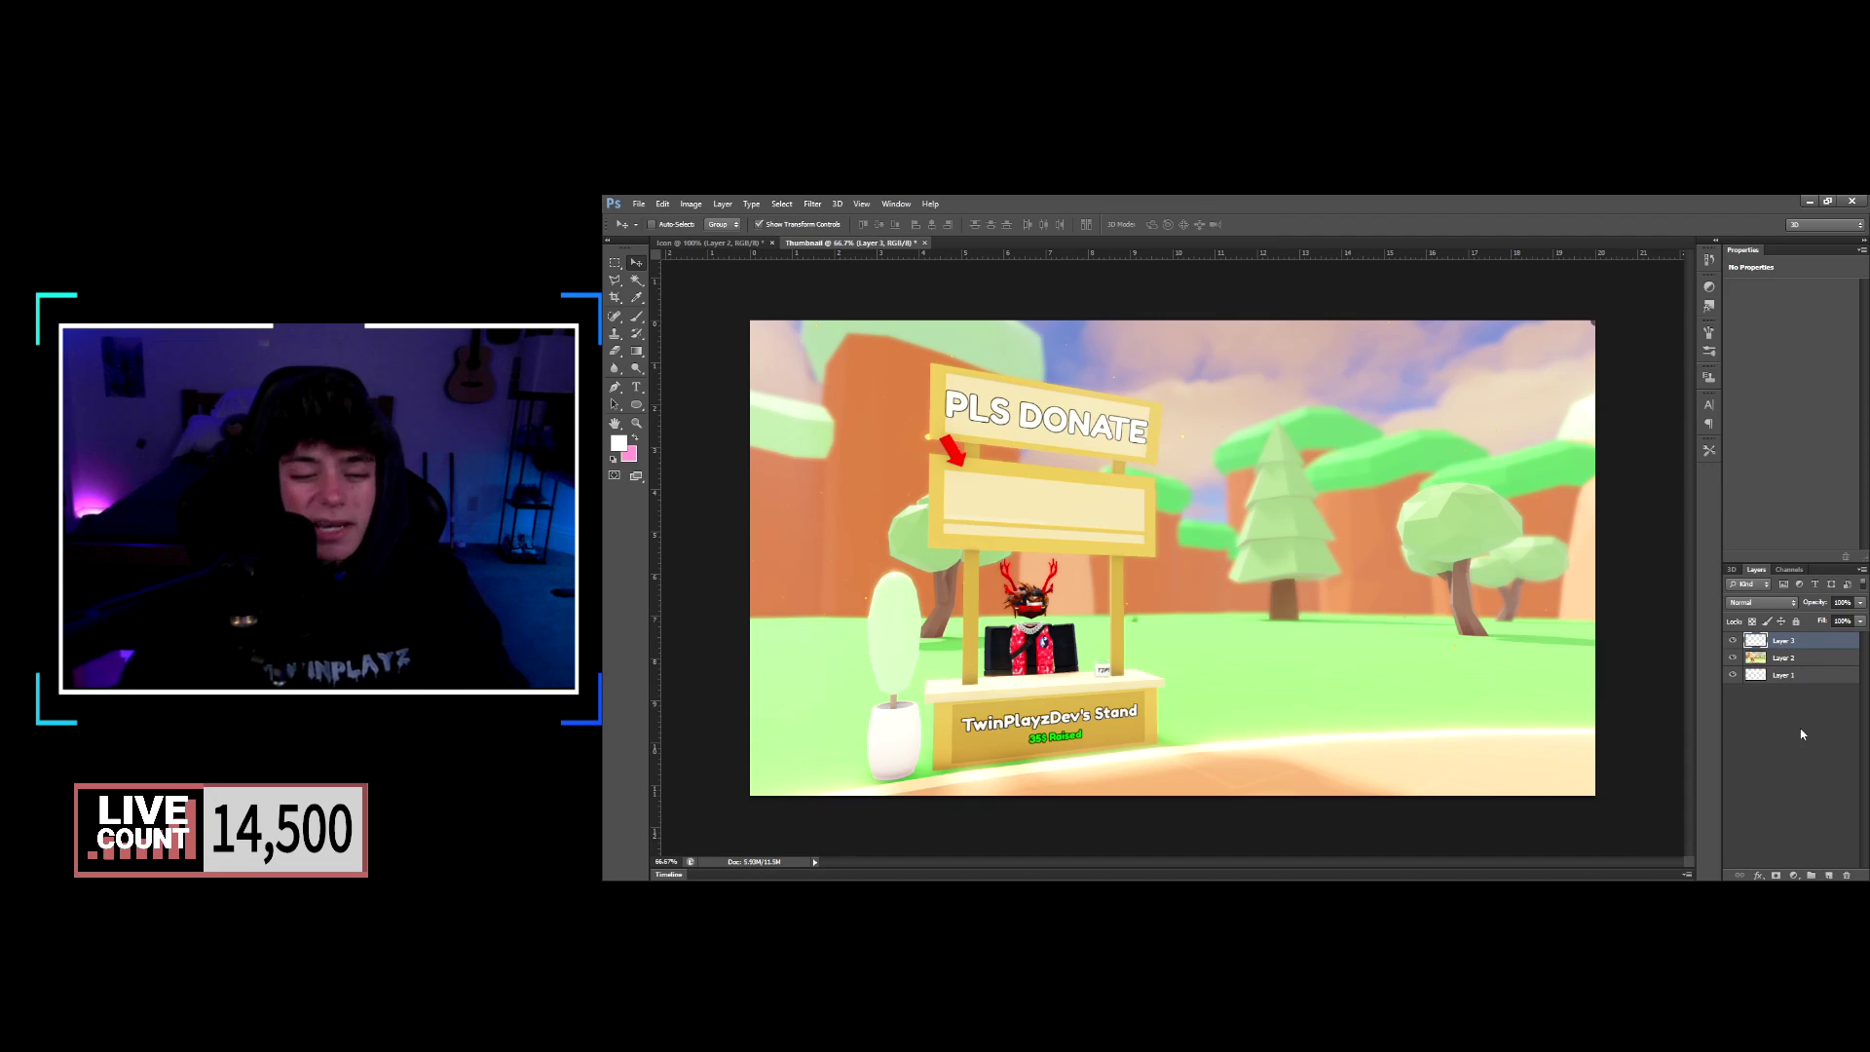
left_click(635, 353)
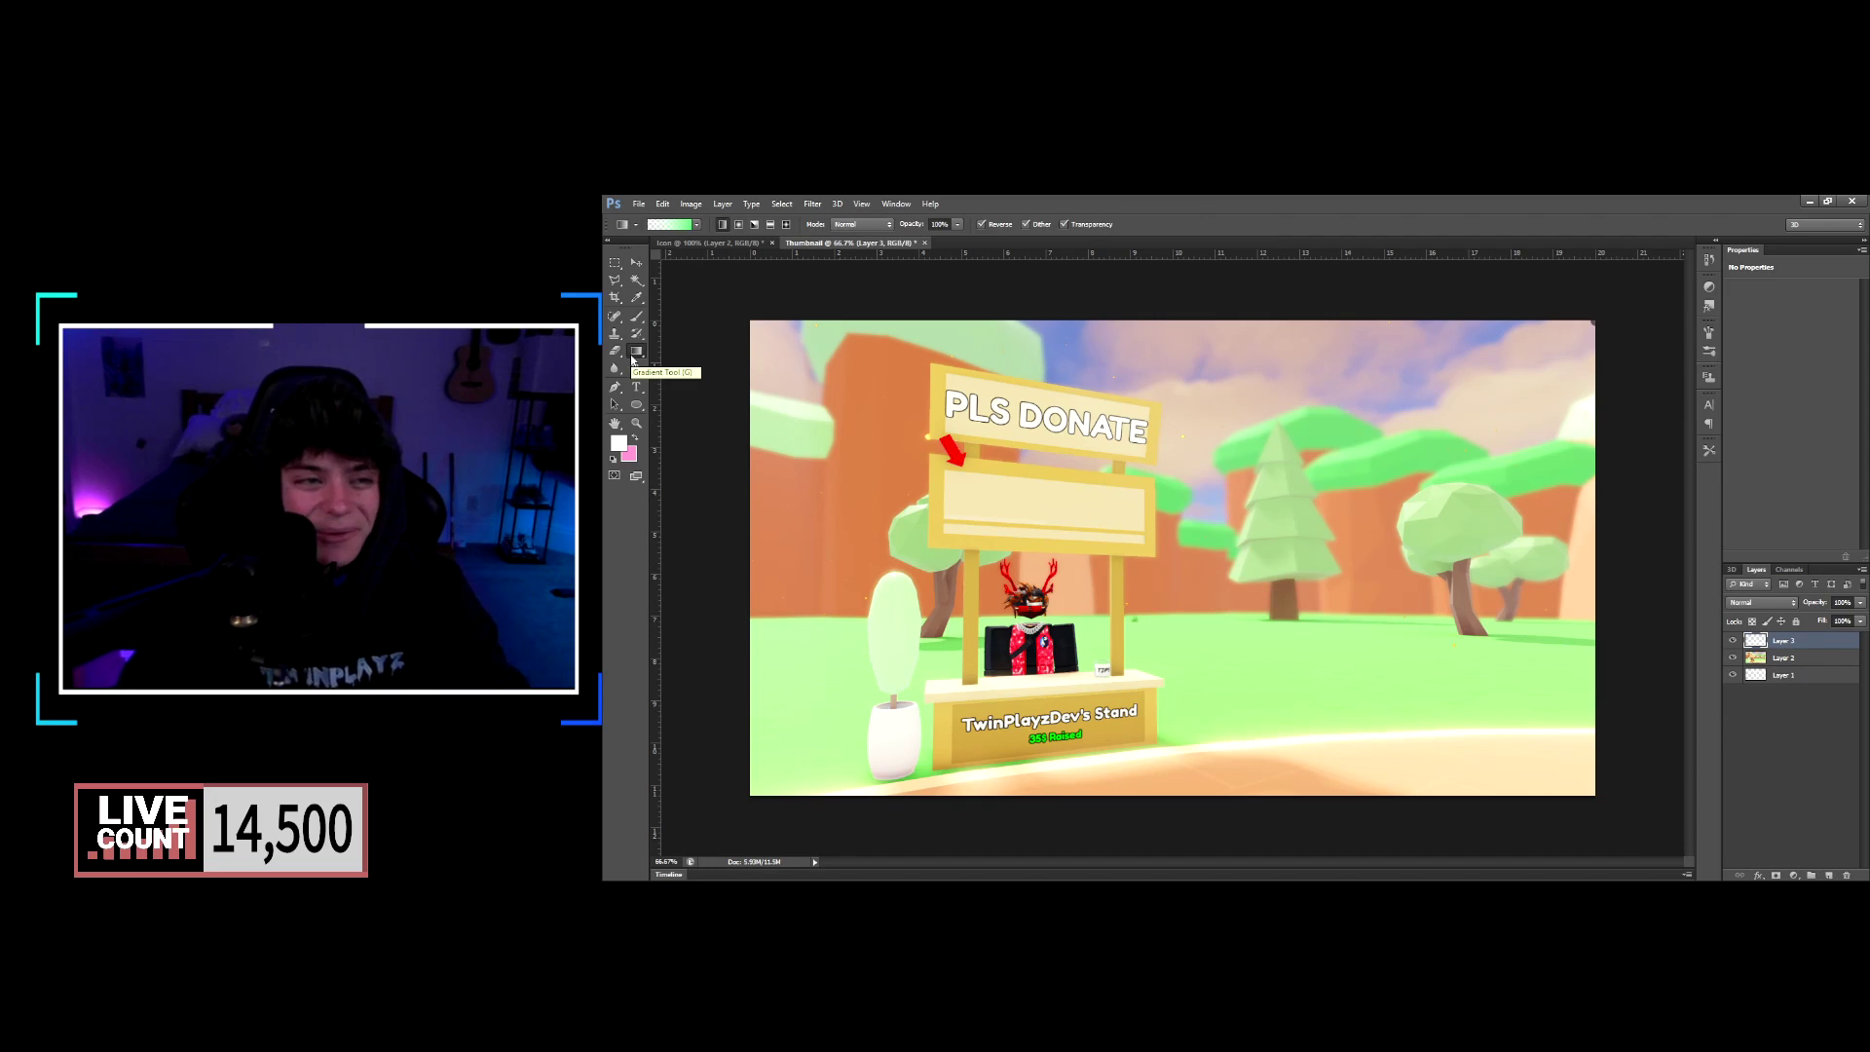
left_click(616, 354)
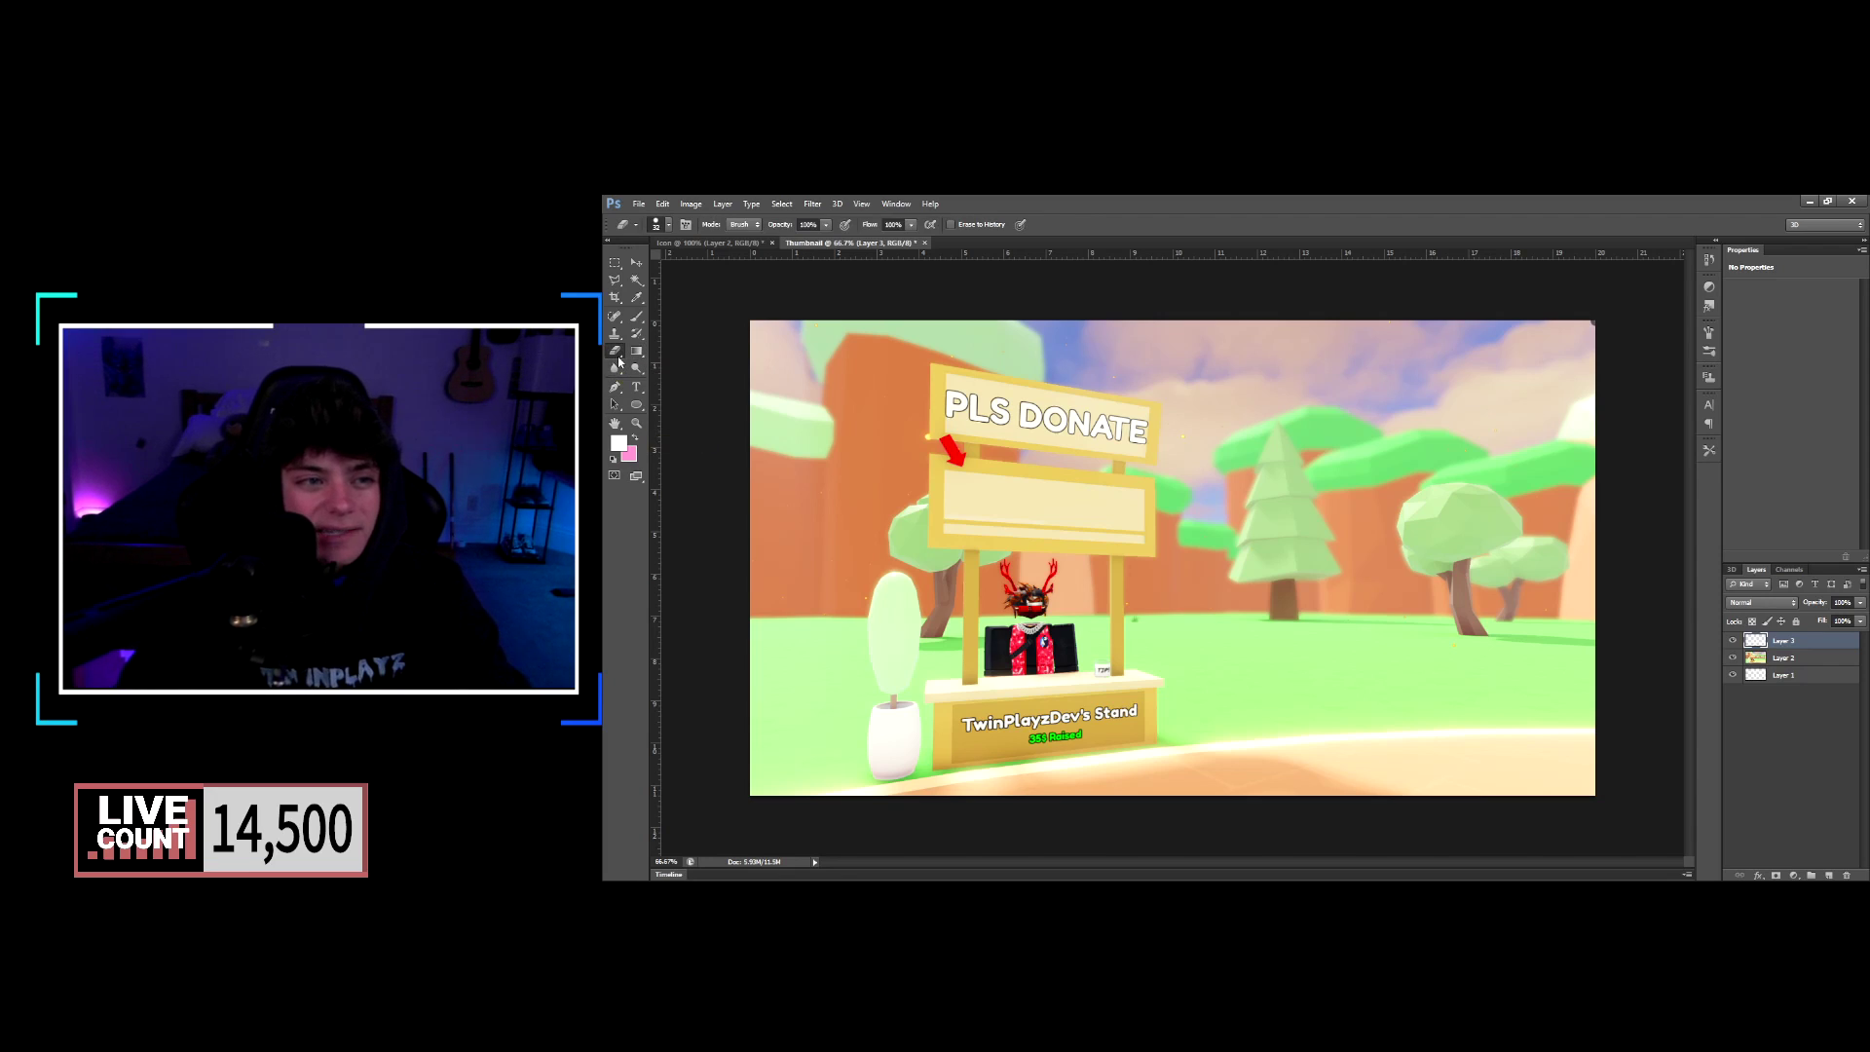
left_click(637, 405)
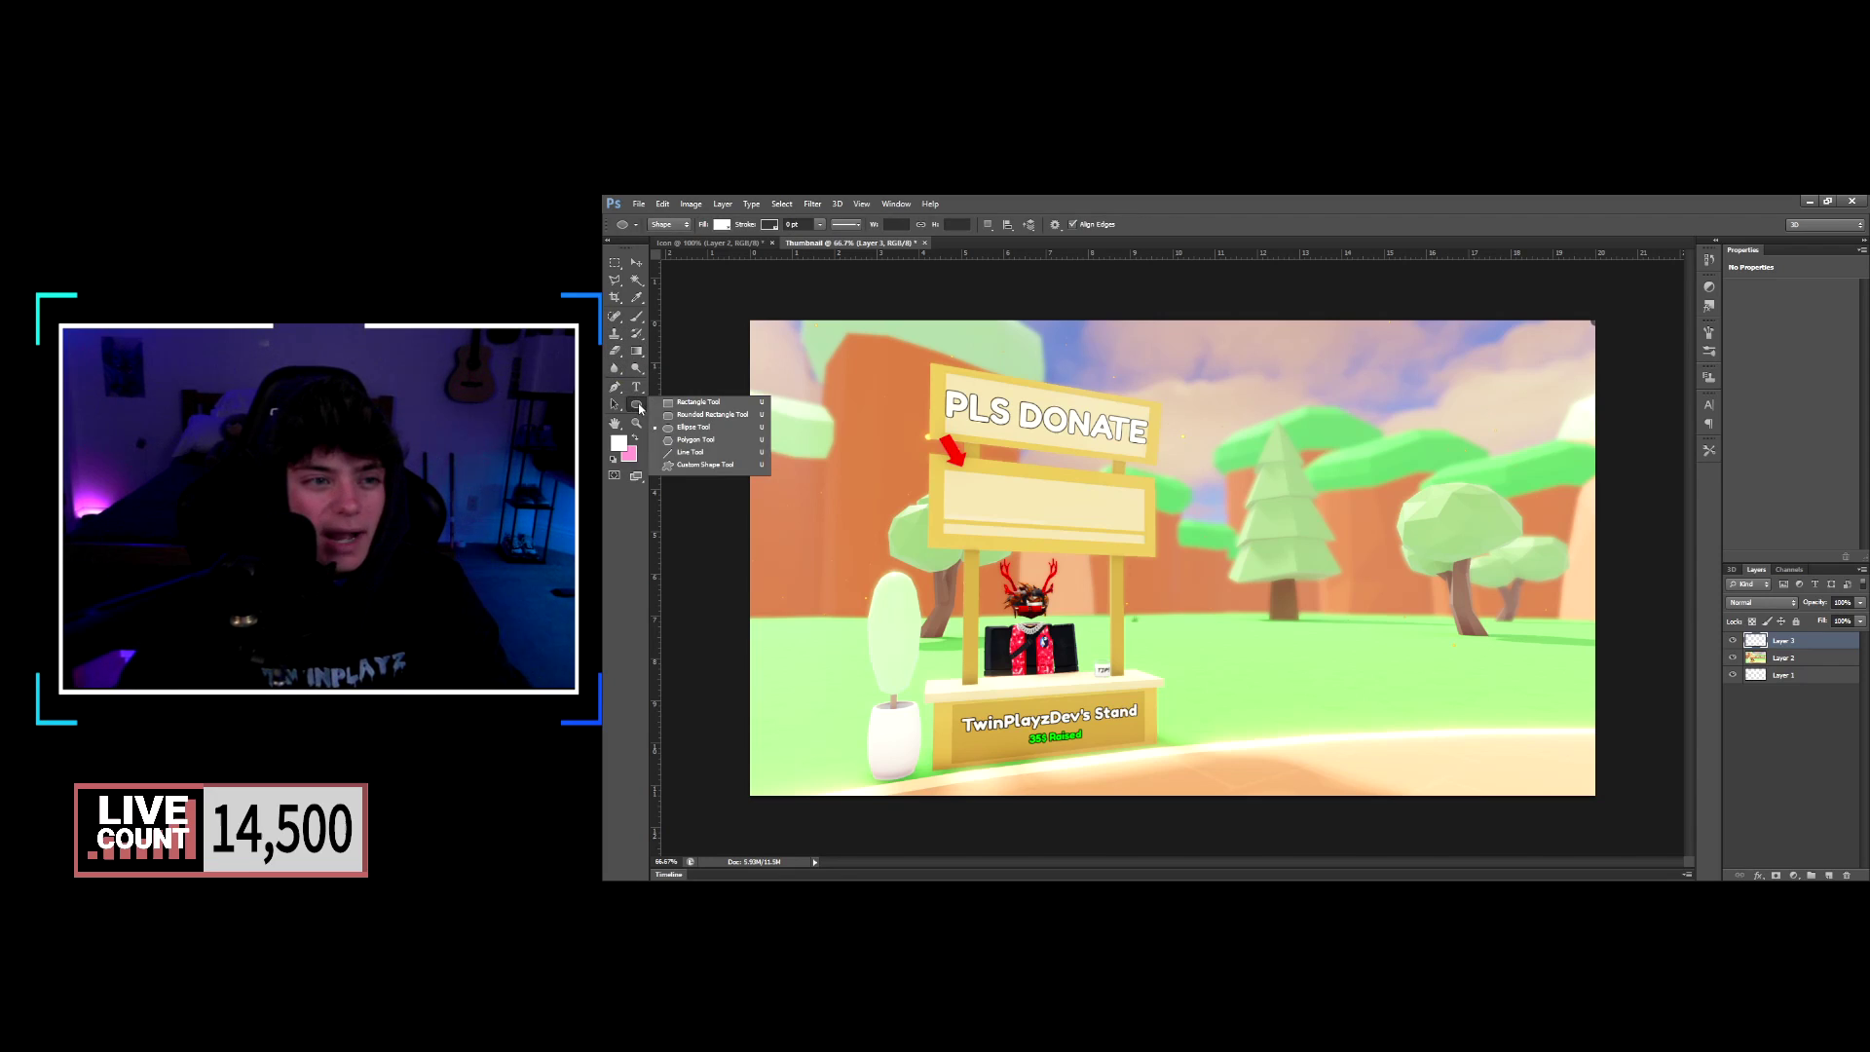
left_click(665, 404)
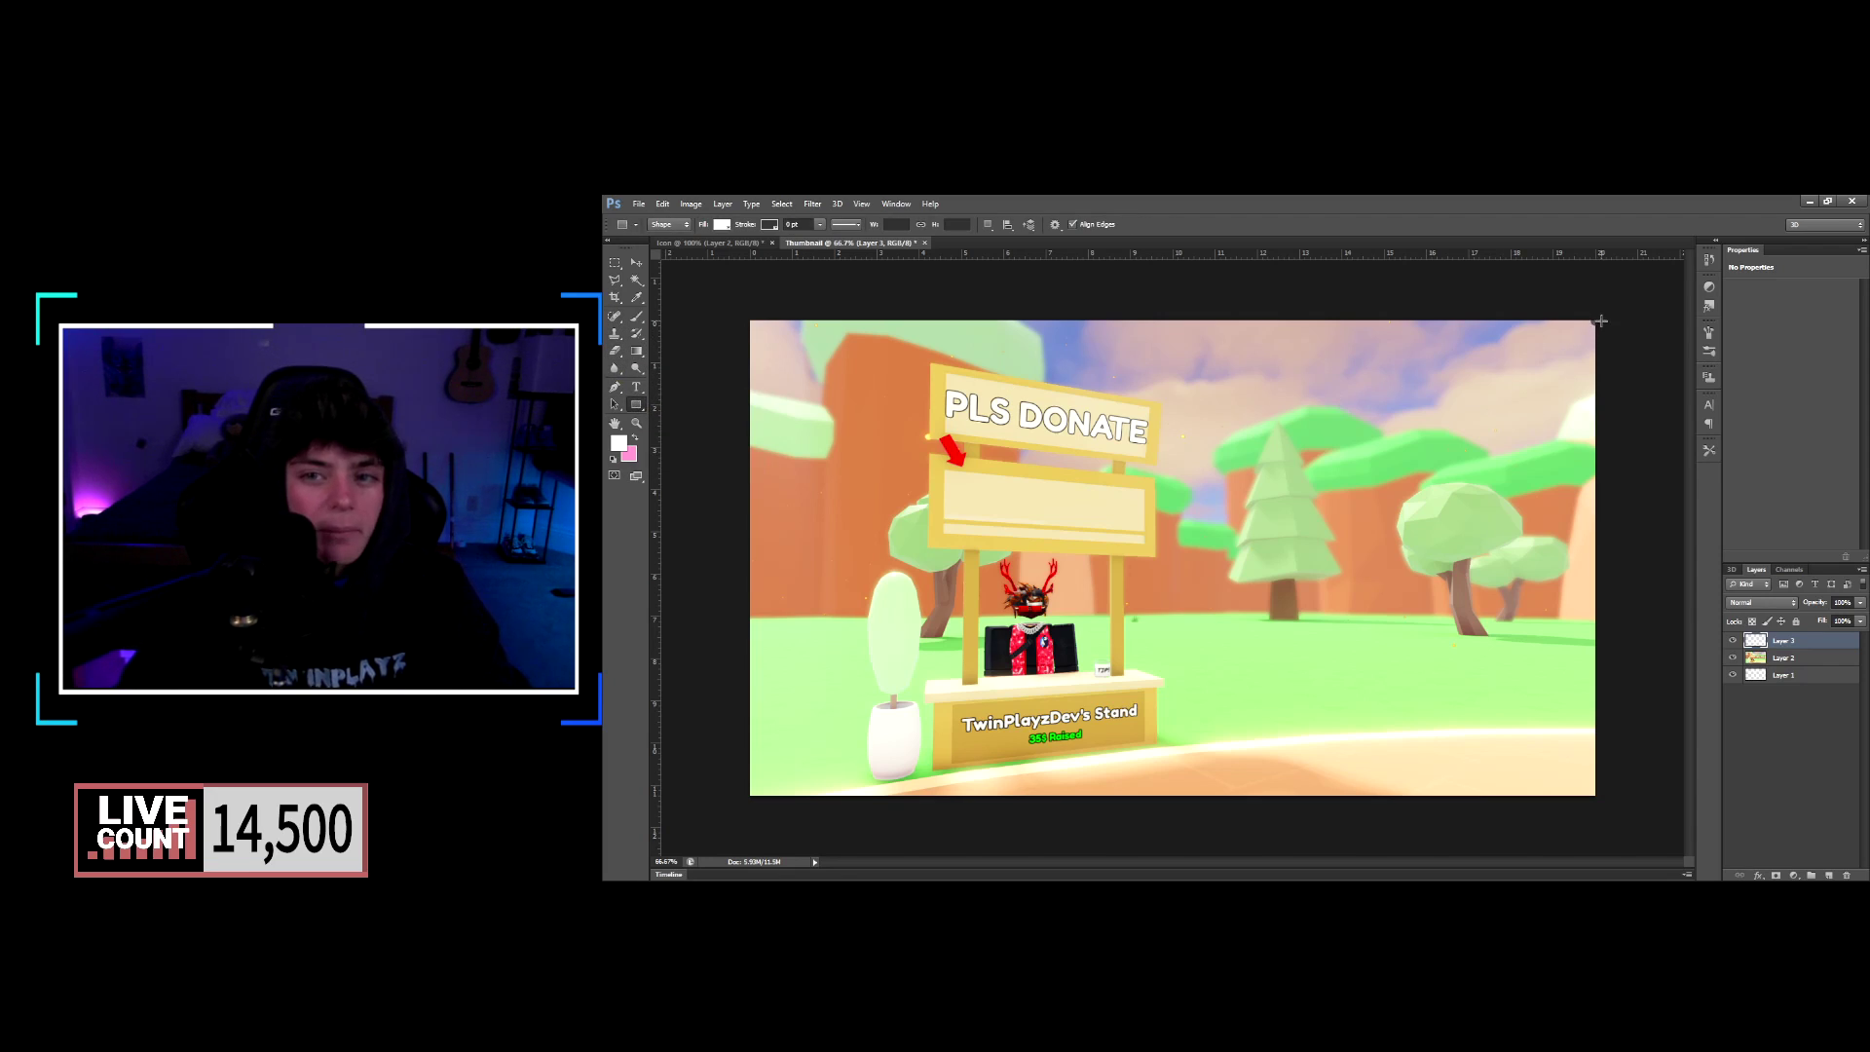
Slightly enlarge the stand screenshot layer from its upper-right corner.
left_click(1831, 657)
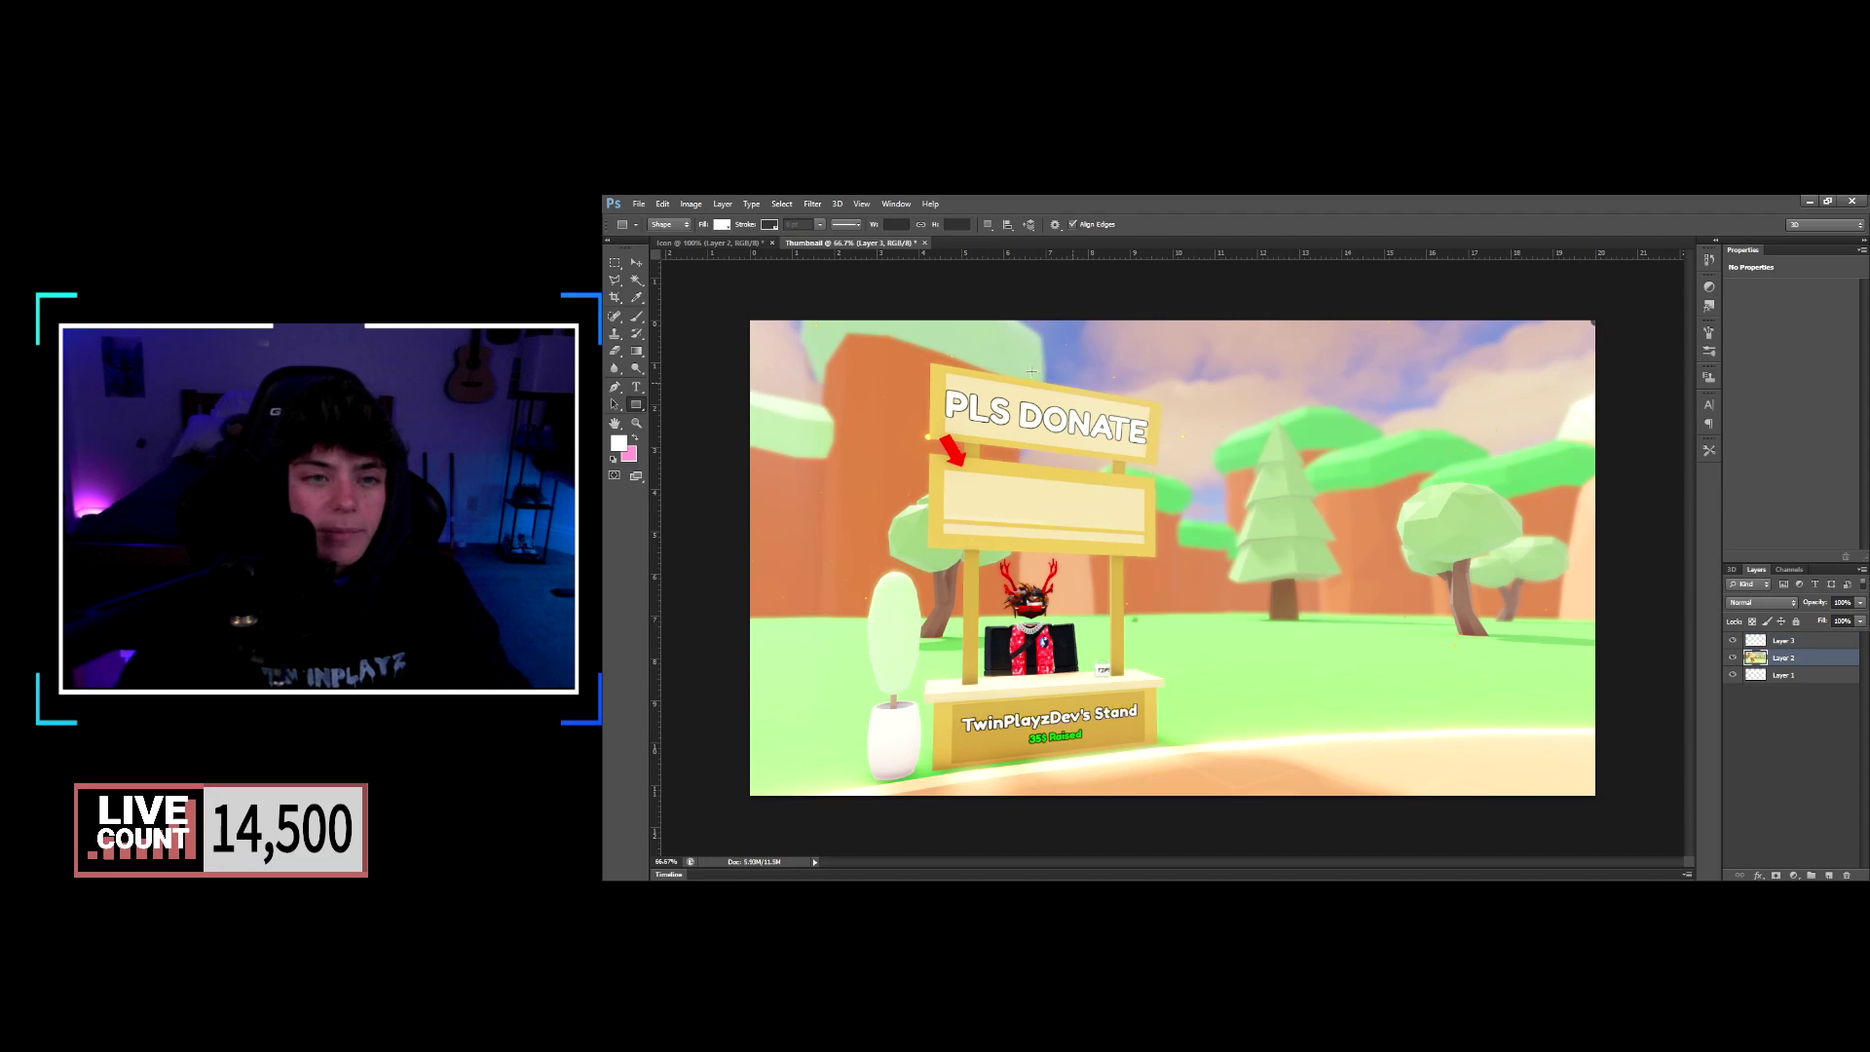
left_click(635, 262)
left_click_drag(1633, 292, 1639, 285)
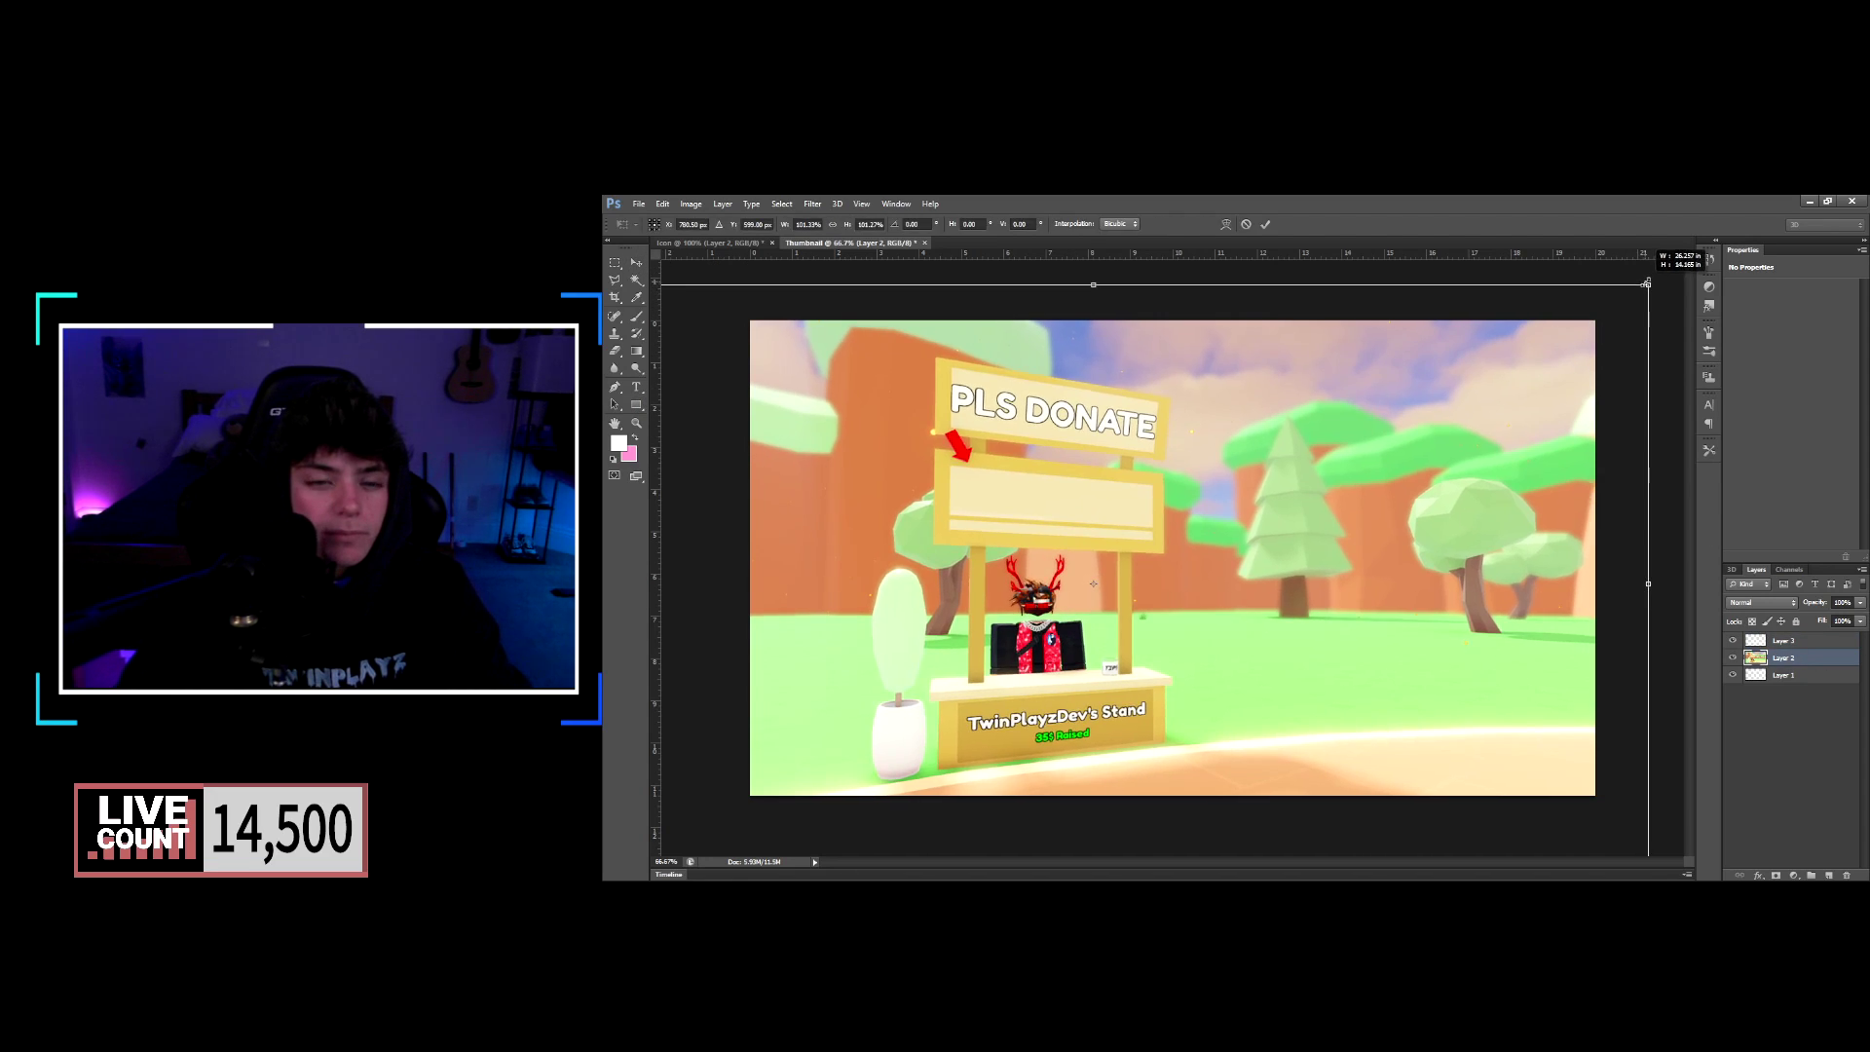
left_click(1264, 225)
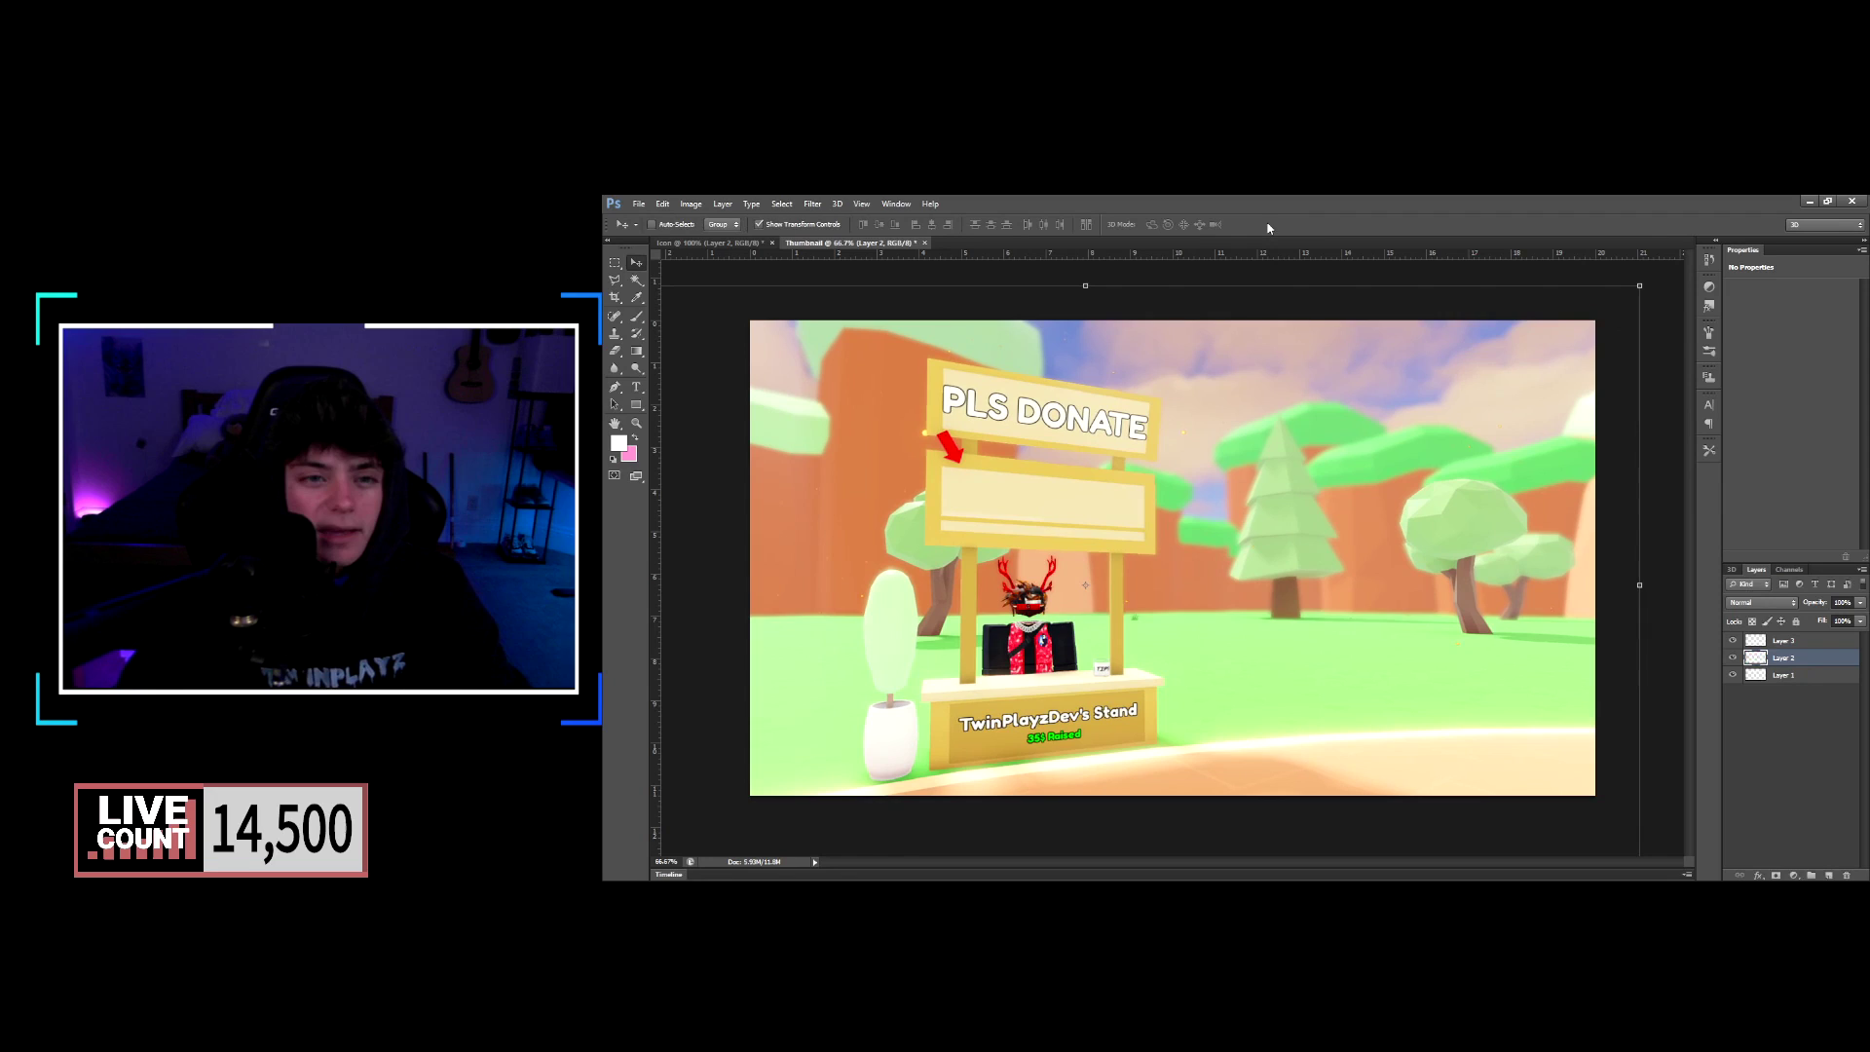
Draw a full-height rectangle over the right two-fifths of the canvas and fill it with a white-to-transparent linear gradient at -177°.
left_click(636, 406)
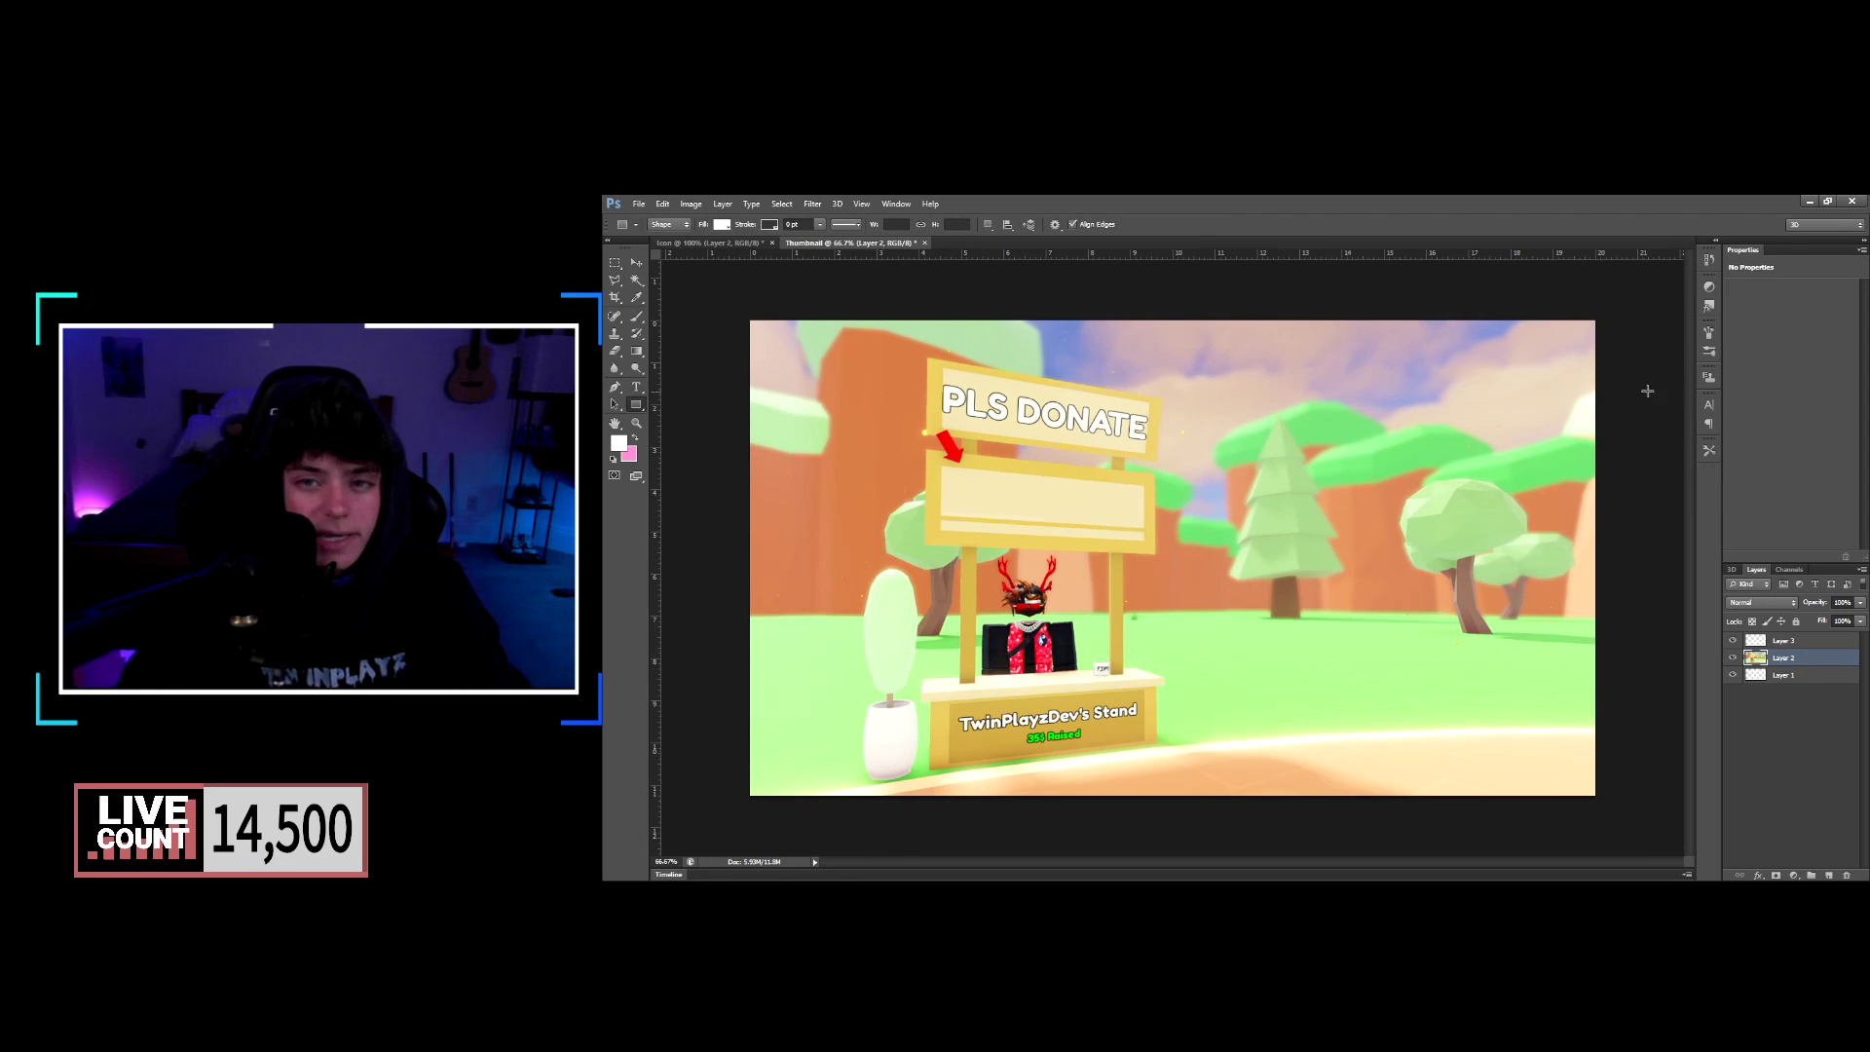
left_click_drag(1599, 318, 1242, 796)
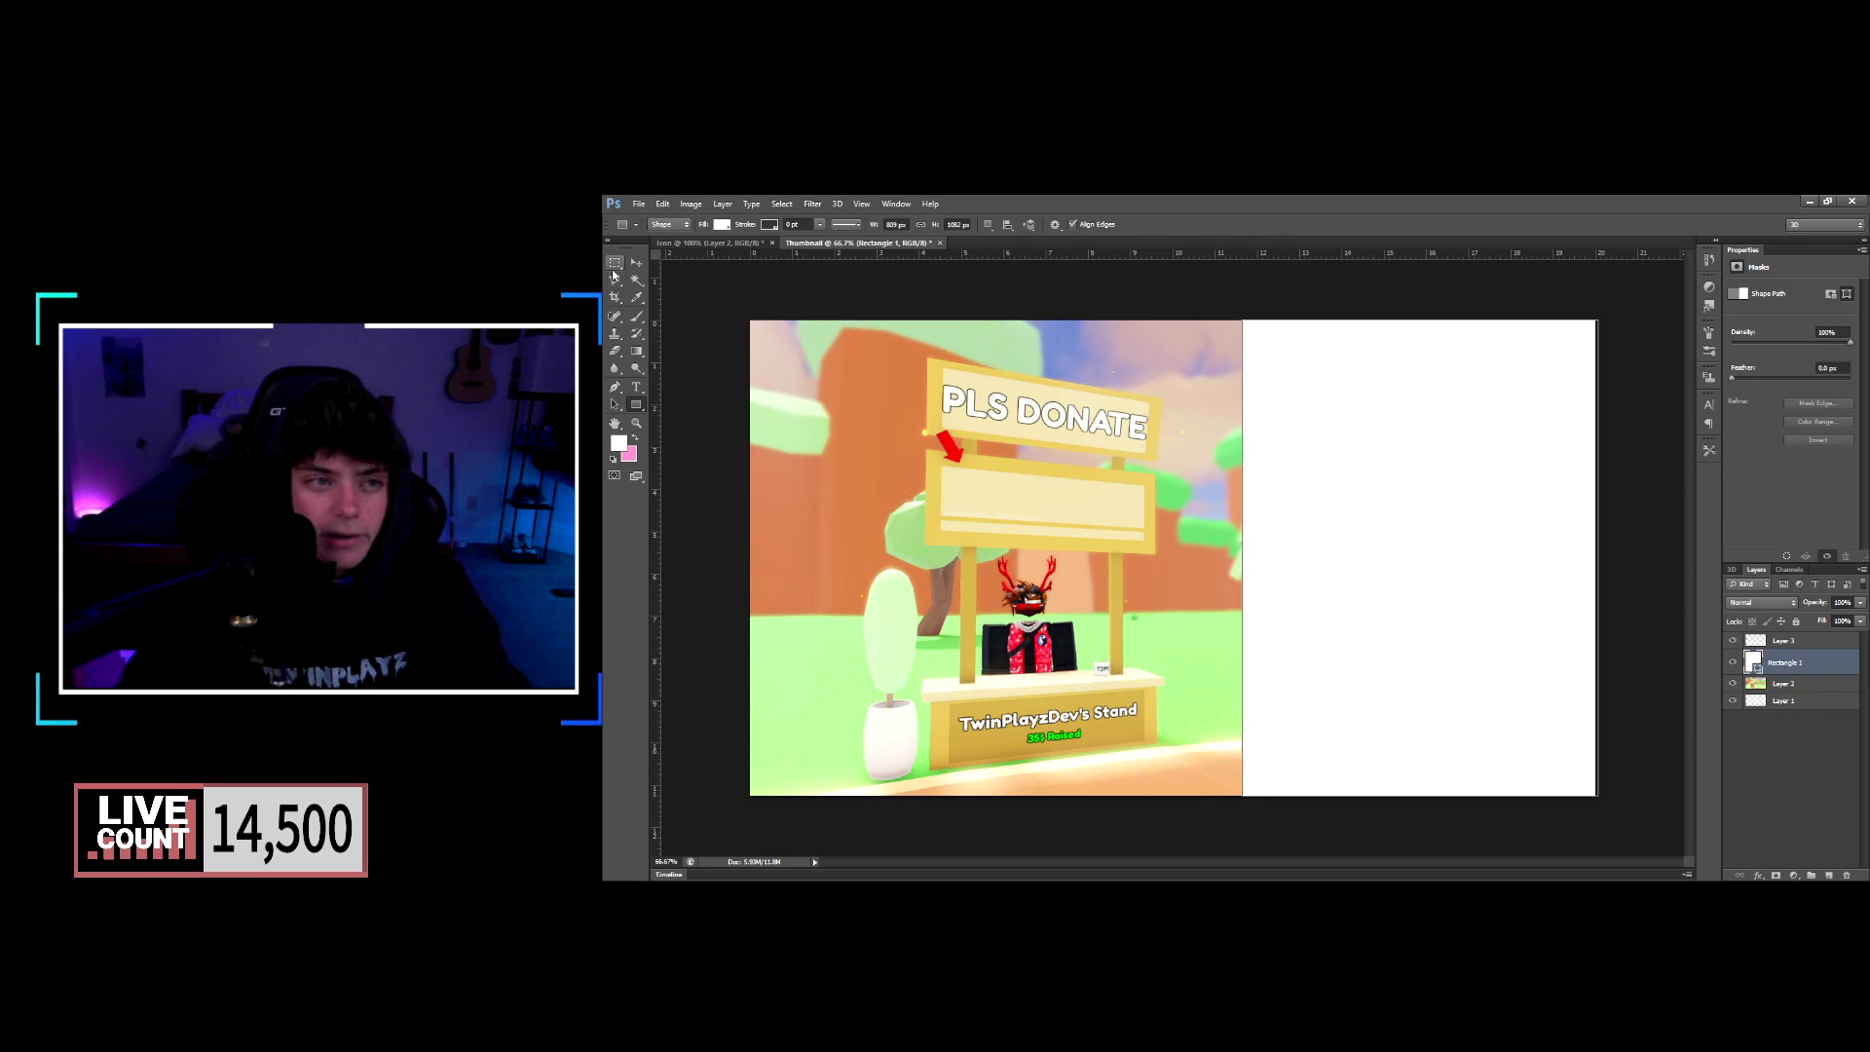
left_click(724, 226)
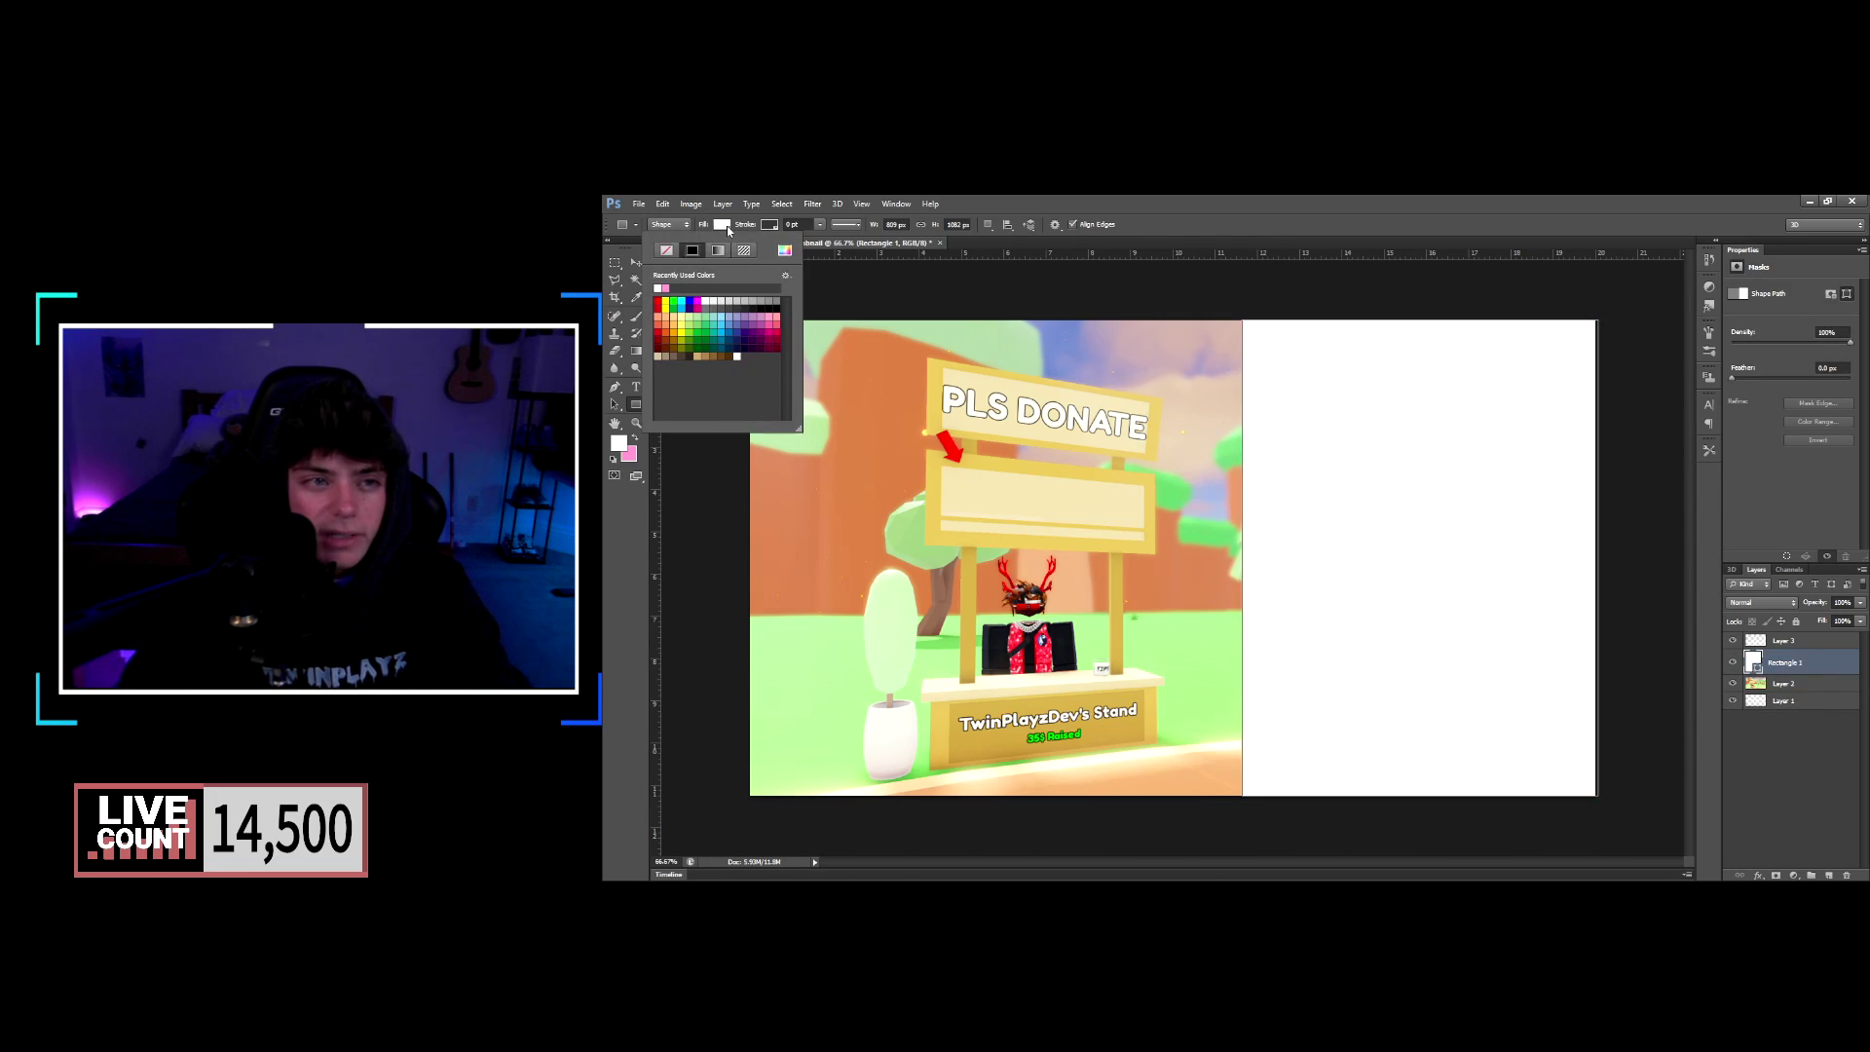
left_click(744, 250)
left_click(720, 251)
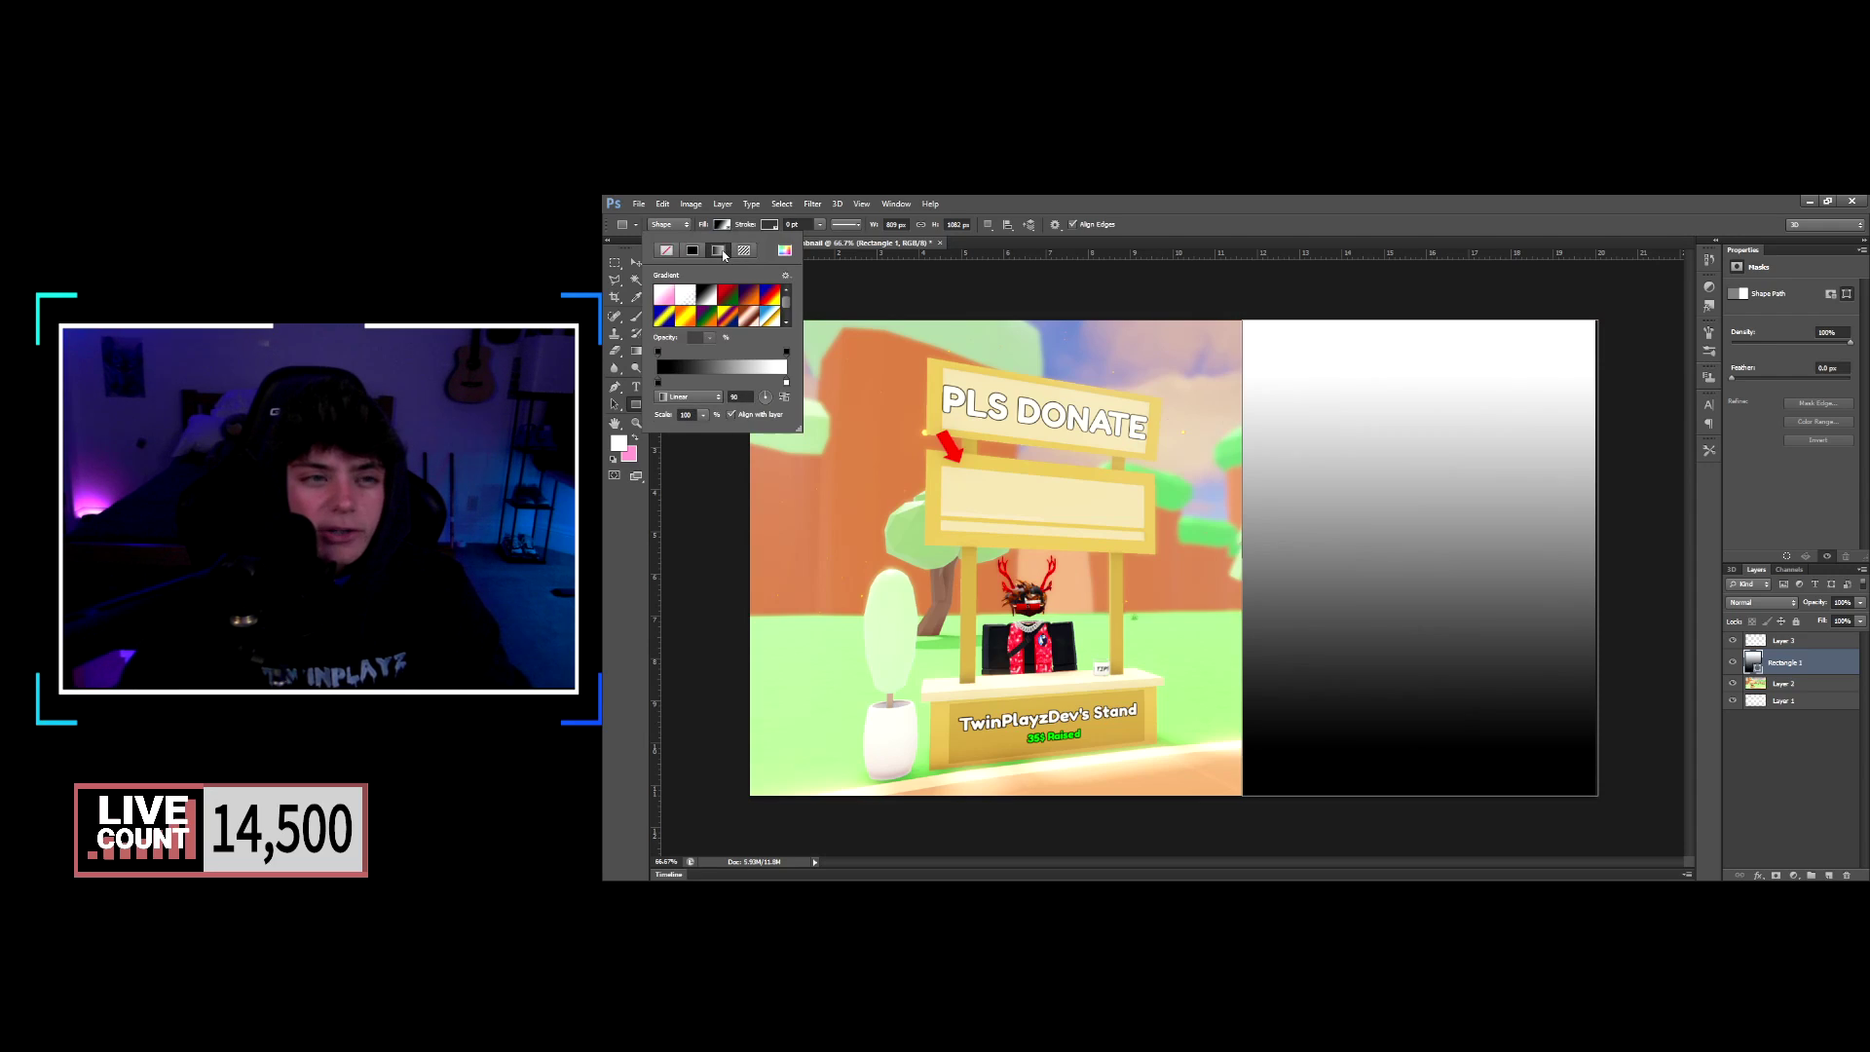
left_click(666, 301)
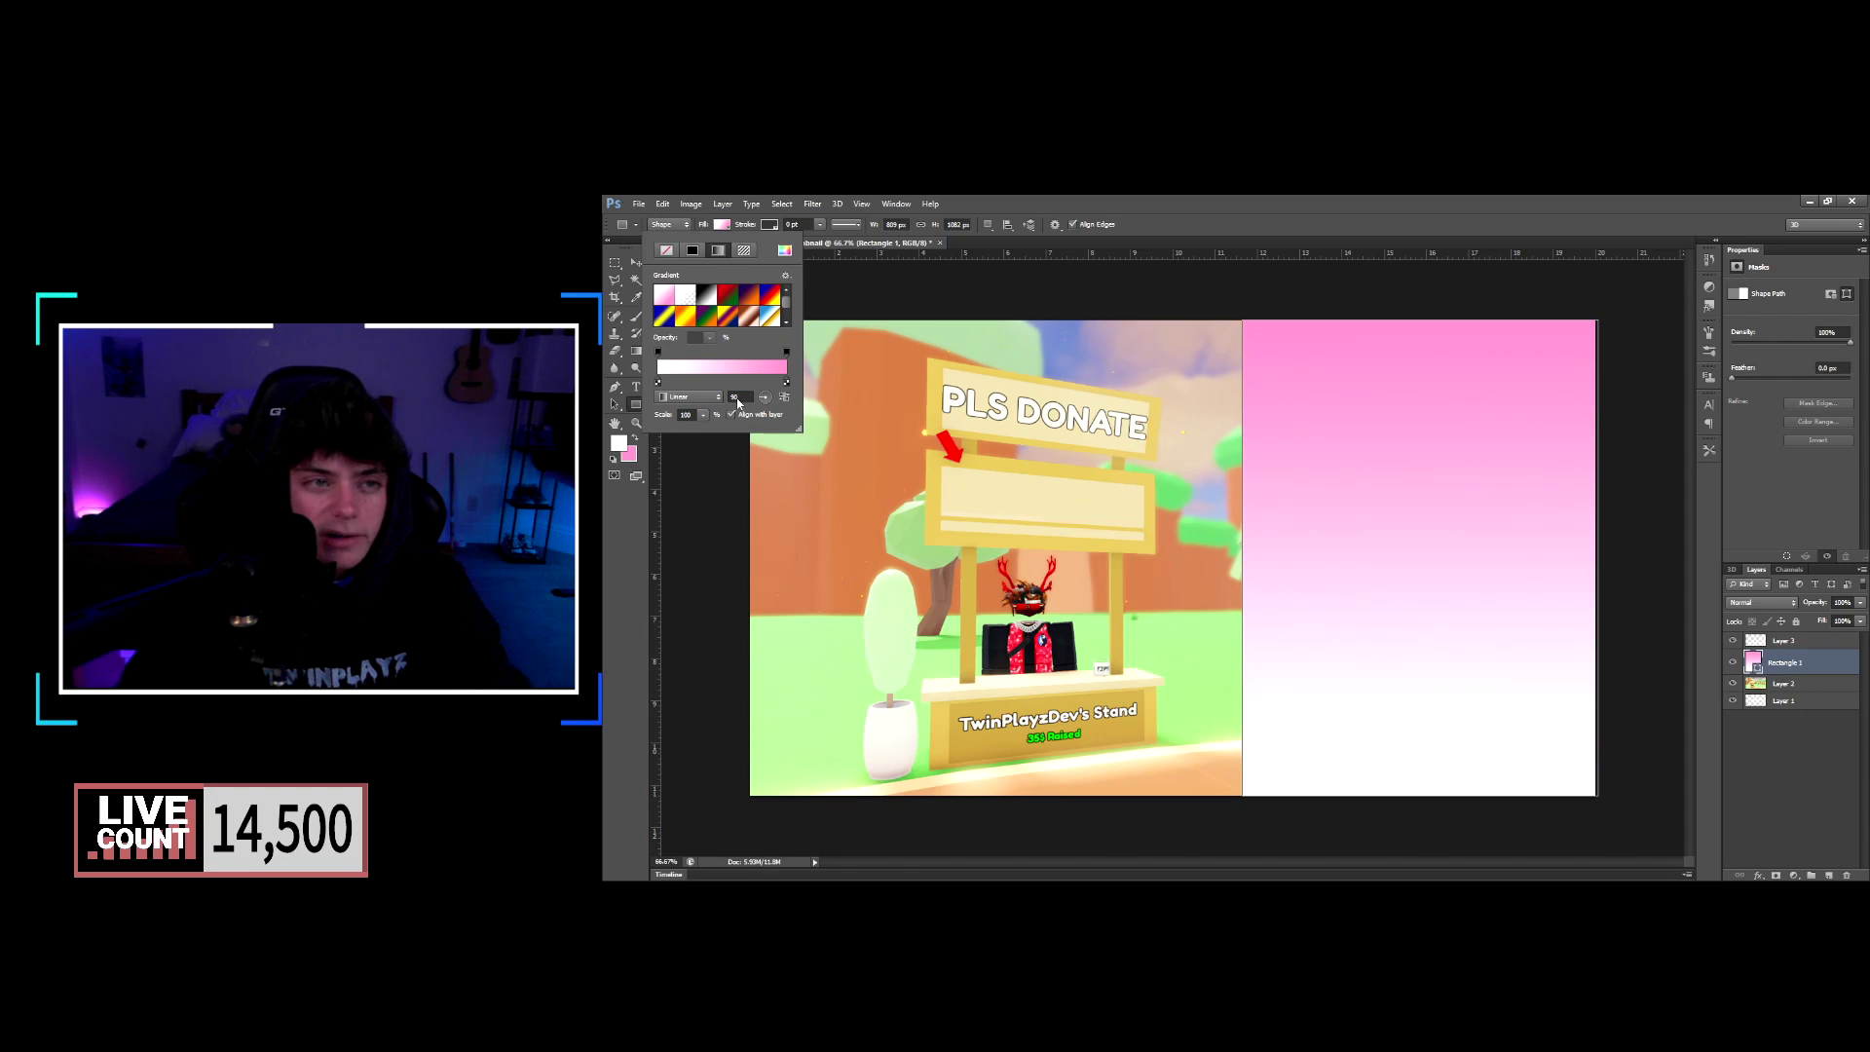
type("3")
left_click(694, 298)
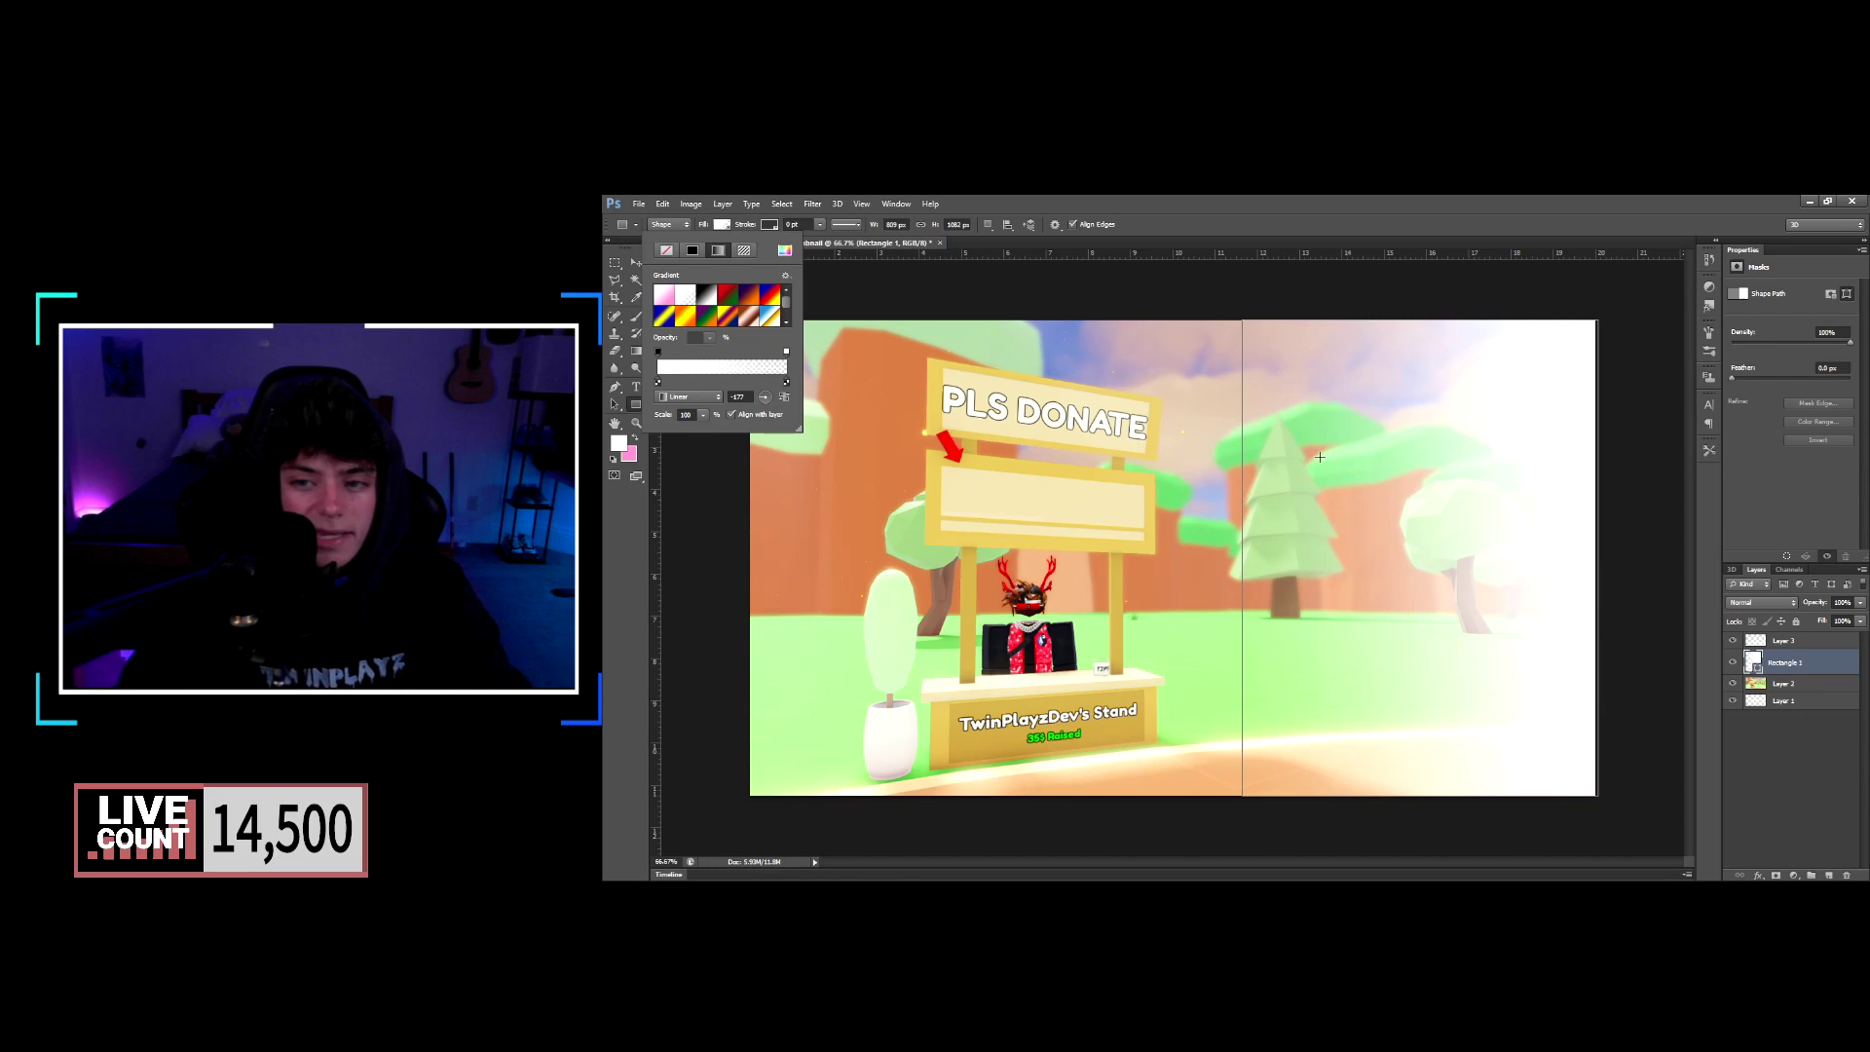
Recolour the rectangle gradient's white stop to turquoise green and move that stop to about four-fifths of the way toward the transparent end.
double_click(658, 383)
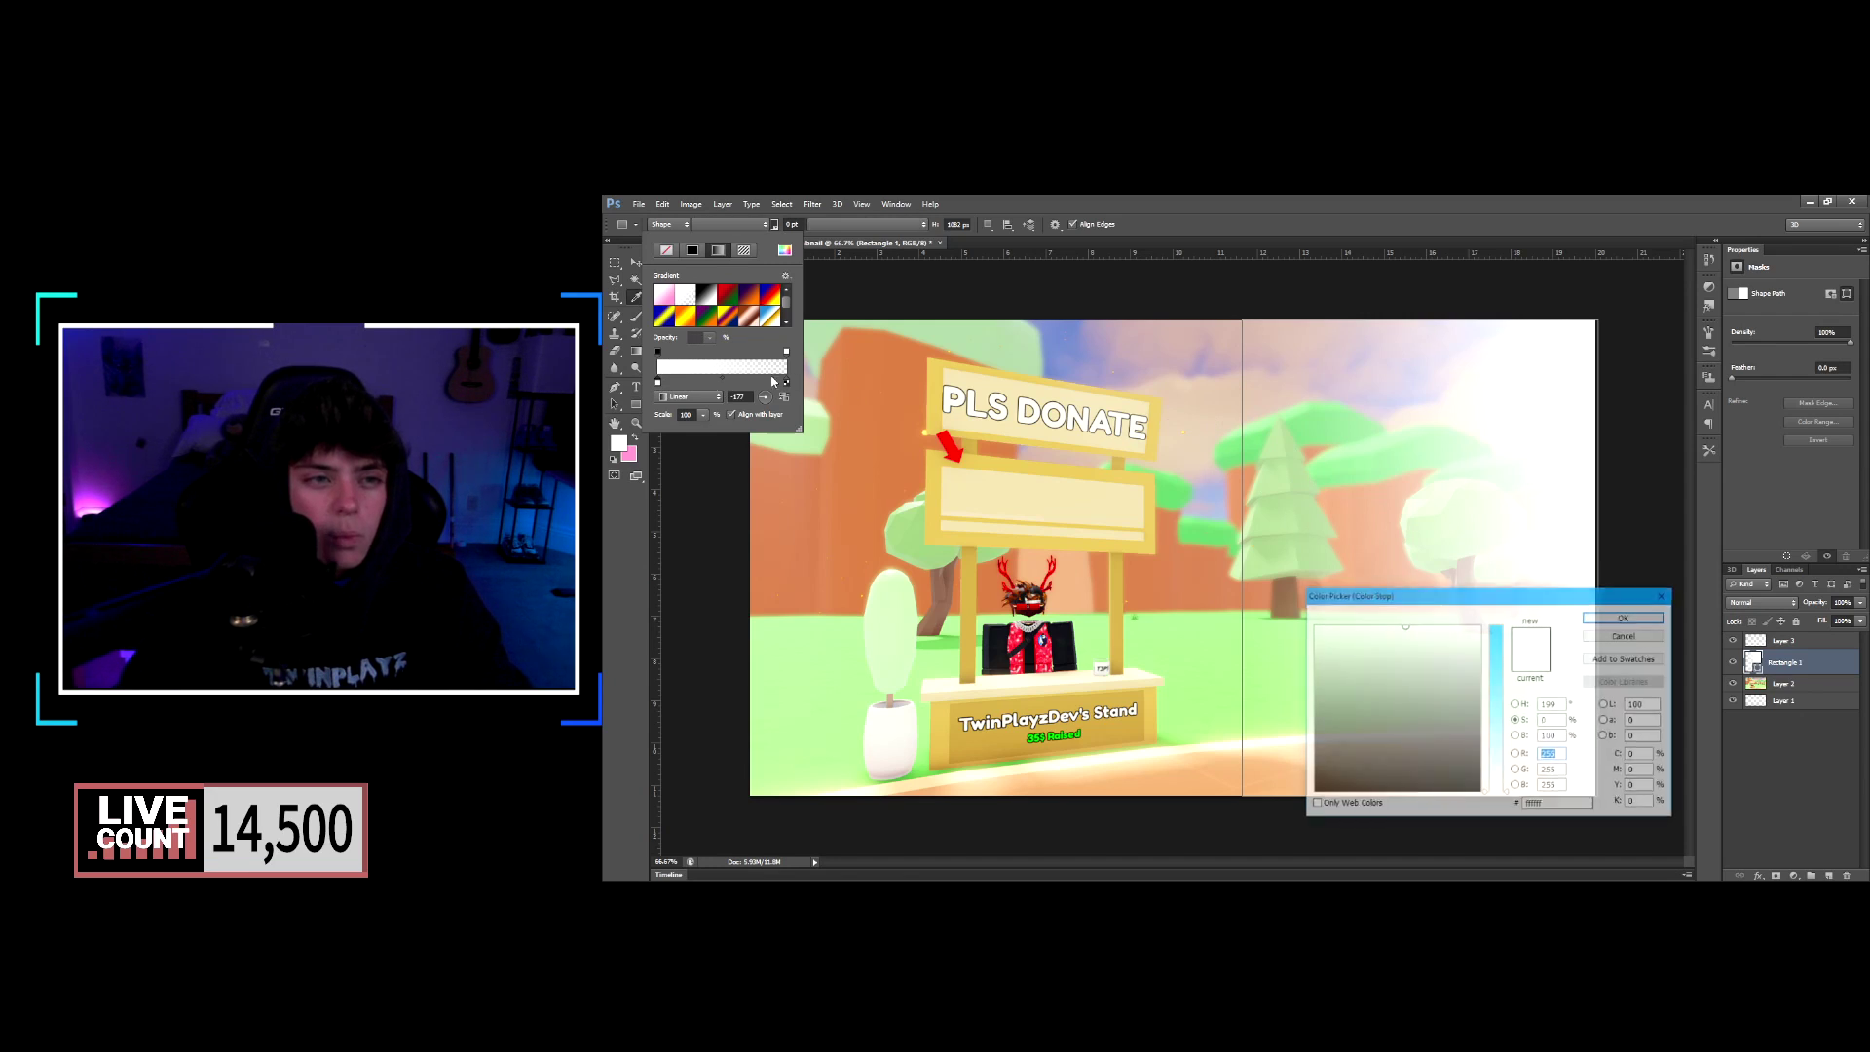
left_click(1496, 634)
mouse_move(1447, 659)
left_mouse_down()
mouse_move(1372, 642)
mouse_move(1390, 645)
left_mouse_up()
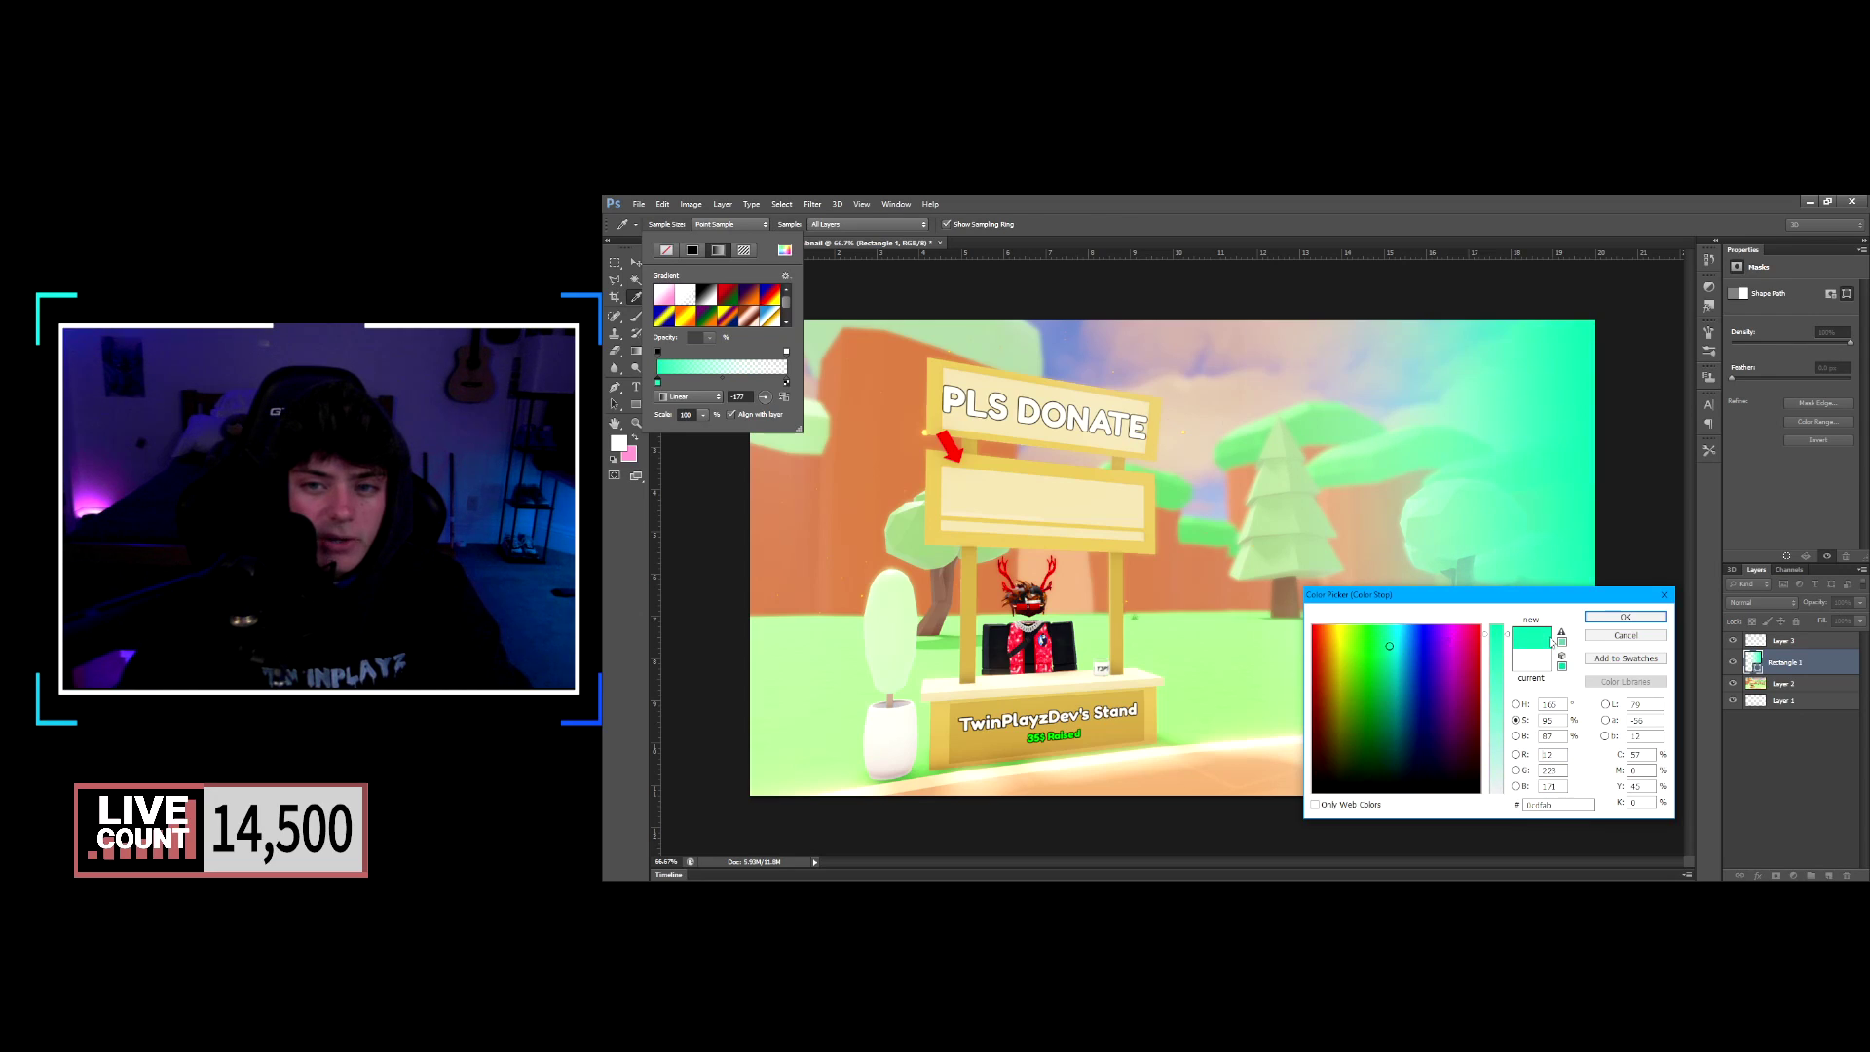
left_click(1625, 617)
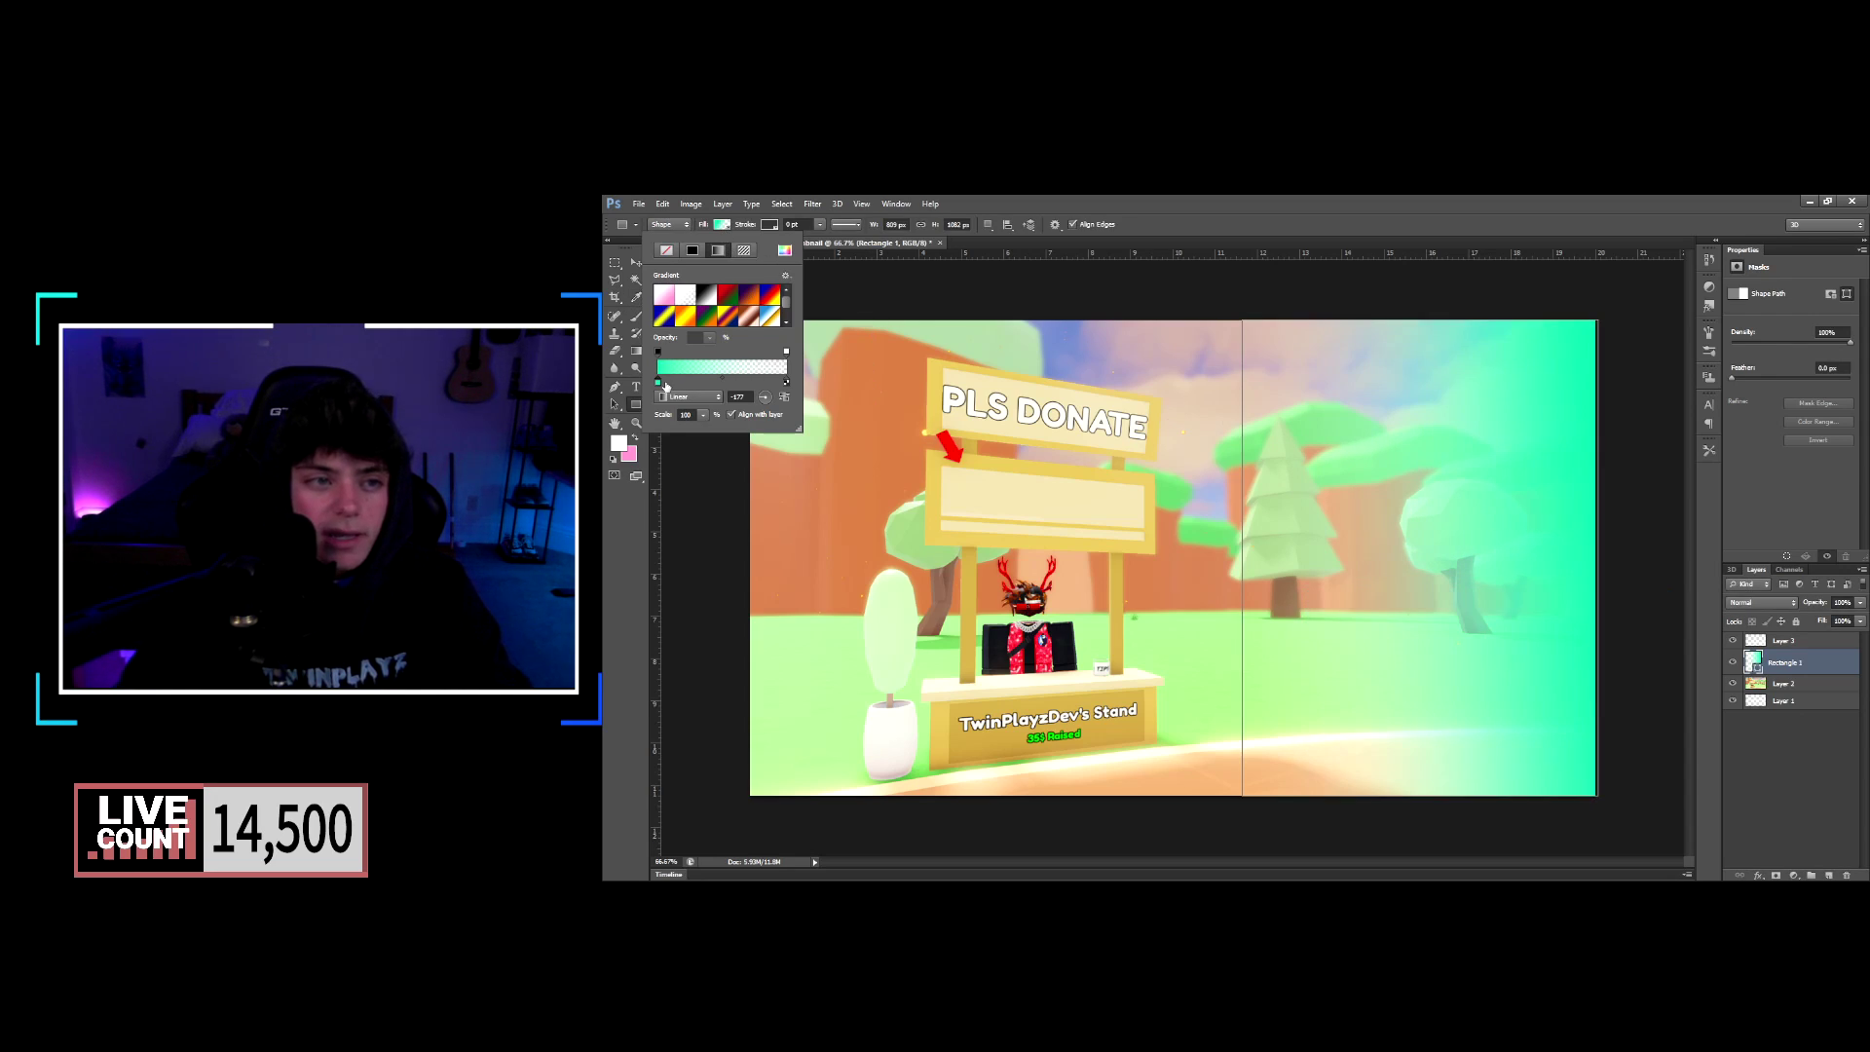
left_click_drag(659, 385, 743, 385)
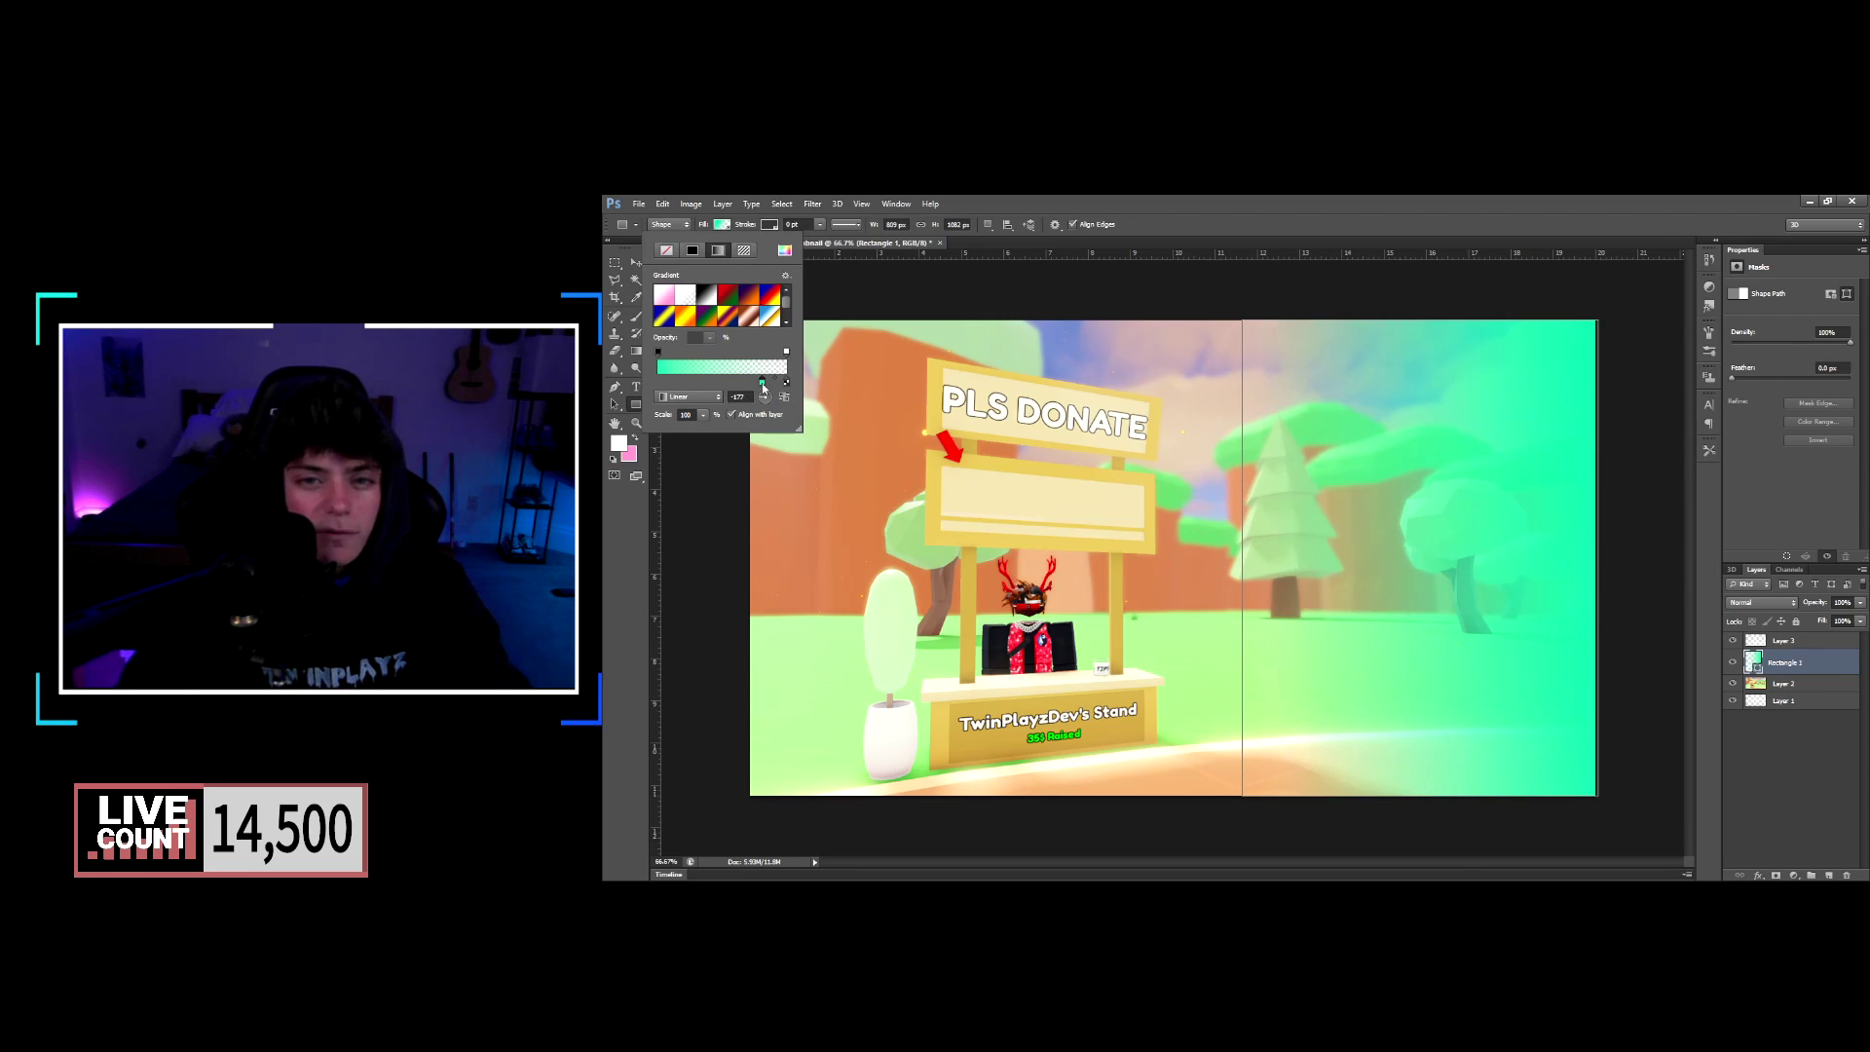
left_click(719, 226)
Widen the gradient rectangle leftward until its left edge lines up with the left side of the stand.
left_click(636, 264)
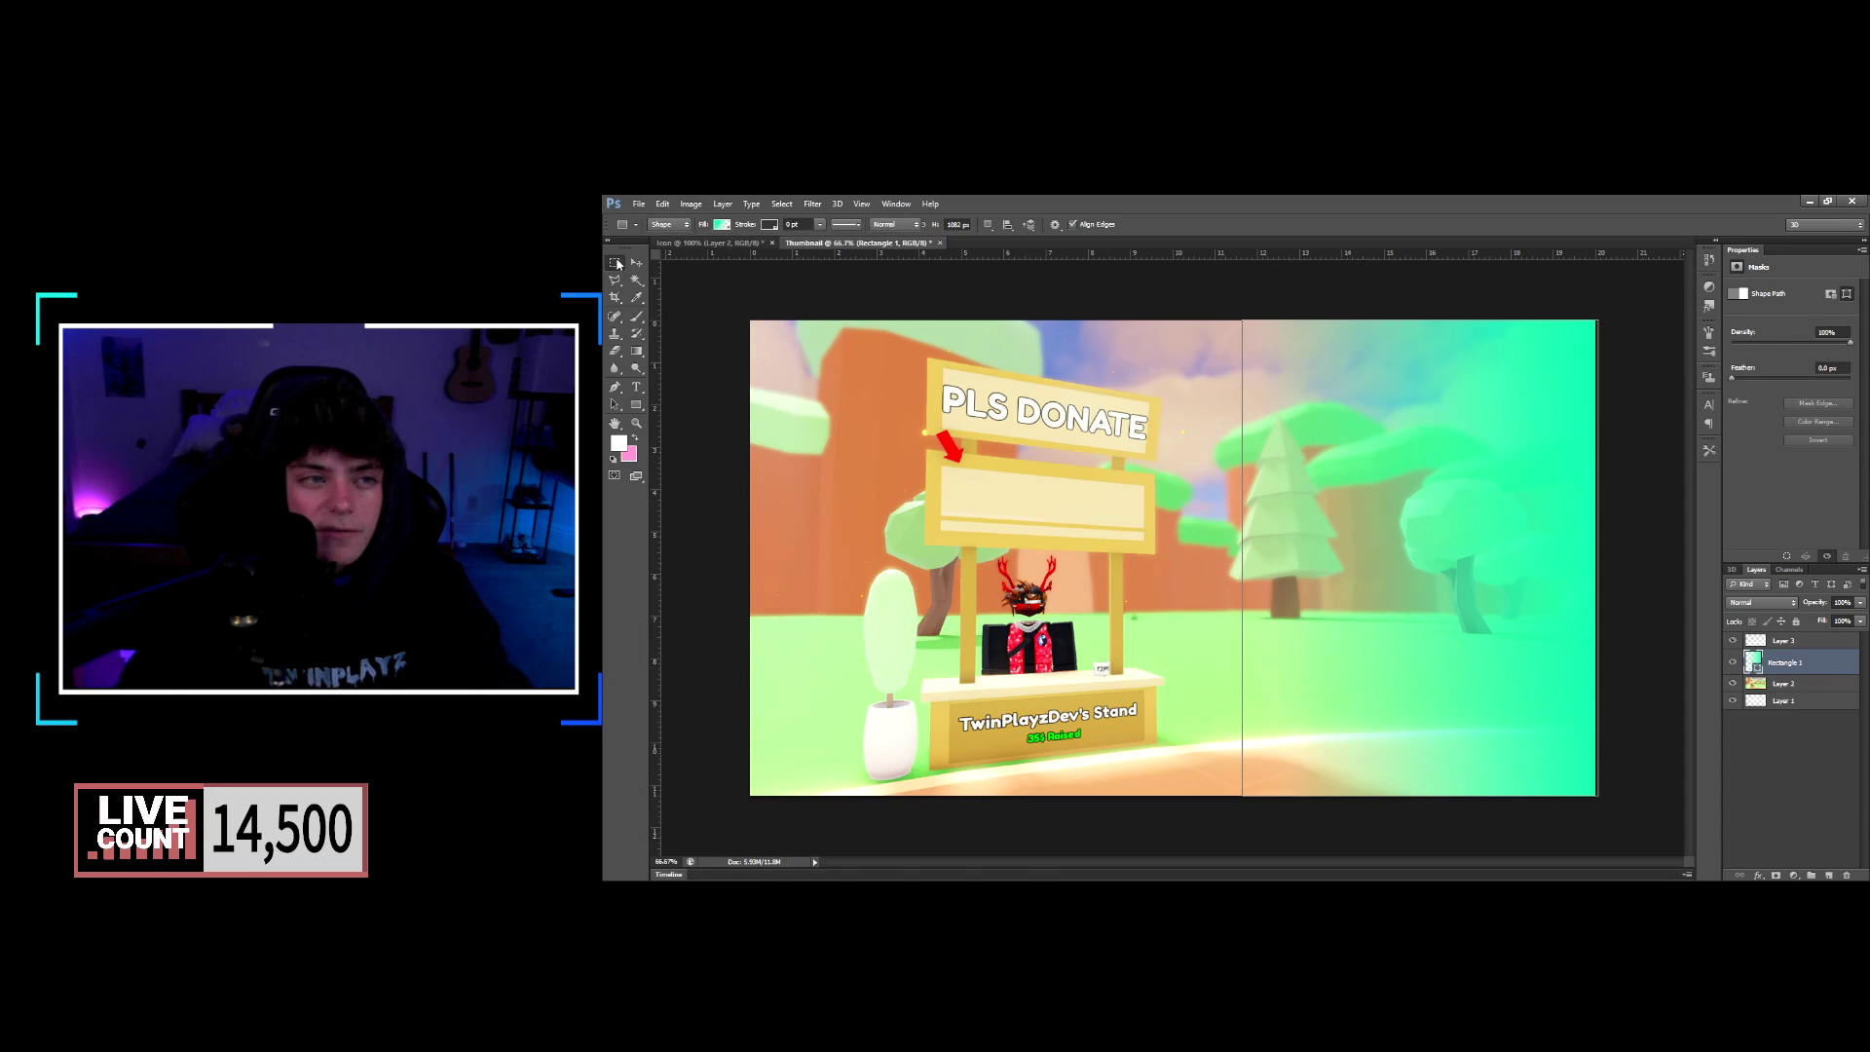
left_click_drag(1242, 557, 967, 557)
left_click(1266, 225)
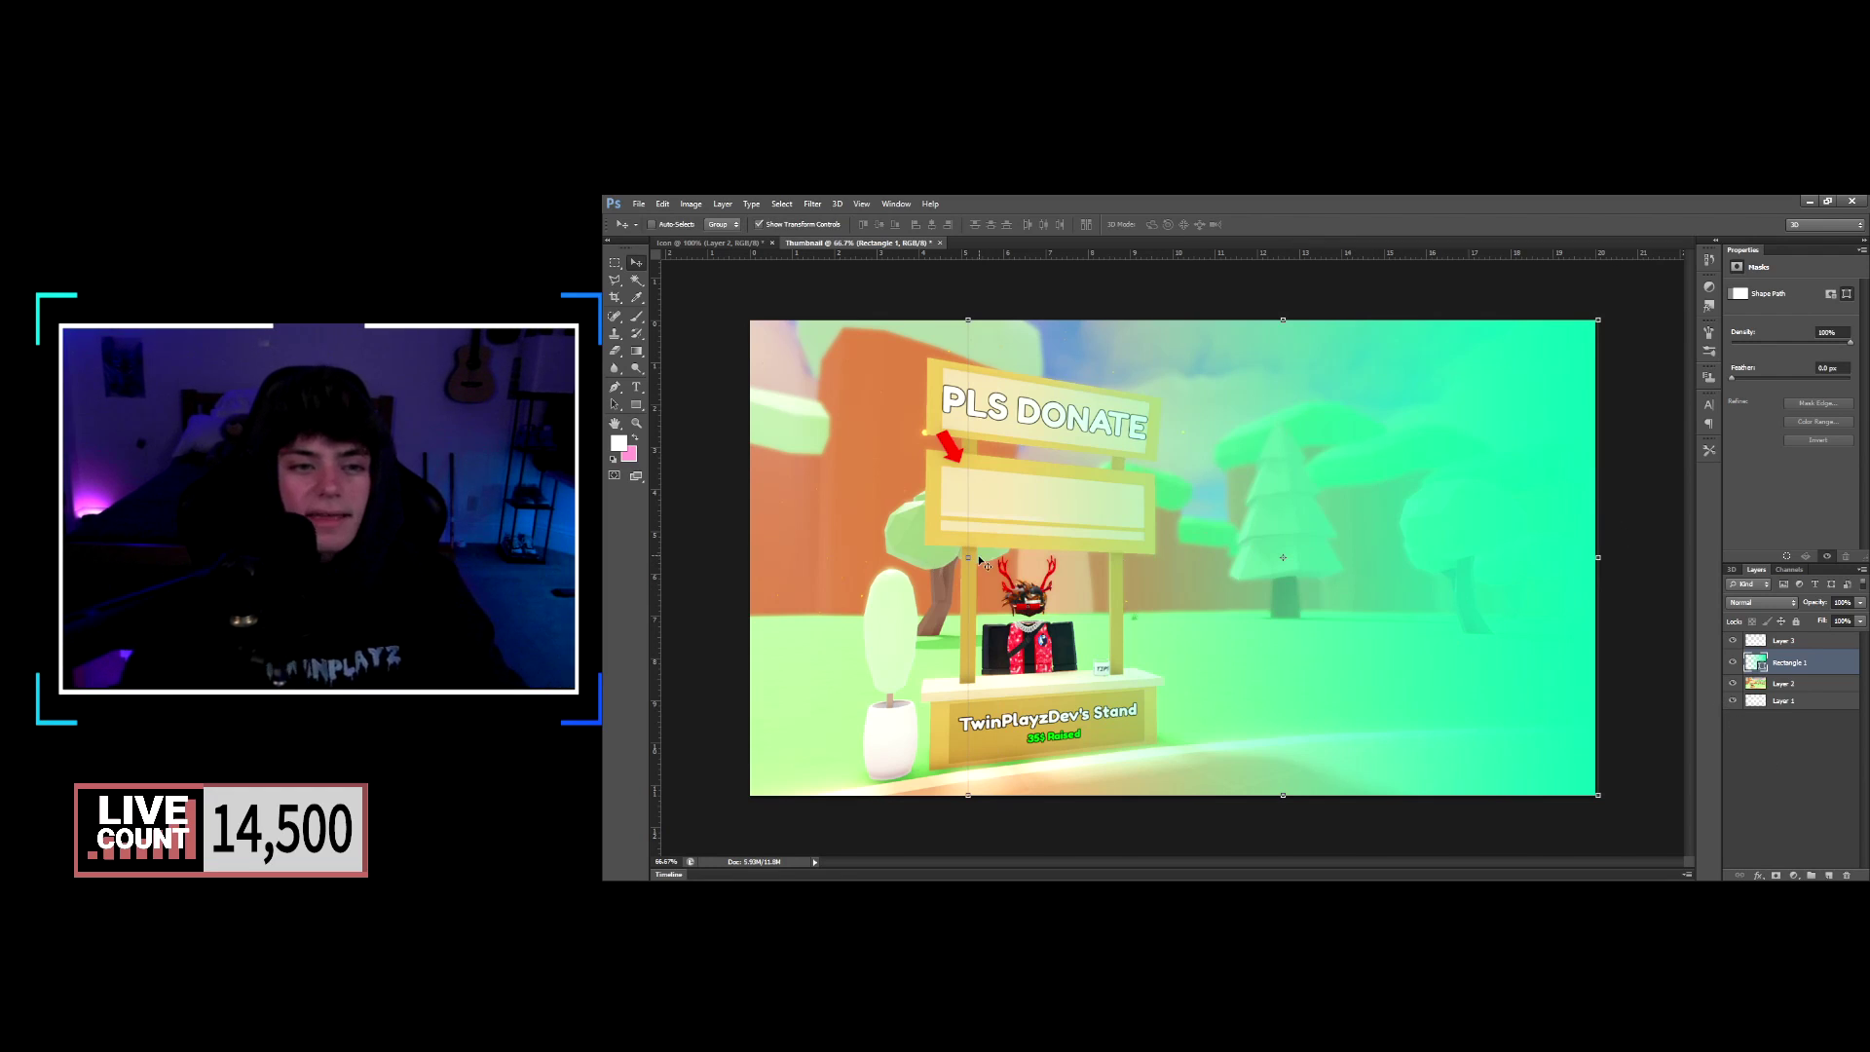
left_click_drag(966, 557, 748, 555)
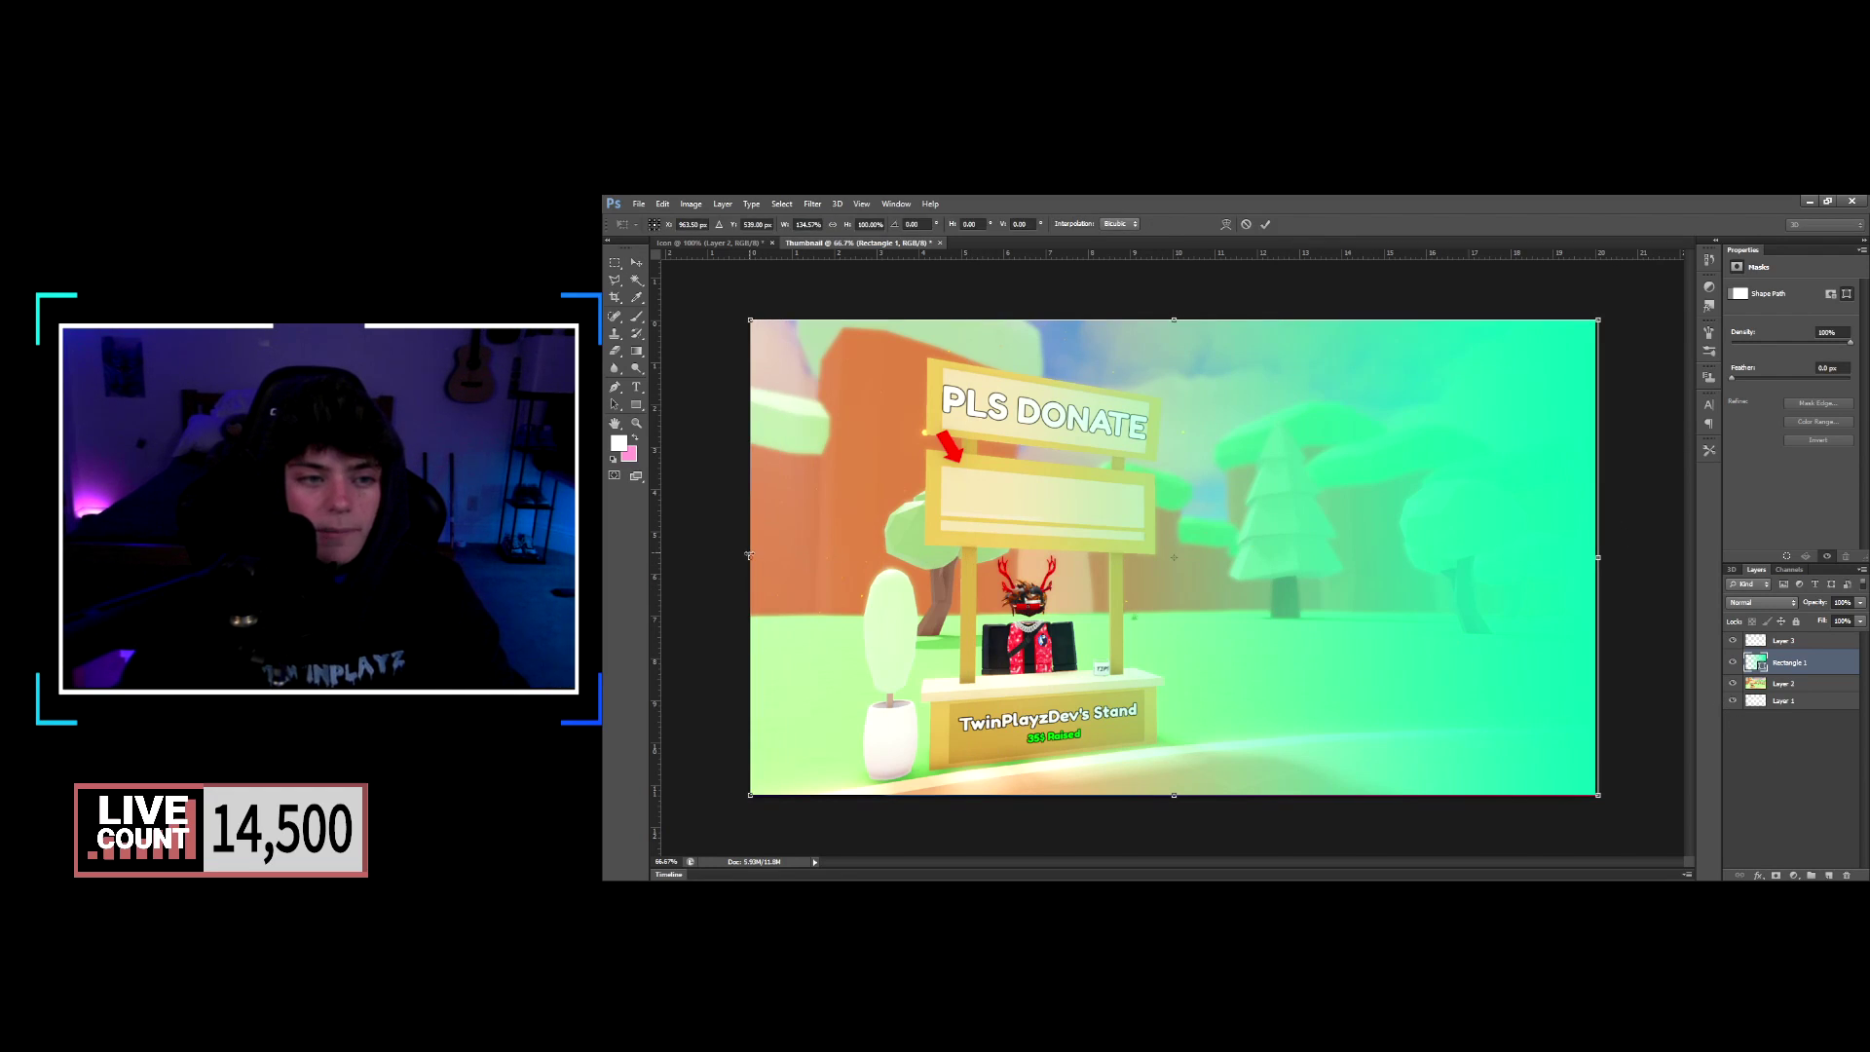
left_click(1265, 225)
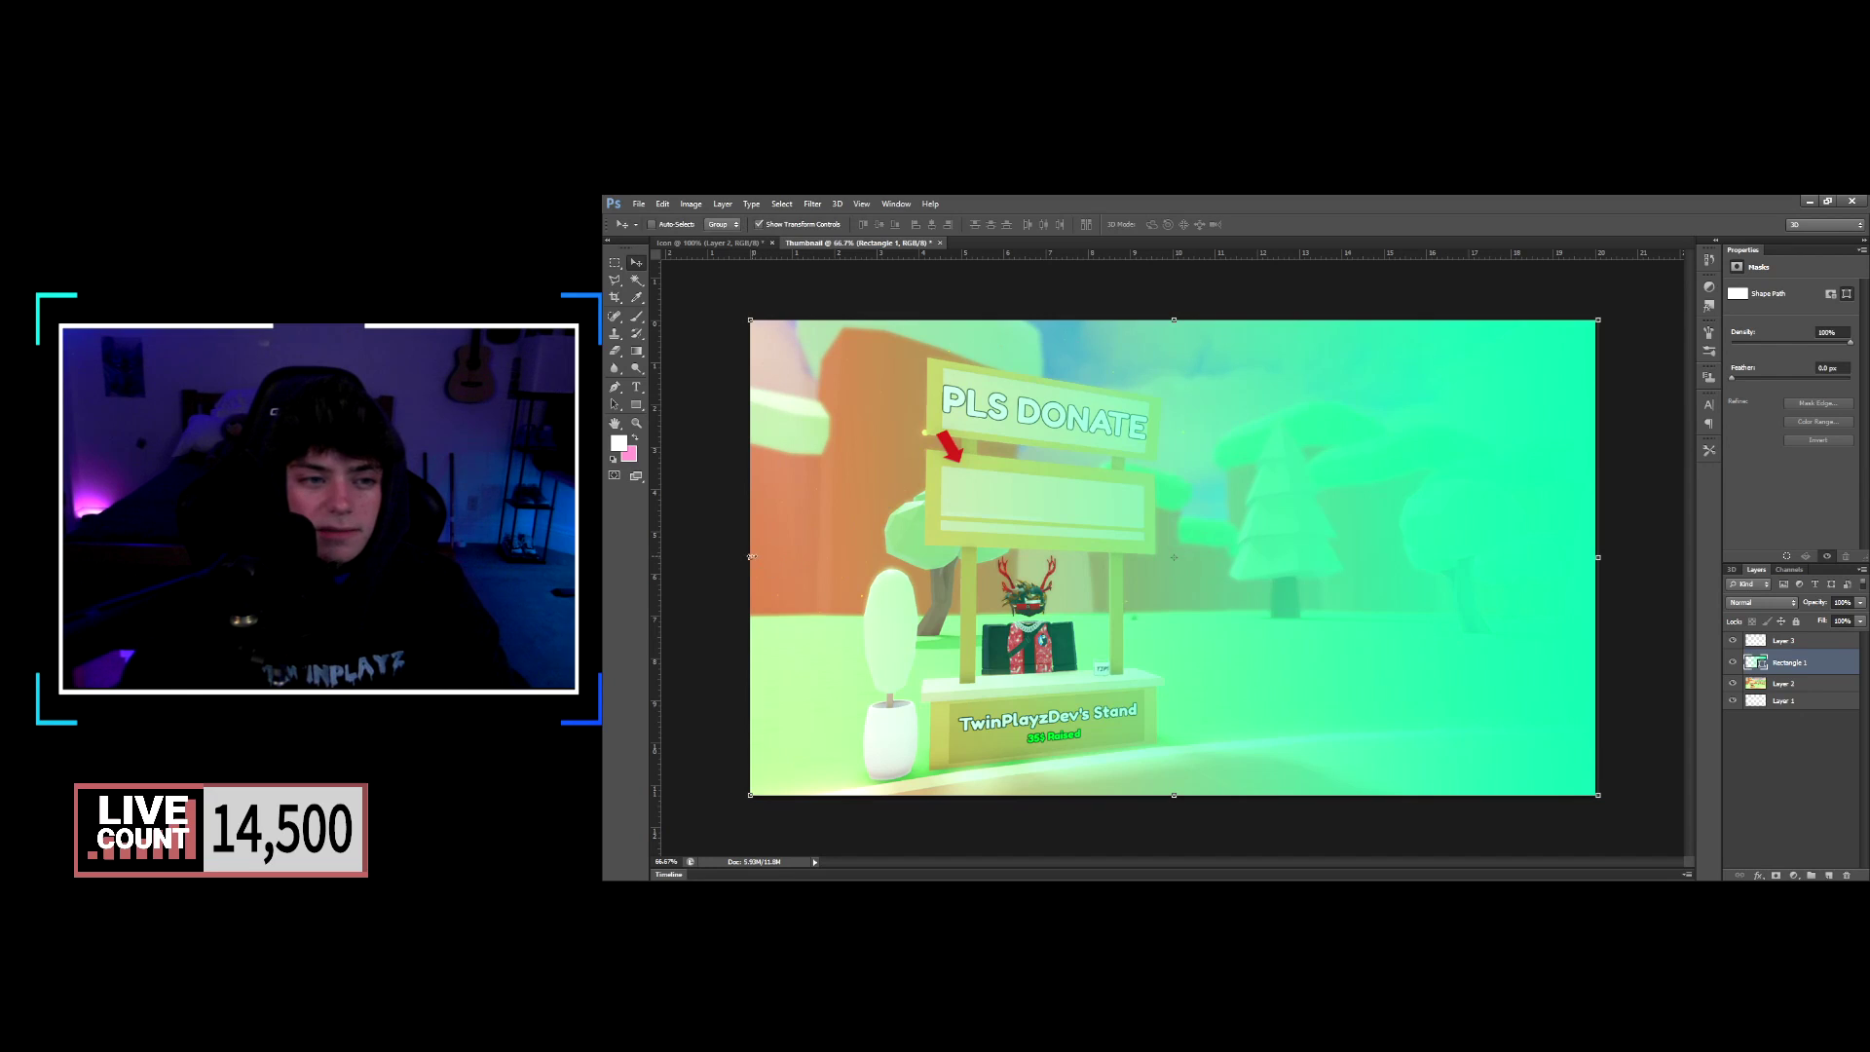
left_click_drag(749, 556, 944, 557)
left_click(1268, 226)
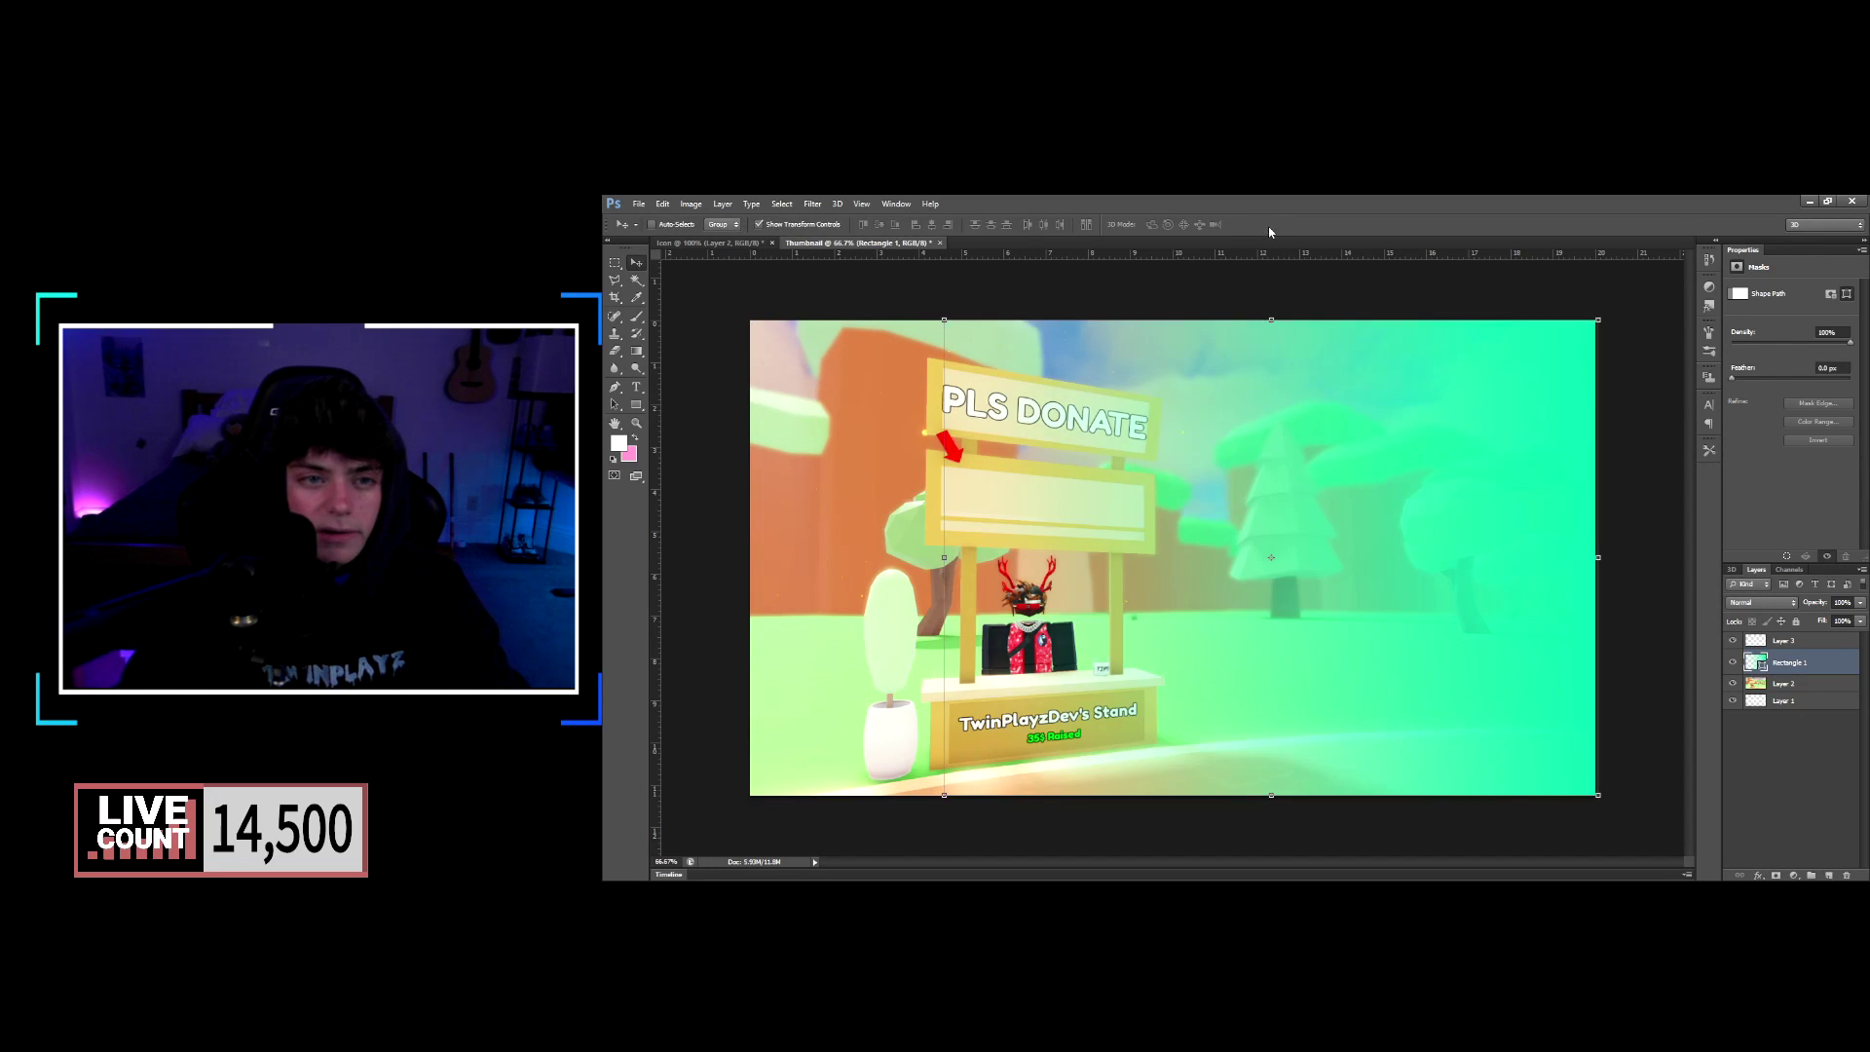
Select the empty layer above the gradient rectangle and clear the layer selection.
left_click(1769, 641)
left_click(1769, 643)
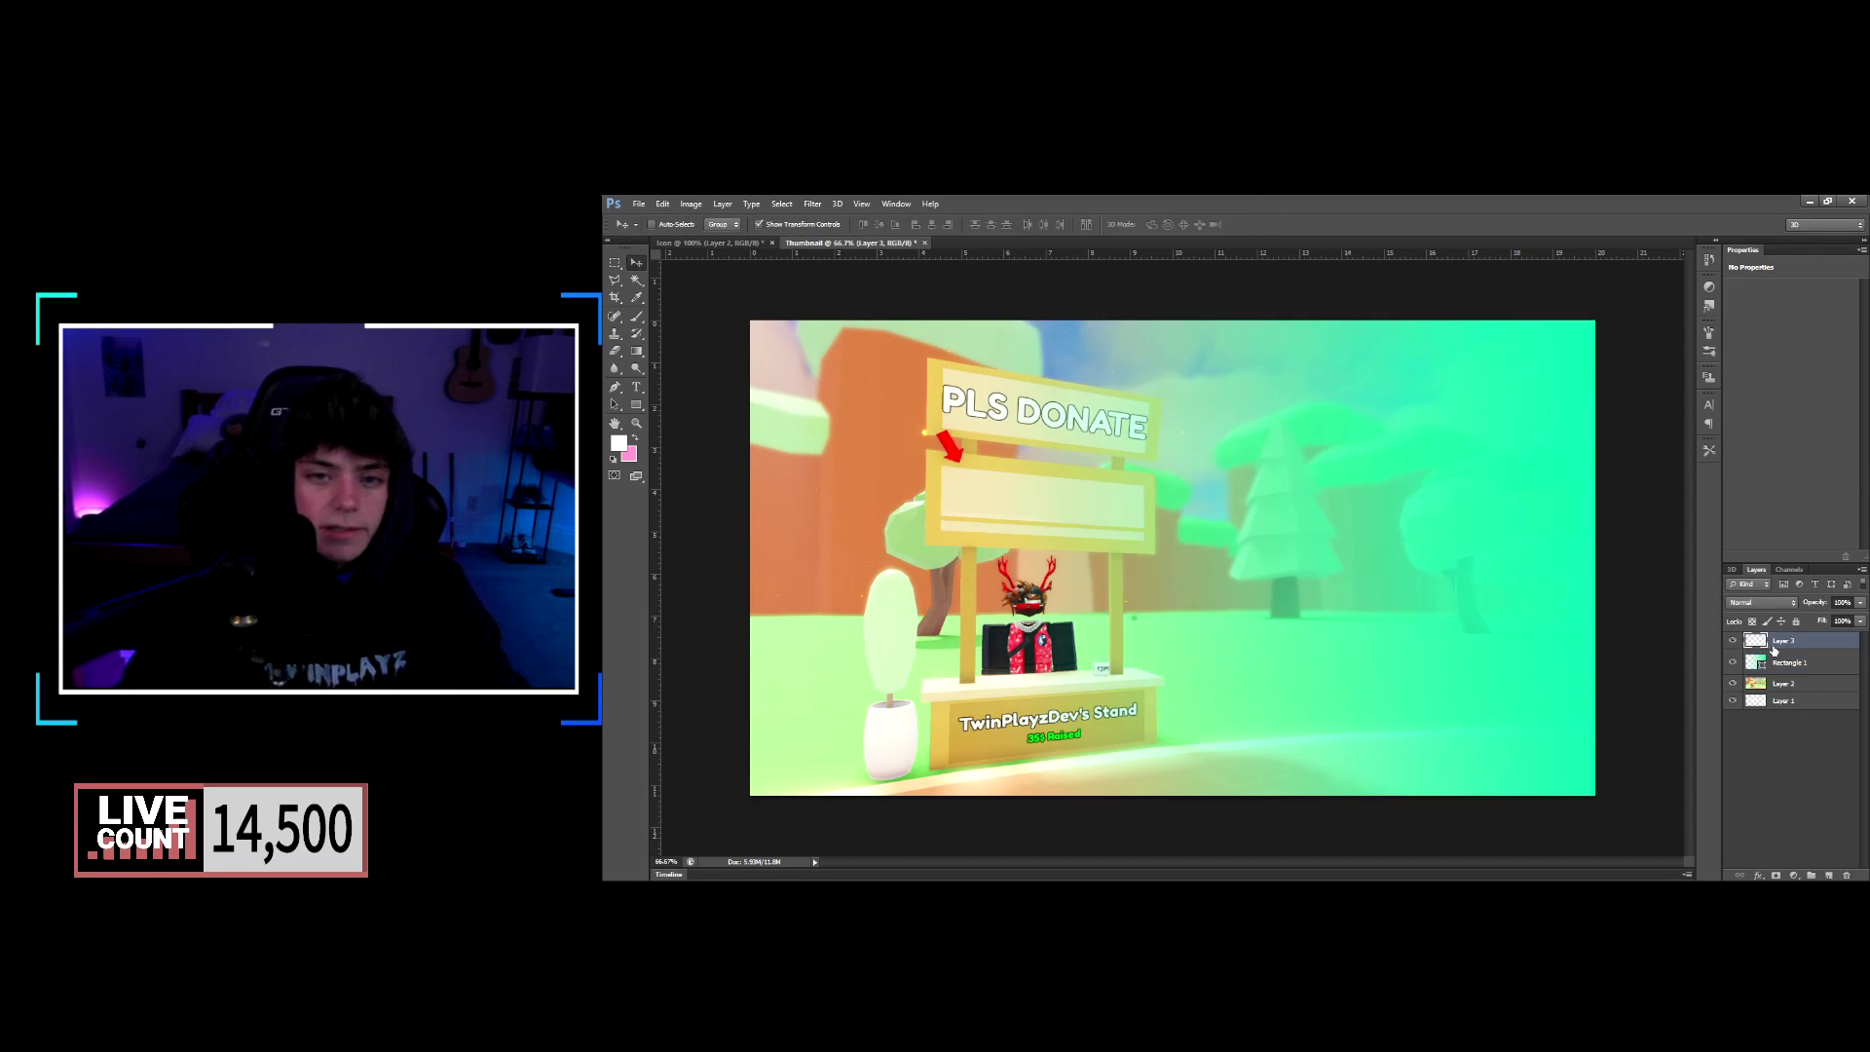
left_click(1810, 774)
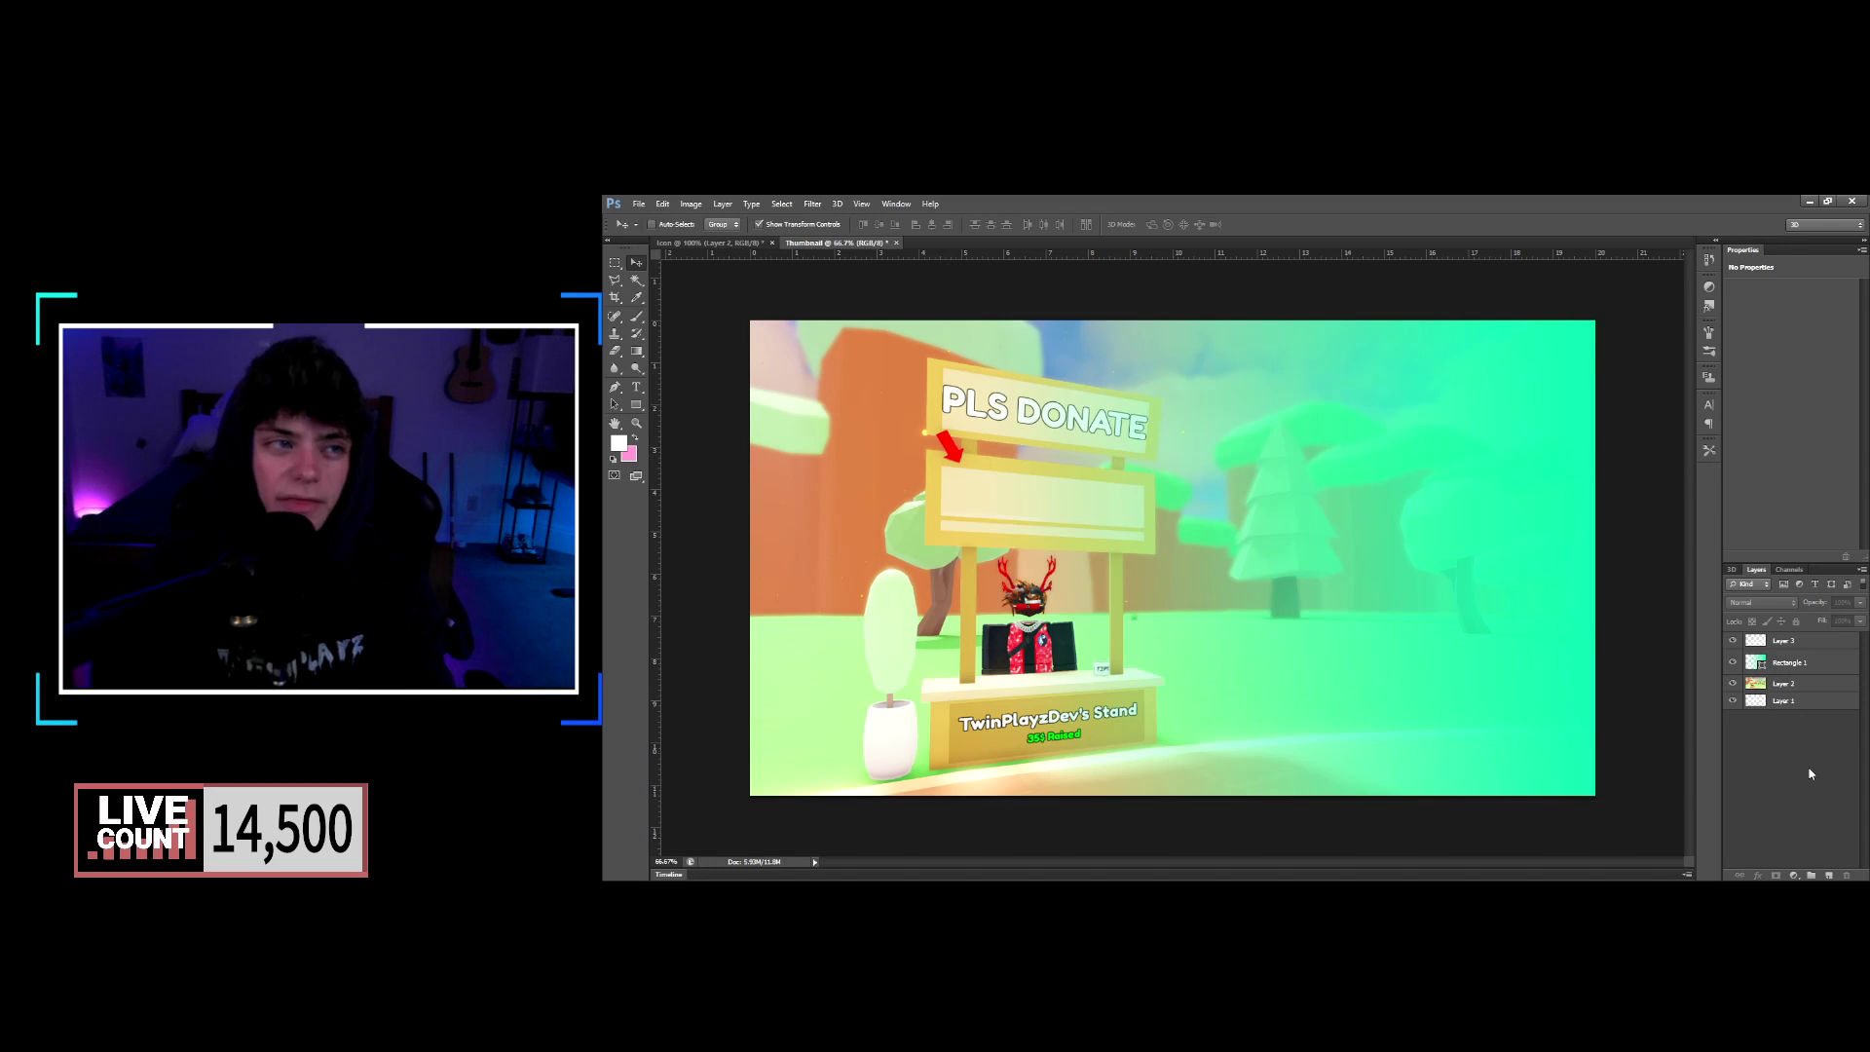